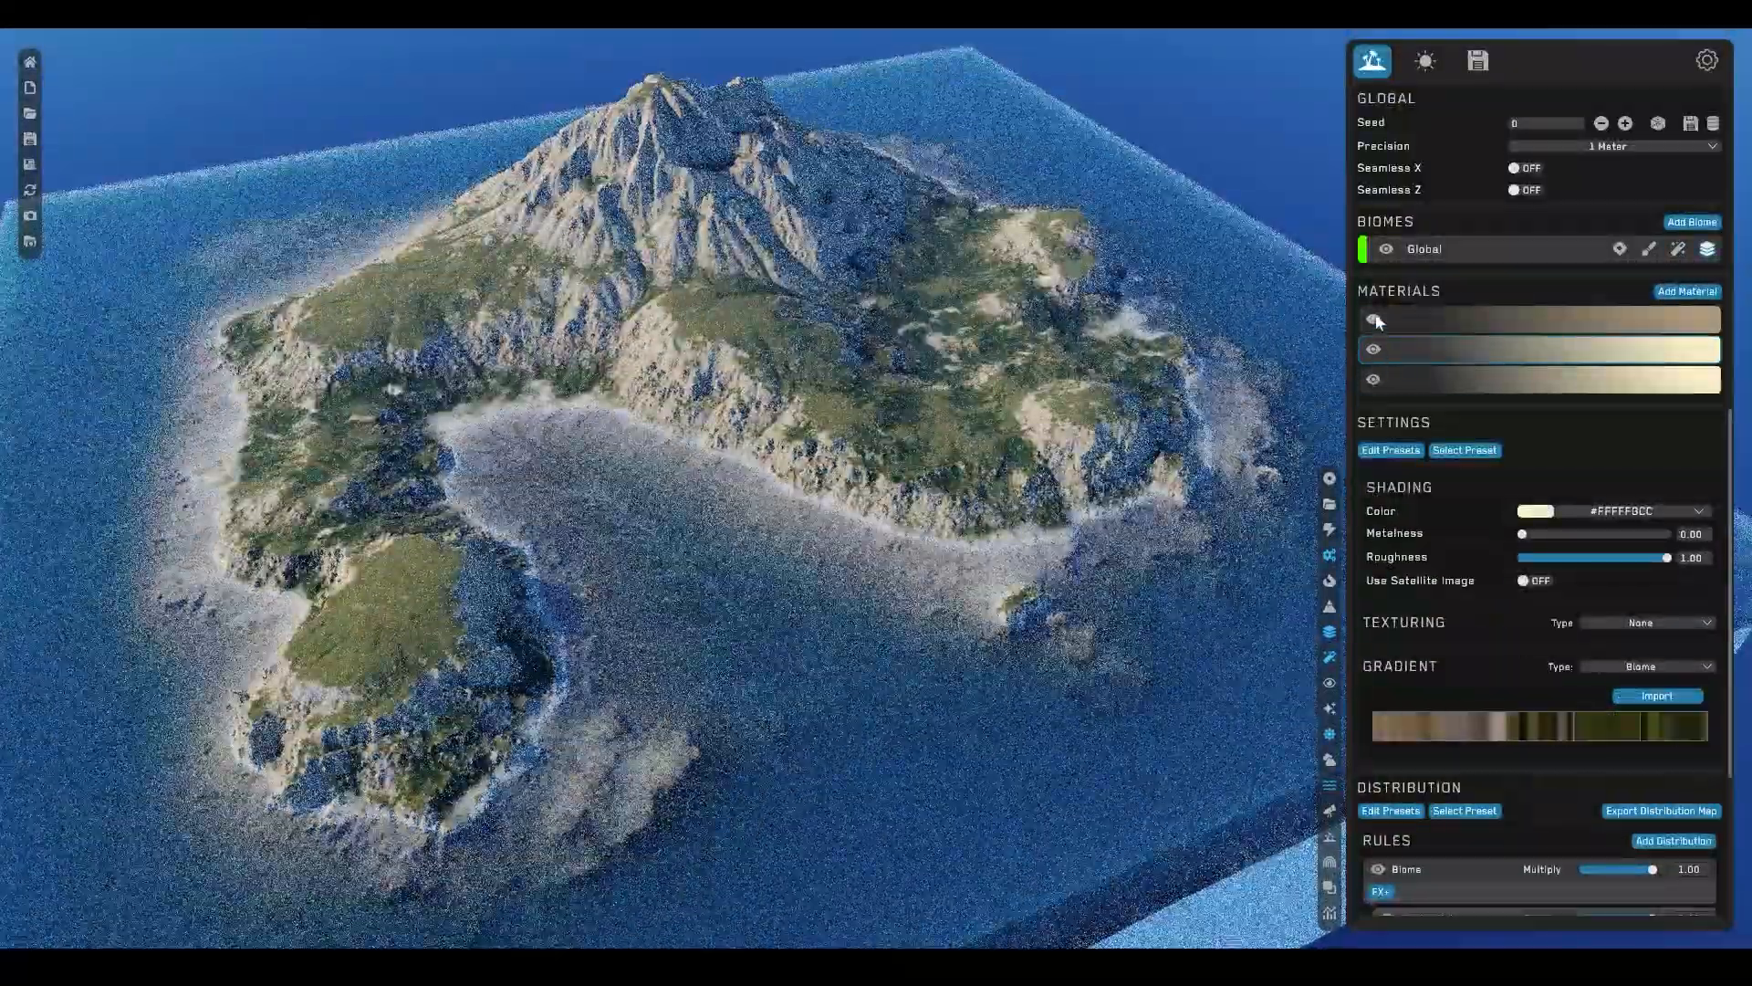
- Open the island terrain's export presets and add a Metalness Map preset
left_click(1376, 314)
left_click(1479, 61)
left_click(1679, 118)
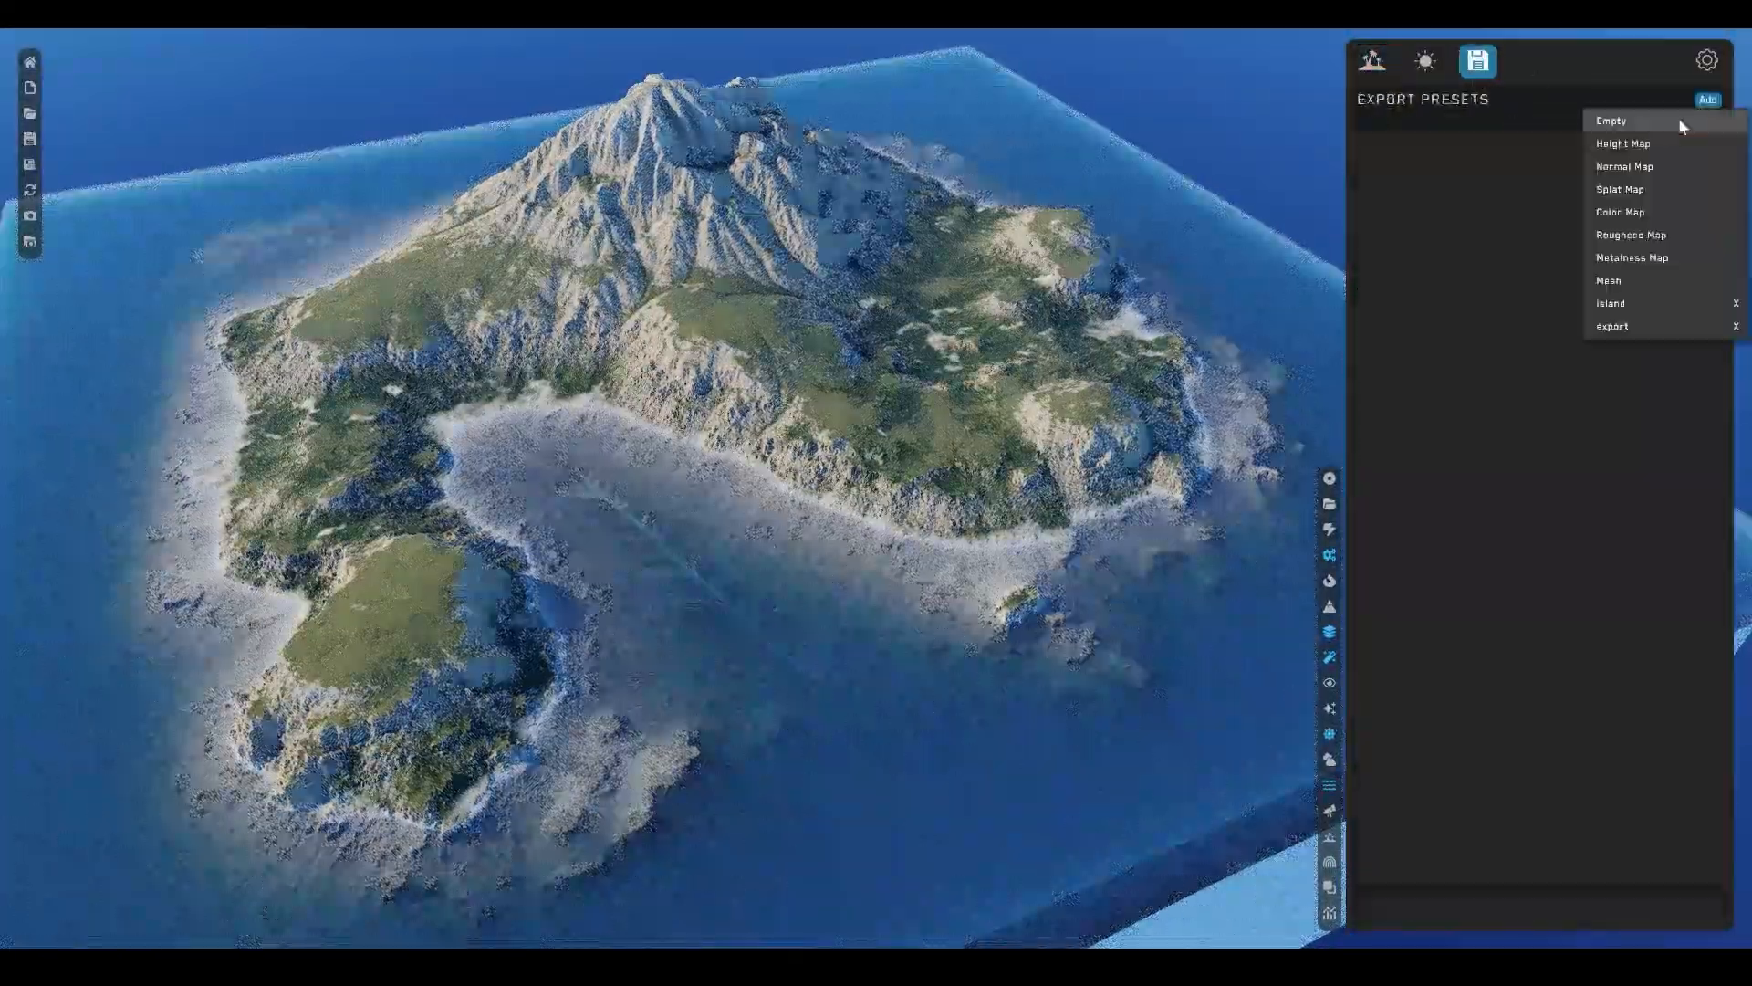
left_click(1643, 254)
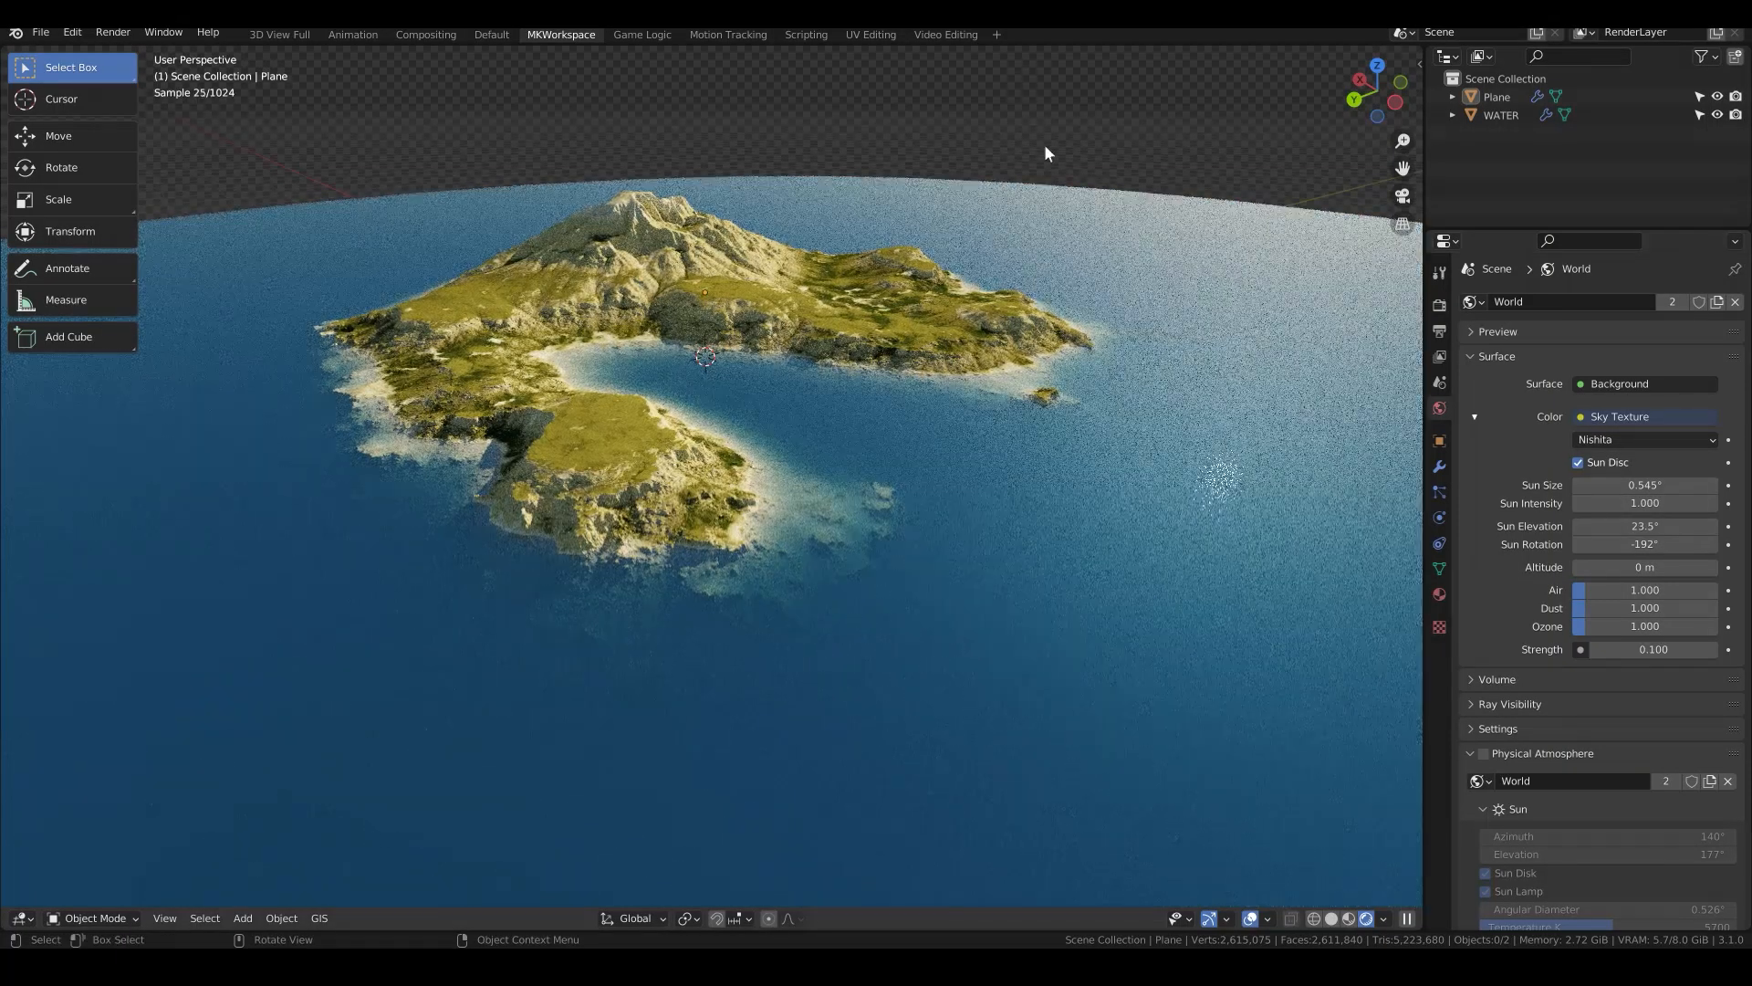
middle_click_drag(1044, 145, 953, 111)
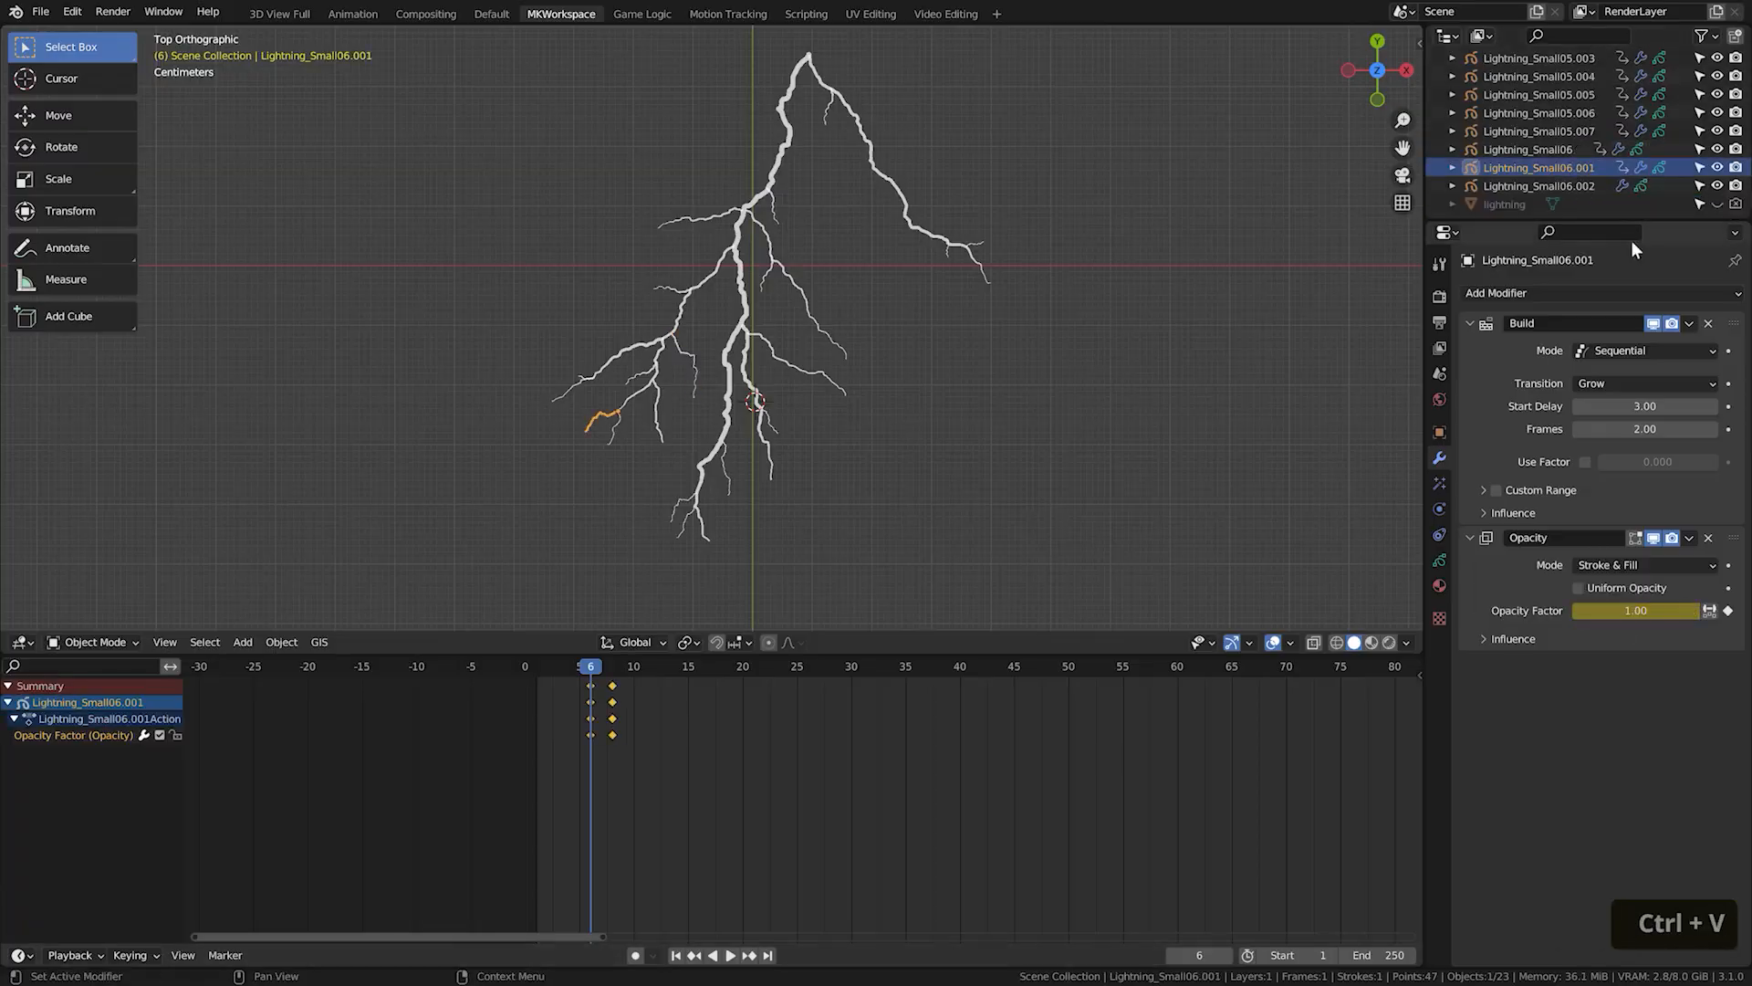
key("space")
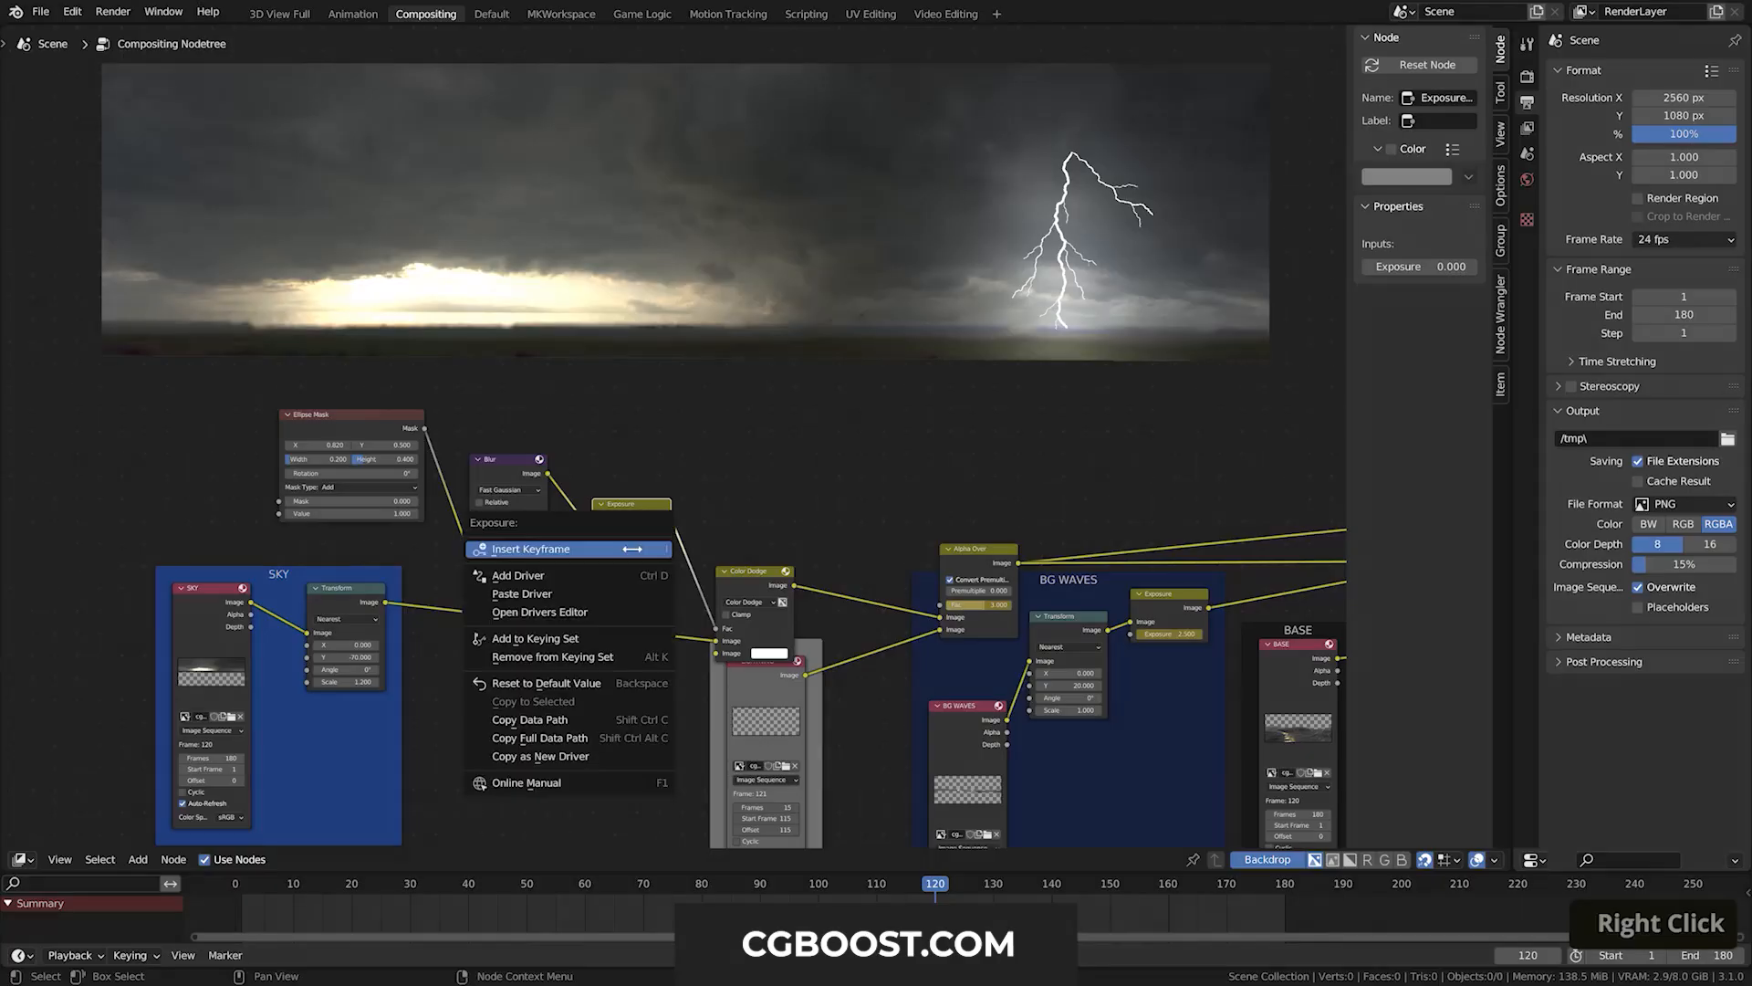
- Insert a keyframe for the exposure value of the compositor's Exposure node at frame 120 and step through the nearby frames
left_click(632, 543)
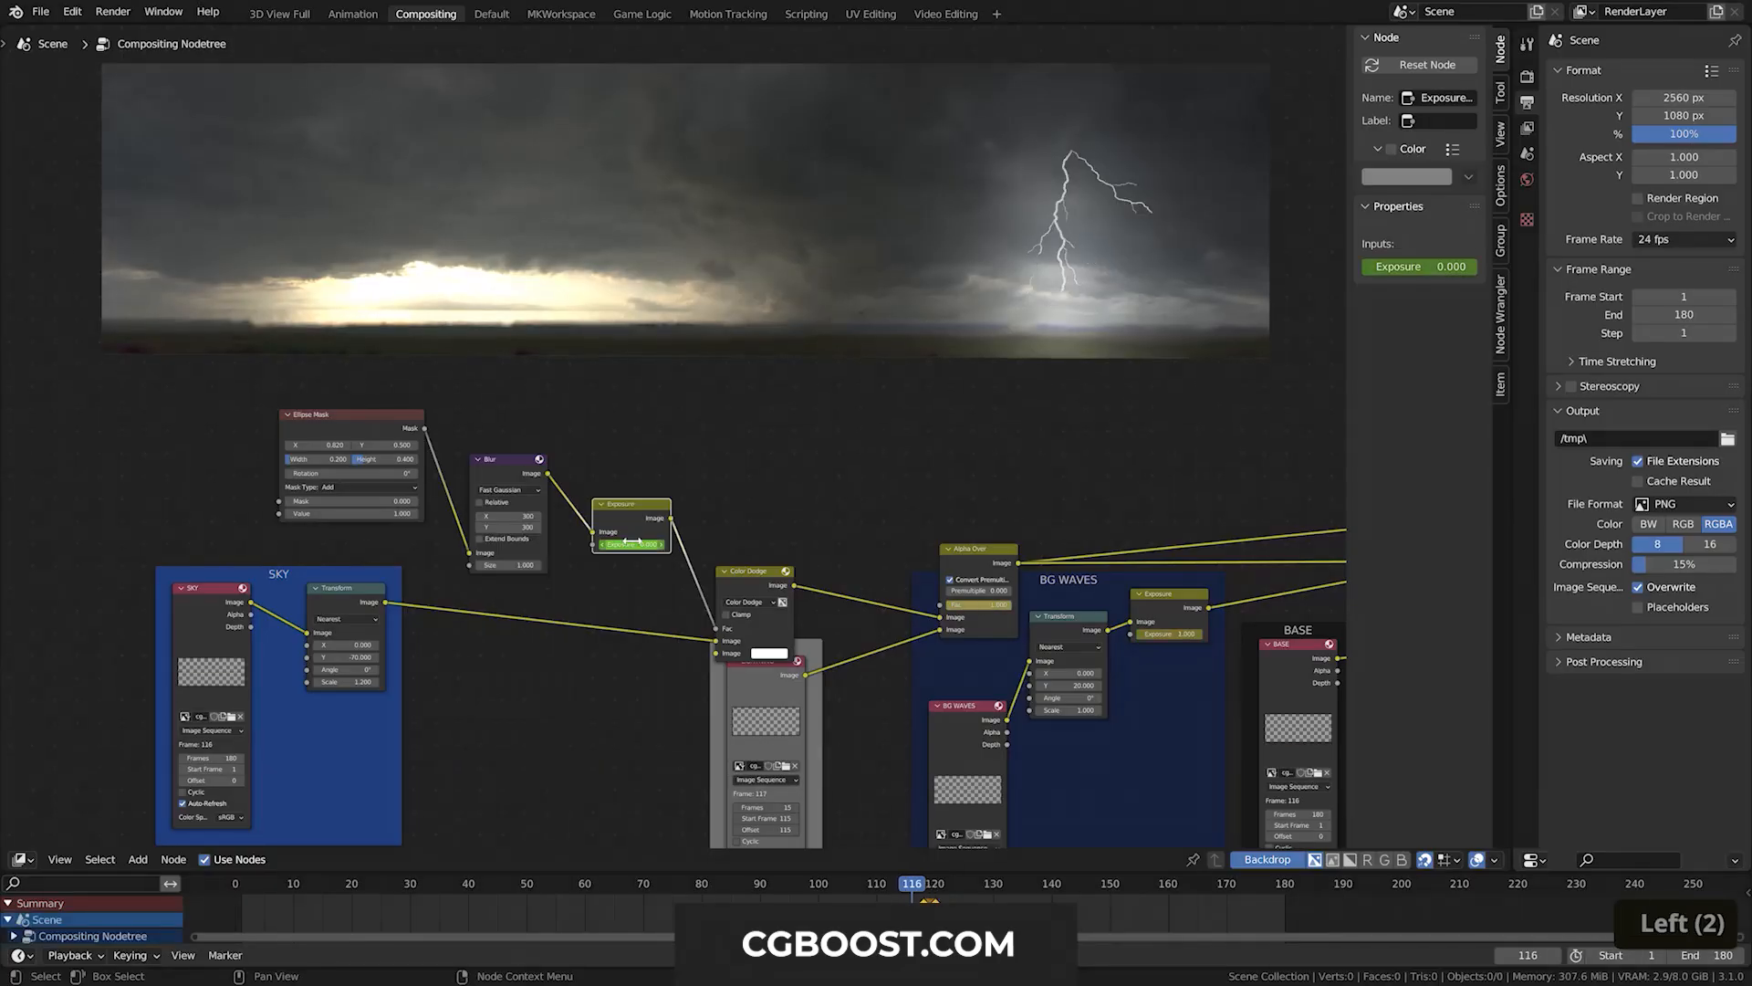
key("Right")
key("Left")
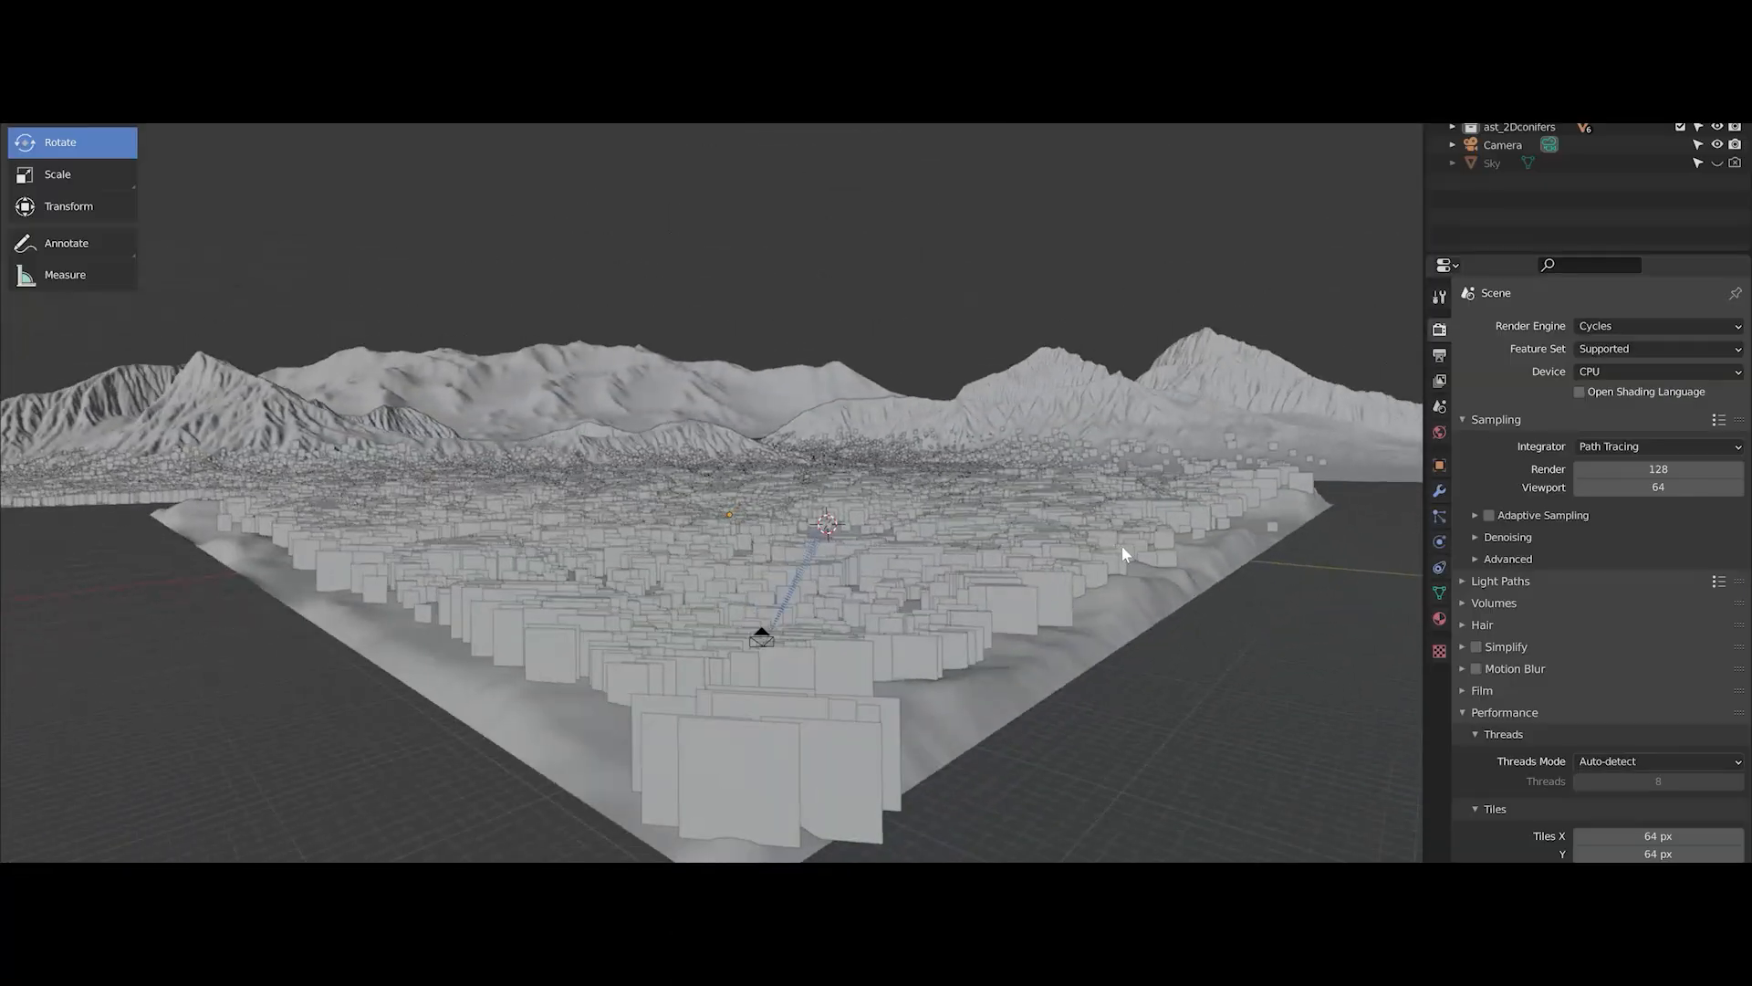
key("alt+F9")
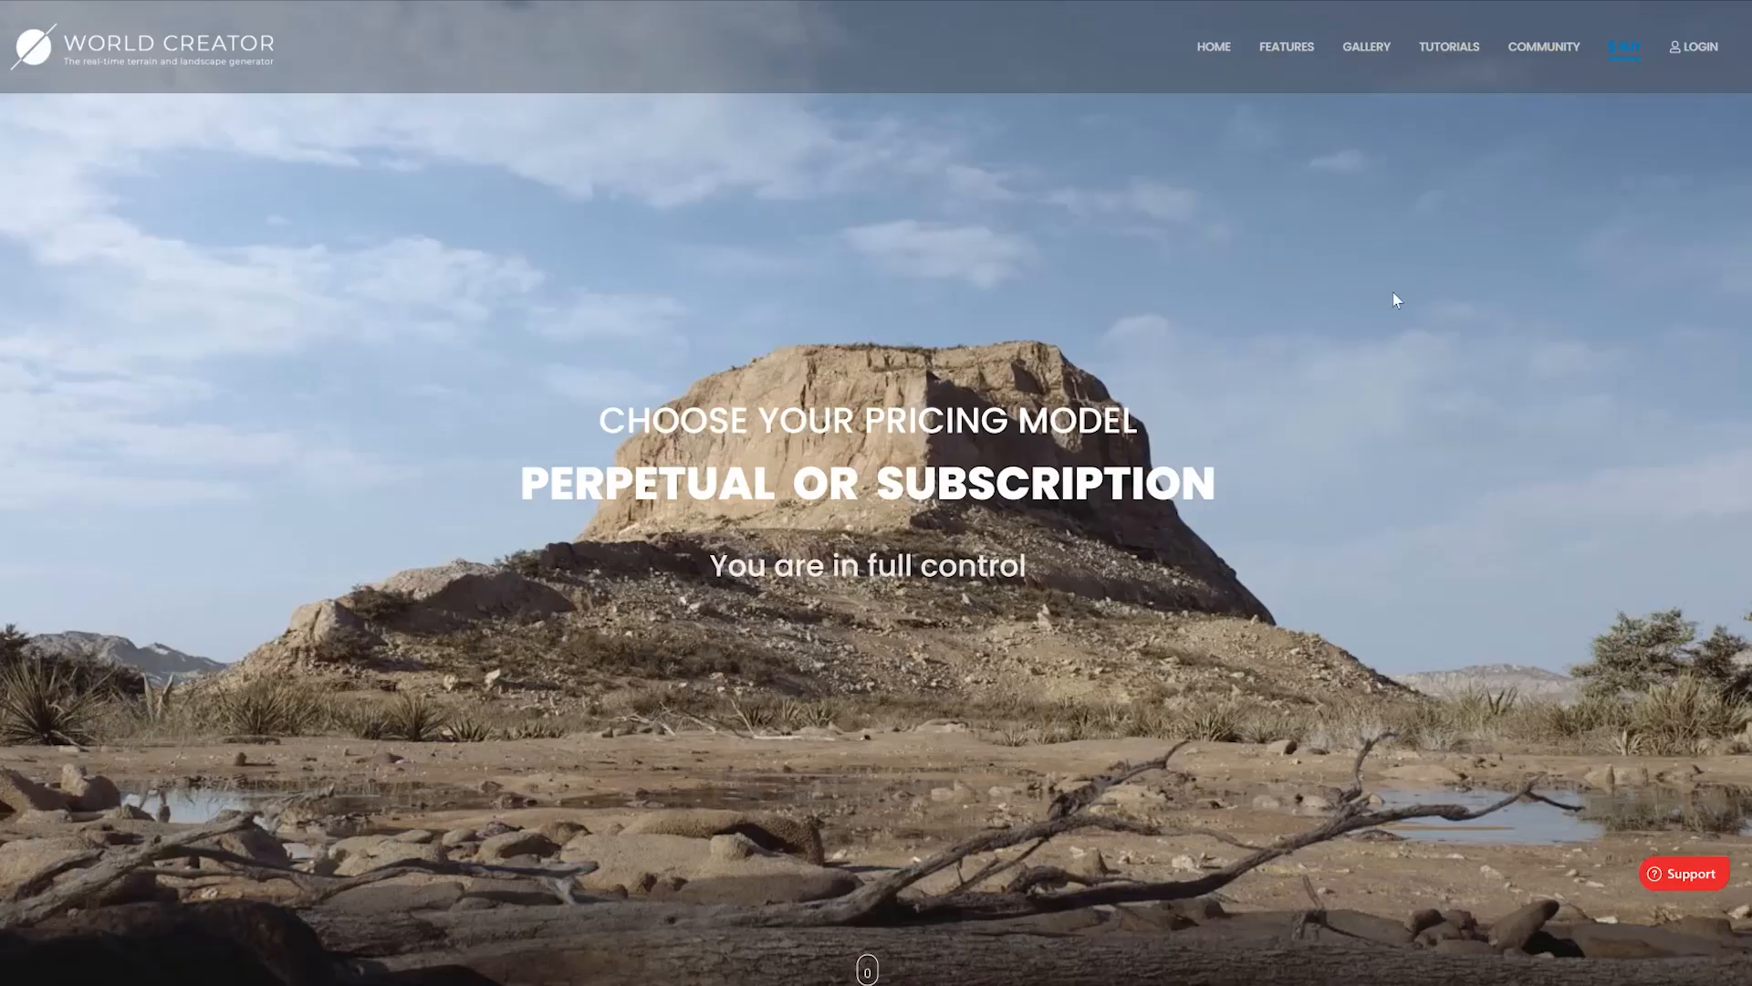
- Compare the perpetual, monthly and yearly pricing plans on the World Creator website
scroll(1373, 554, "down", 10)
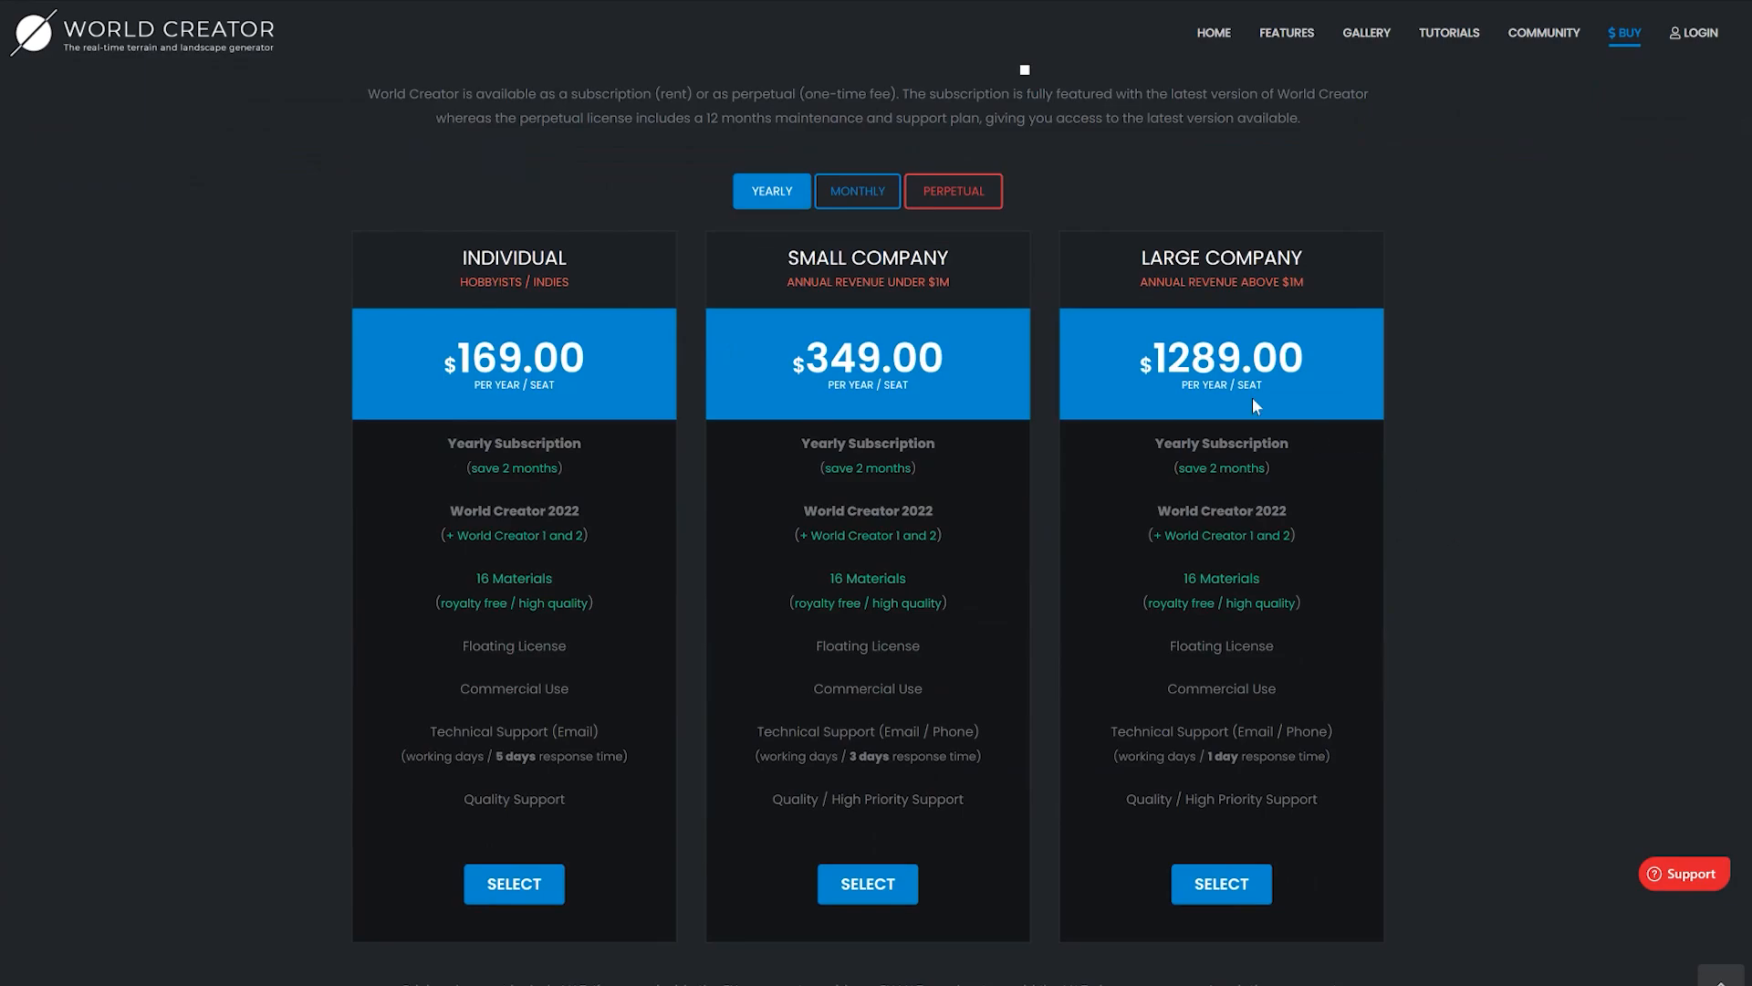
left_click(974, 194)
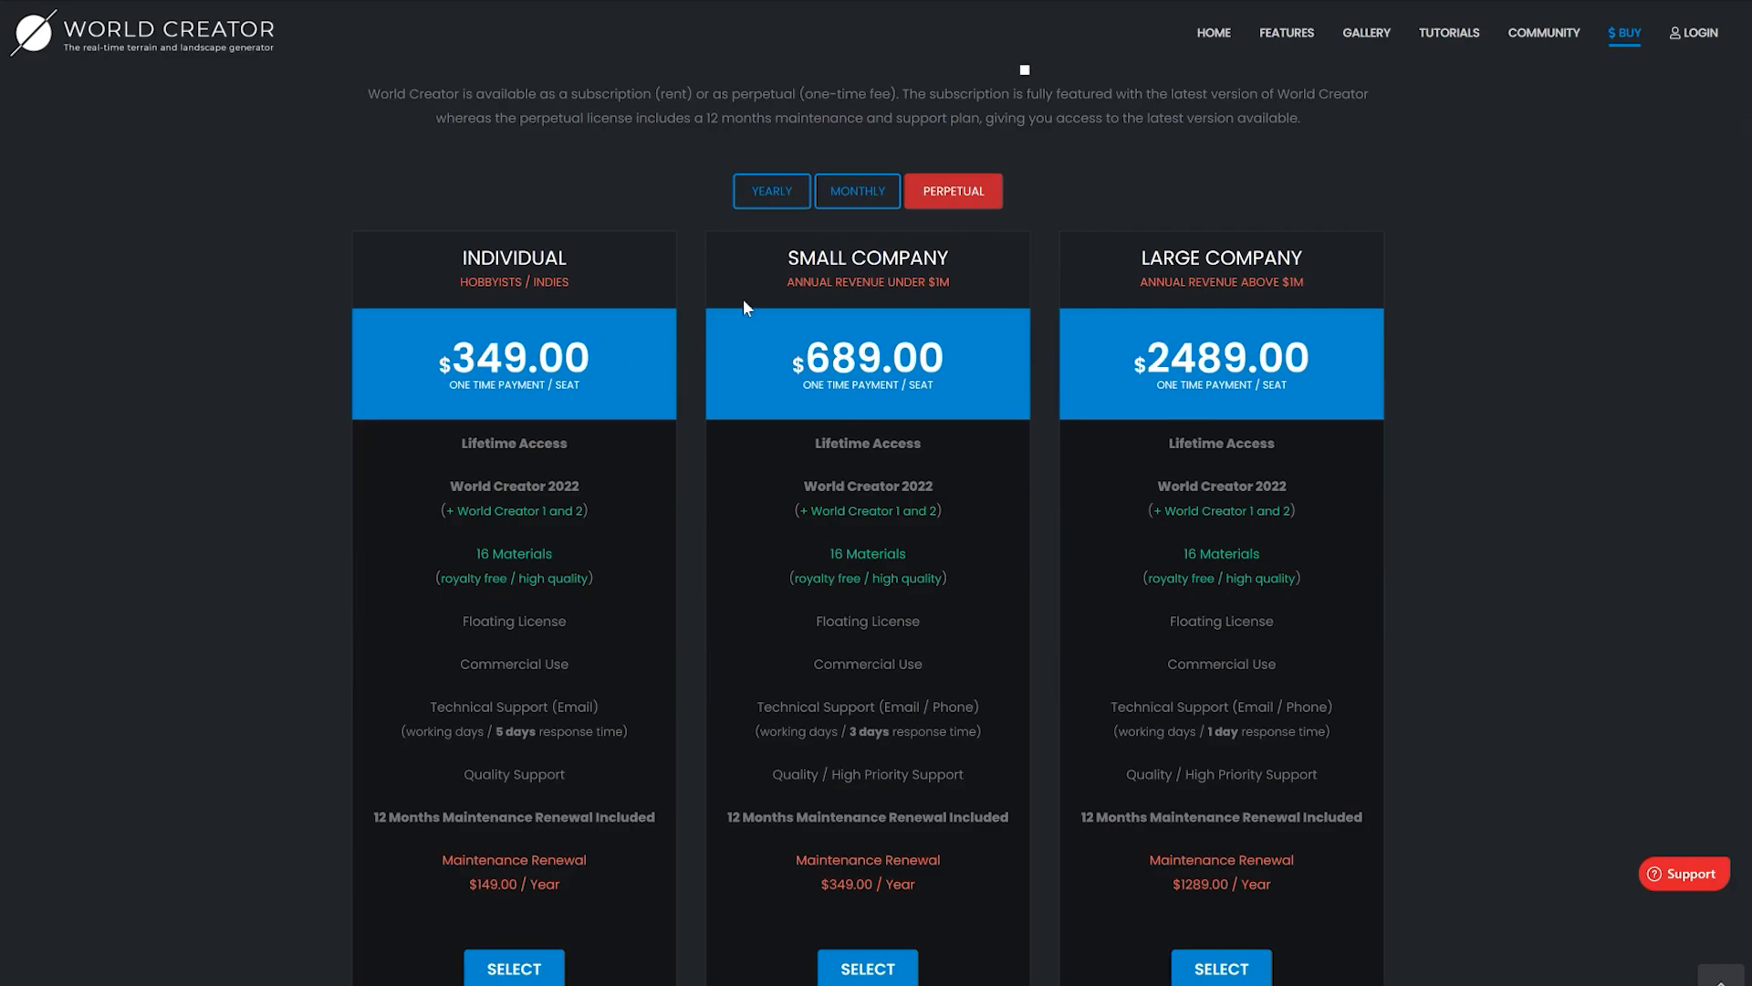
left_click(874, 190)
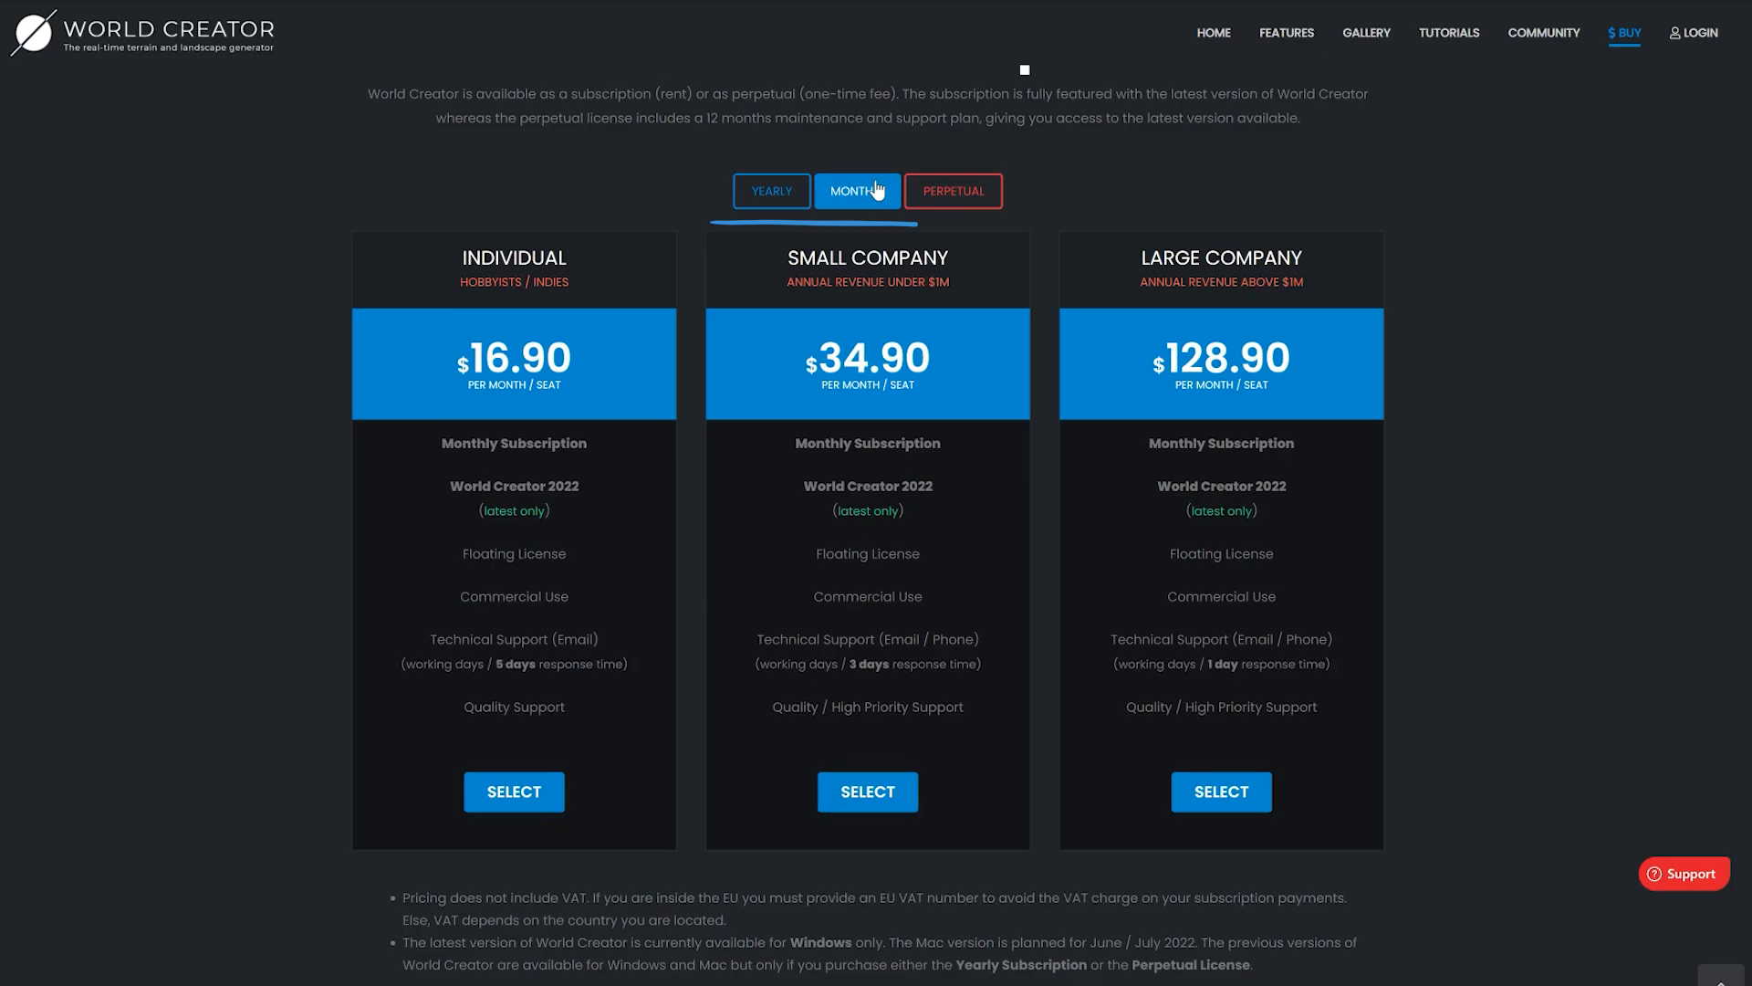
left_click(740, 194)
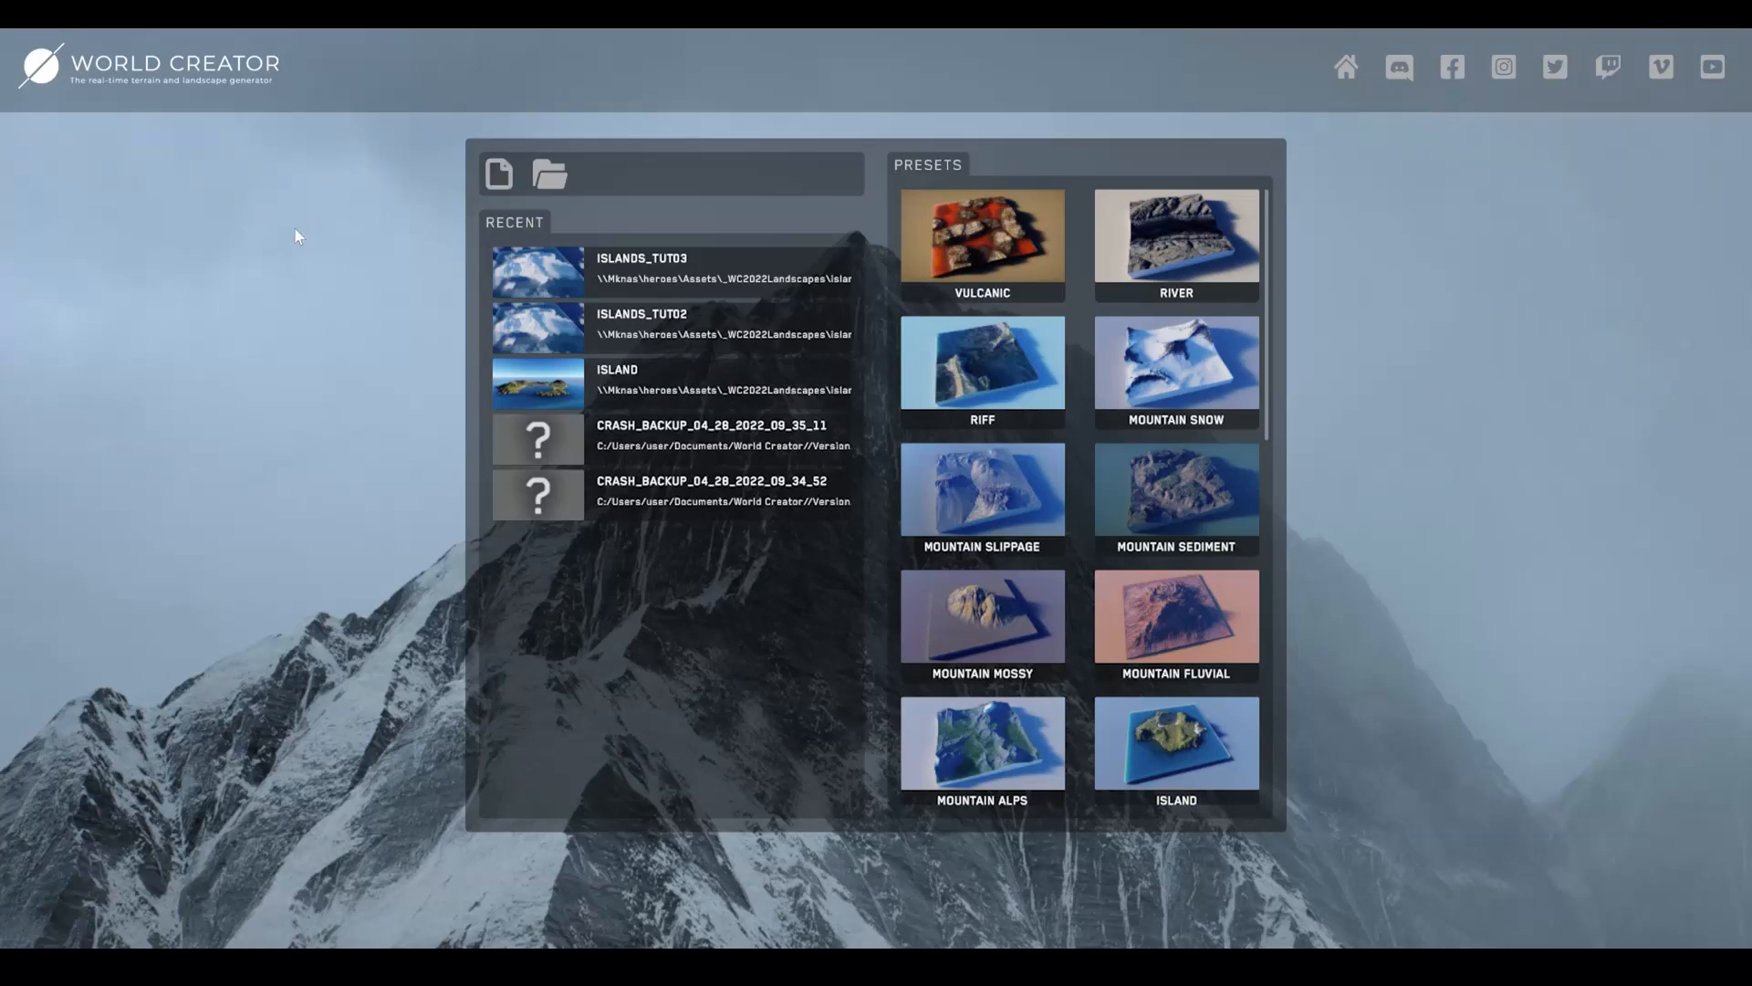
- Browse the landscape presets on the World Creator start screen and create a new blank project
scroll(1159, 429, "down", 4)
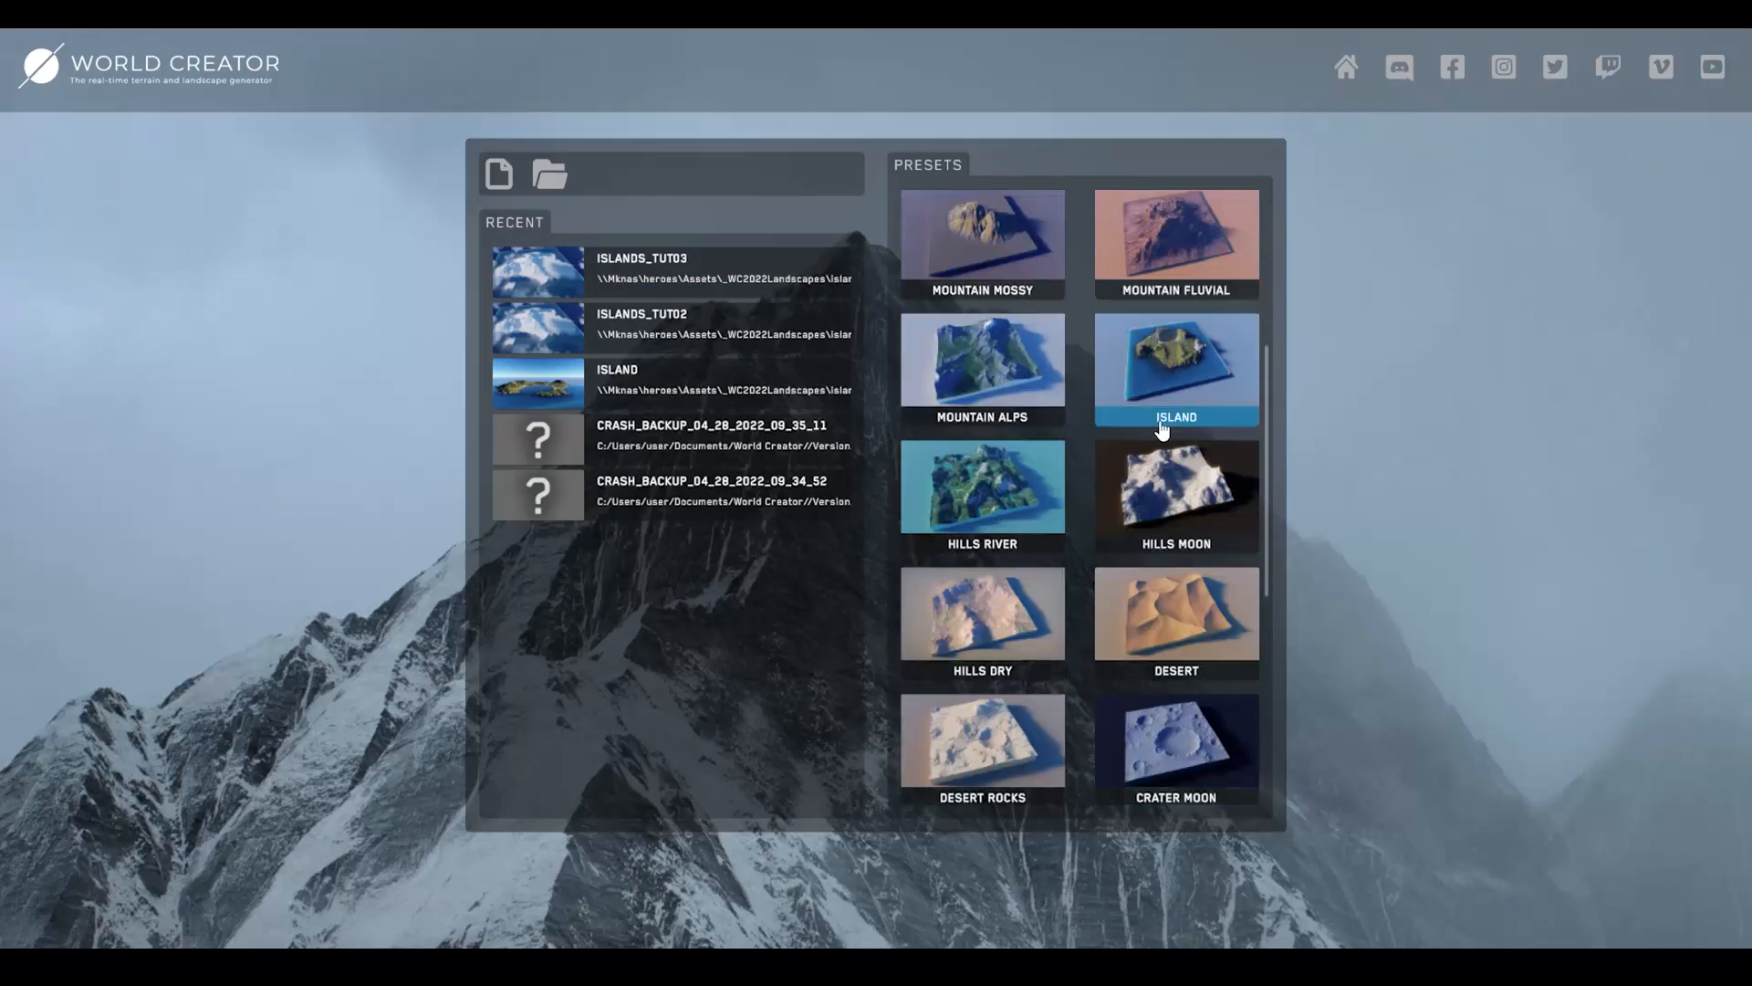
scroll(1159, 429, "down", 3)
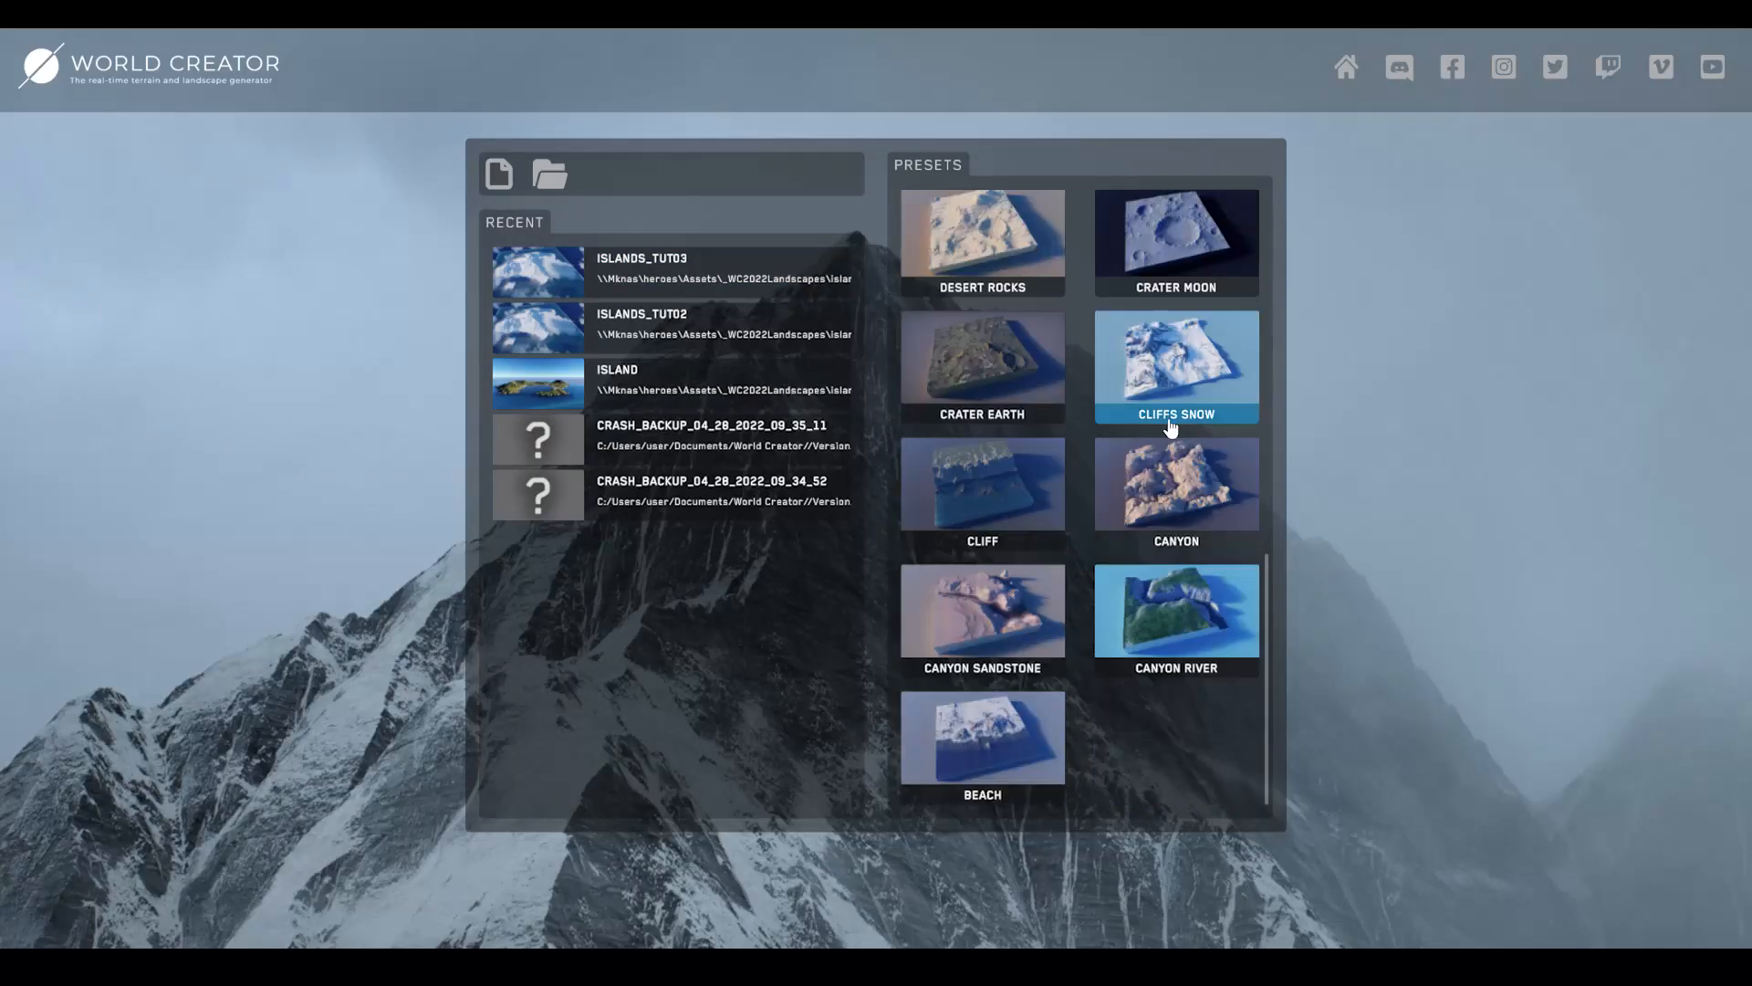
scroll(1022, 639, "up", 6)
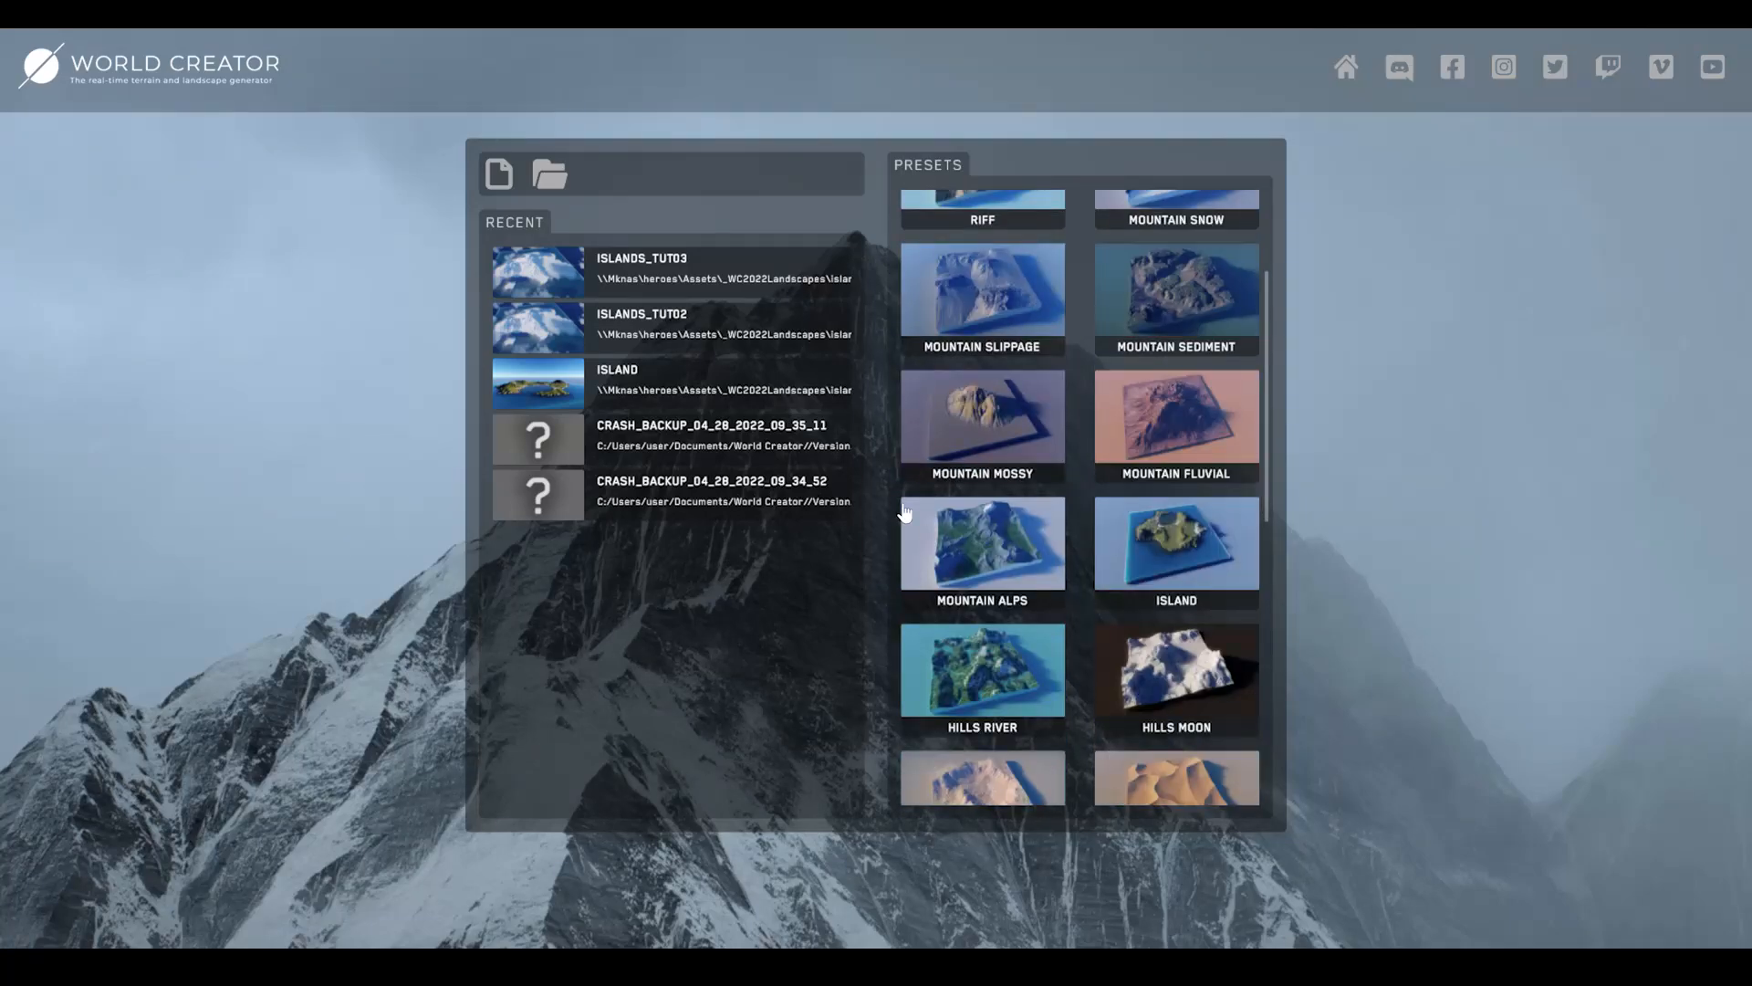
scroll(904, 507, "up", 1)
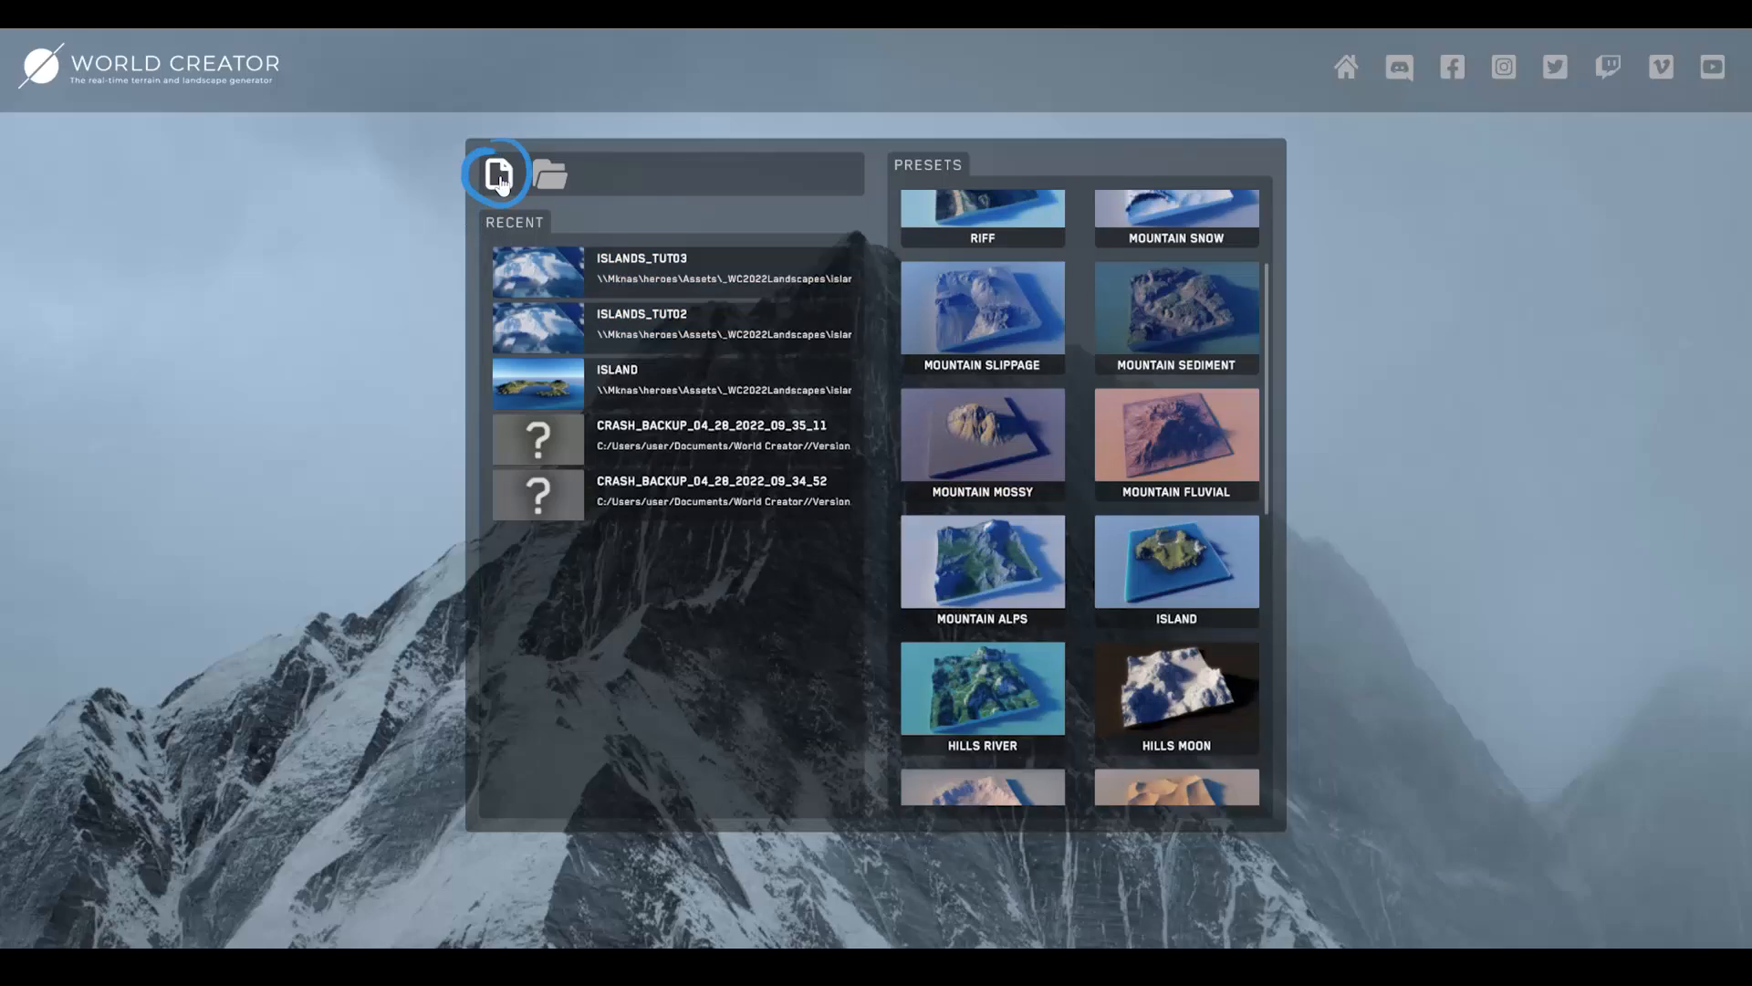
left_click(499, 176)
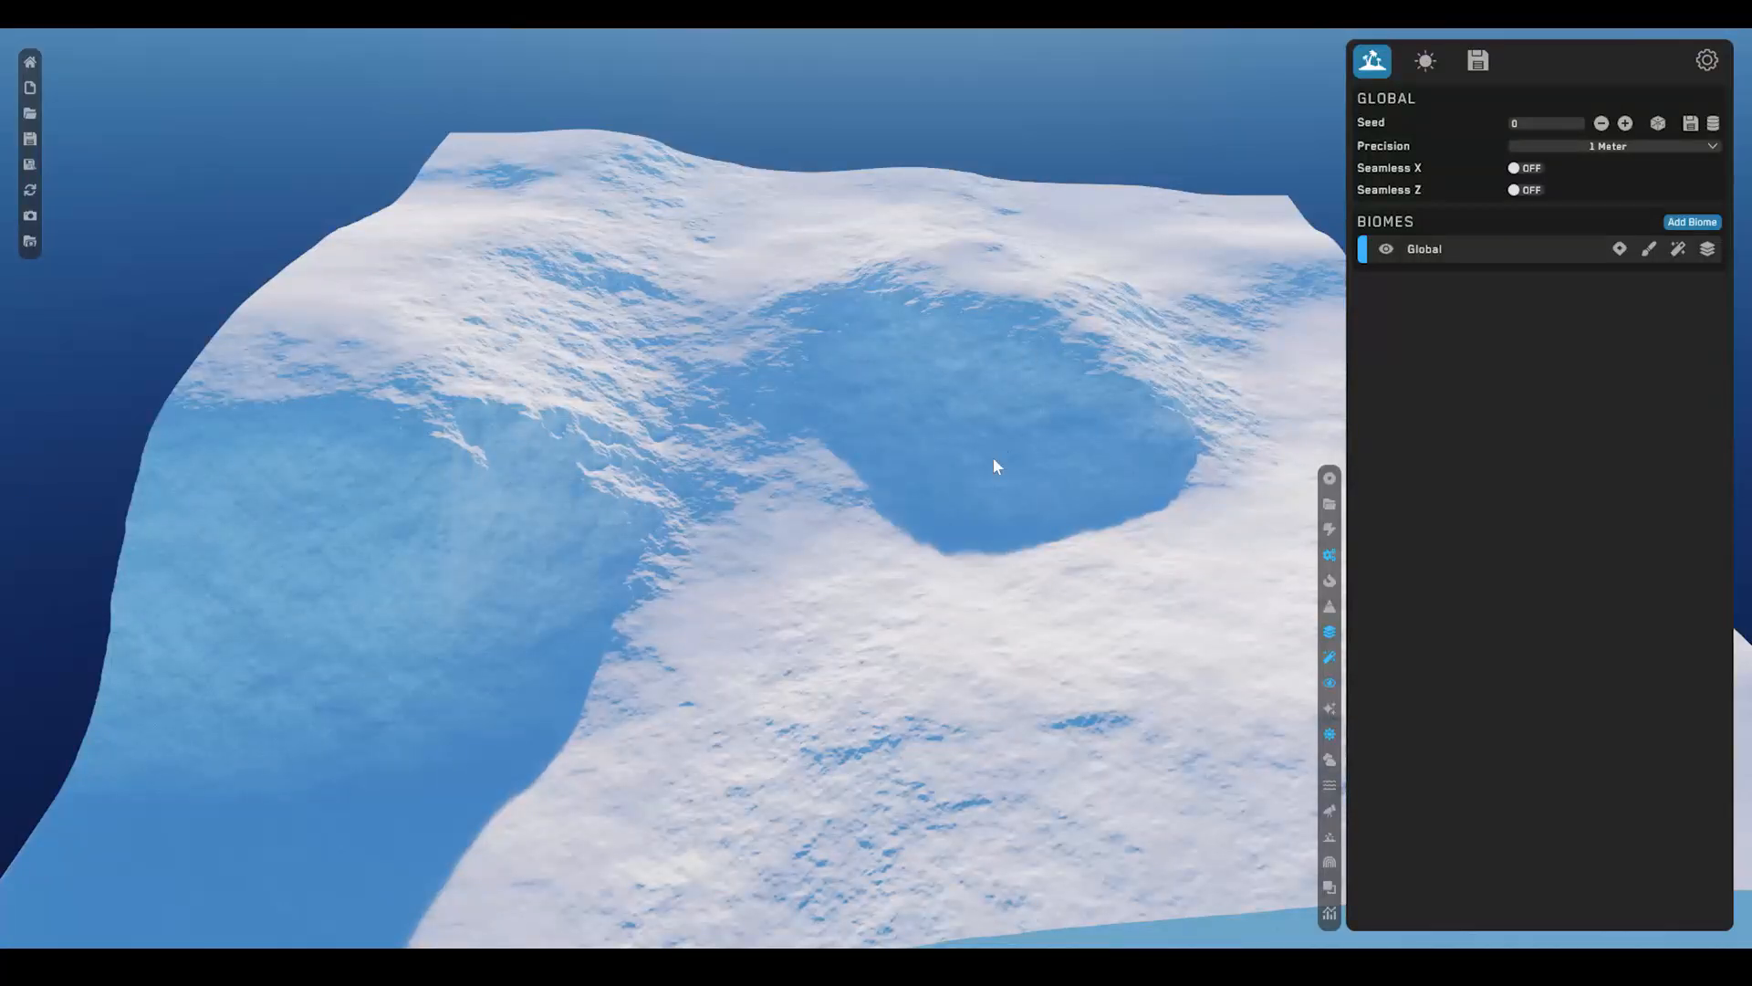
- Inspect the default terrain by panning, zooming in and out, and orbiting around it
middle_click_drag(993, 457, 871, 411)
scroll(872, 411, "down", 3)
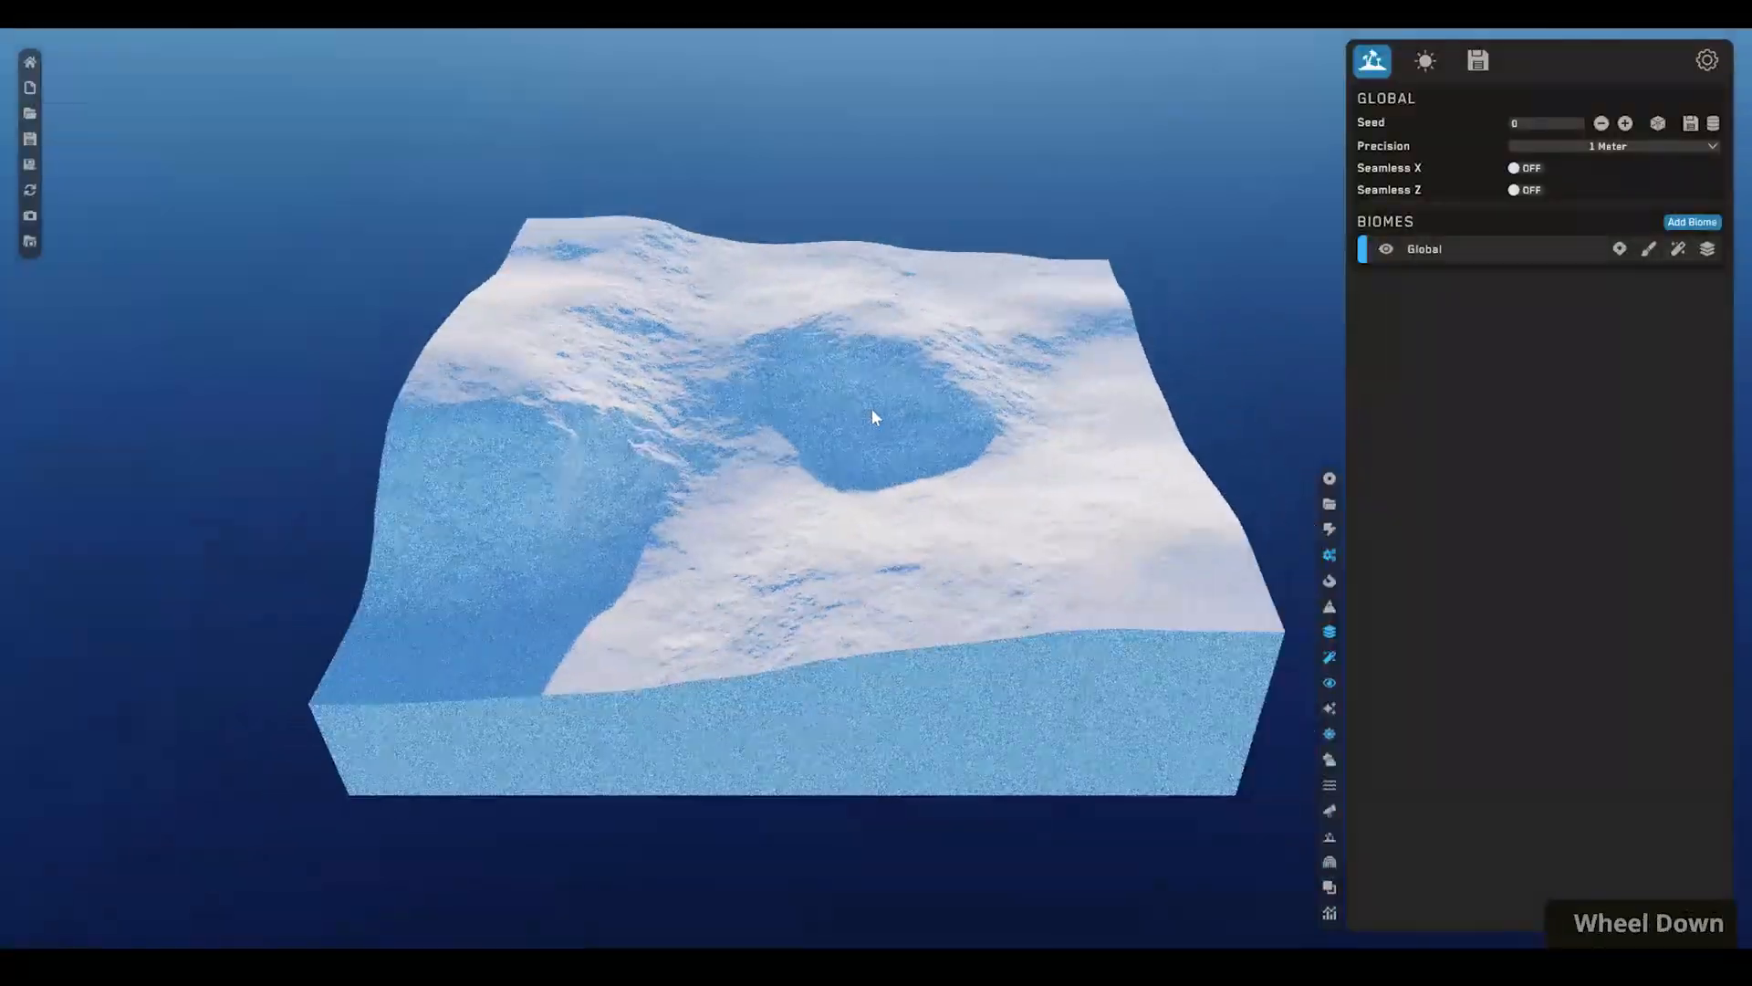
scroll(873, 411, "up", 4)
scroll(873, 411, "down", 3)
scroll(873, 417, "up", 2)
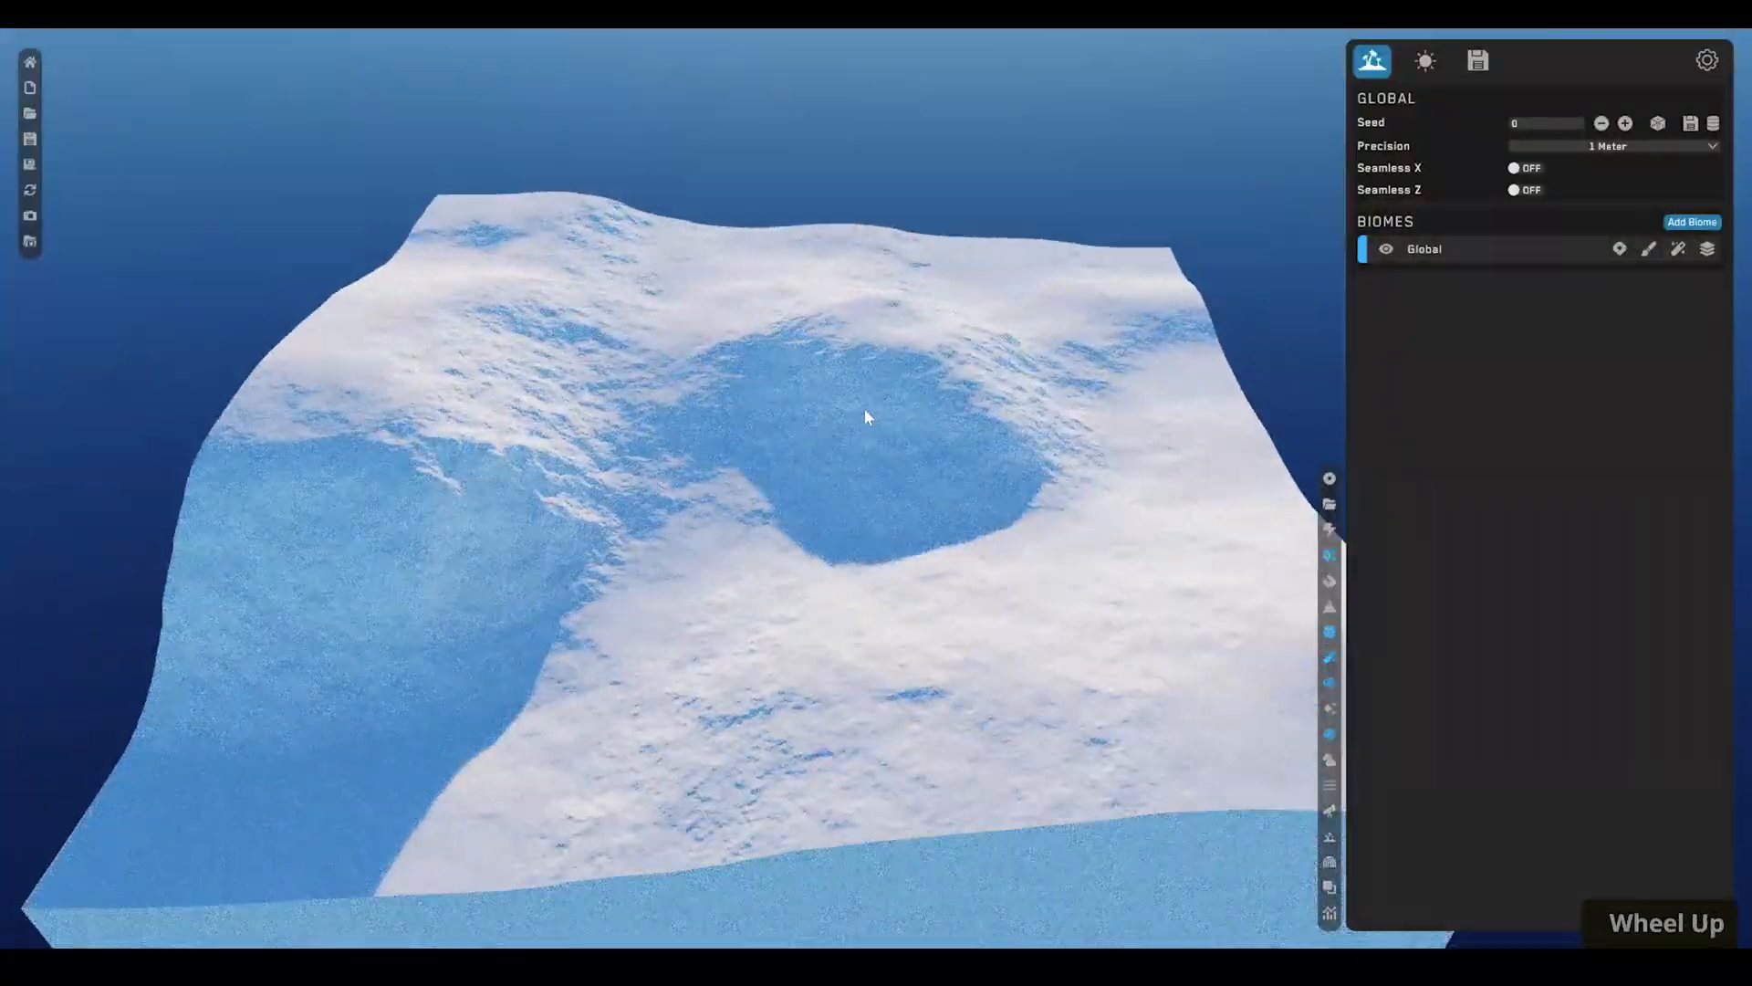
mouse_move(865, 414)
right_mouse_down("alt")
mouse_move(821, 438)
mouse_move(986, 457)
mouse_move(712, 442)
mouse_move(873, 414)
right_mouse_up("alt")
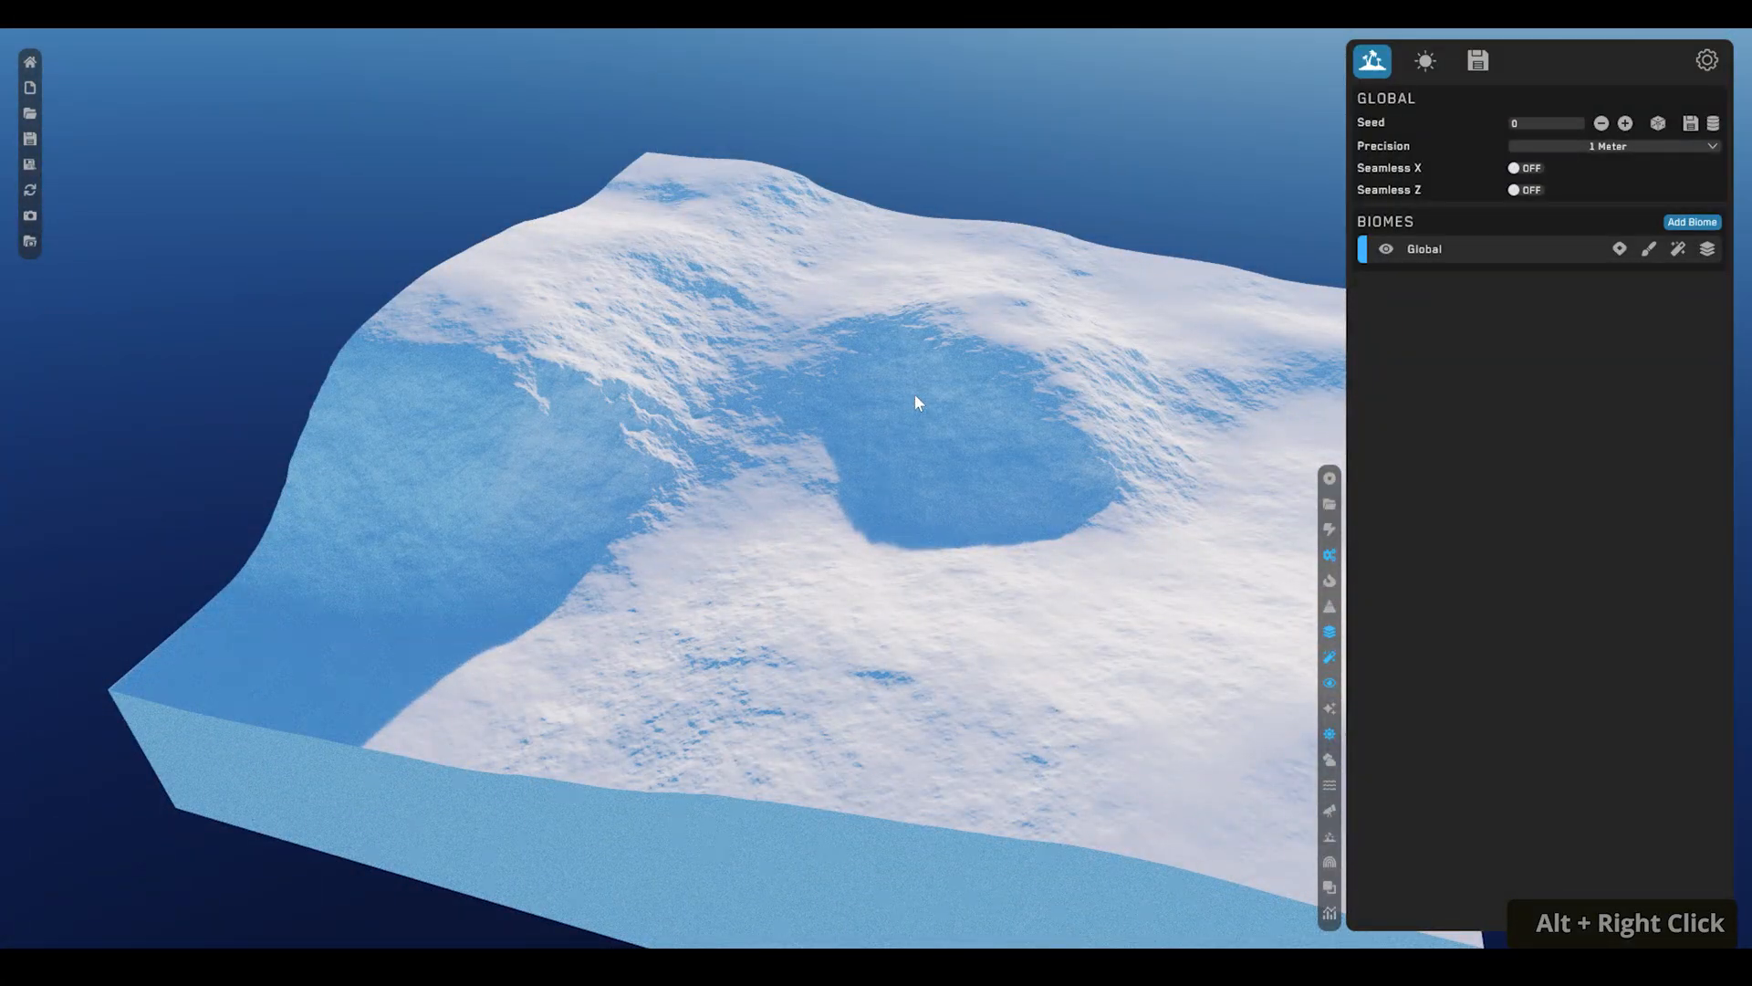
- Fly the camera forward, backward, sideways, up and down over the terrain and look around from its position
key("w")
key("s")
key("d")
key("a")
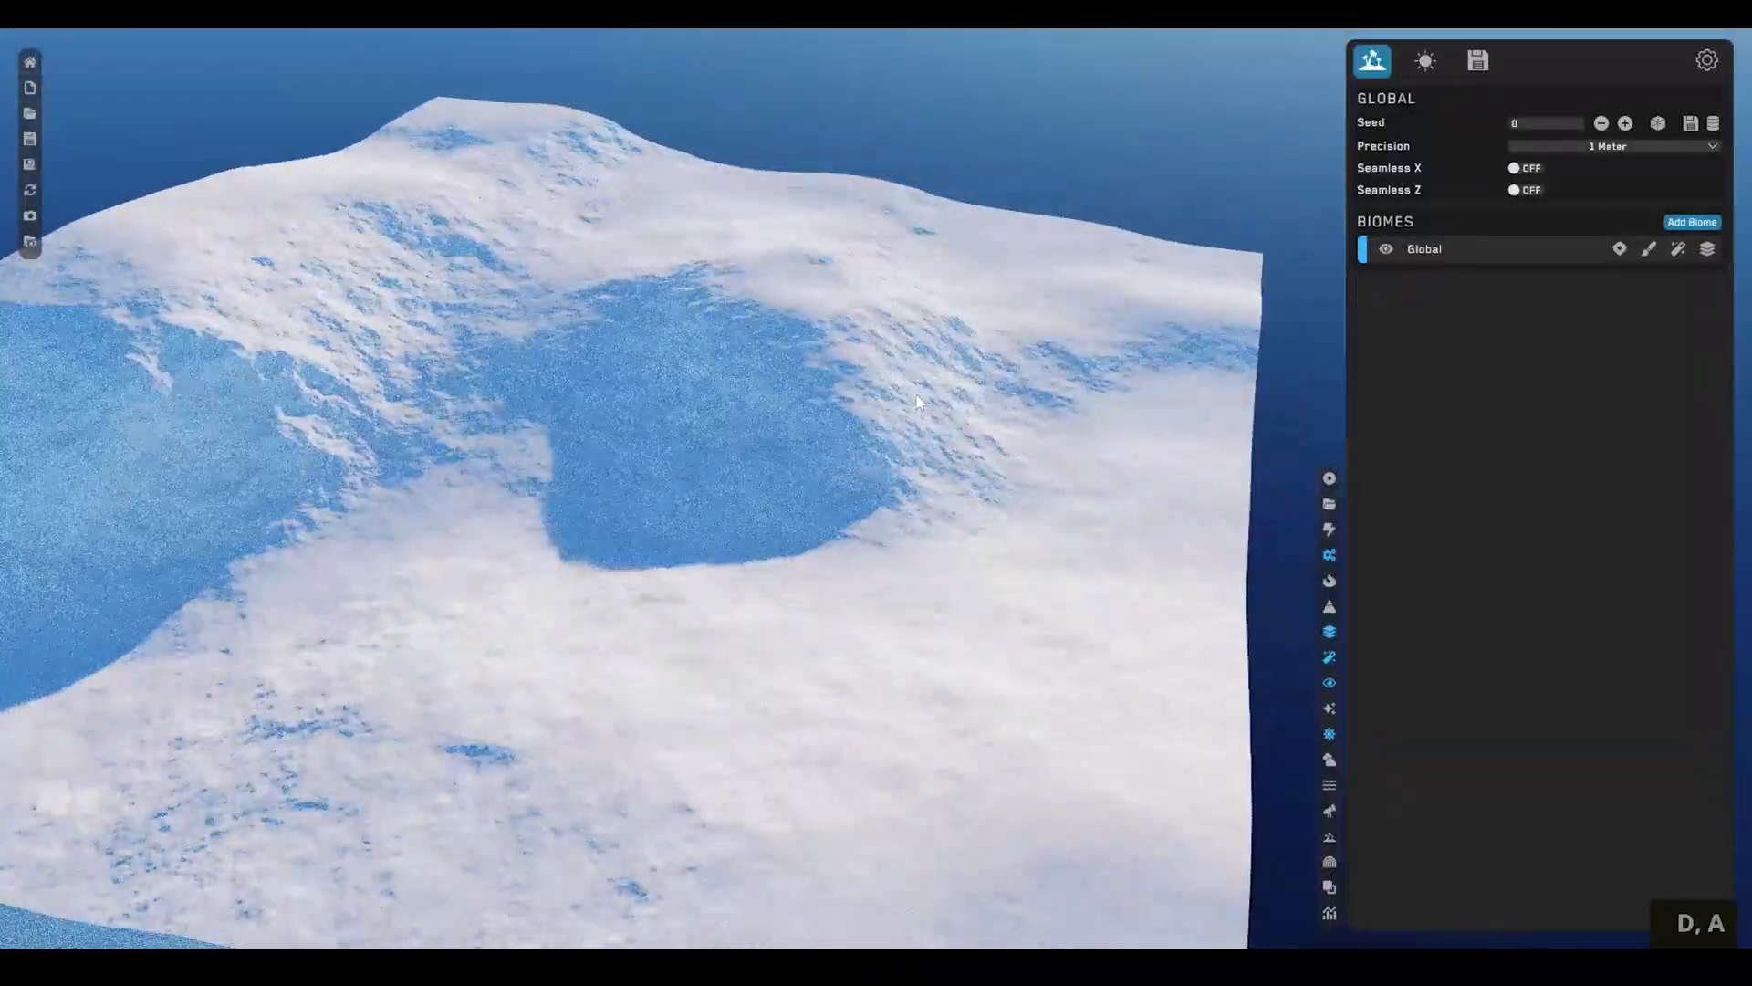
key("q")
key("e")
key("a")
key("q")
key("s")
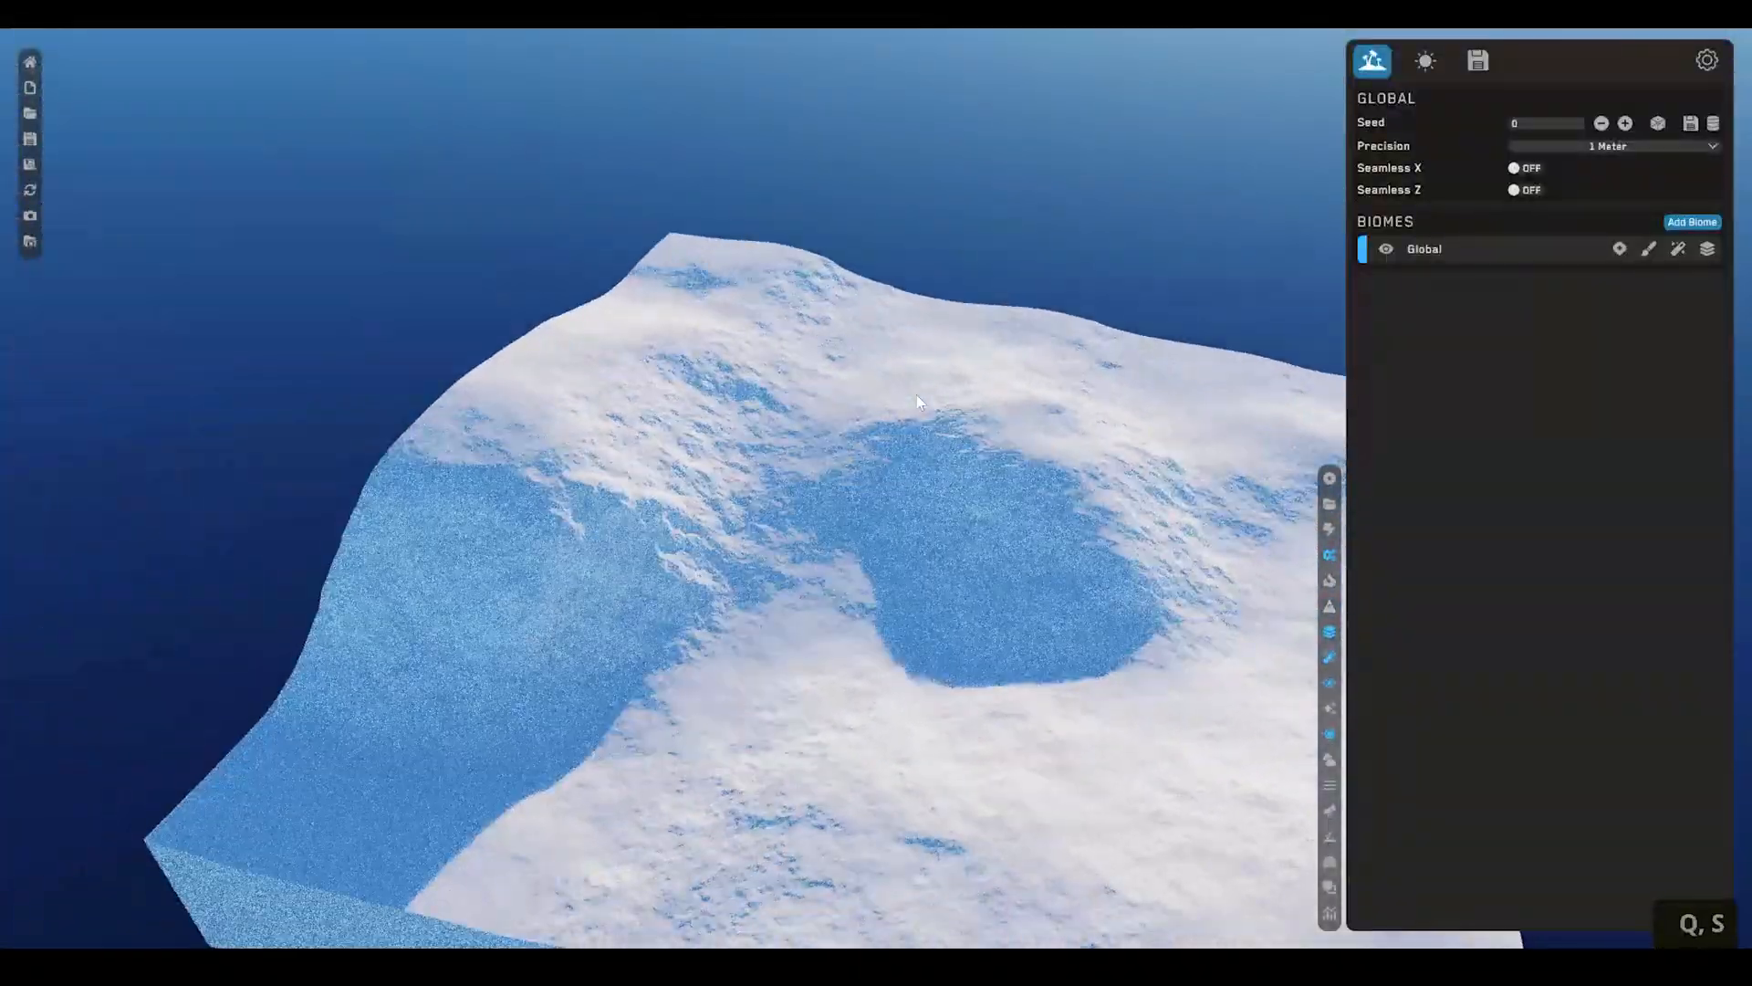
key("w")
key("d")
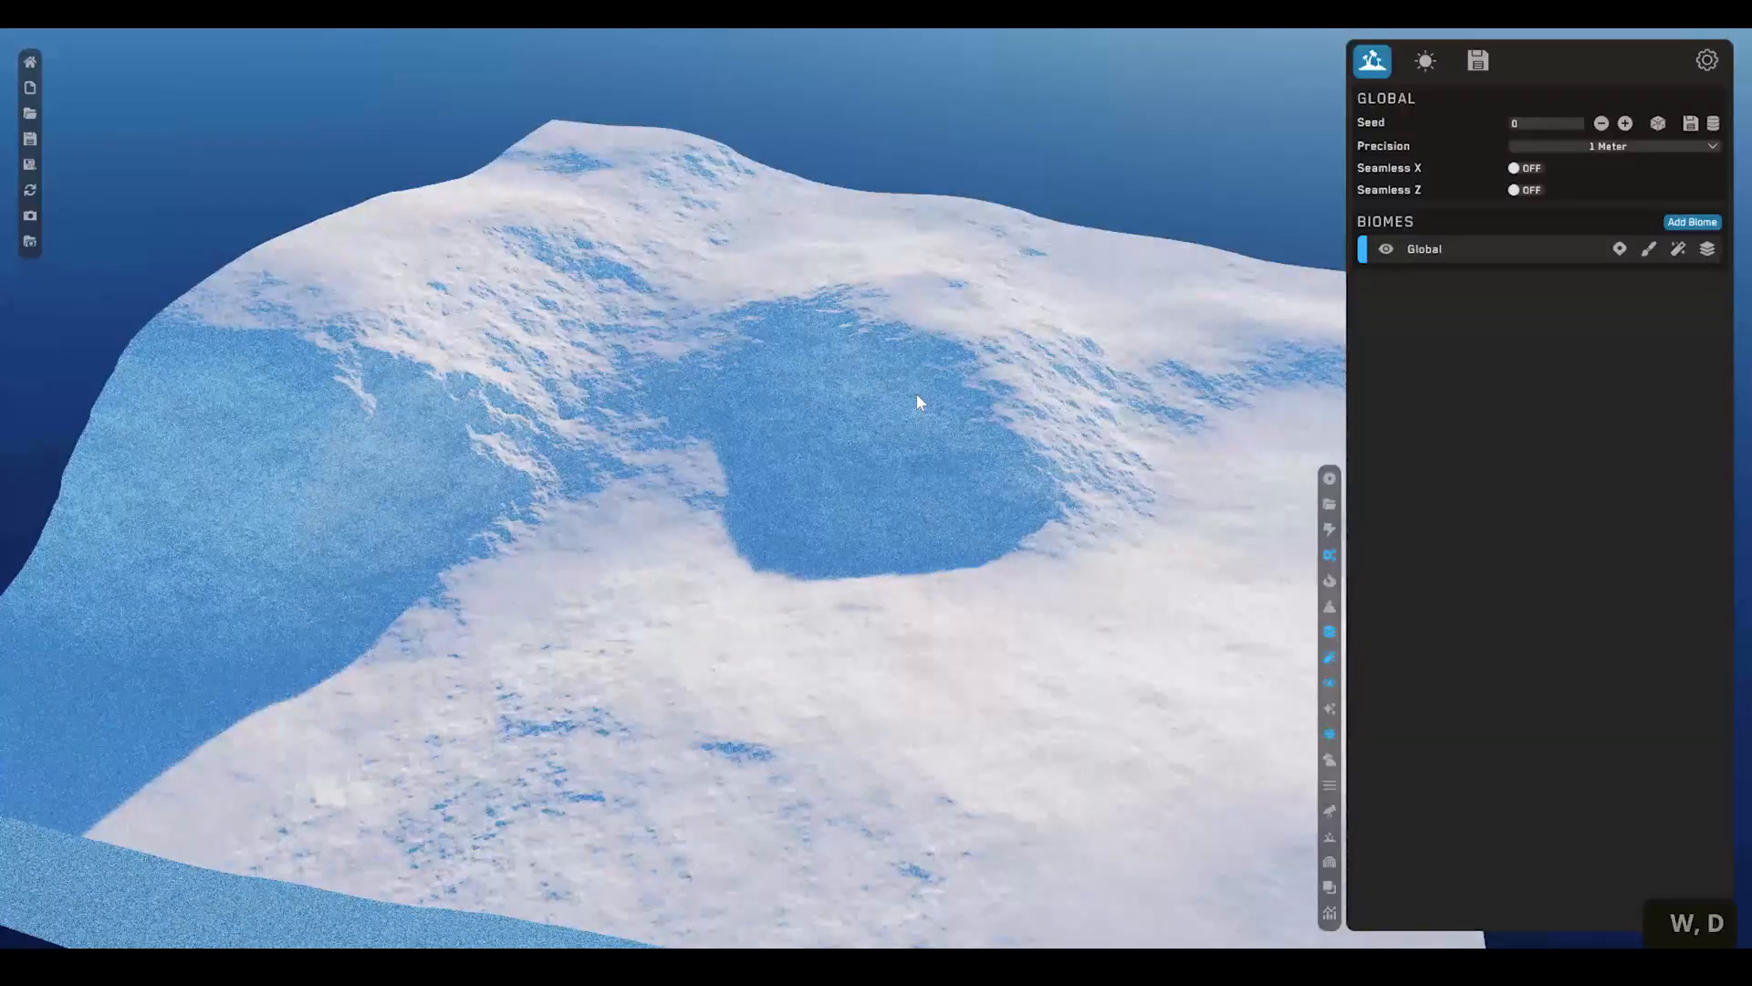
key("w")
key("a")
key("s")
key("w")
key("a")
key("s")
key("w")
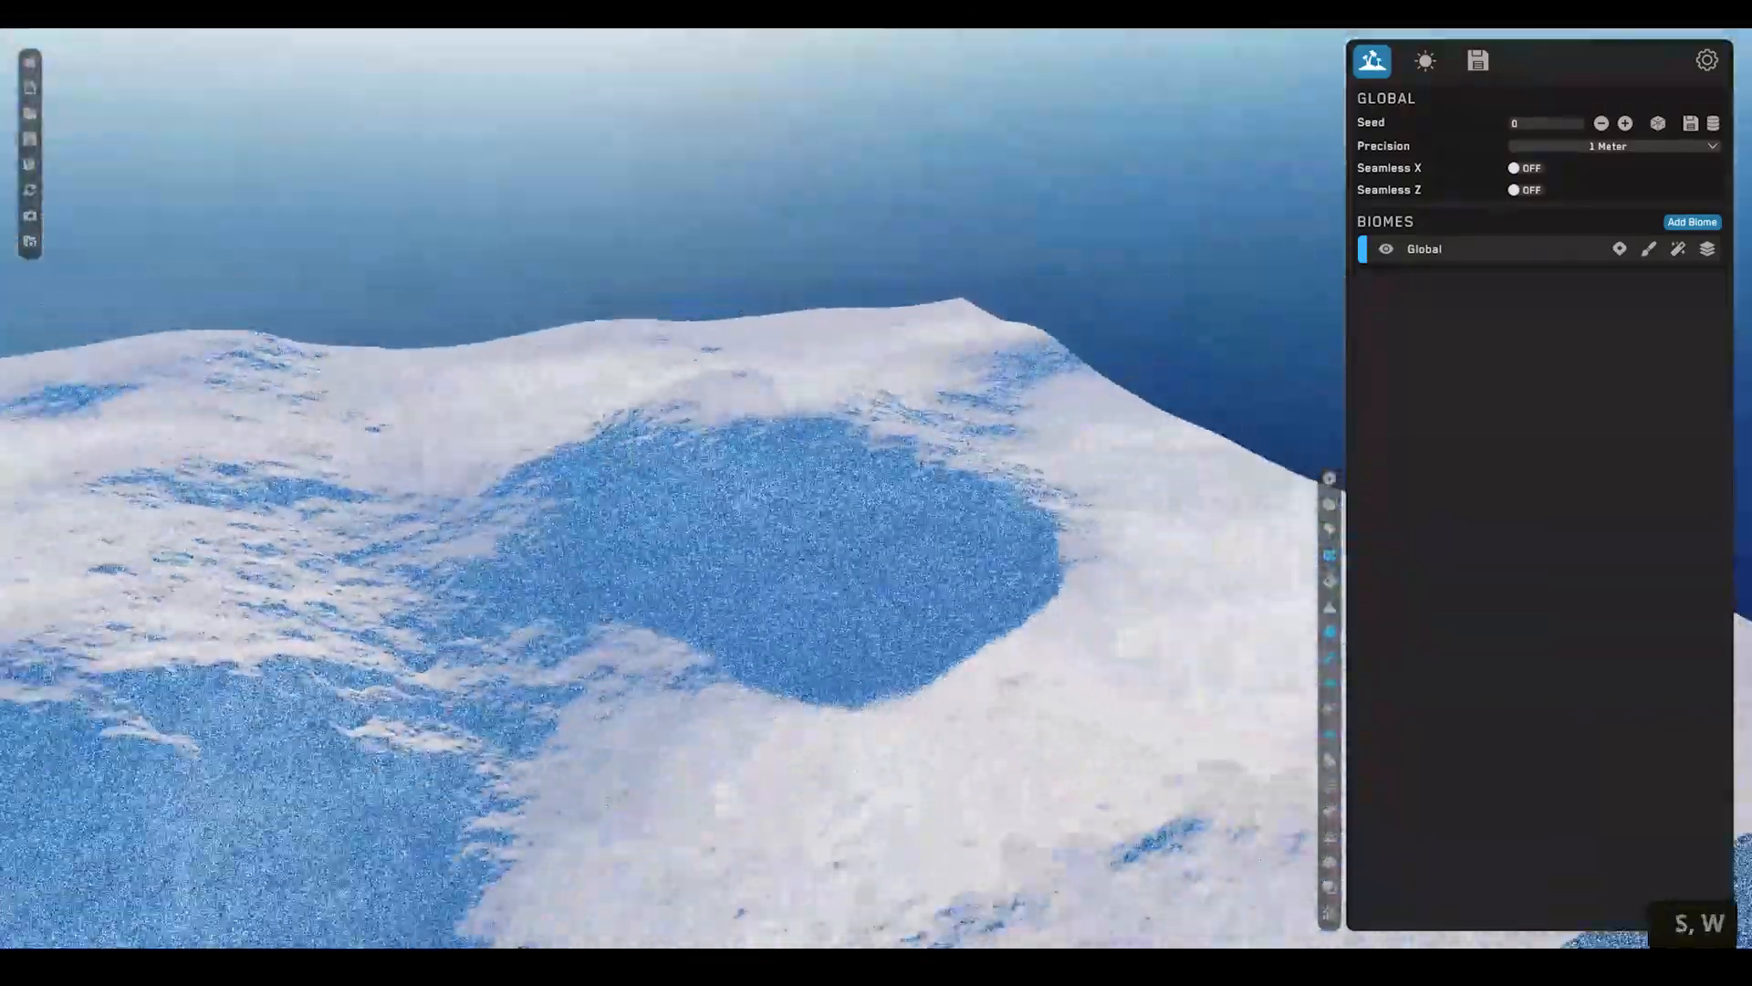
key("a")
key("d")
key("w")
key("d")
right_click_drag(918, 395, 917, 394)
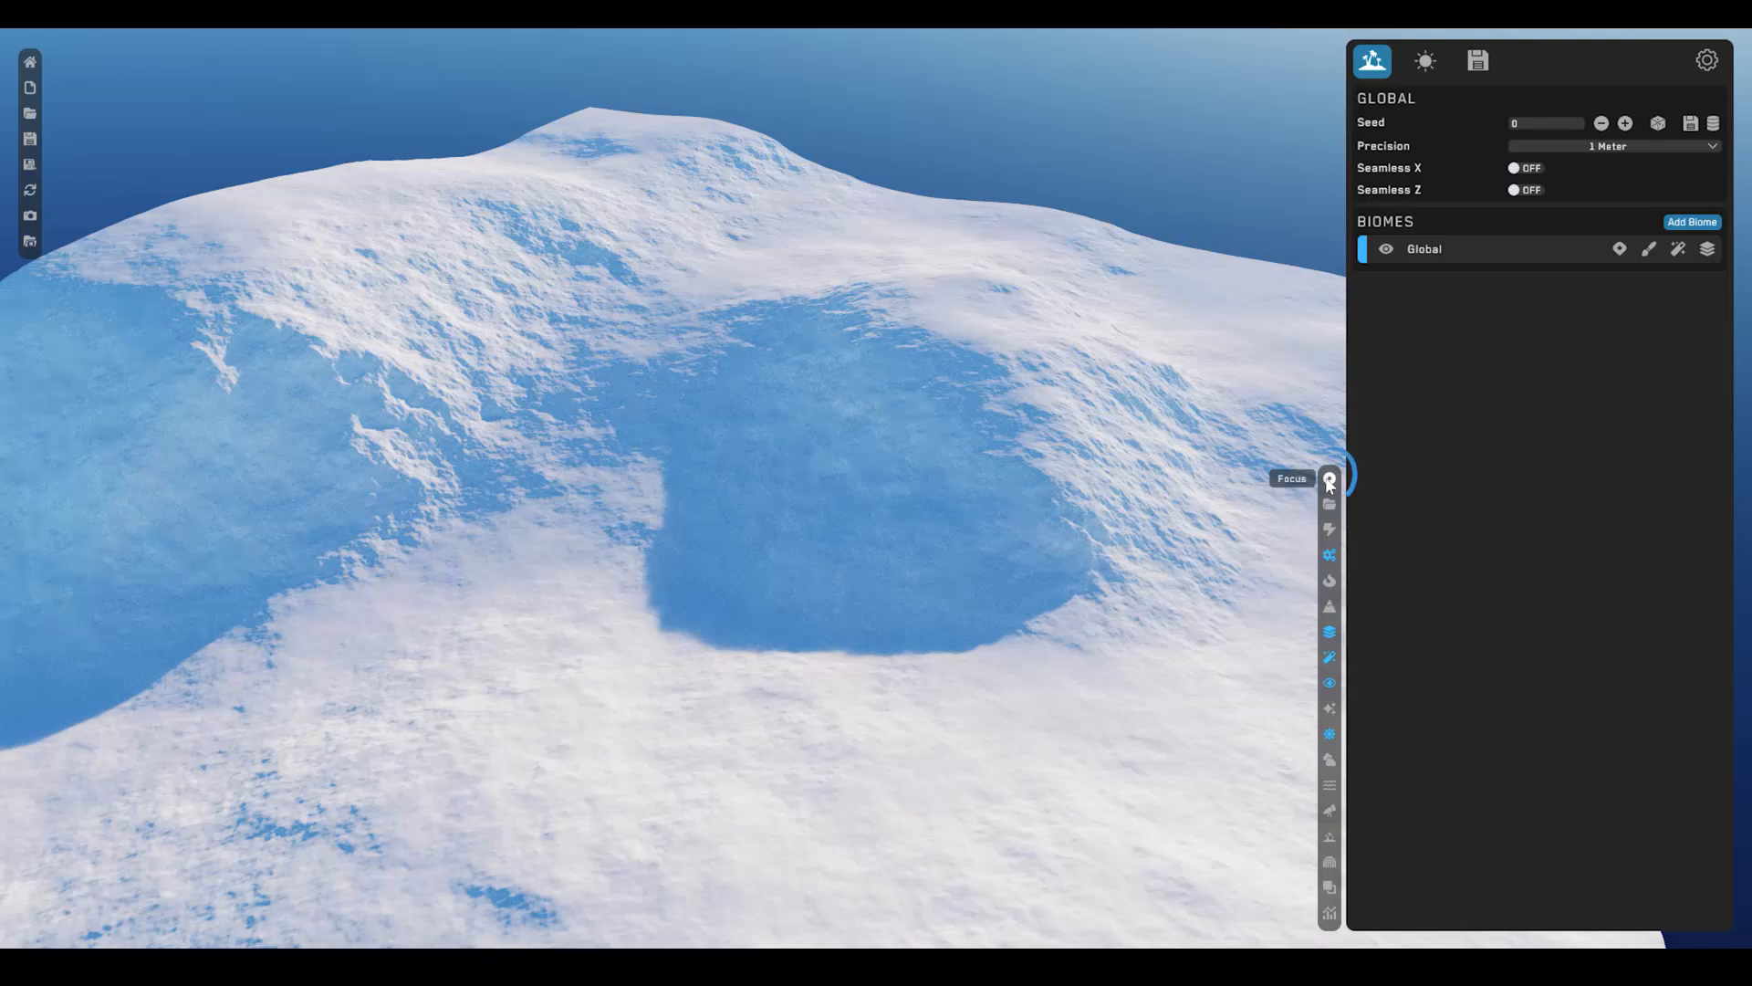
- View the whole terrain from a distance and bring the camera back with Focus
scroll(1017, 396, "down", 5)
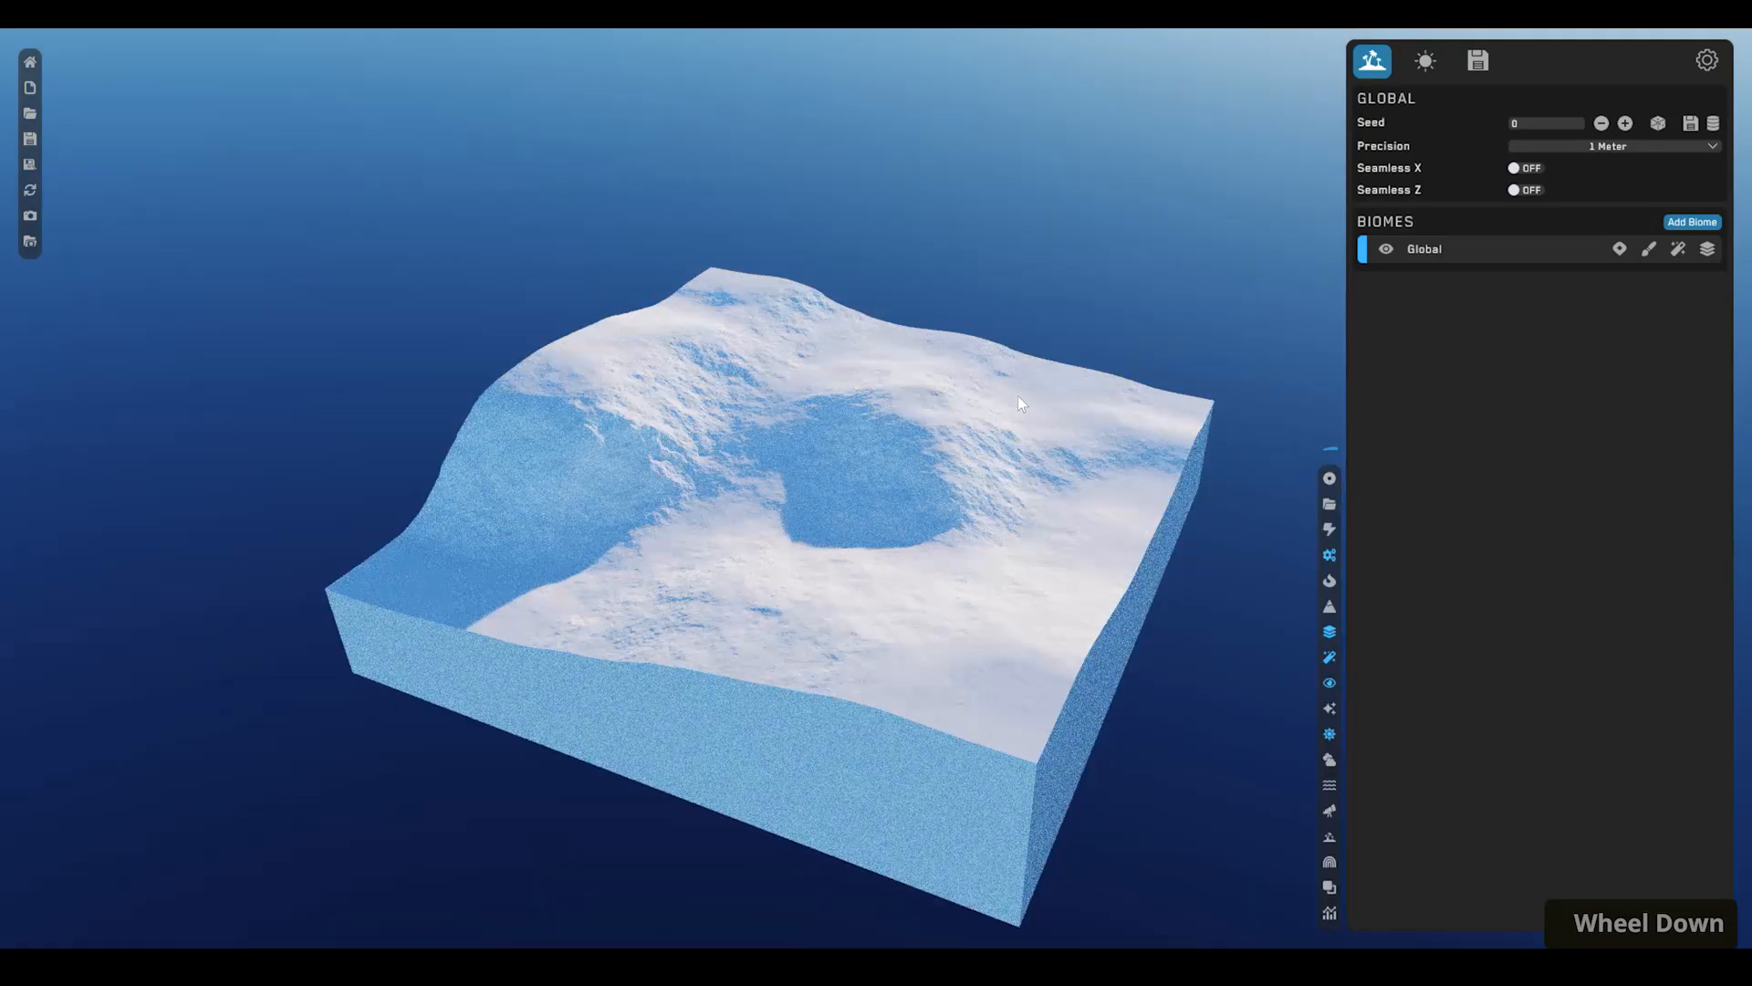
right_click_drag(1017, 396, 1380, 490)
left_click(1331, 480)
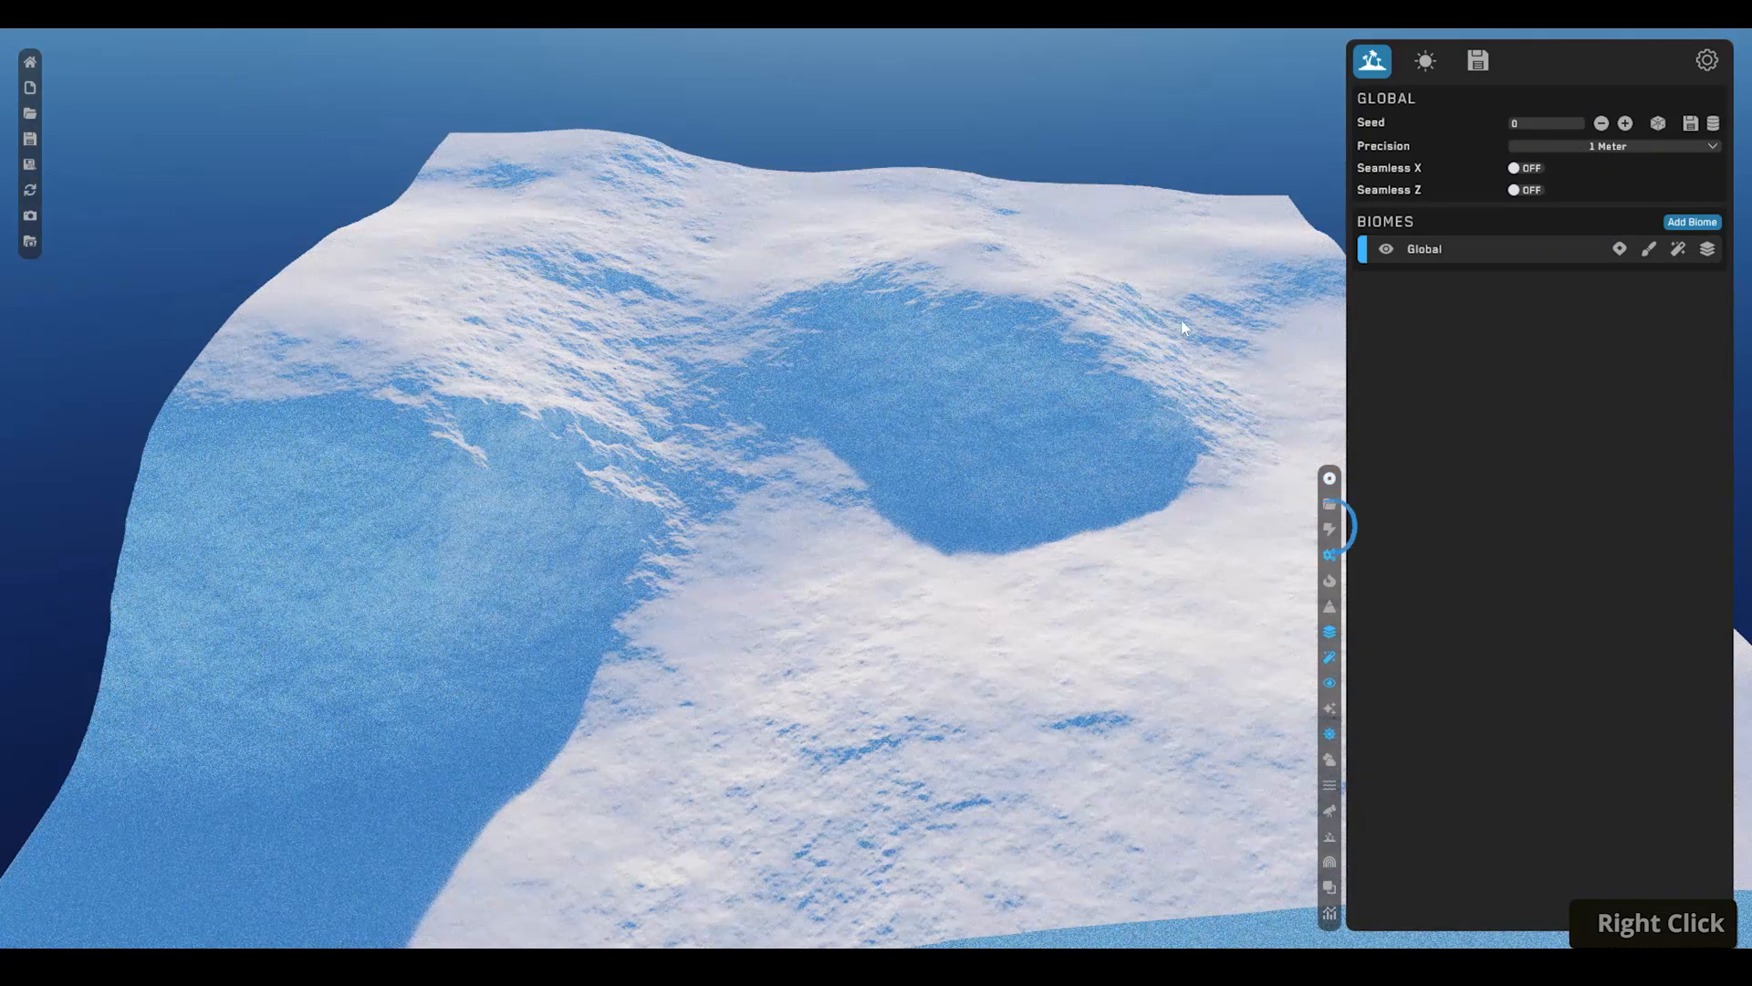
- Try the fast render mode, look at the grey terrain from another angle, and switch back to the full render
left_click(1337, 530)
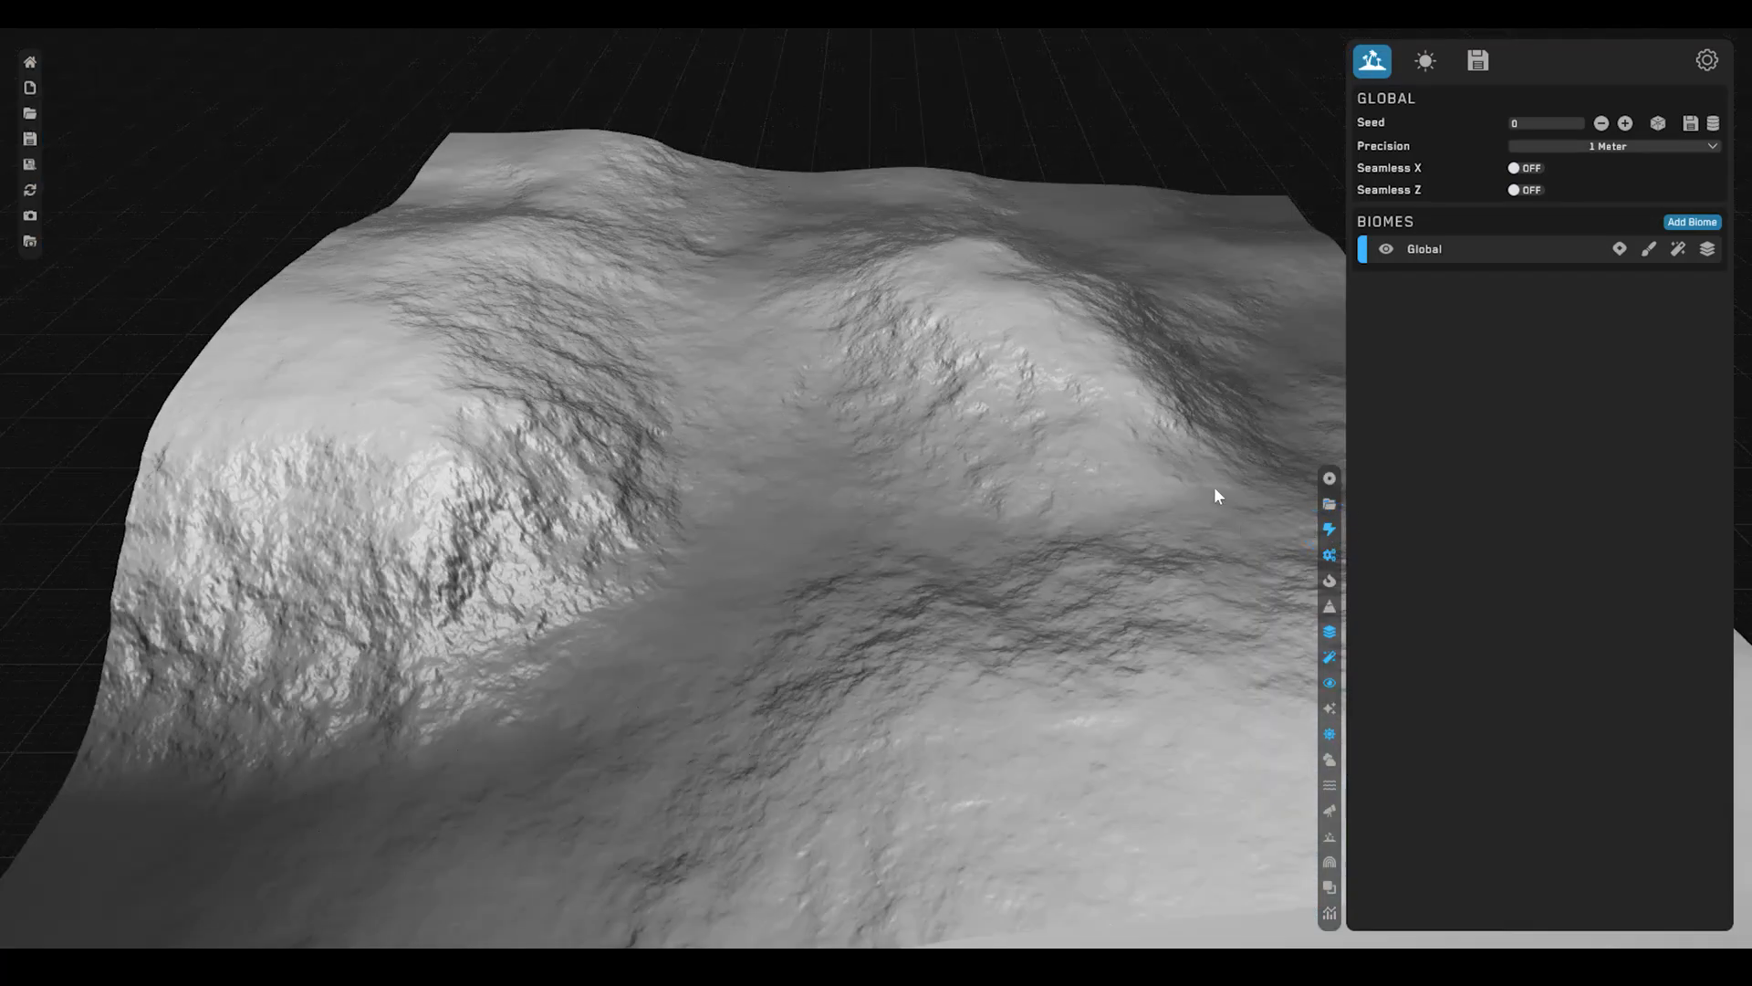
key("a")
right_click_drag(1214, 486, 1099, 447)
key("w")
key("d")
key("d")
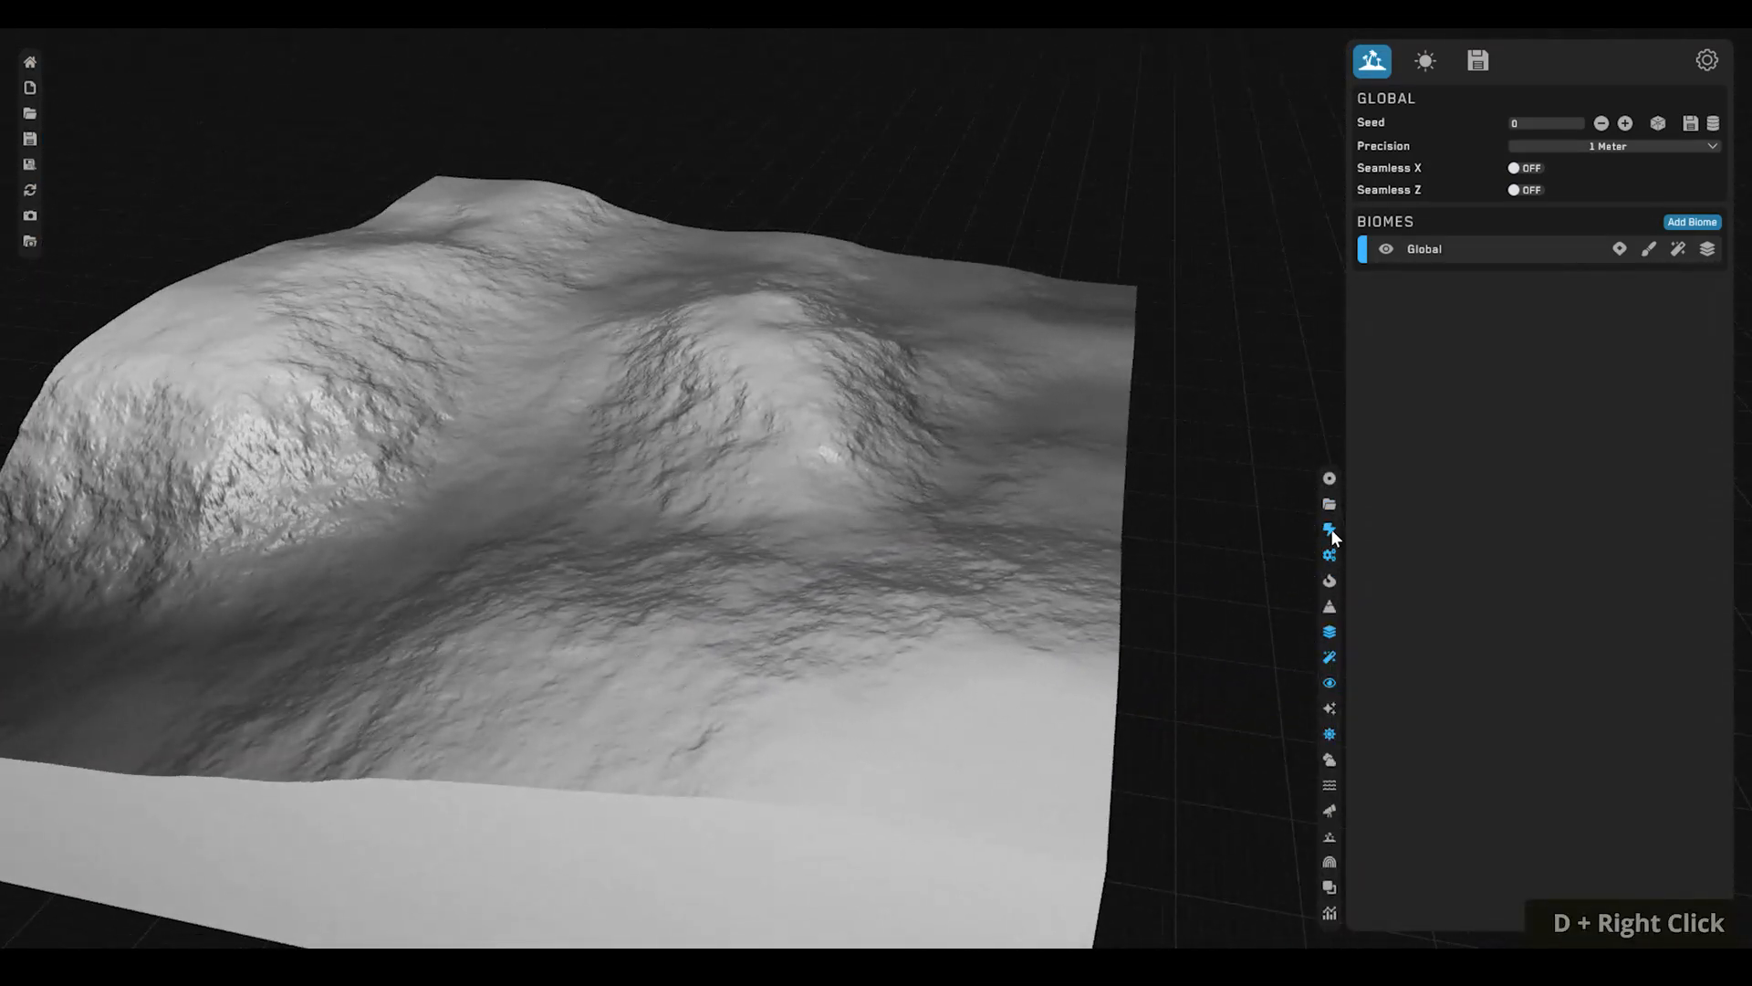
left_click(1329, 530)
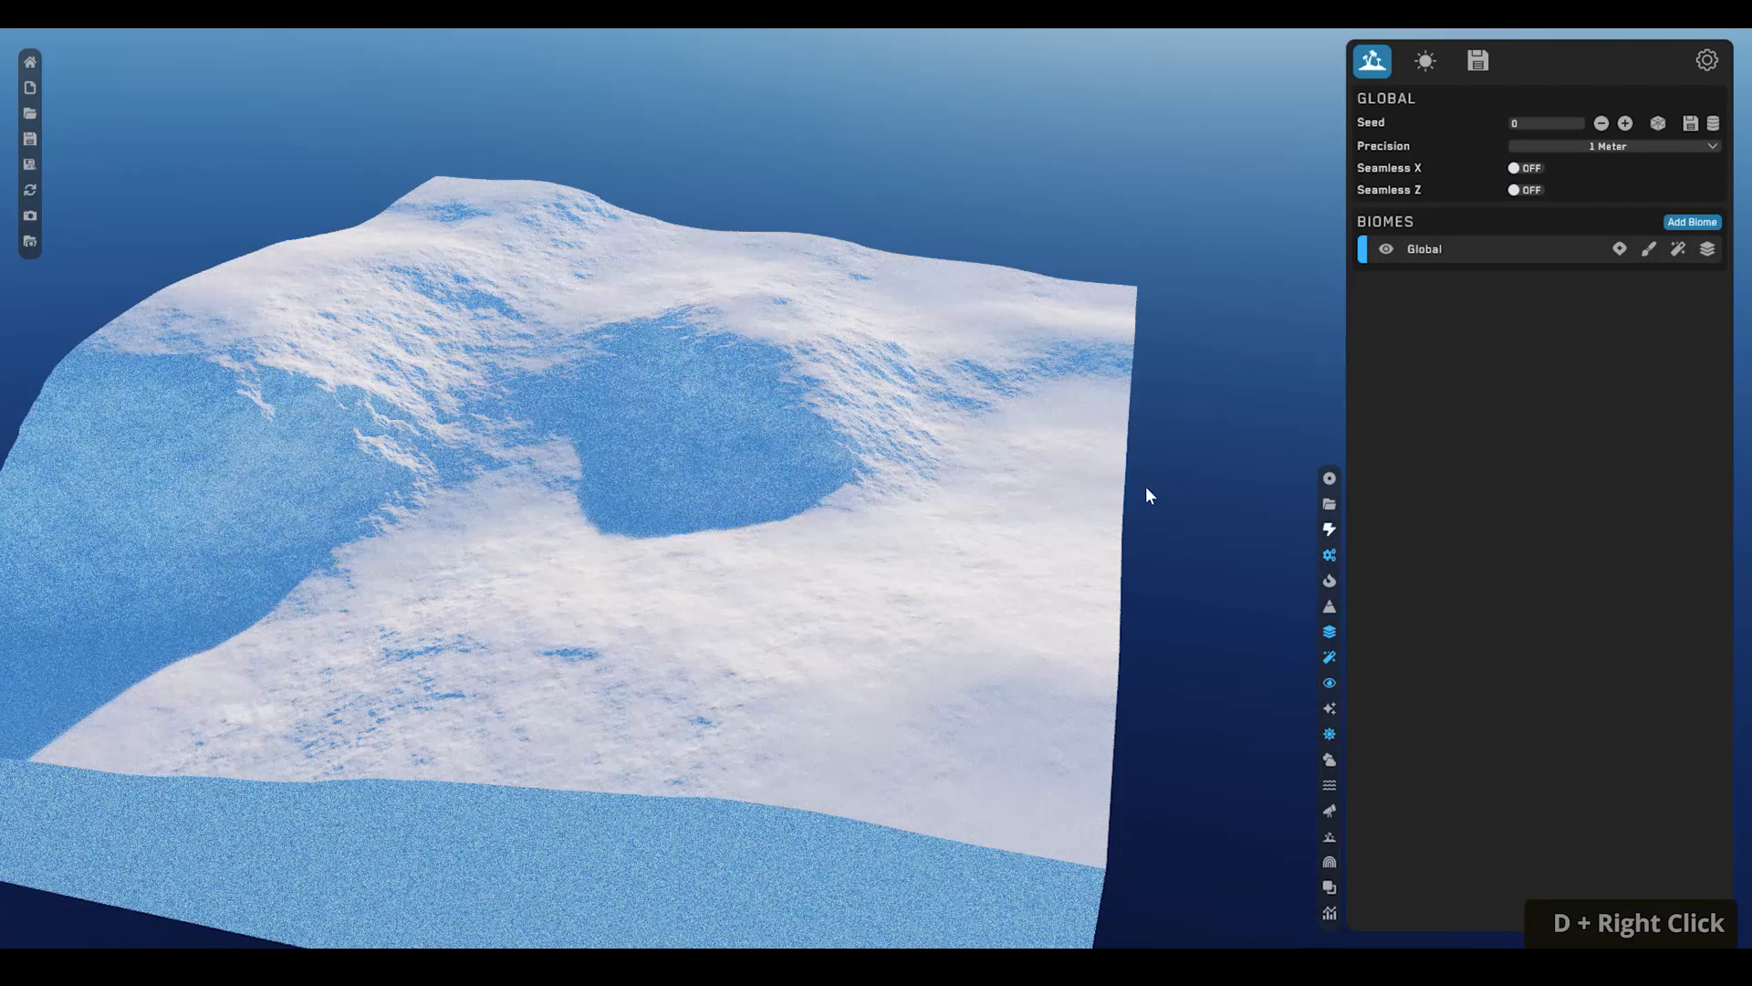
- Turn off realtime generation, generate the terrain manually, and turn realtime generation back on
left_click(1329, 556)
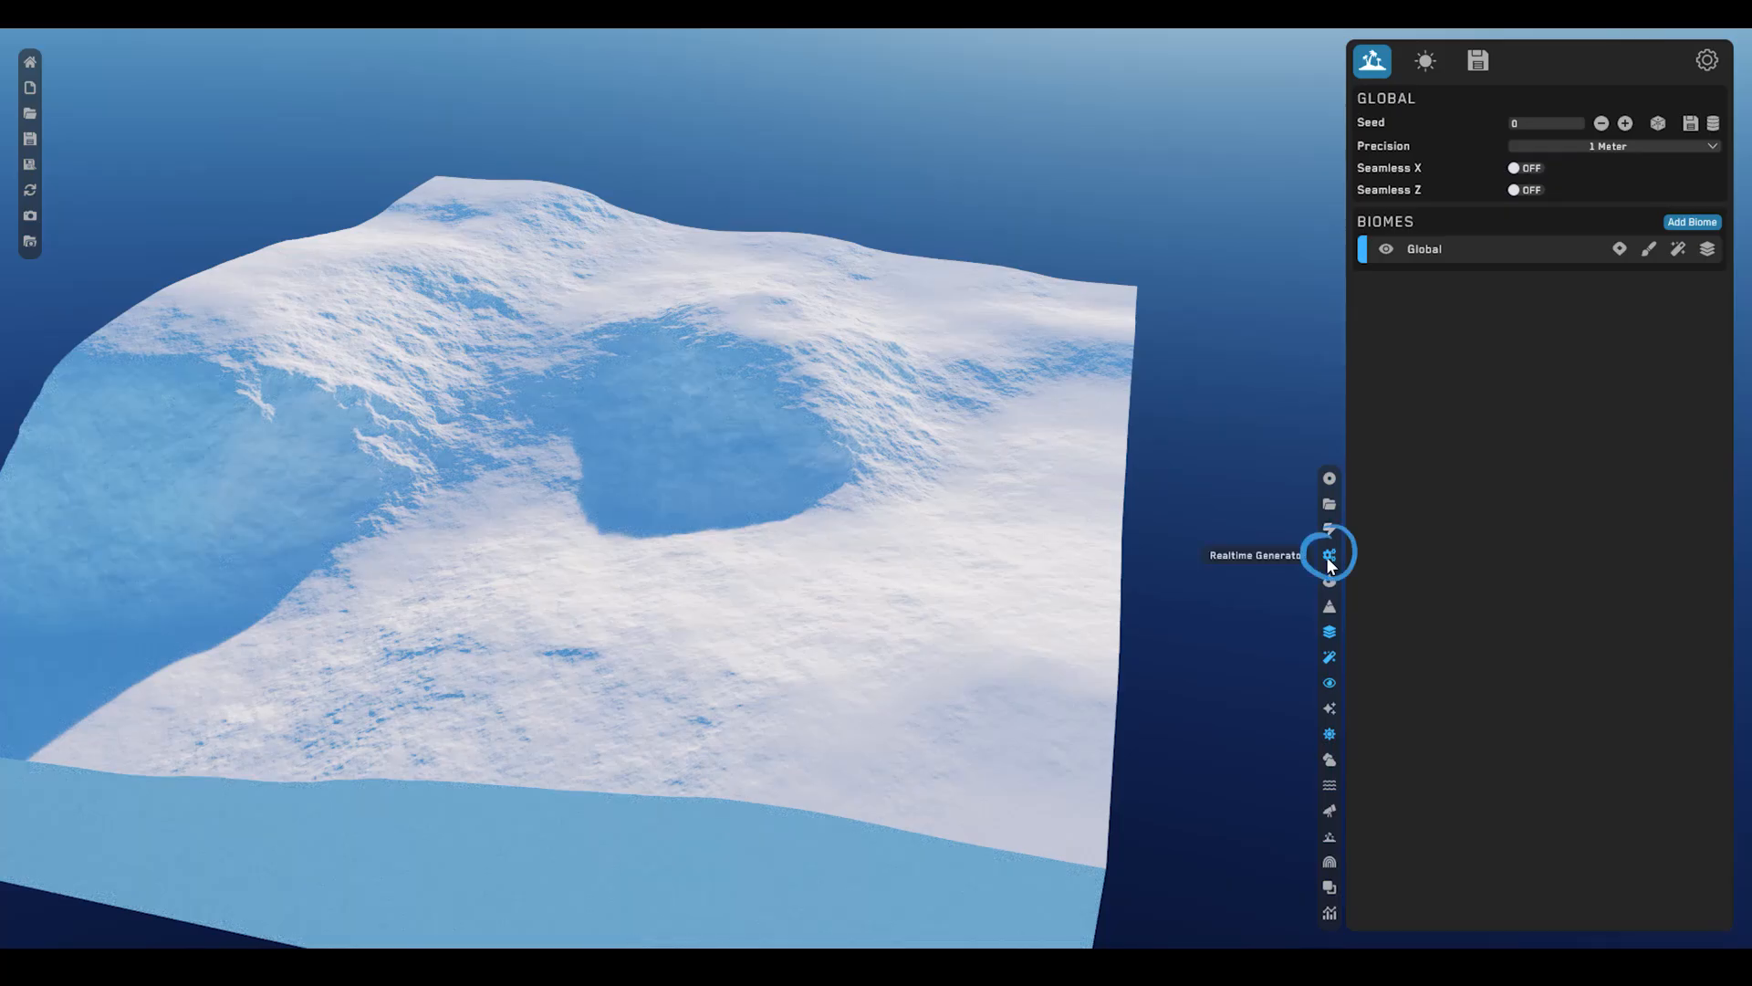
left_click(1522, 898)
key("a+w")
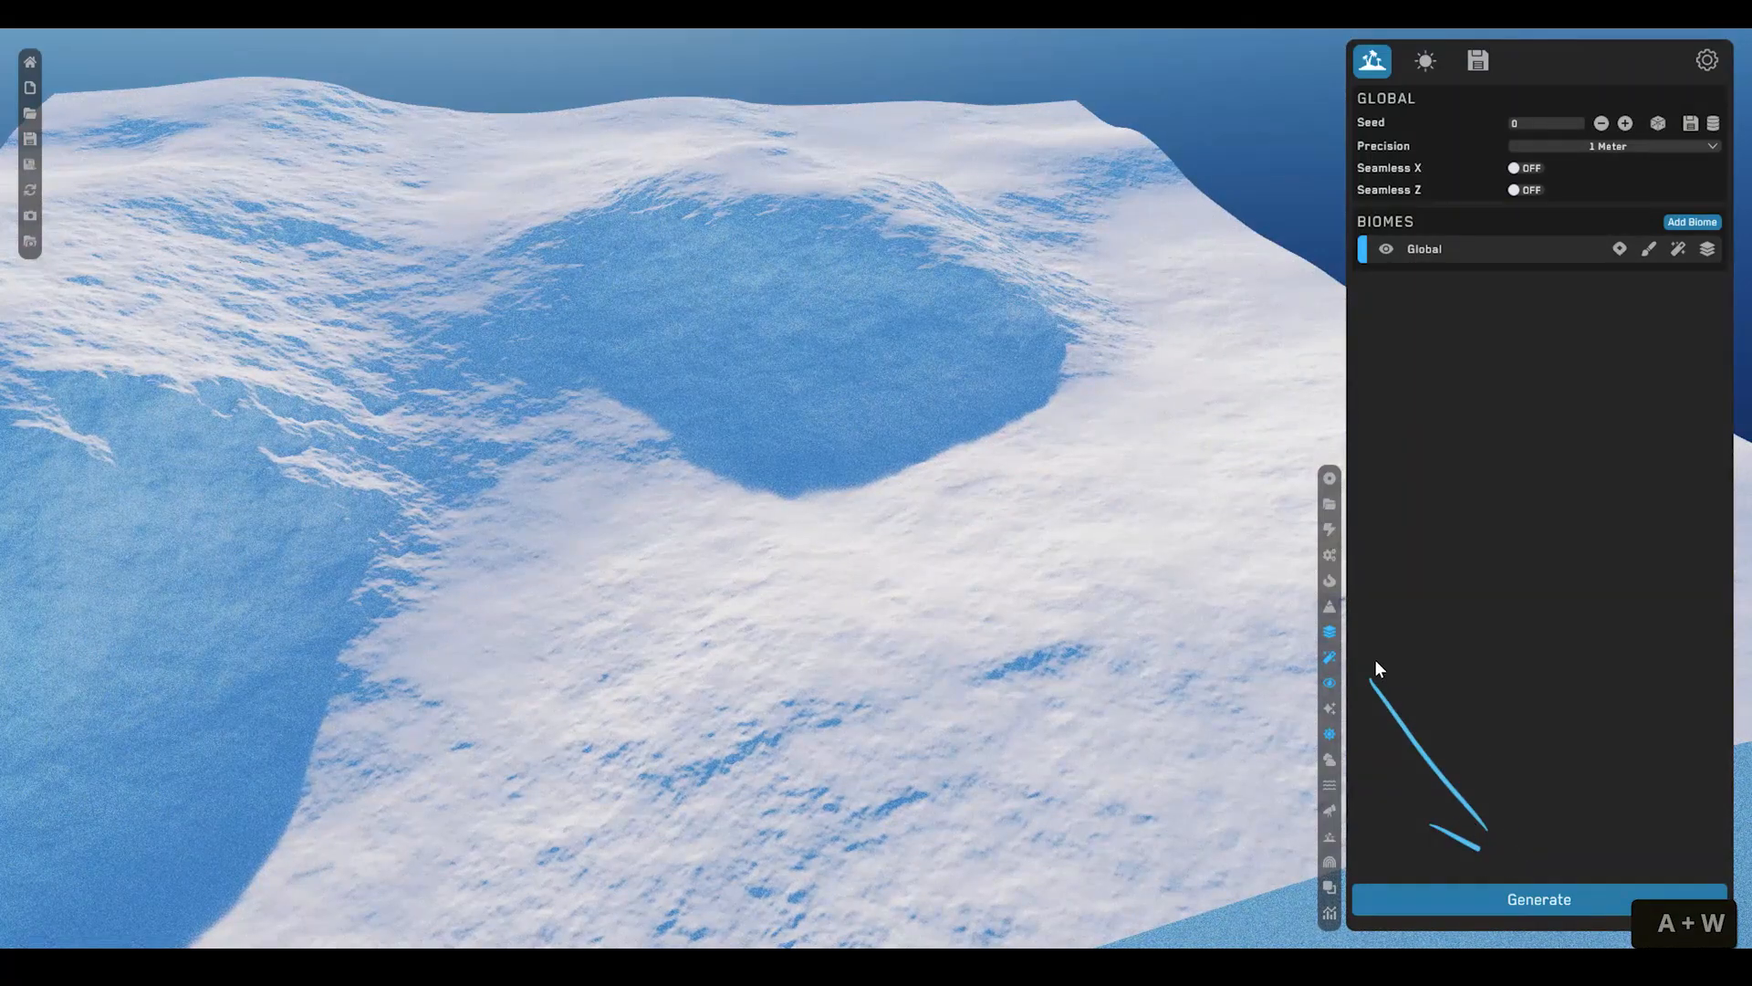
left_click(1329, 556)
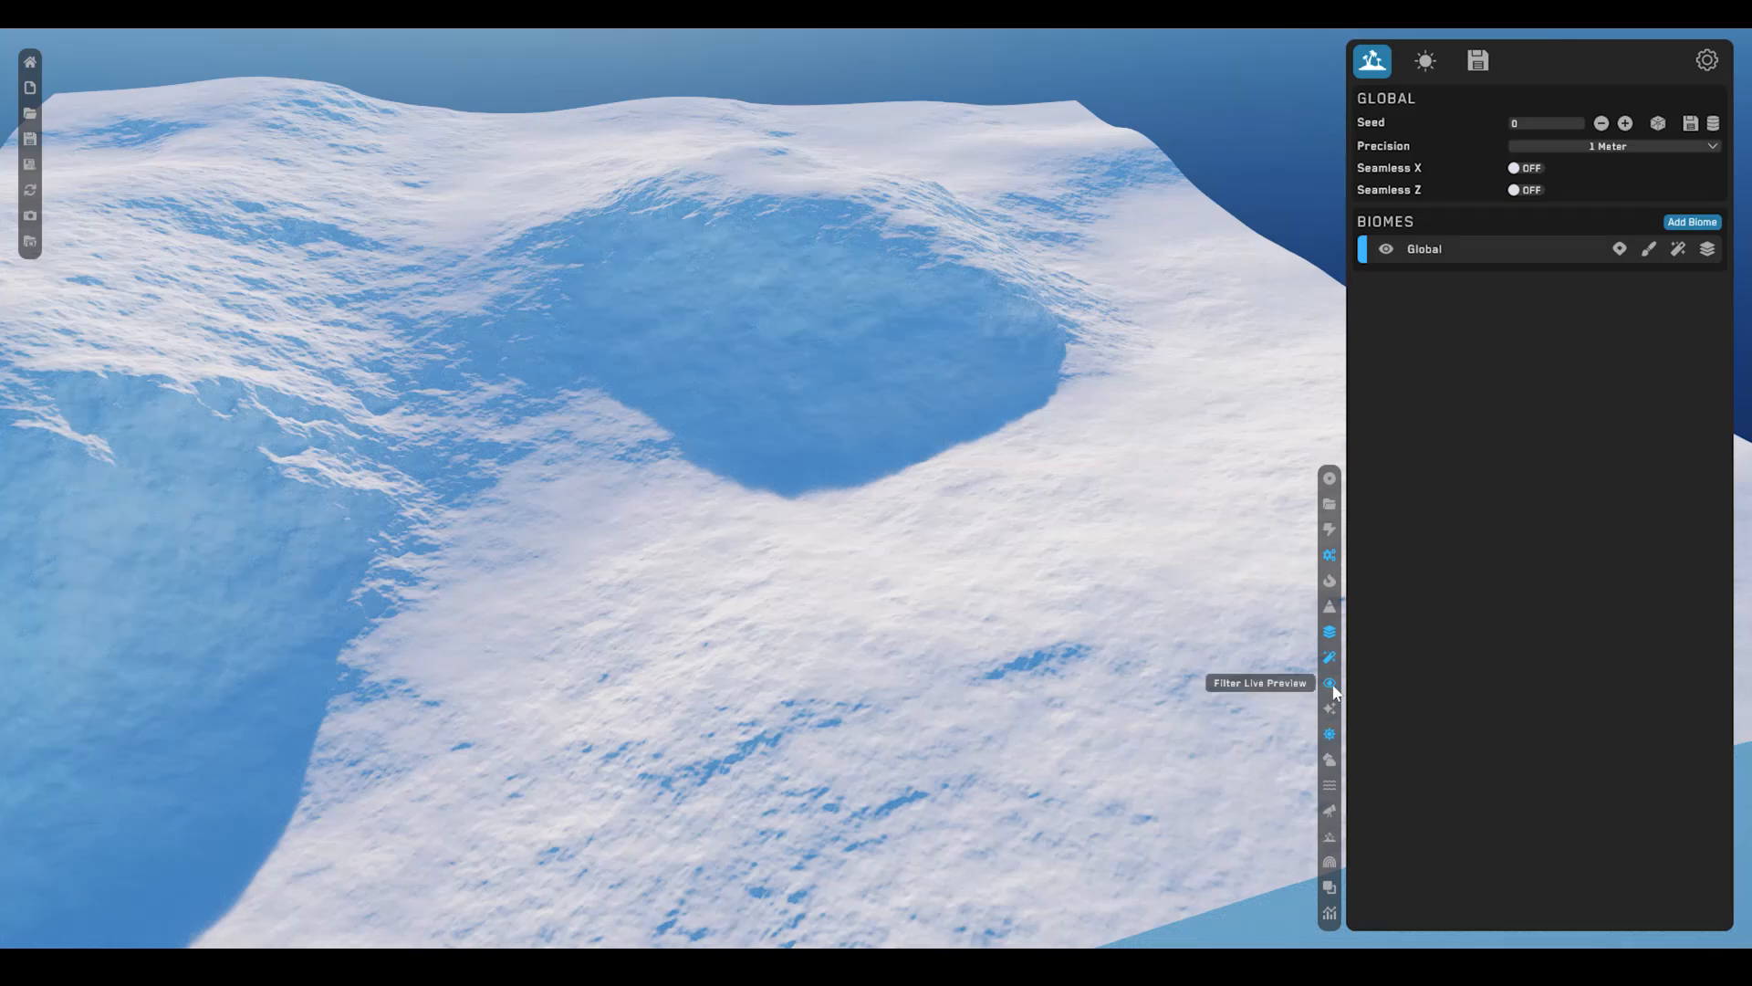
- Enable water on the terrain and open the lighting, camera and cloud settings
left_click(1328, 733)
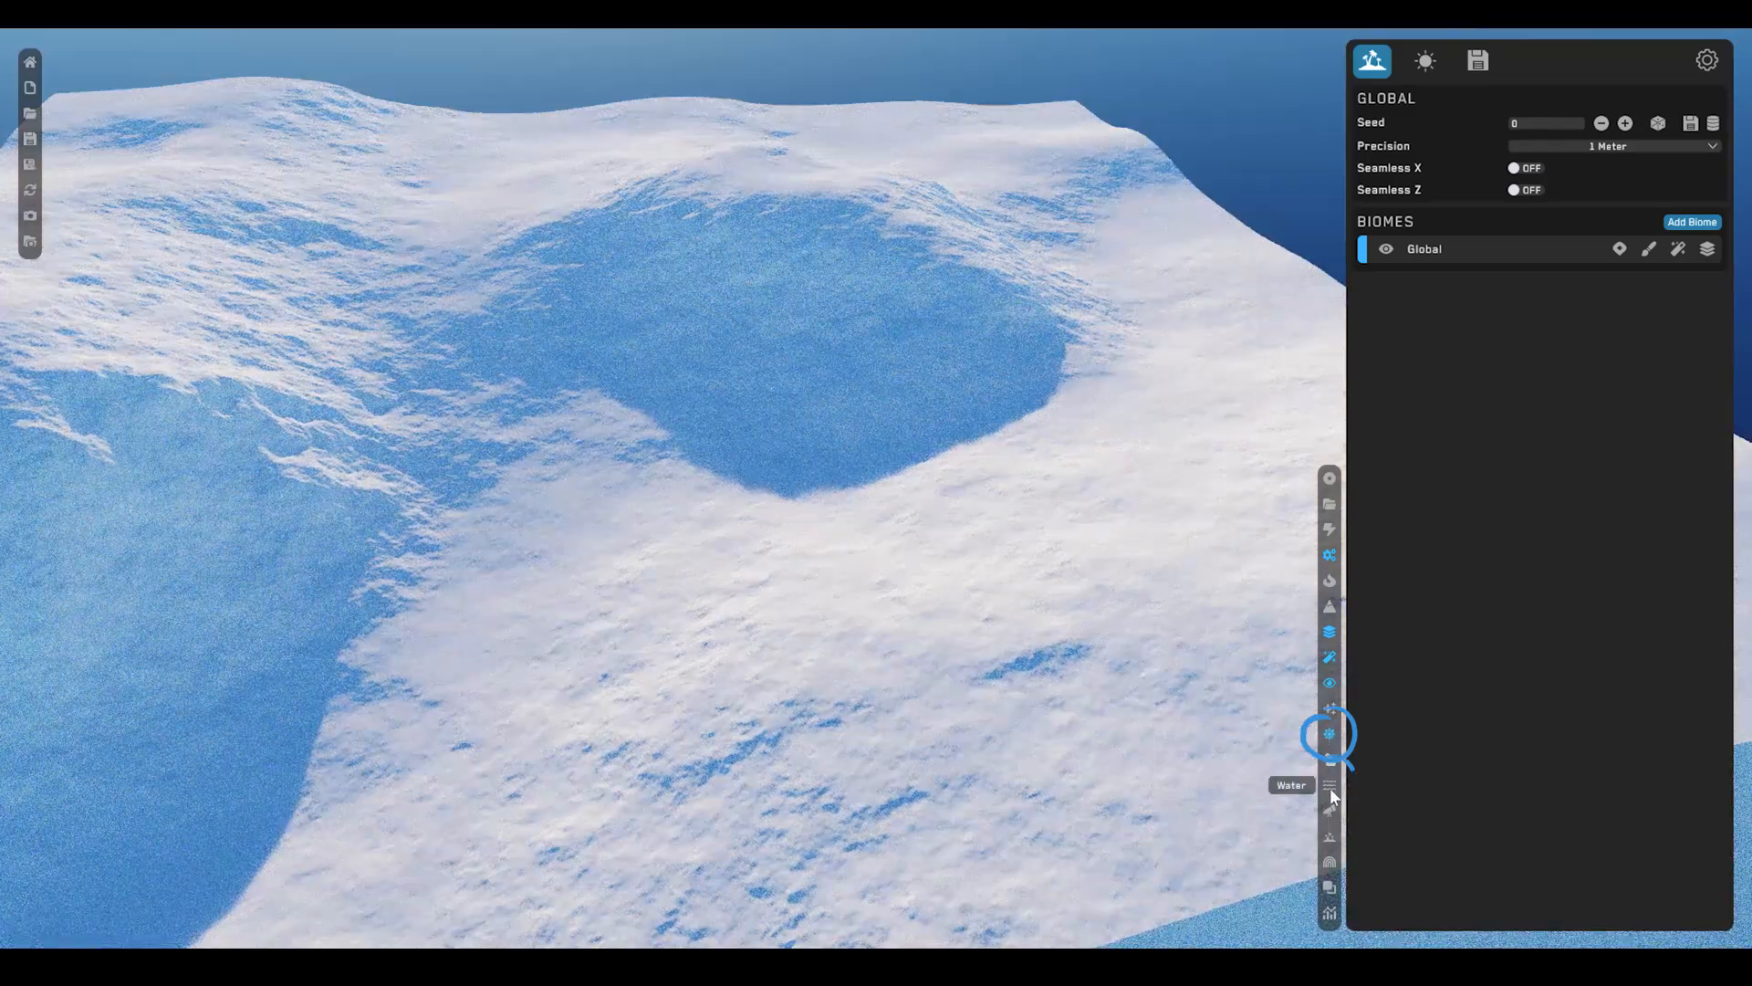
left_click(1330, 785)
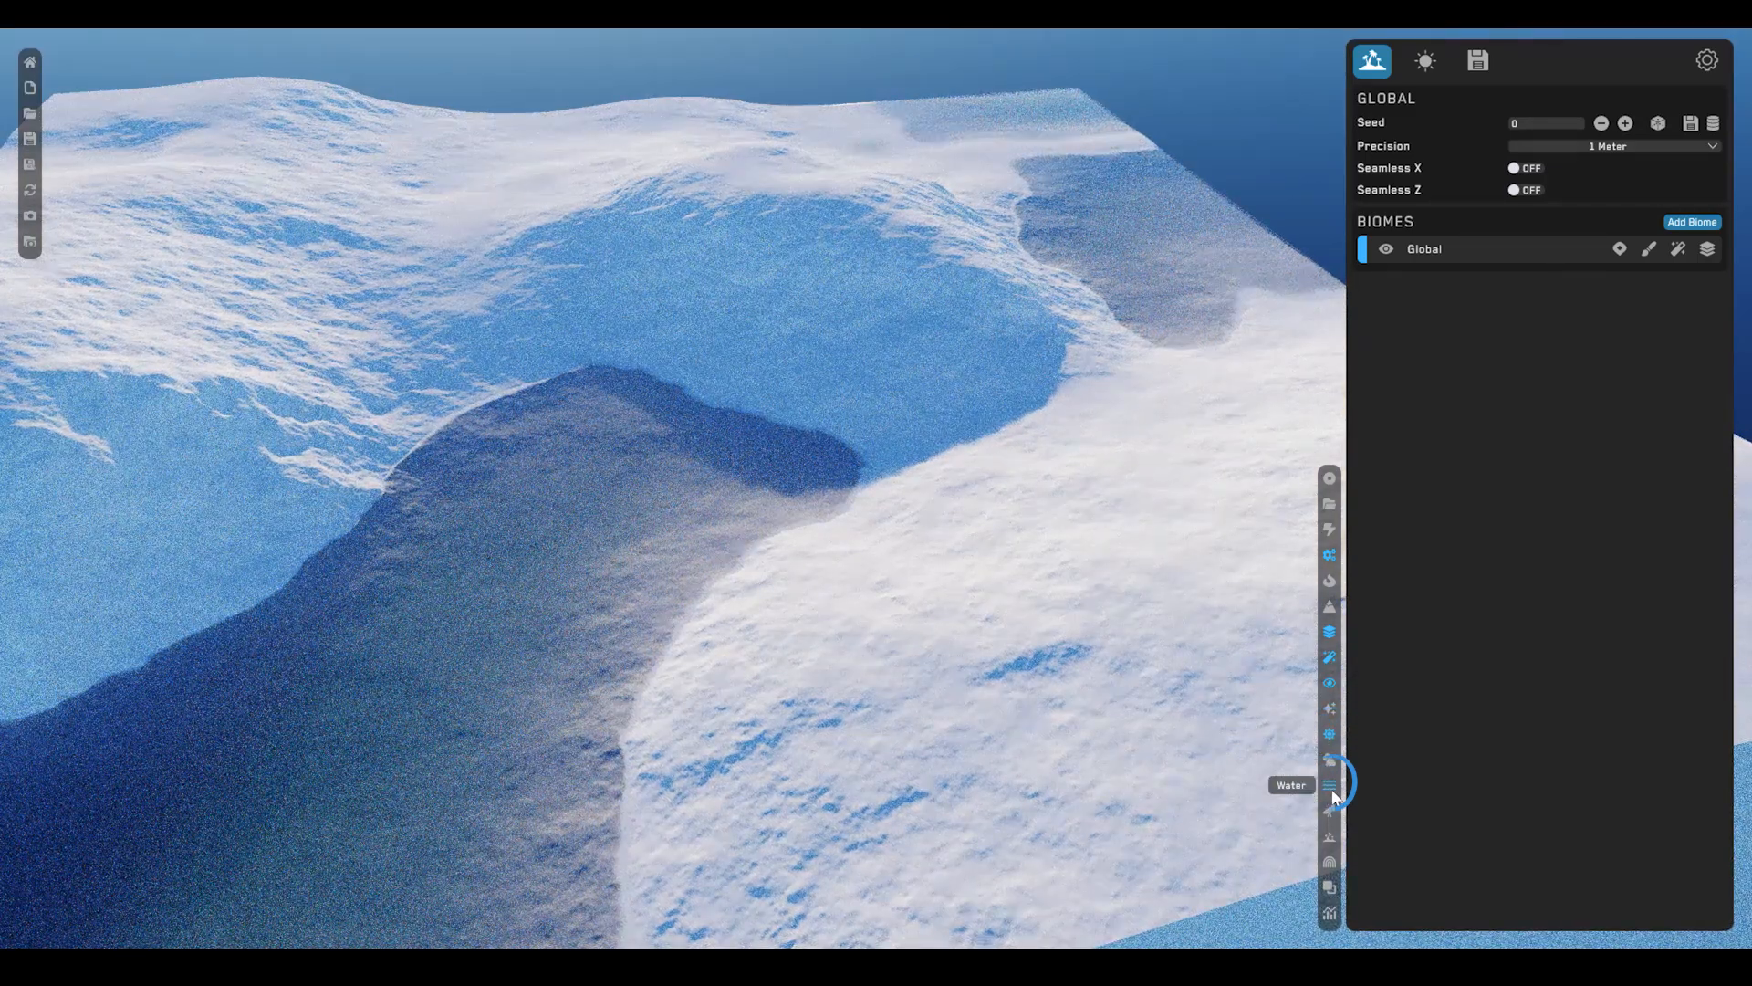
left_click(1426, 62)
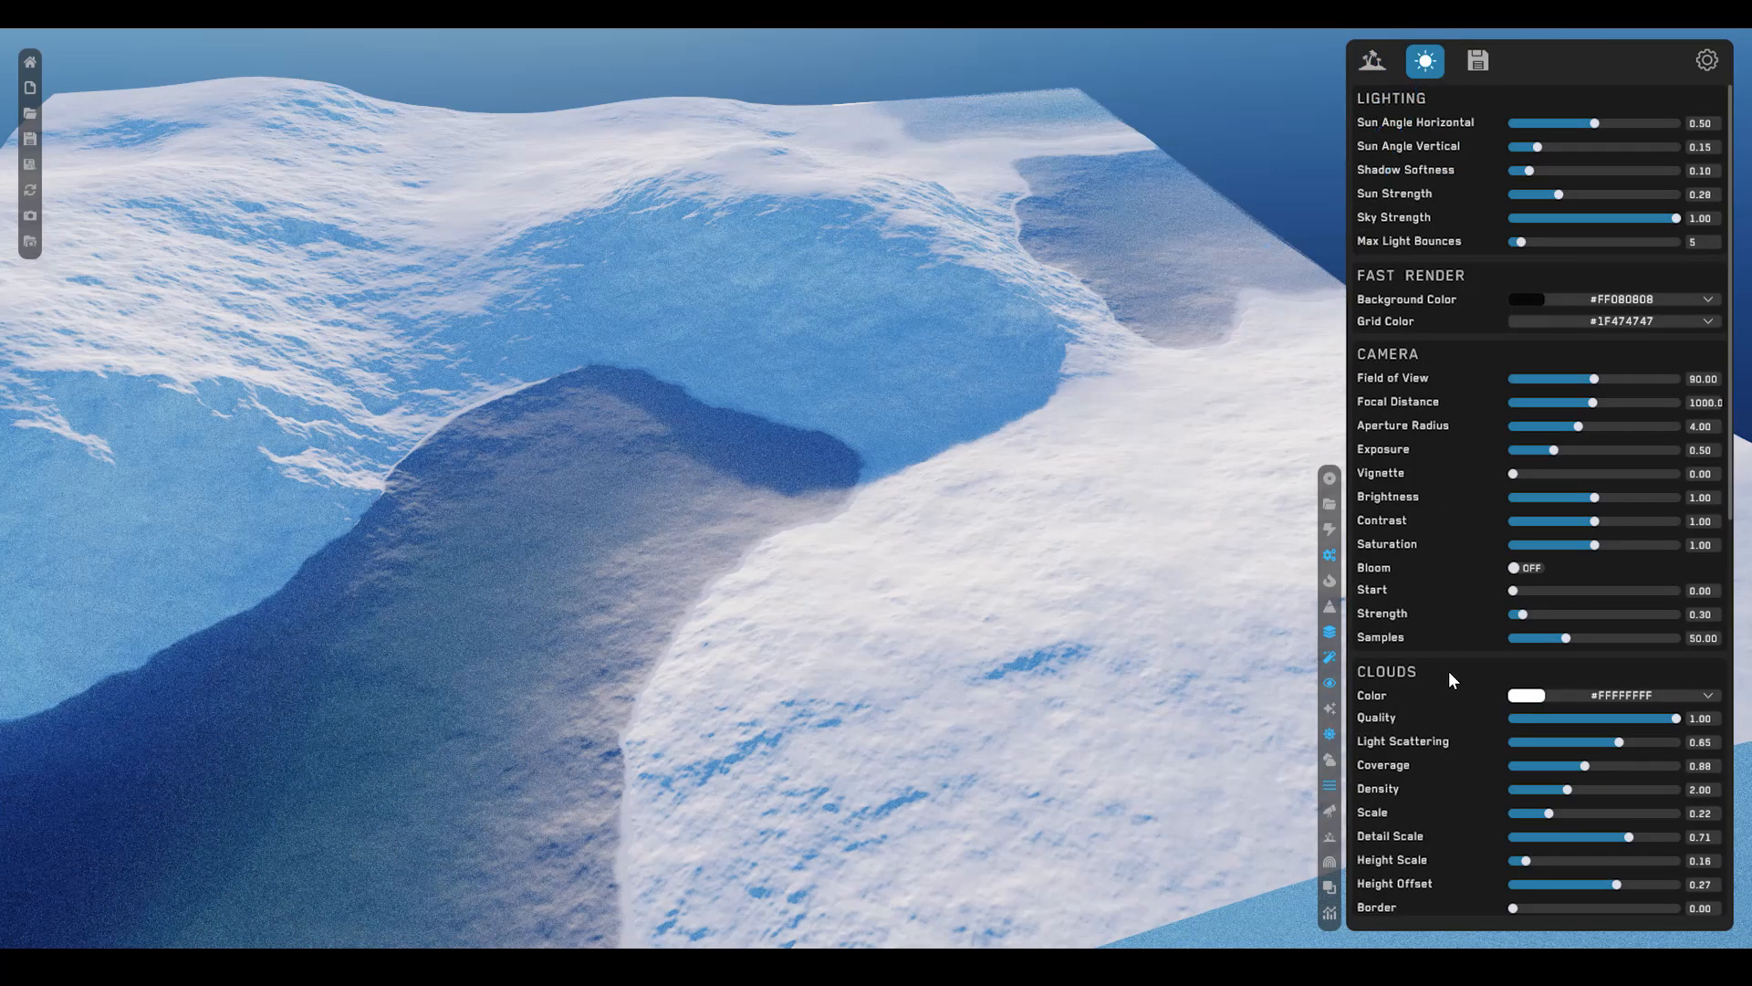
- Return to the terrain and biome settings, turn off the water, and bring the whole terrain block into view
left_click(1383, 58)
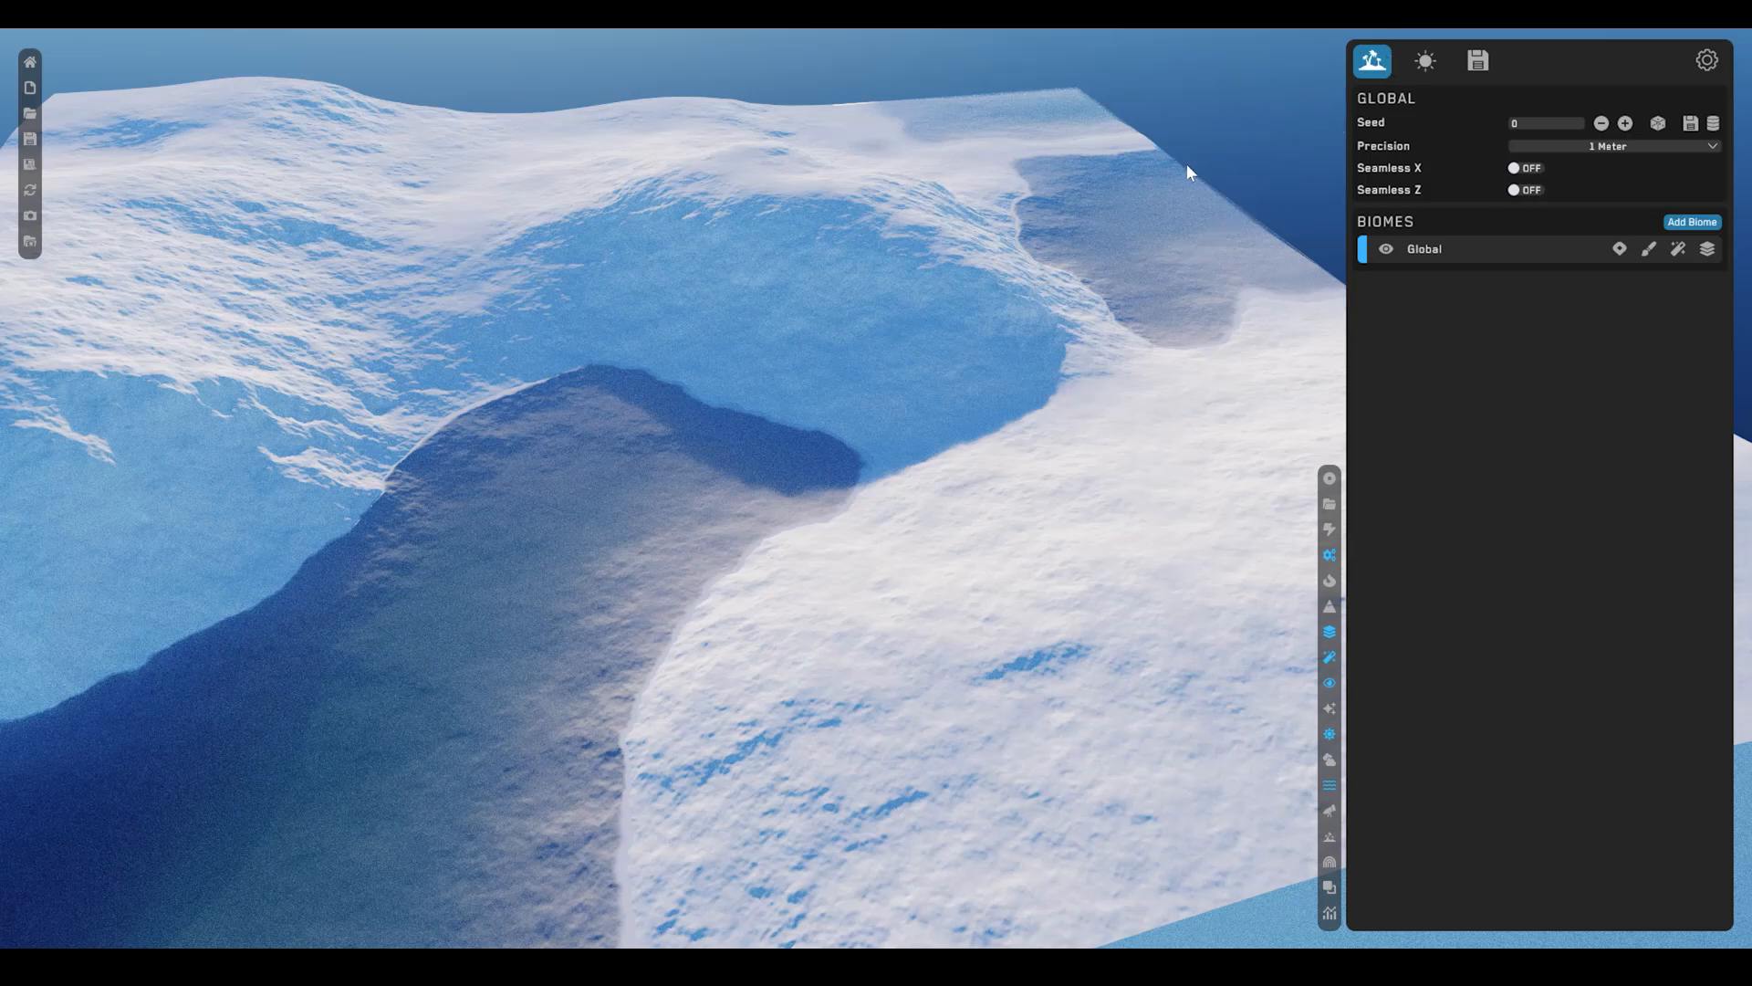
left_click(1329, 786)
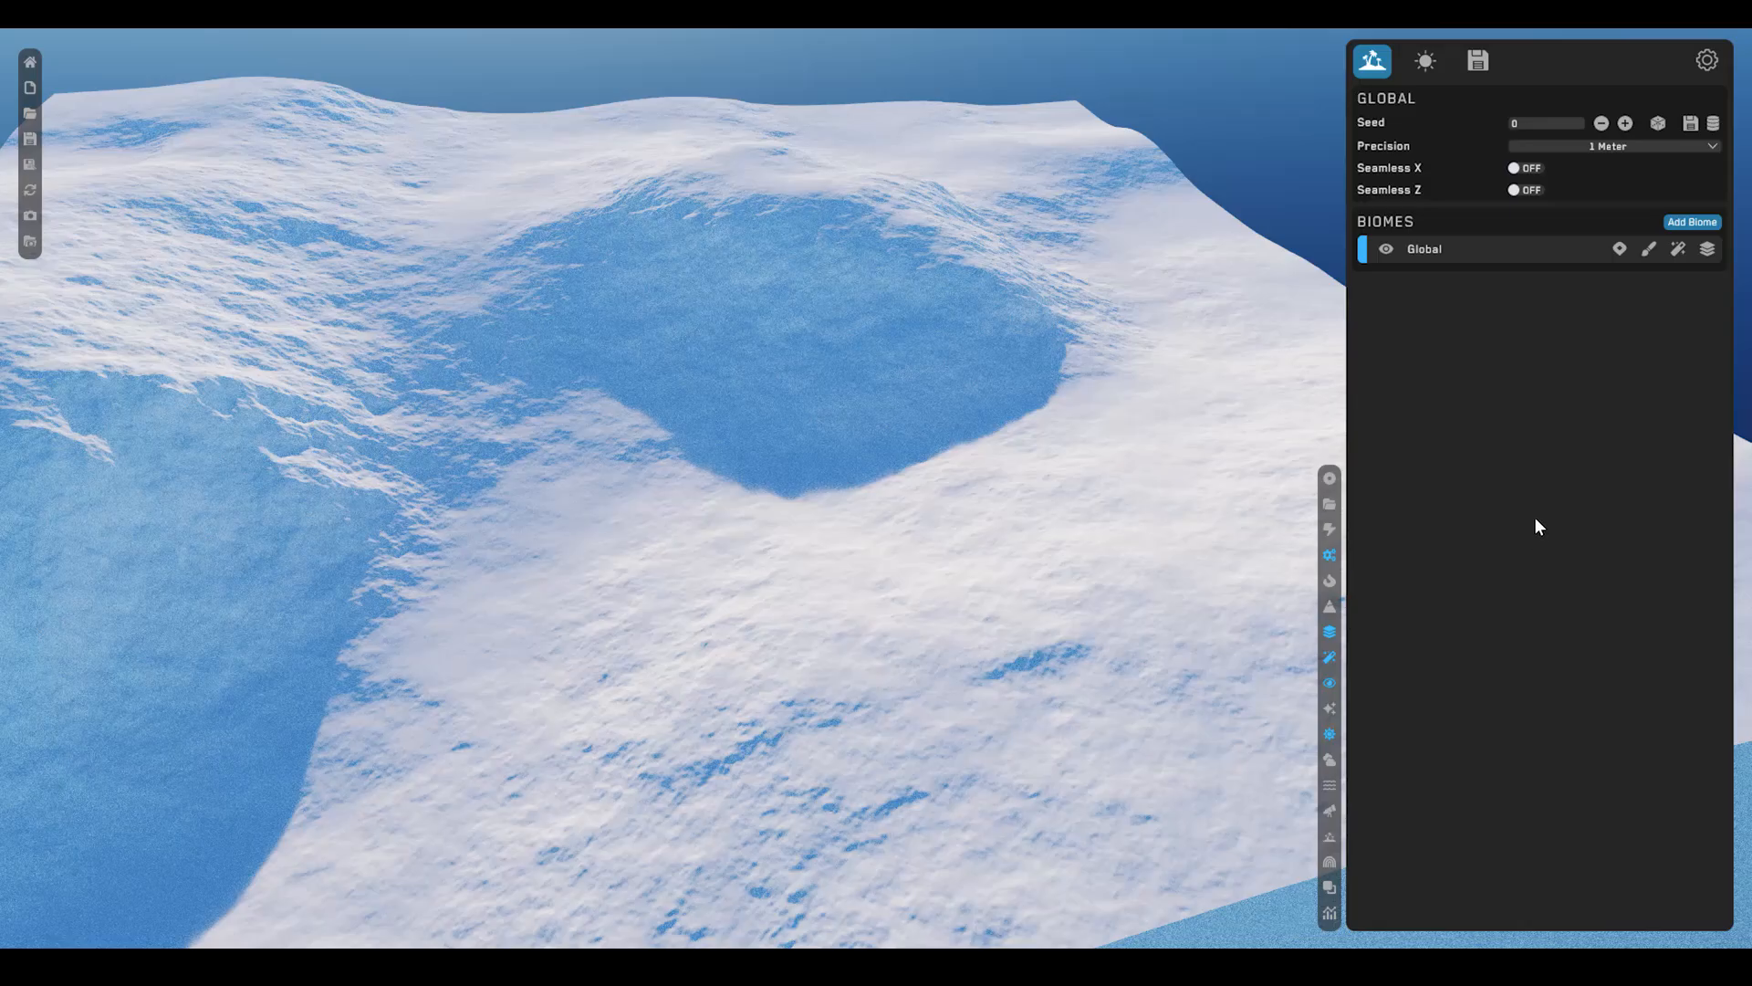
key("s")
right_click_drag(1004, 516, 1022, 566)
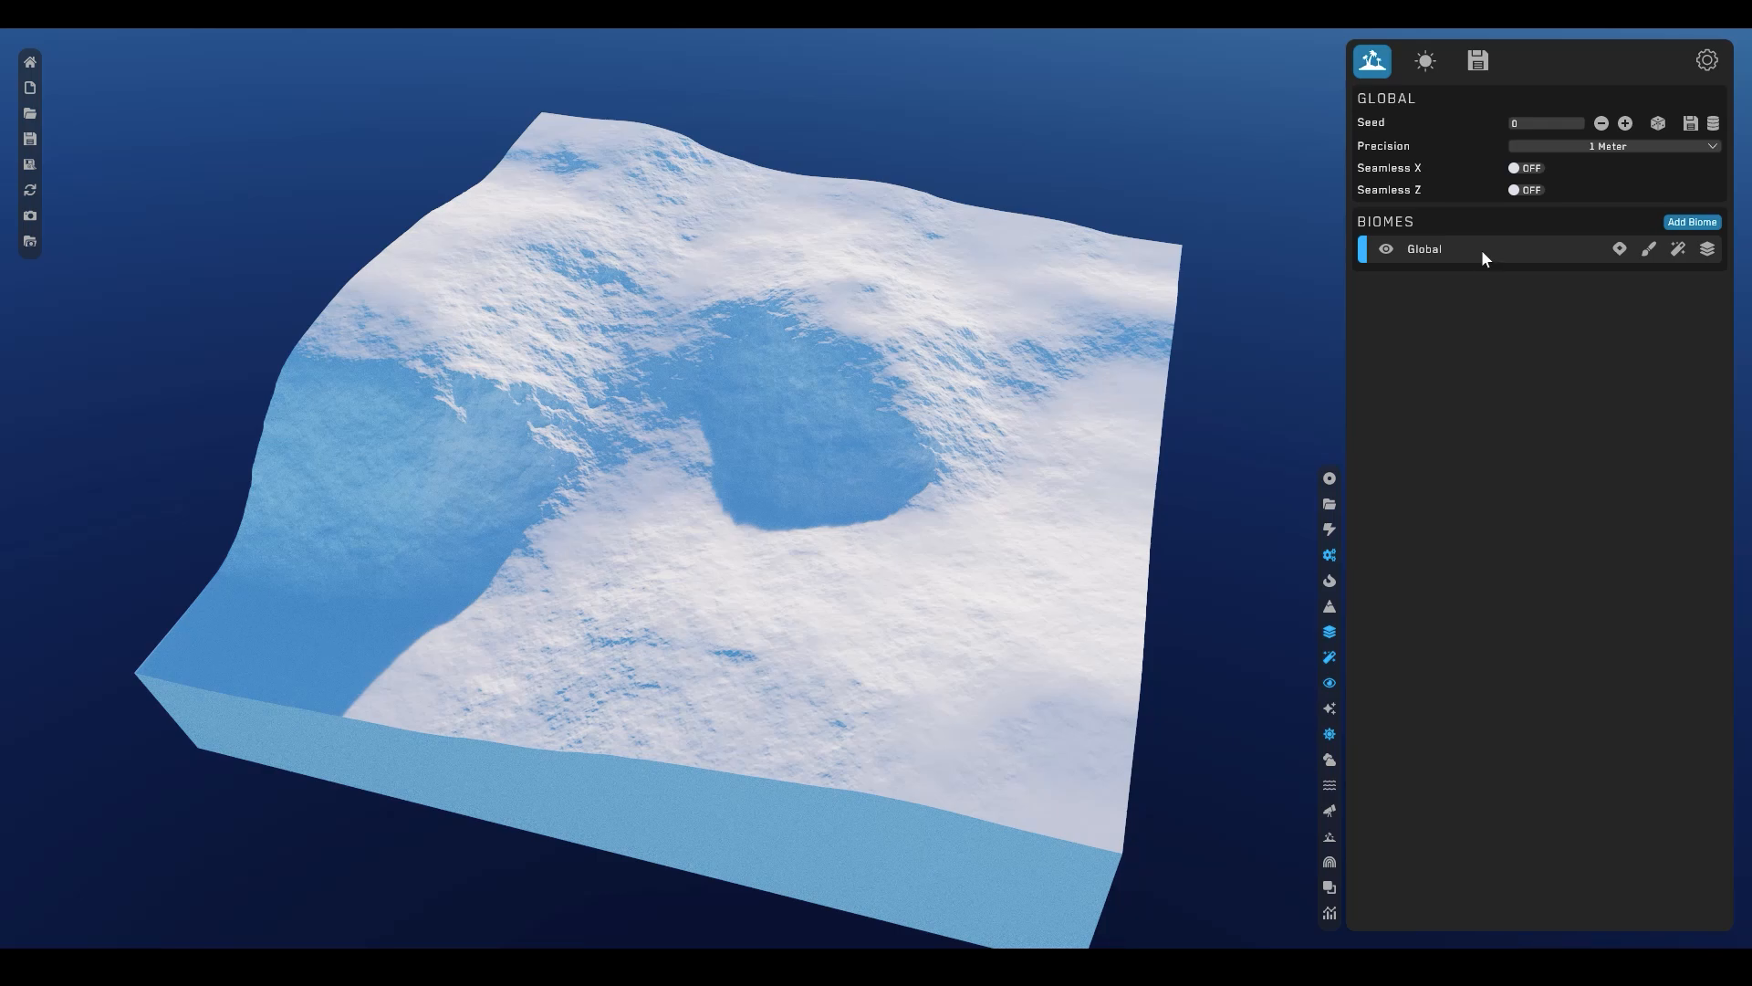
- Set the Global biome's base shape style to Dunes with a Strength of 0.28
left_click(1446, 249)
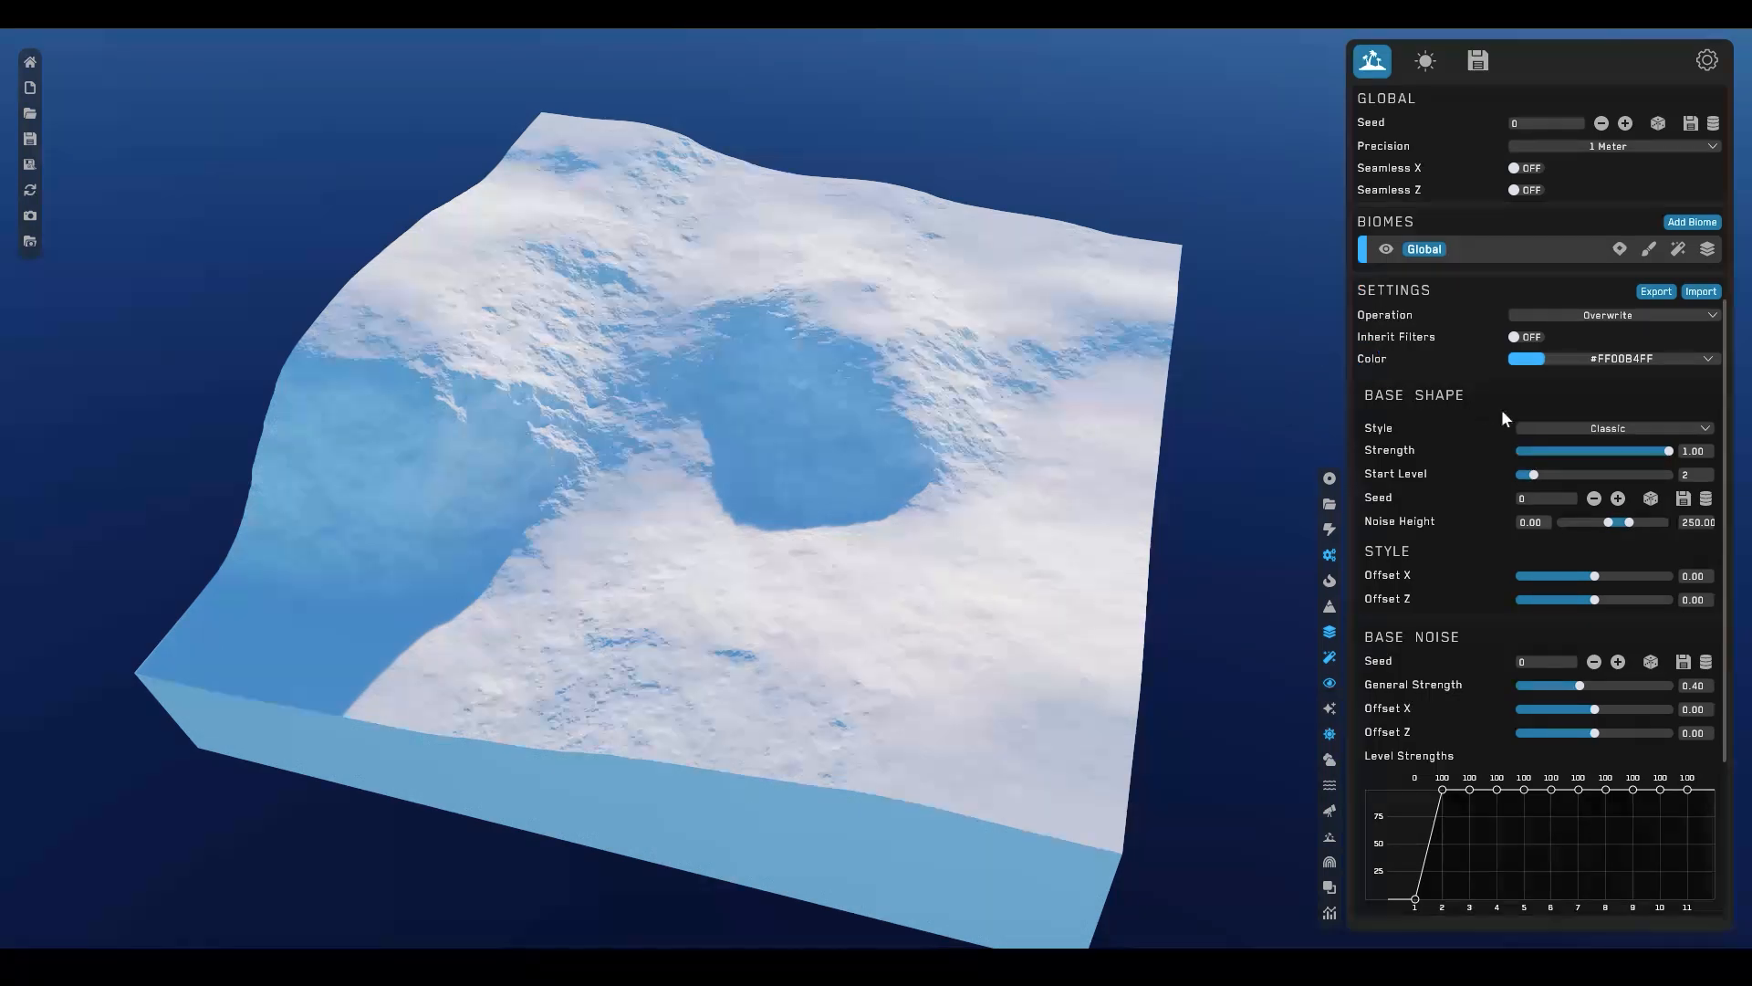
left_click(1572, 429)
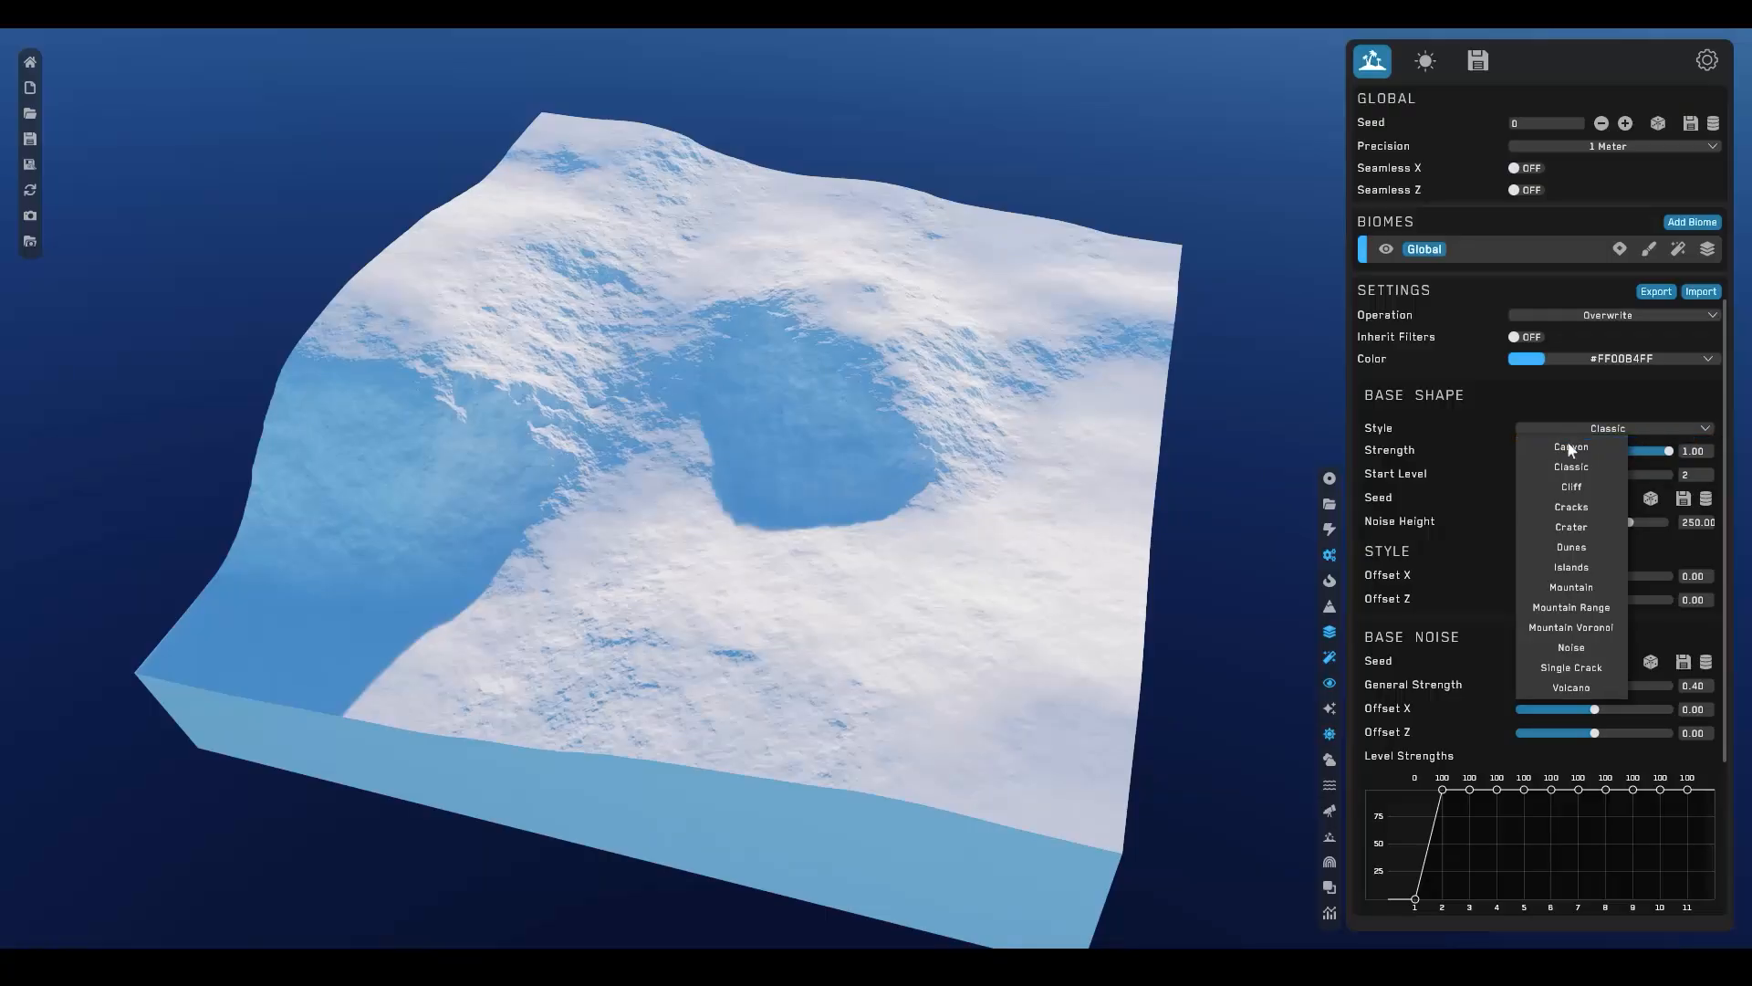
left_click(1571, 548)
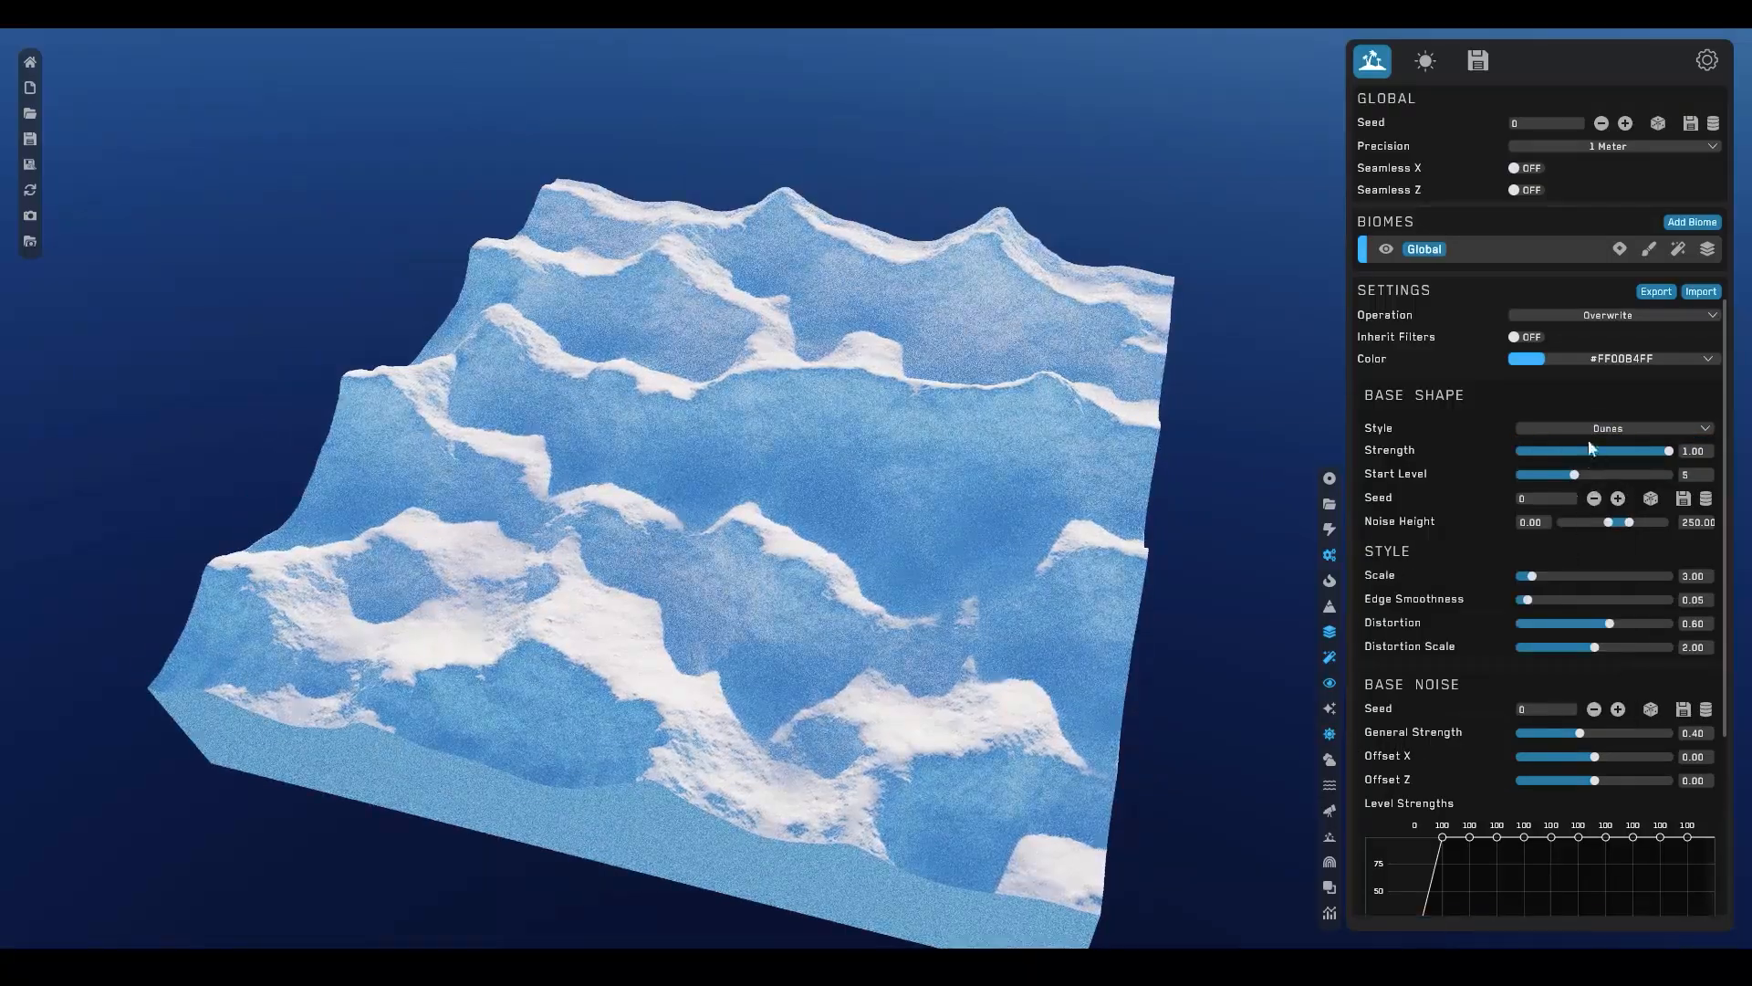
left_click_drag(1670, 451, 1660, 451)
left_click_drag(1588, 451, 1563, 451)
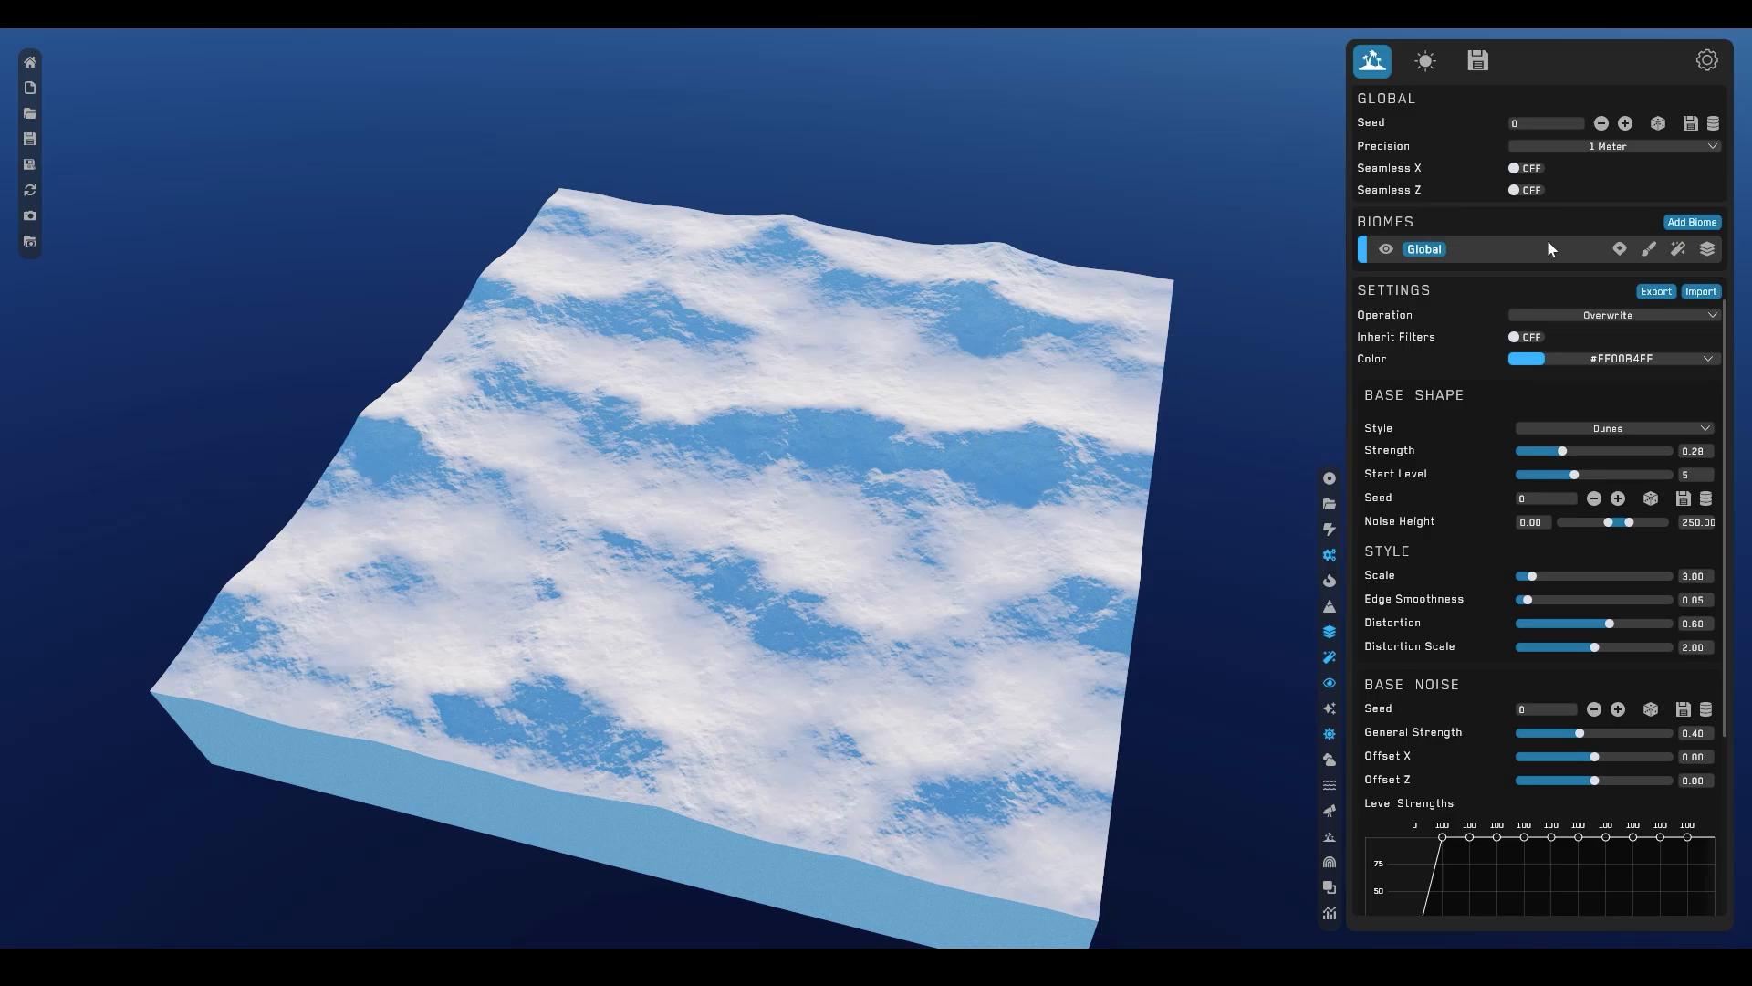
- Add a Simulation - Sand filter to the Global biome
left_click(1678, 250)
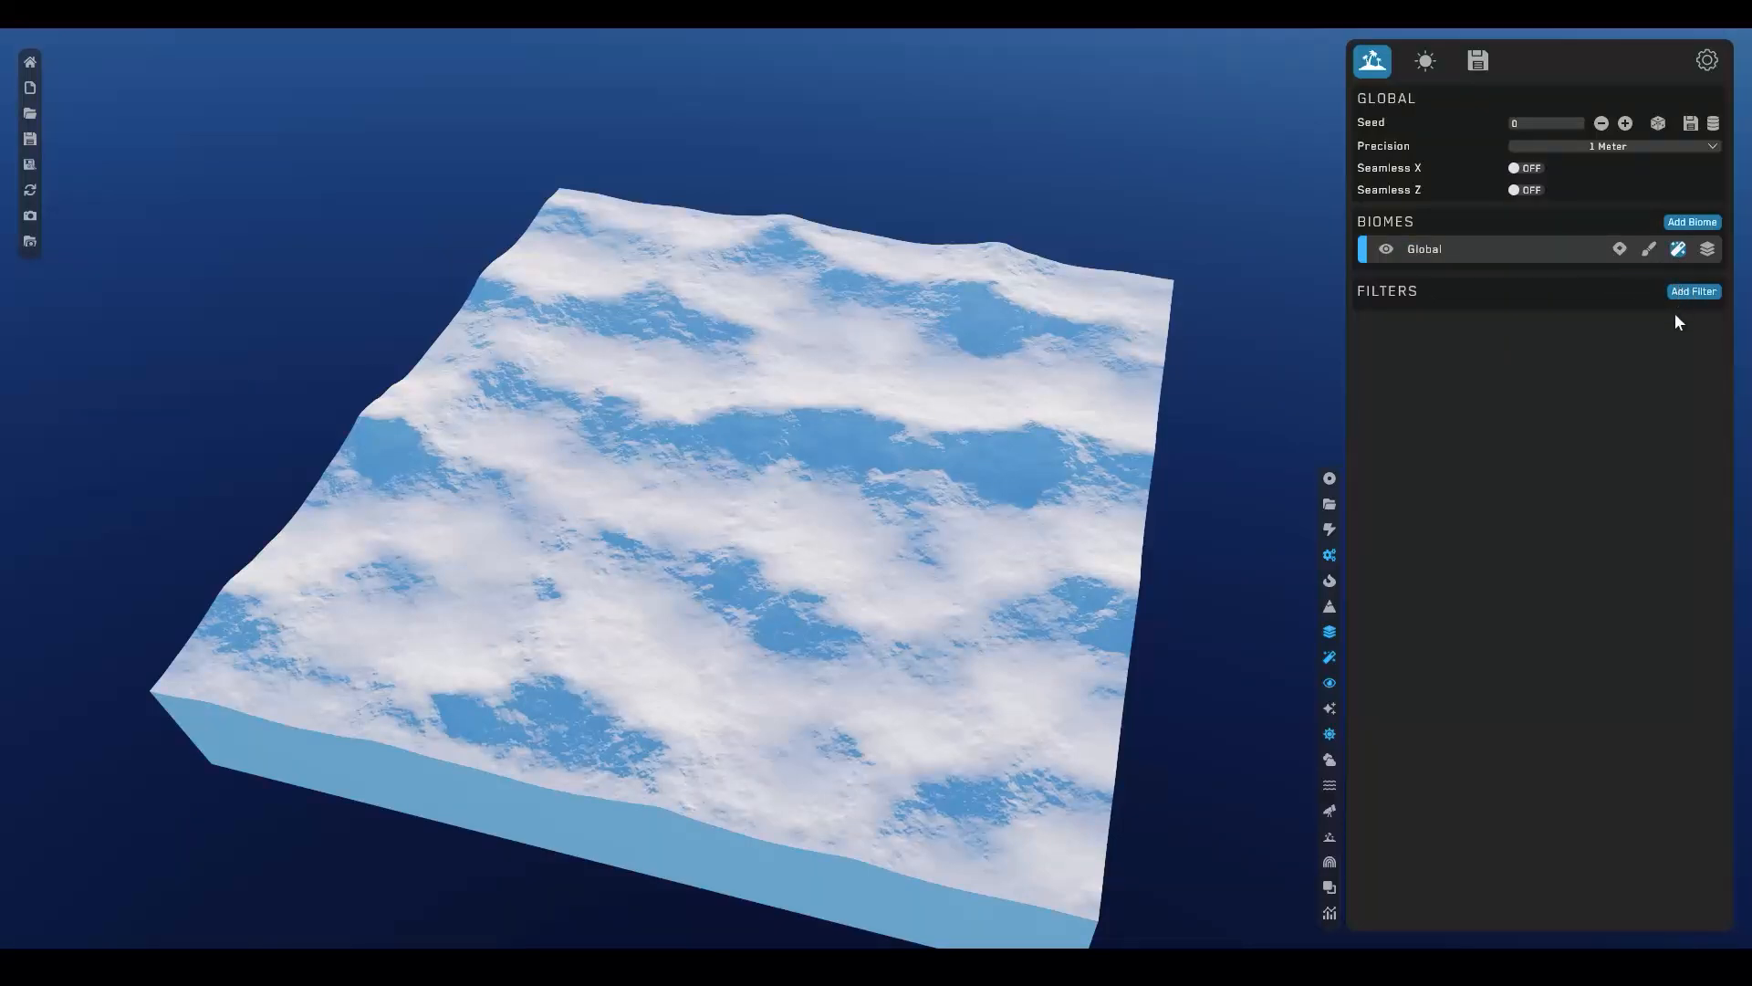
left_click(1690, 294)
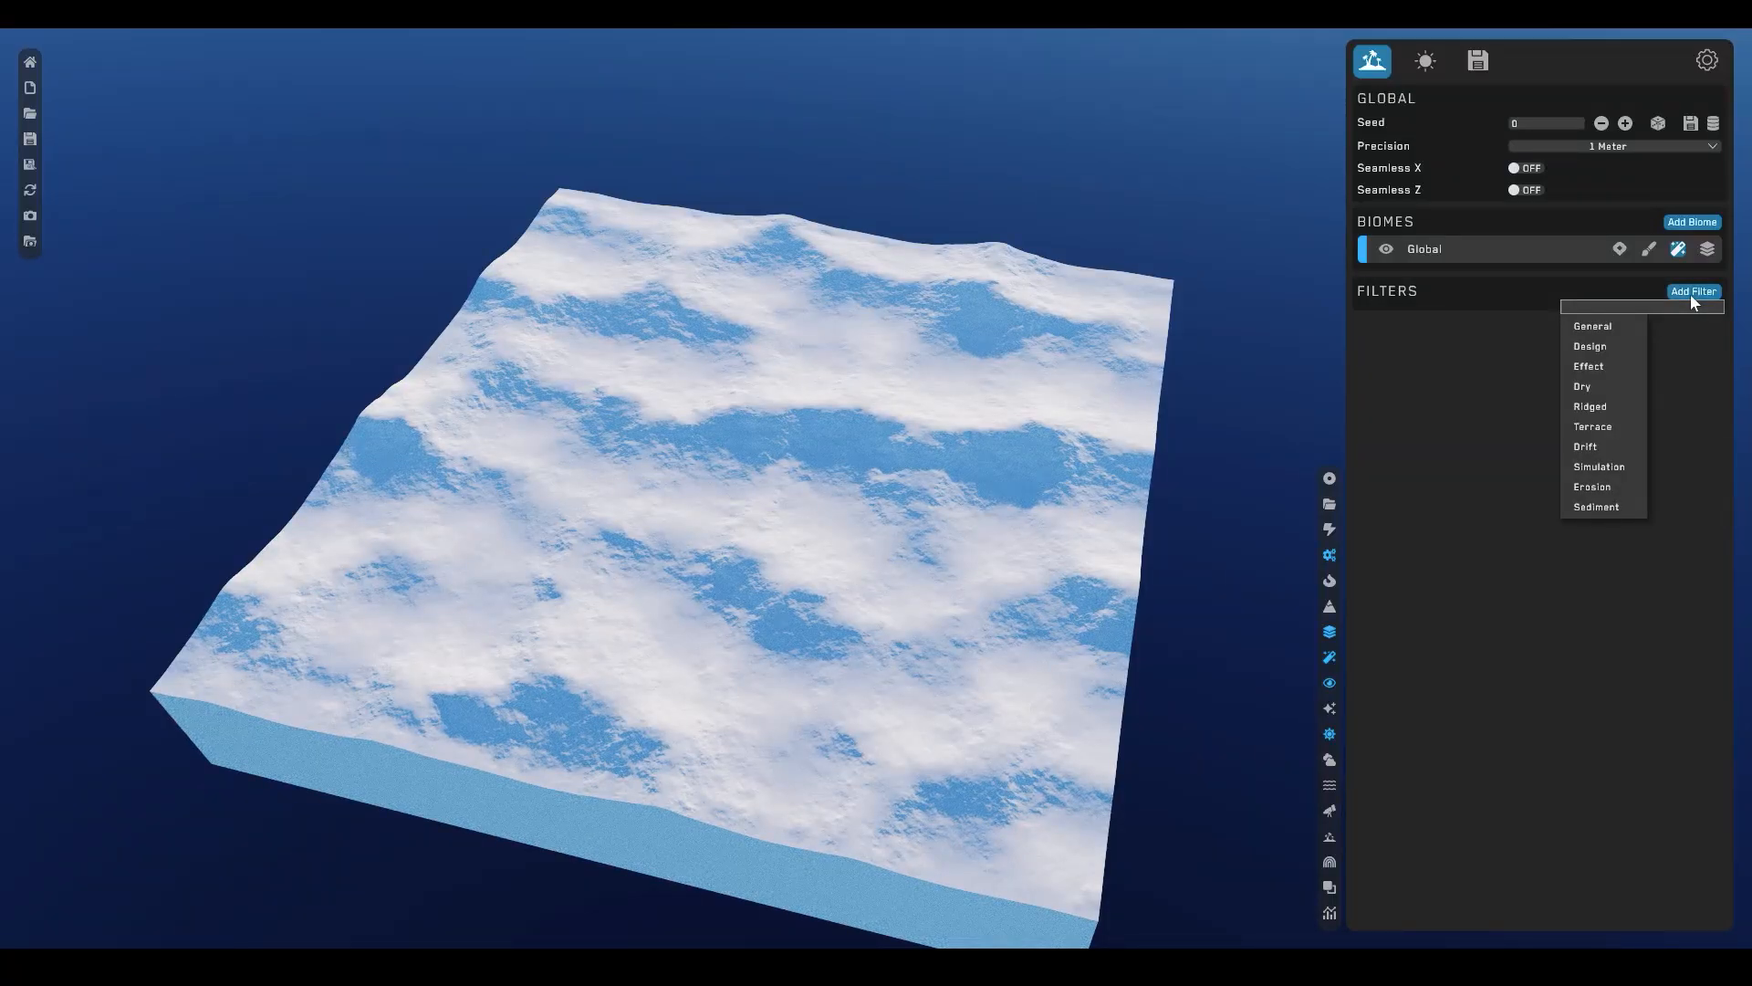
mouse_move(1623, 466)
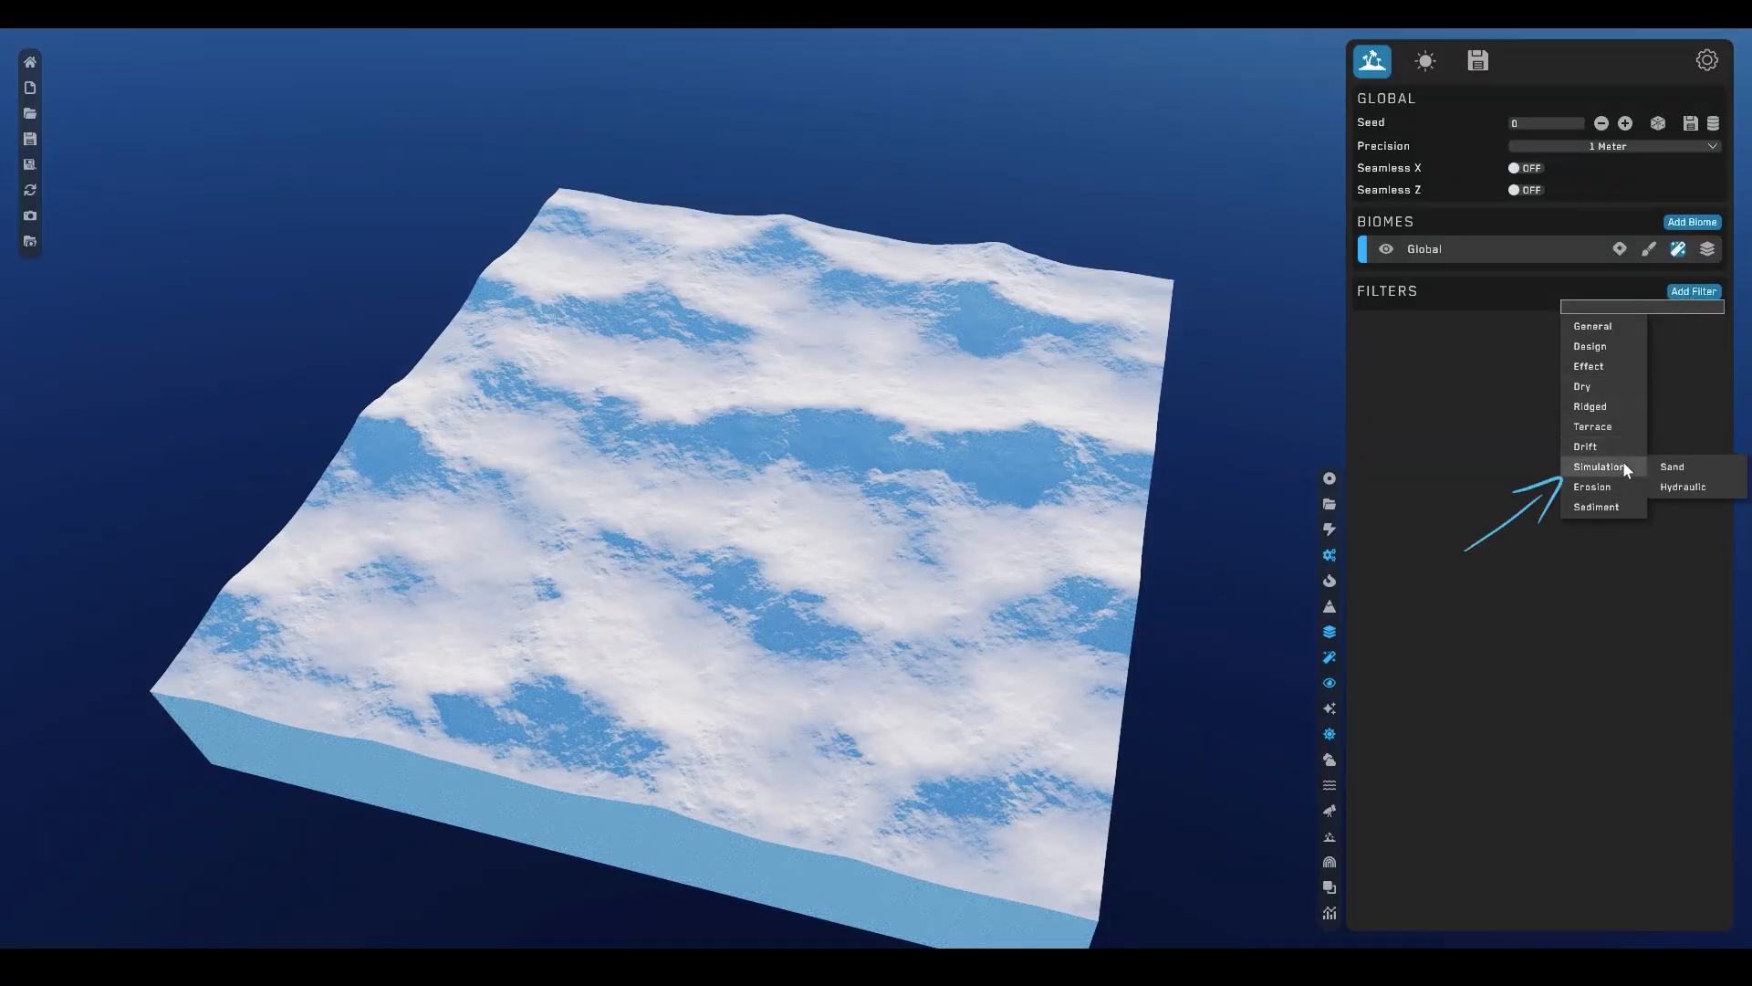
left_click(1674, 469)
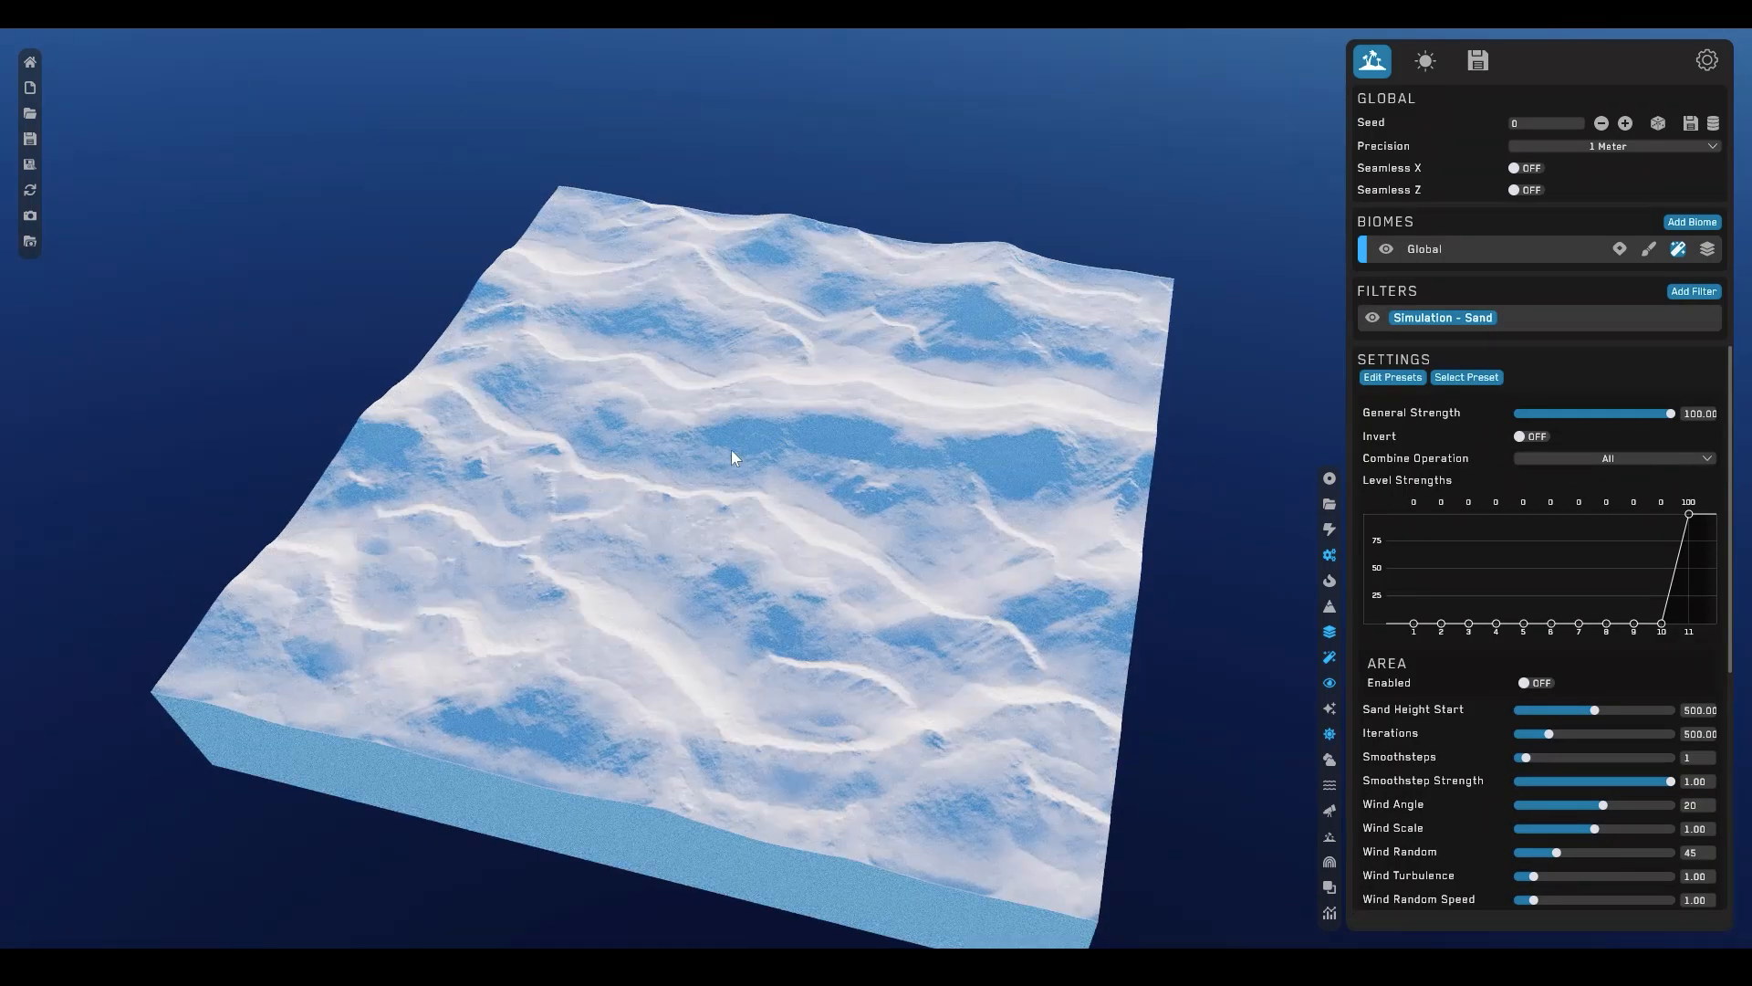
- Try out the sand filter's slope and wind settings, ending with Slope Angle 29, Wind Angle 20, Wind Random 45 and Wind Turbulence 1.00
middle_click_drag(838, 443, 855, 414)
left_click(842, 394, "alt")
right_click_drag(840, 392, 712, 337, "alt")
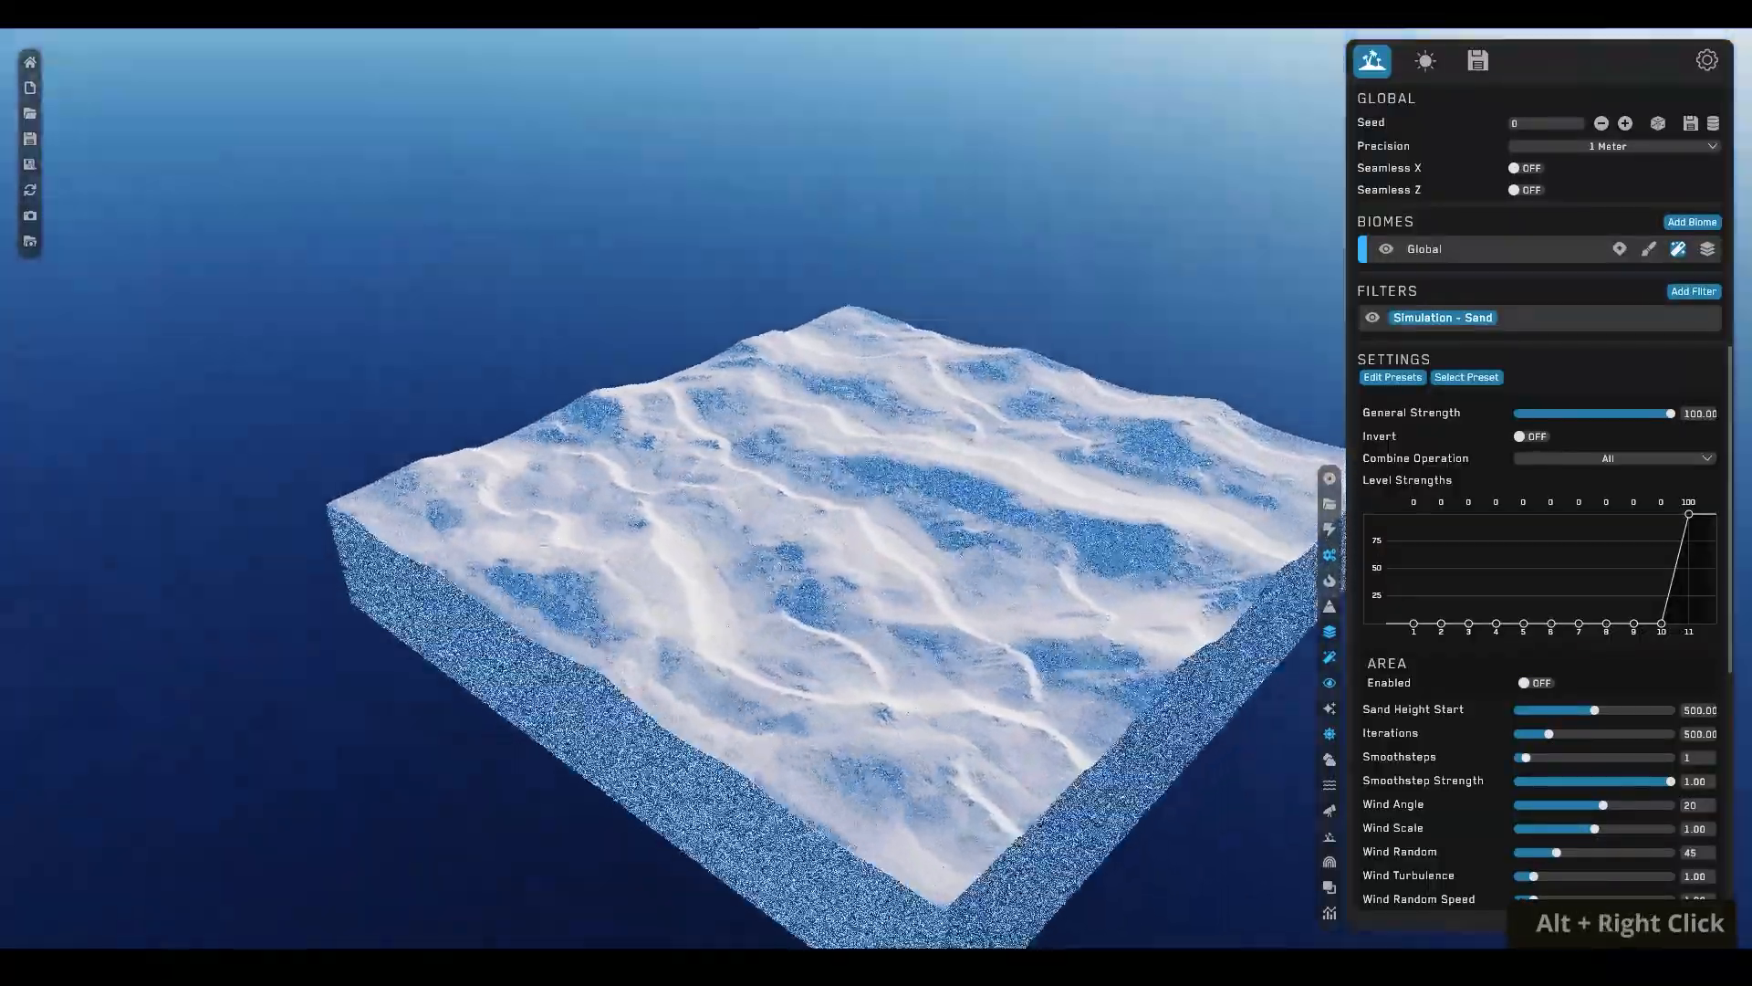
mouse_move(858, 436)
right_mouse_down("alt")
mouse_move(875, 369)
mouse_move(890, 425)
right_mouse_up("alt")
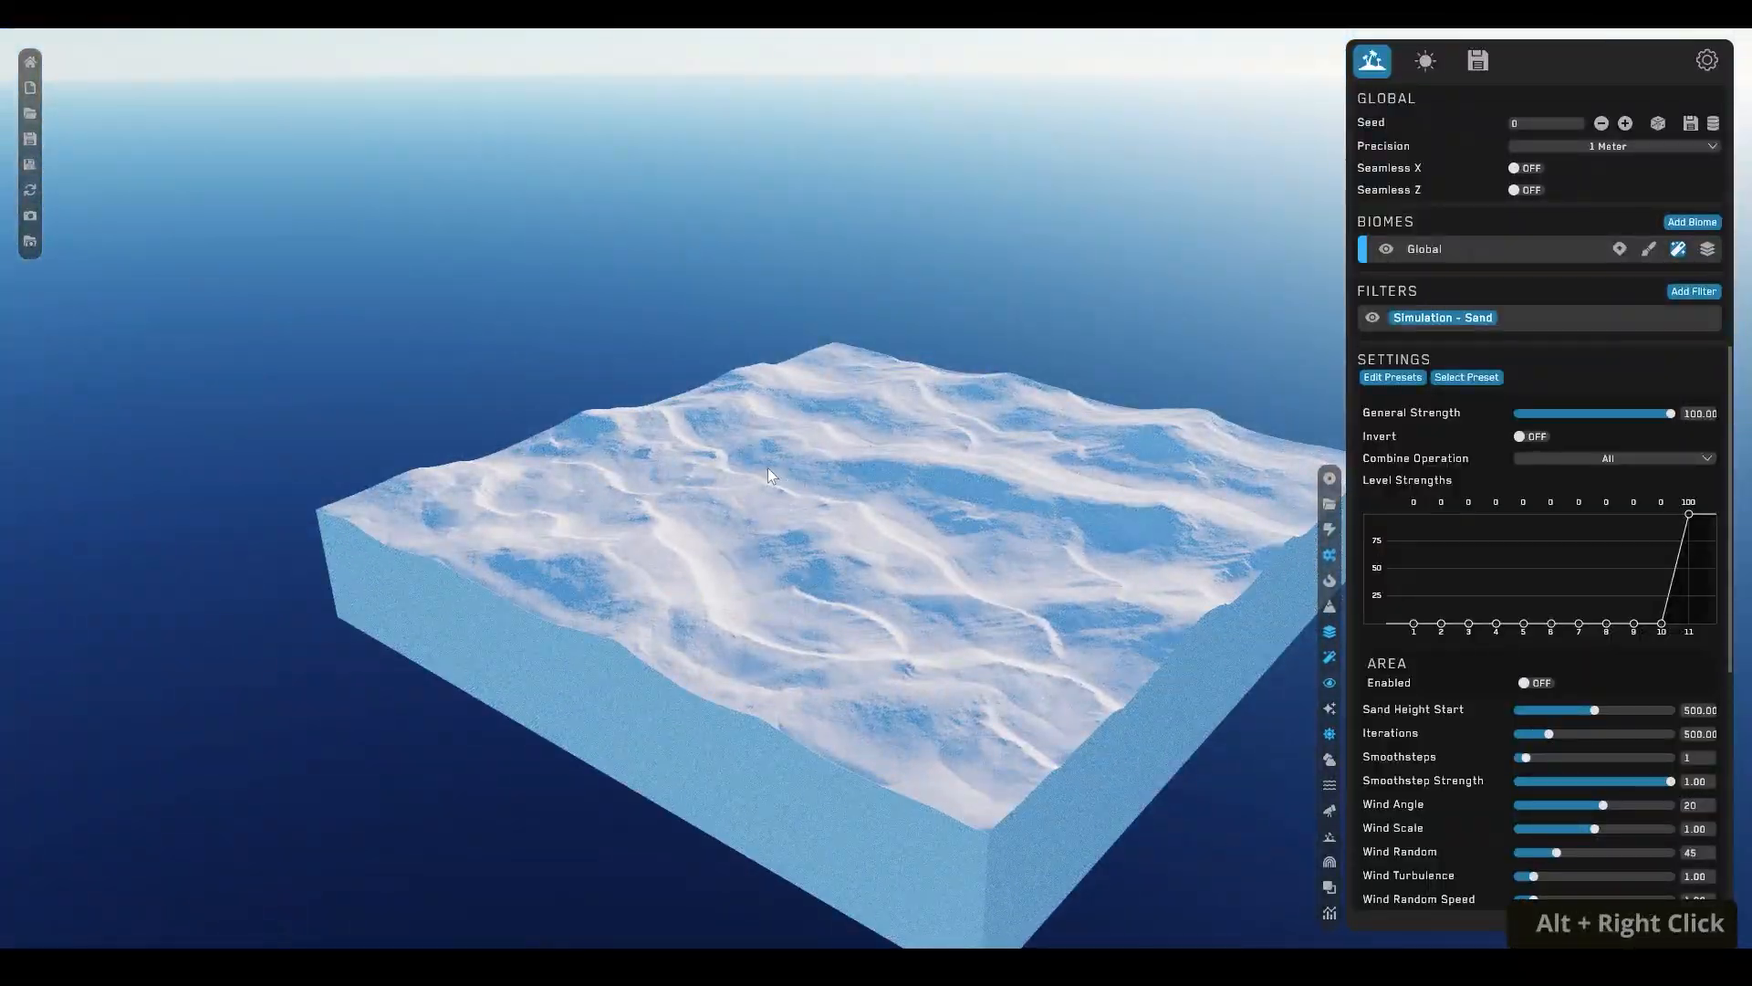
right_click_drag(768, 468, 814, 467, "alt")
middle_click_drag(798, 406, 1032, 190, "alt")
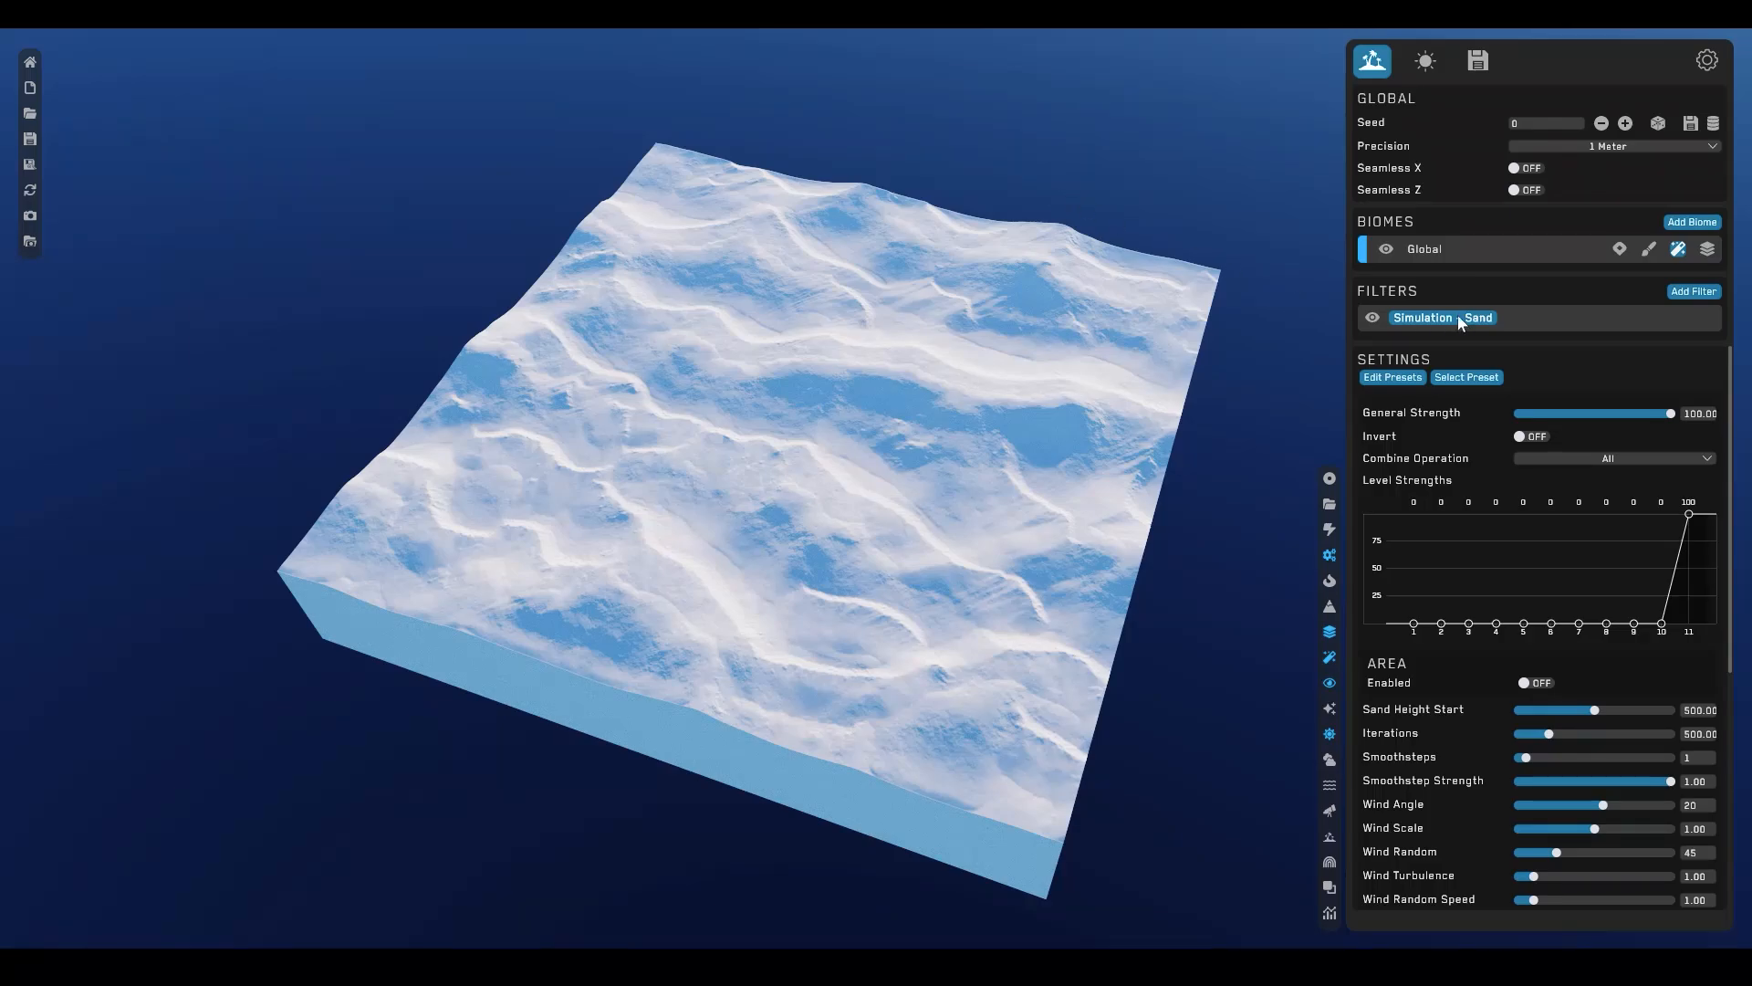
scroll(1465, 634, "down", 2)
scroll(1397, 630, "down", 2)
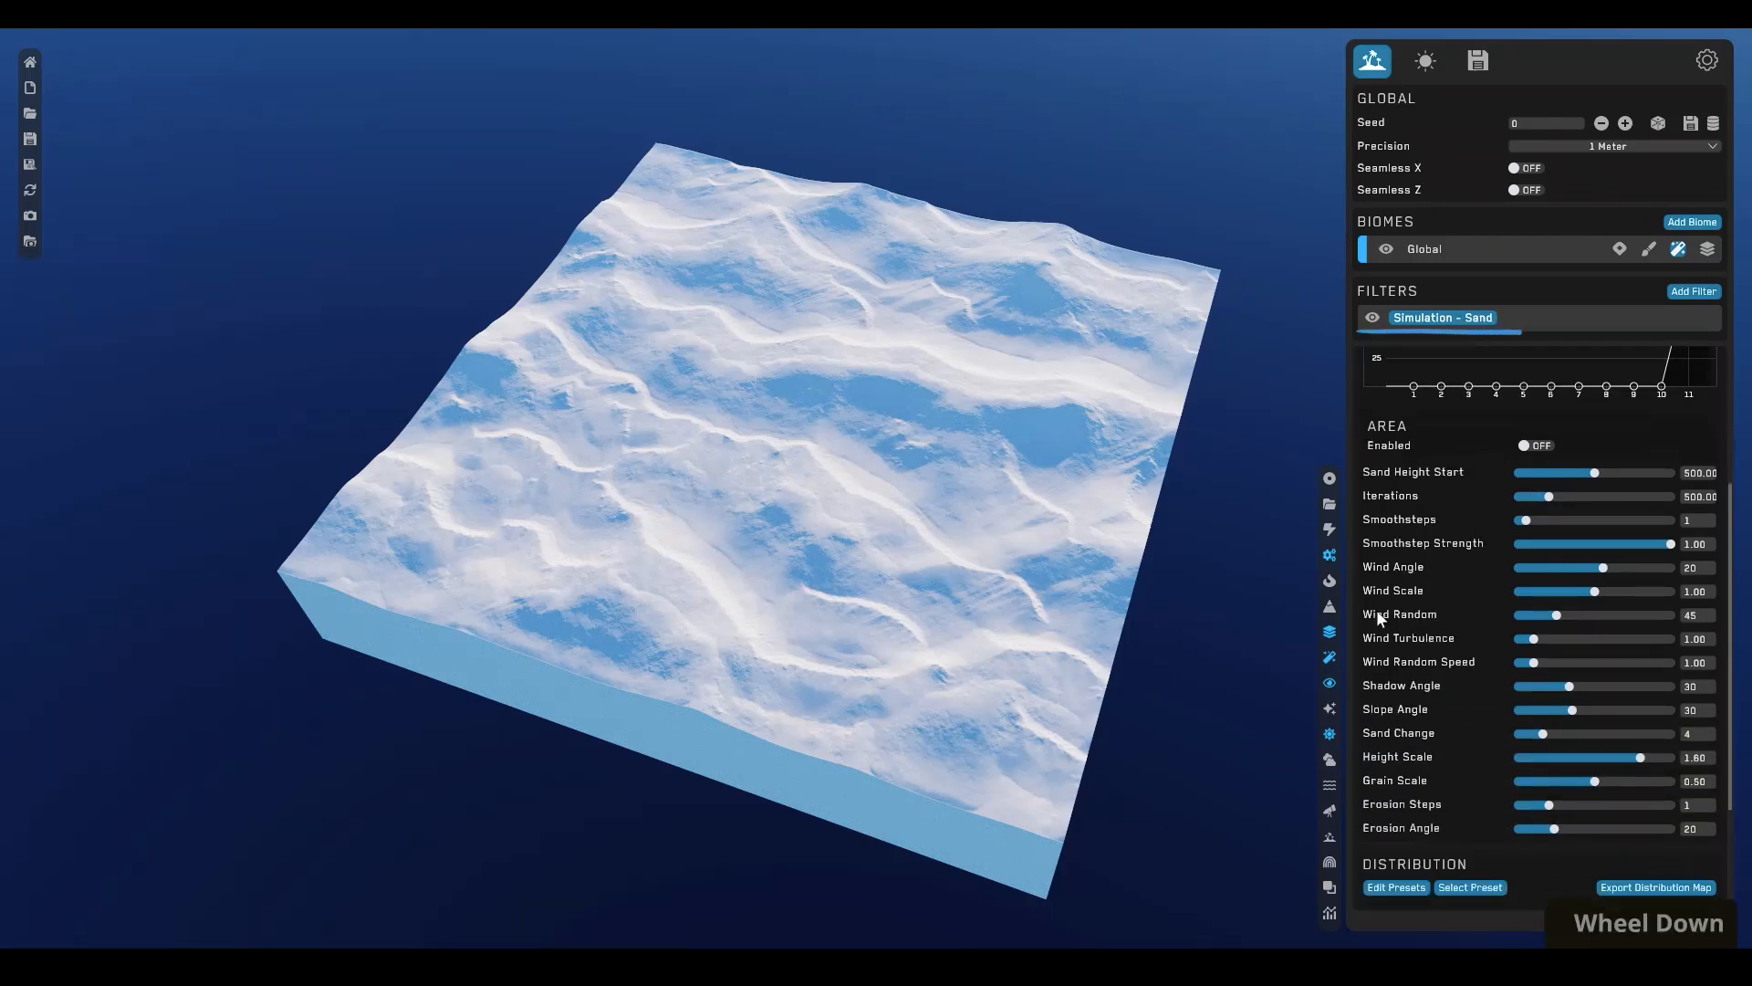
left_click(1569, 710)
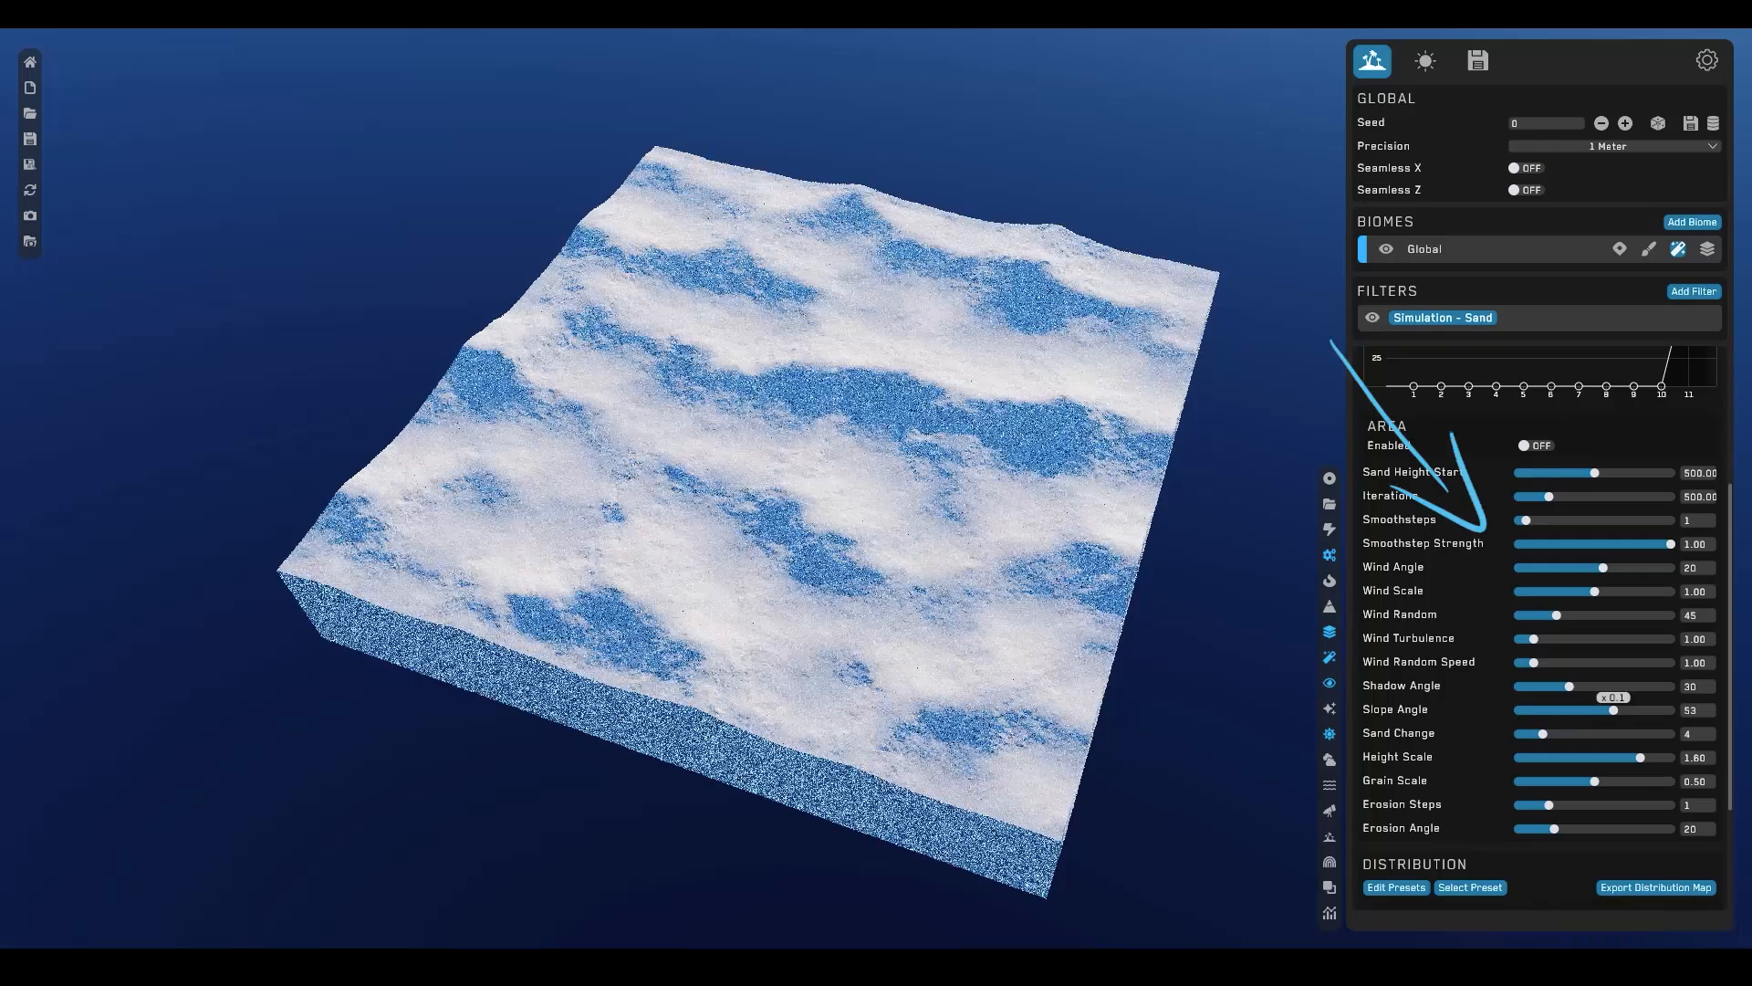
left_click(1565, 567)
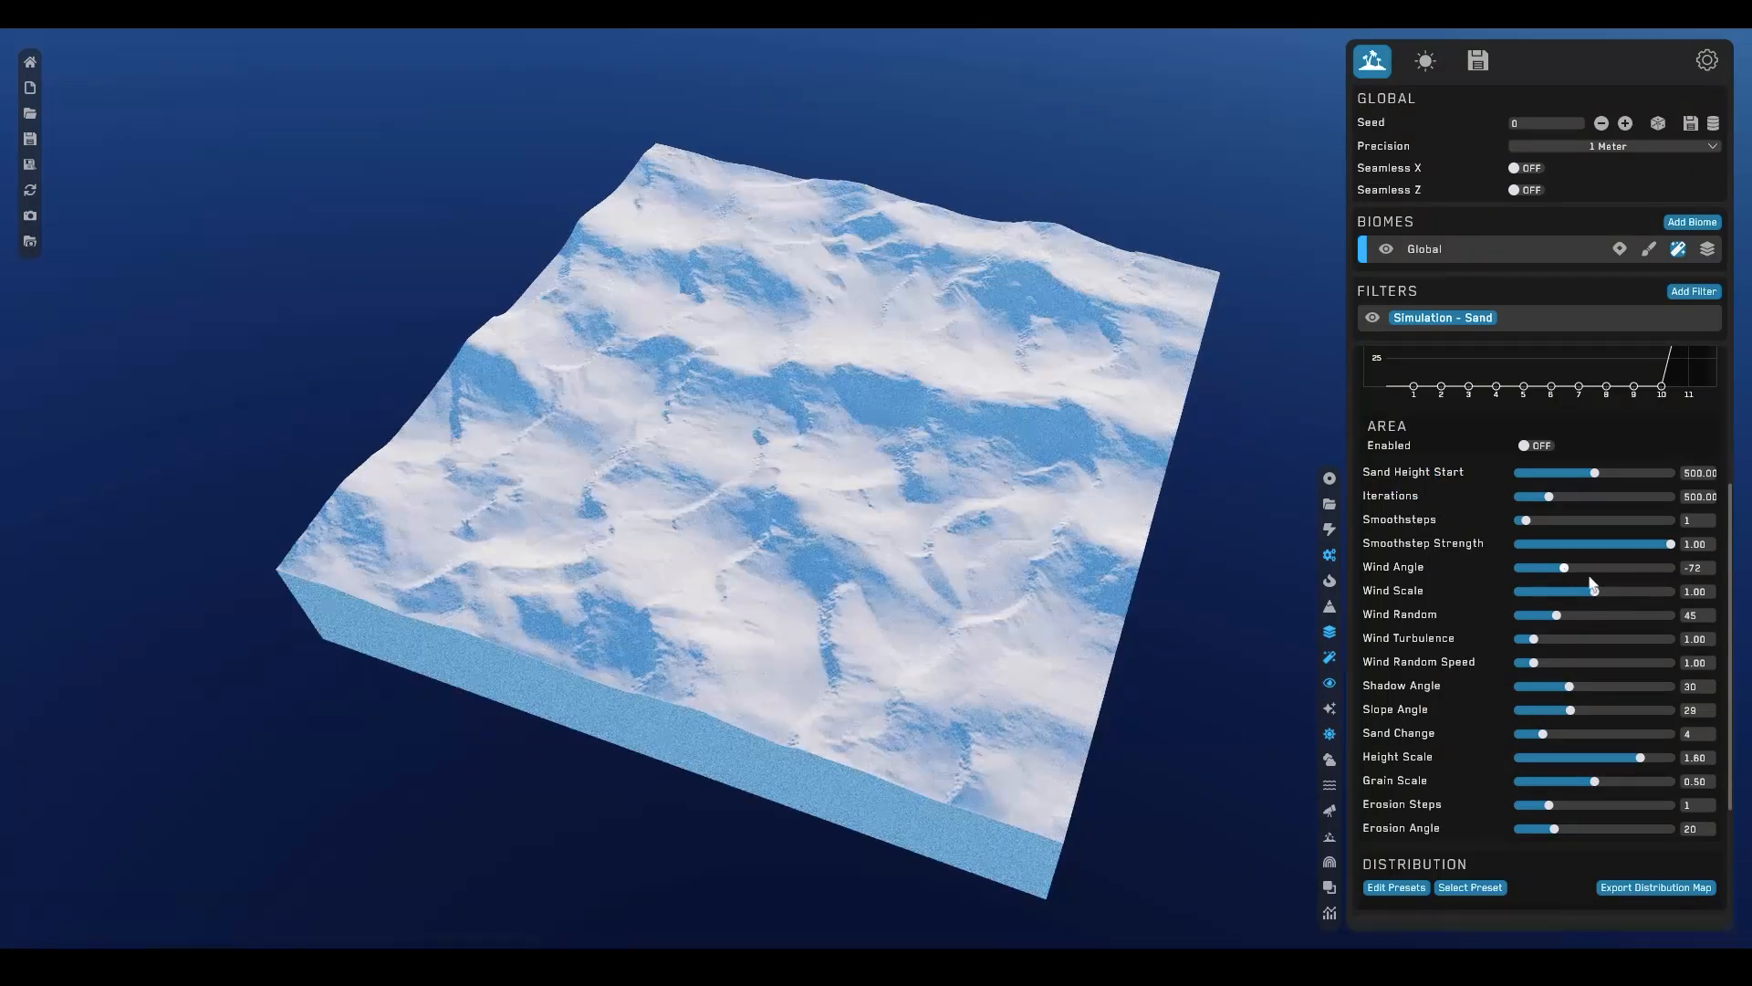
left_click(1577, 614)
left_click(1555, 639)
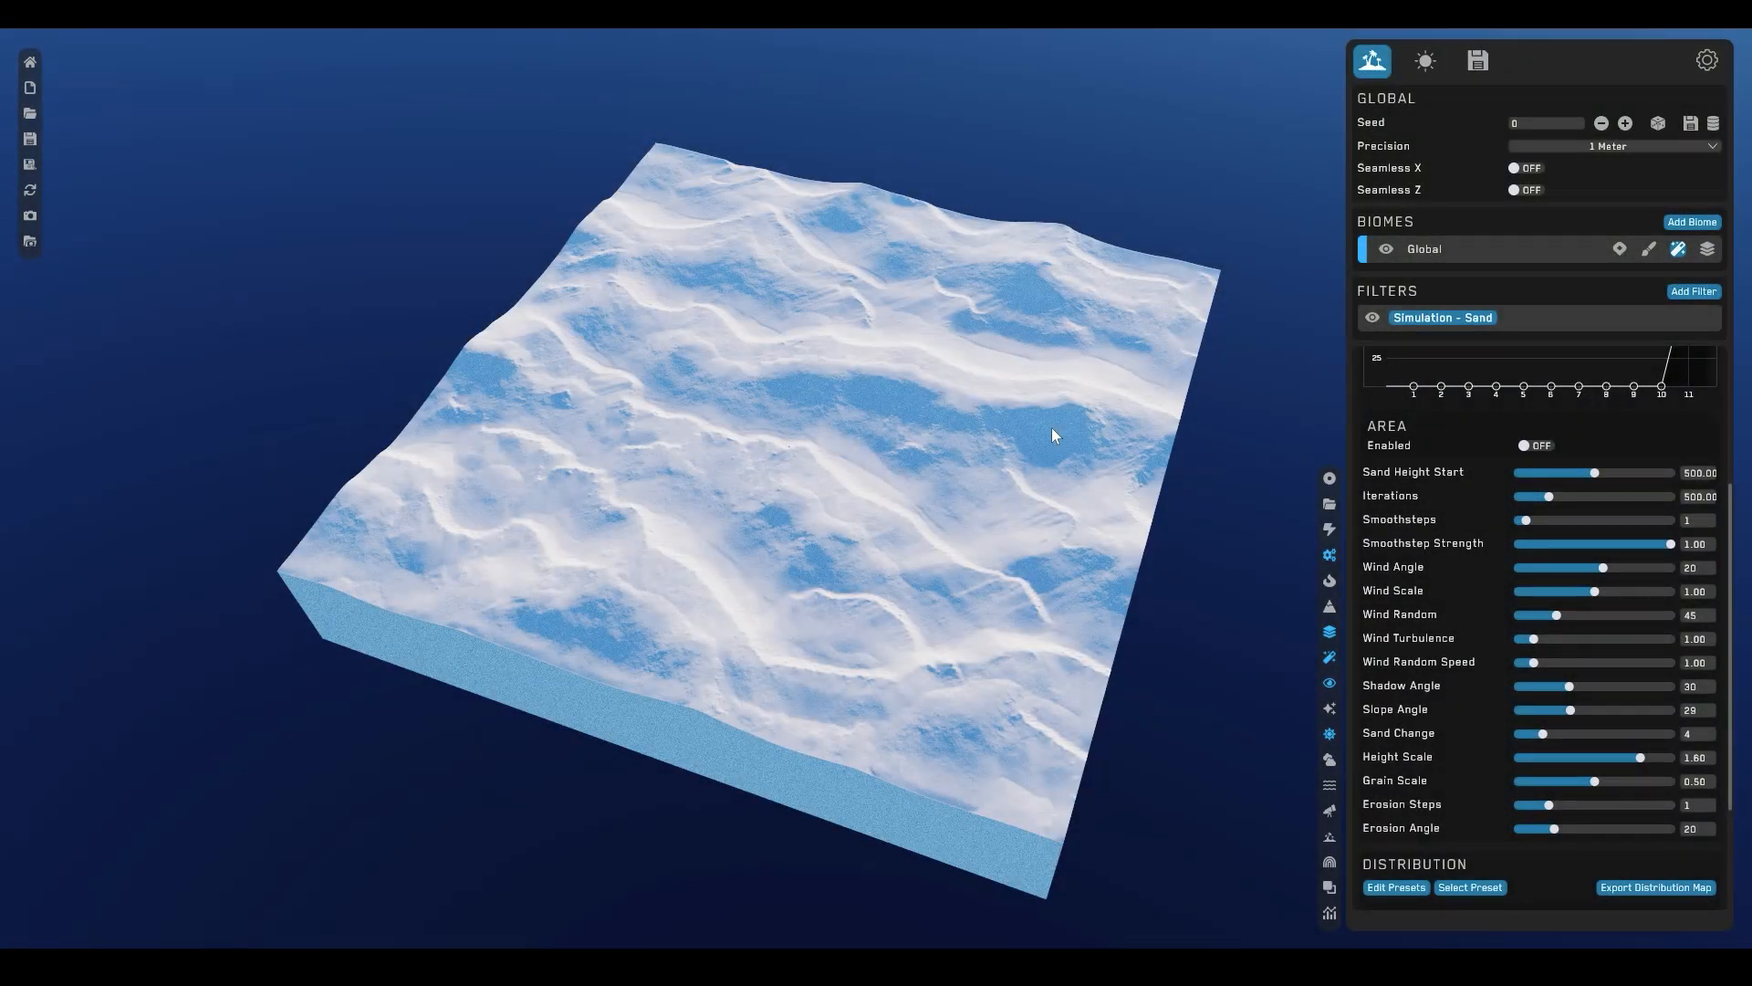
- Add a Sediment - Mud filter above the sand filter and try reordering the two filters
left_click(1694, 291)
mouse_move(1643, 440)
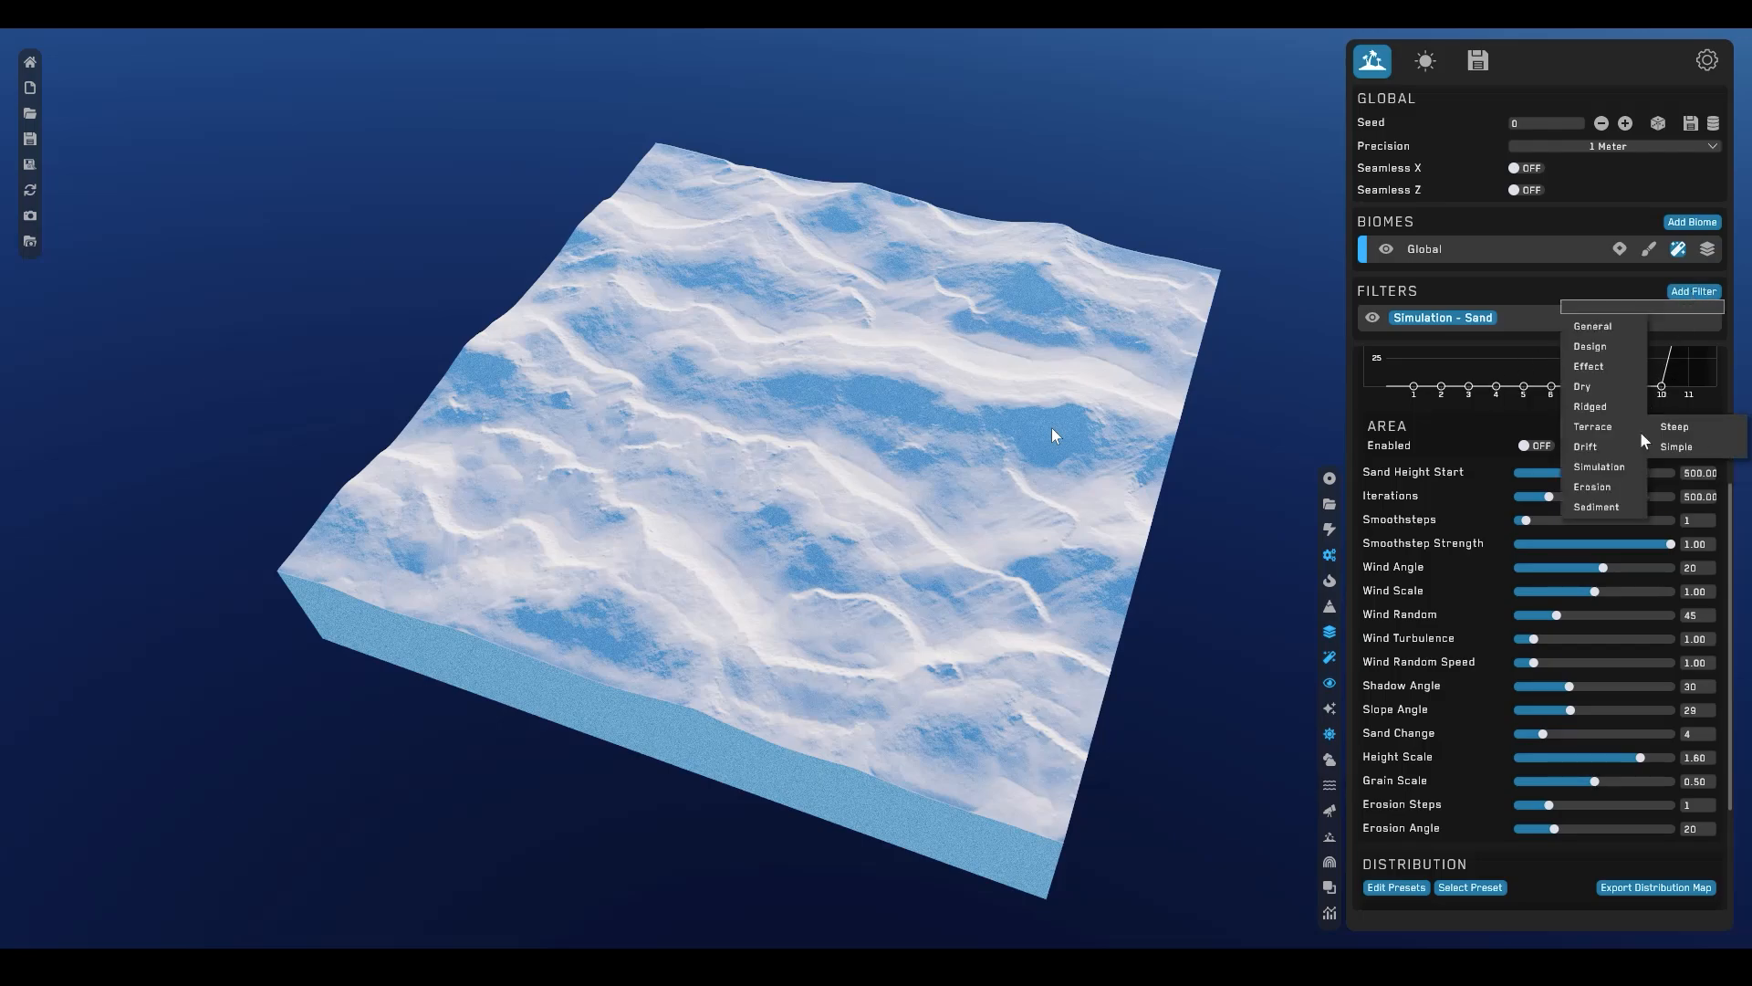
mouse_move(1611, 507)
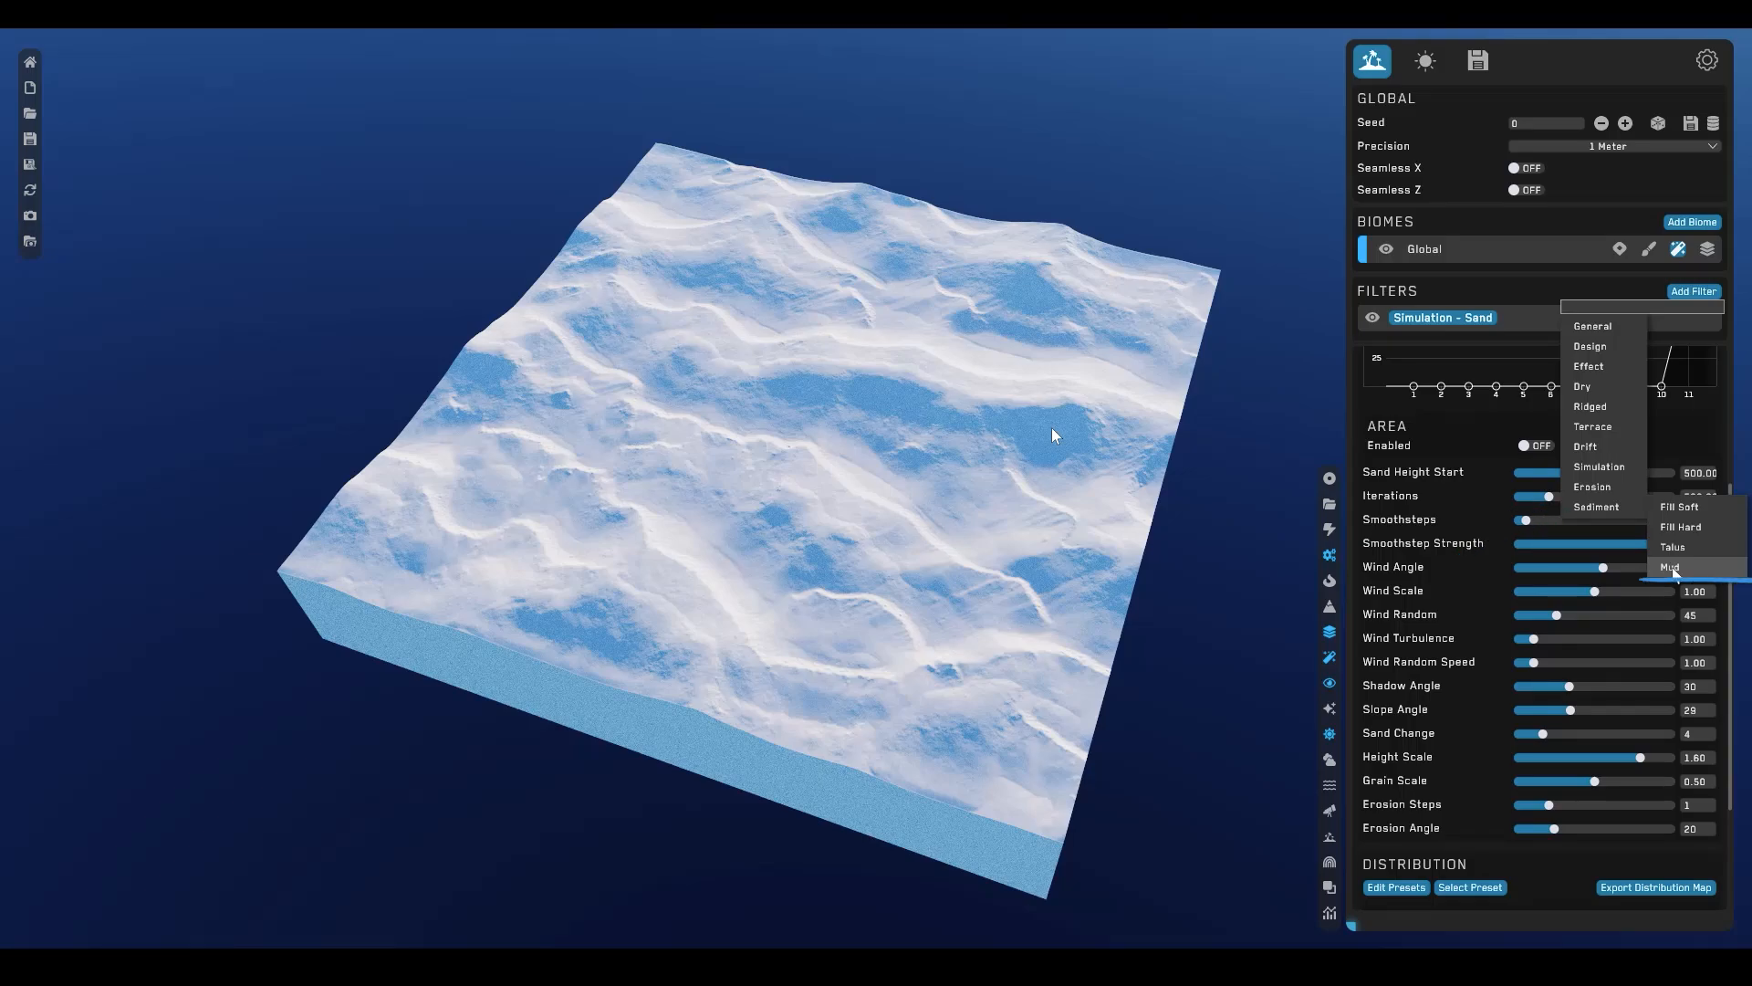
left_click(1672, 567)
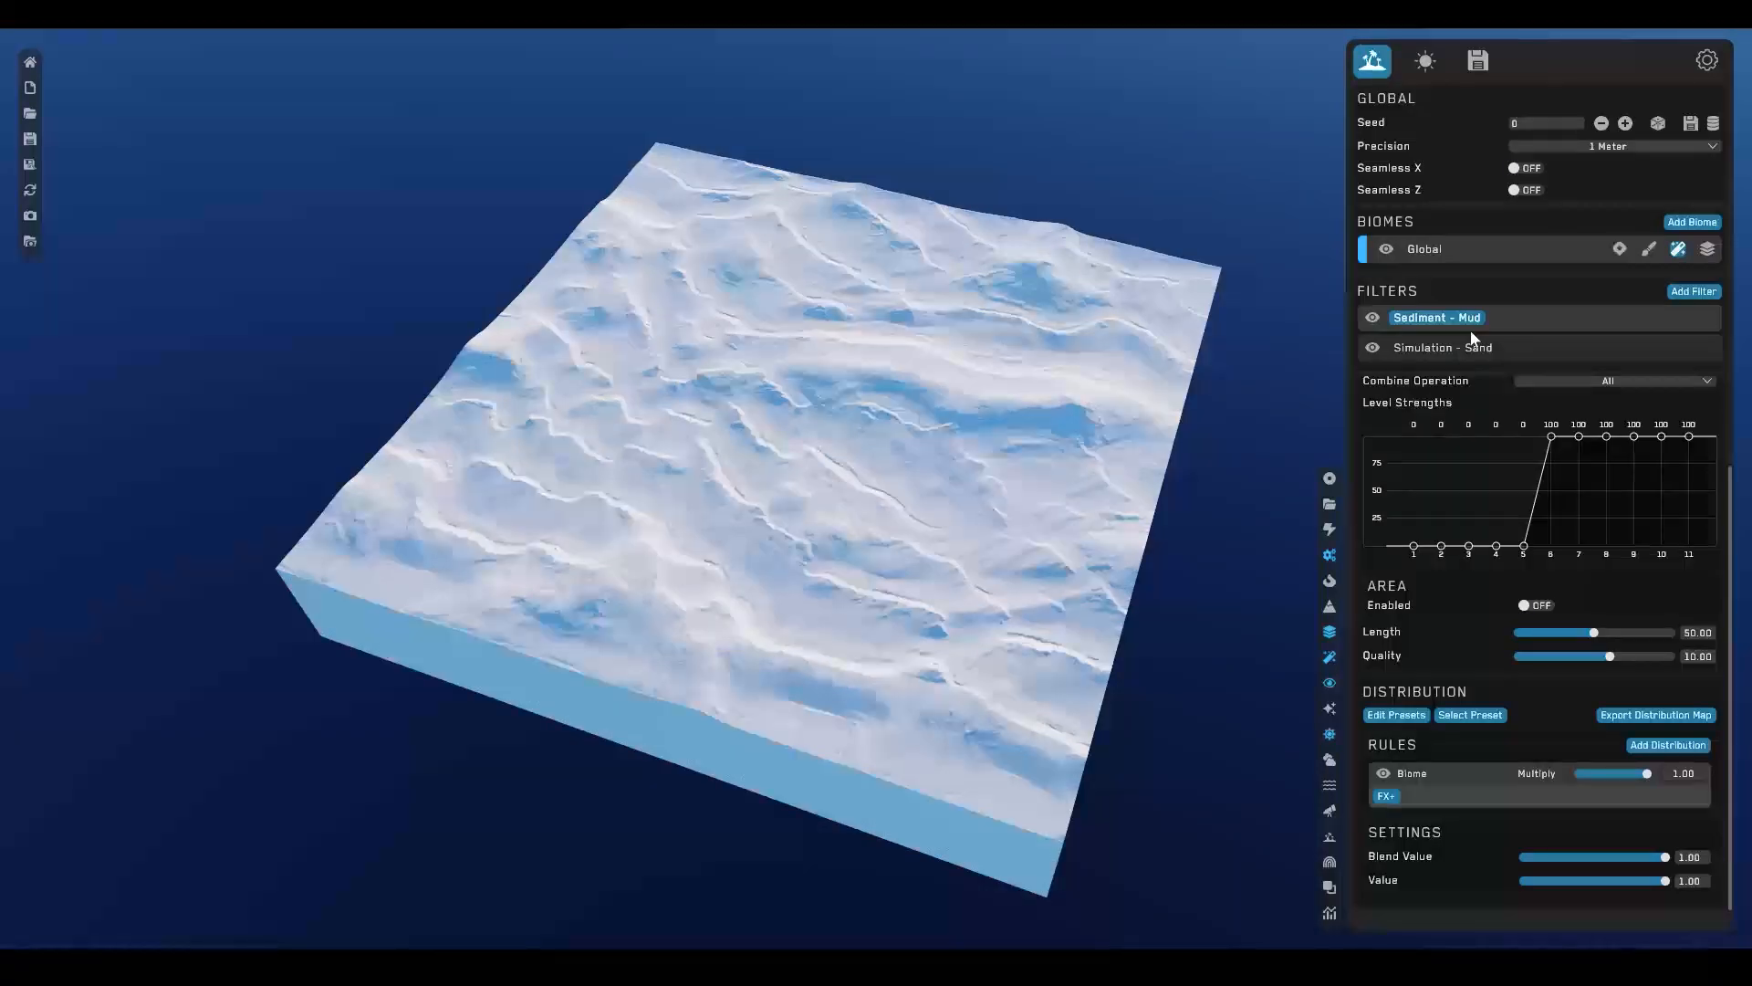
key("alt+F9")
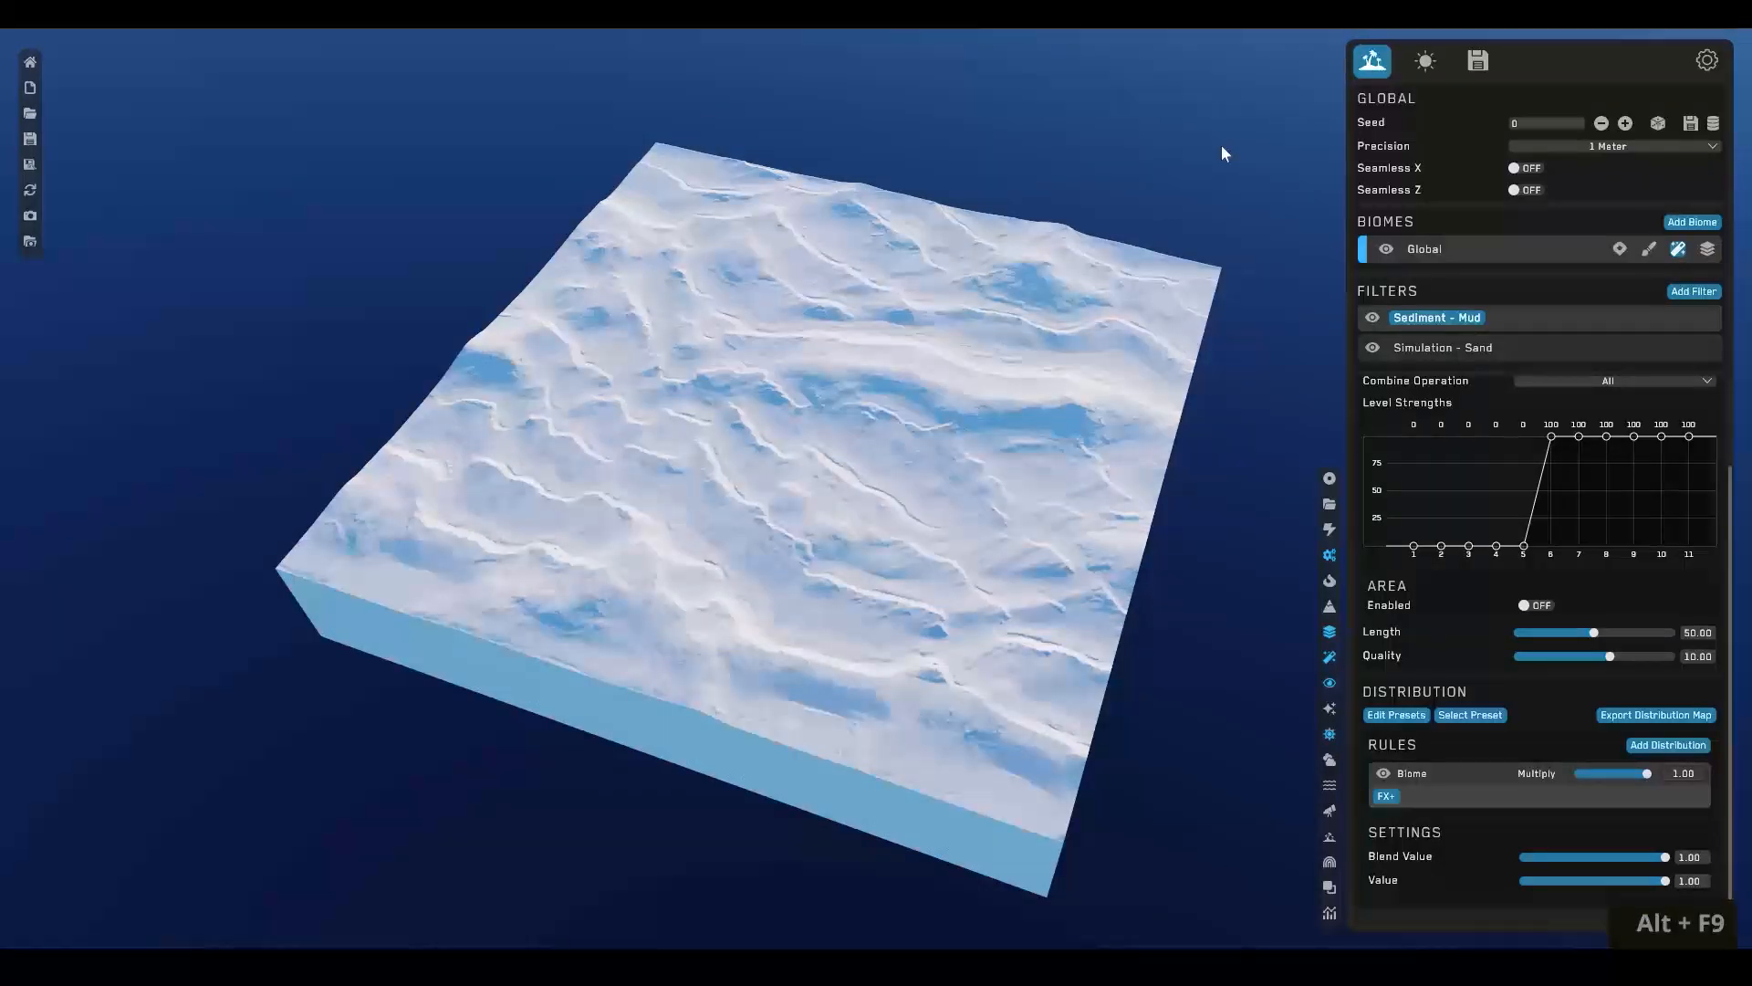
mouse_move(1429, 348)
left_mouse_down()
mouse_move(1431, 369)
mouse_move(1431, 315)
left_mouse_up()
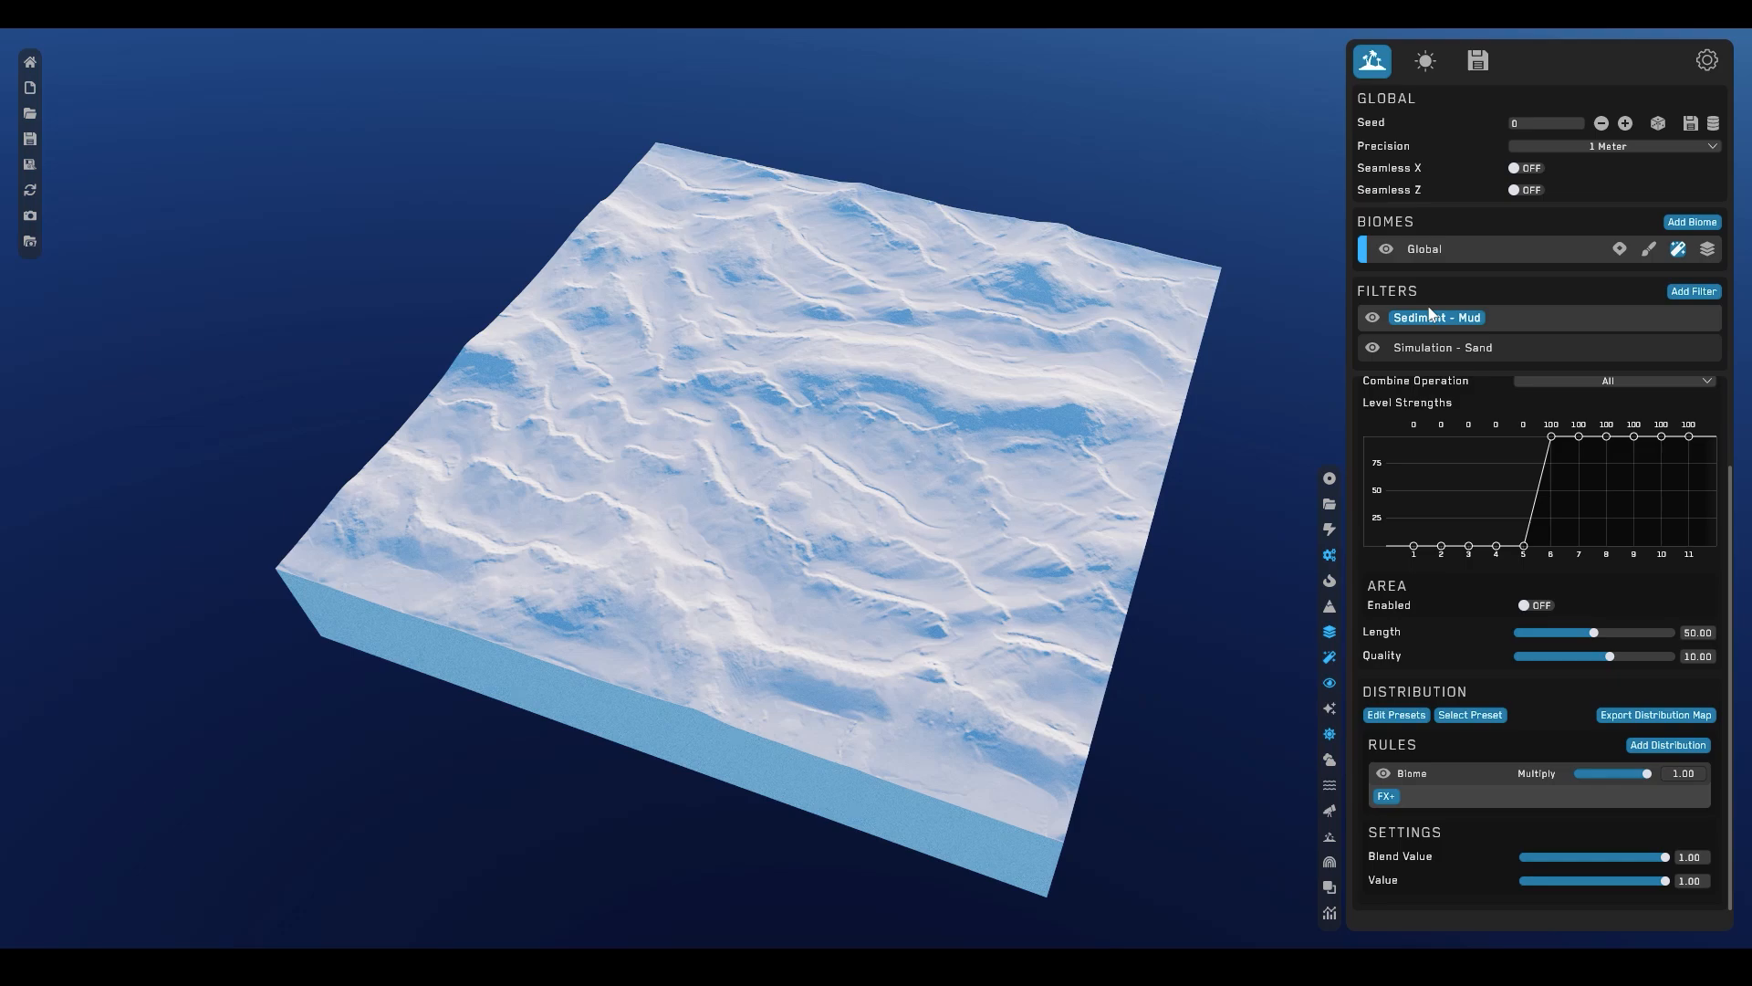
key("alt+F9")
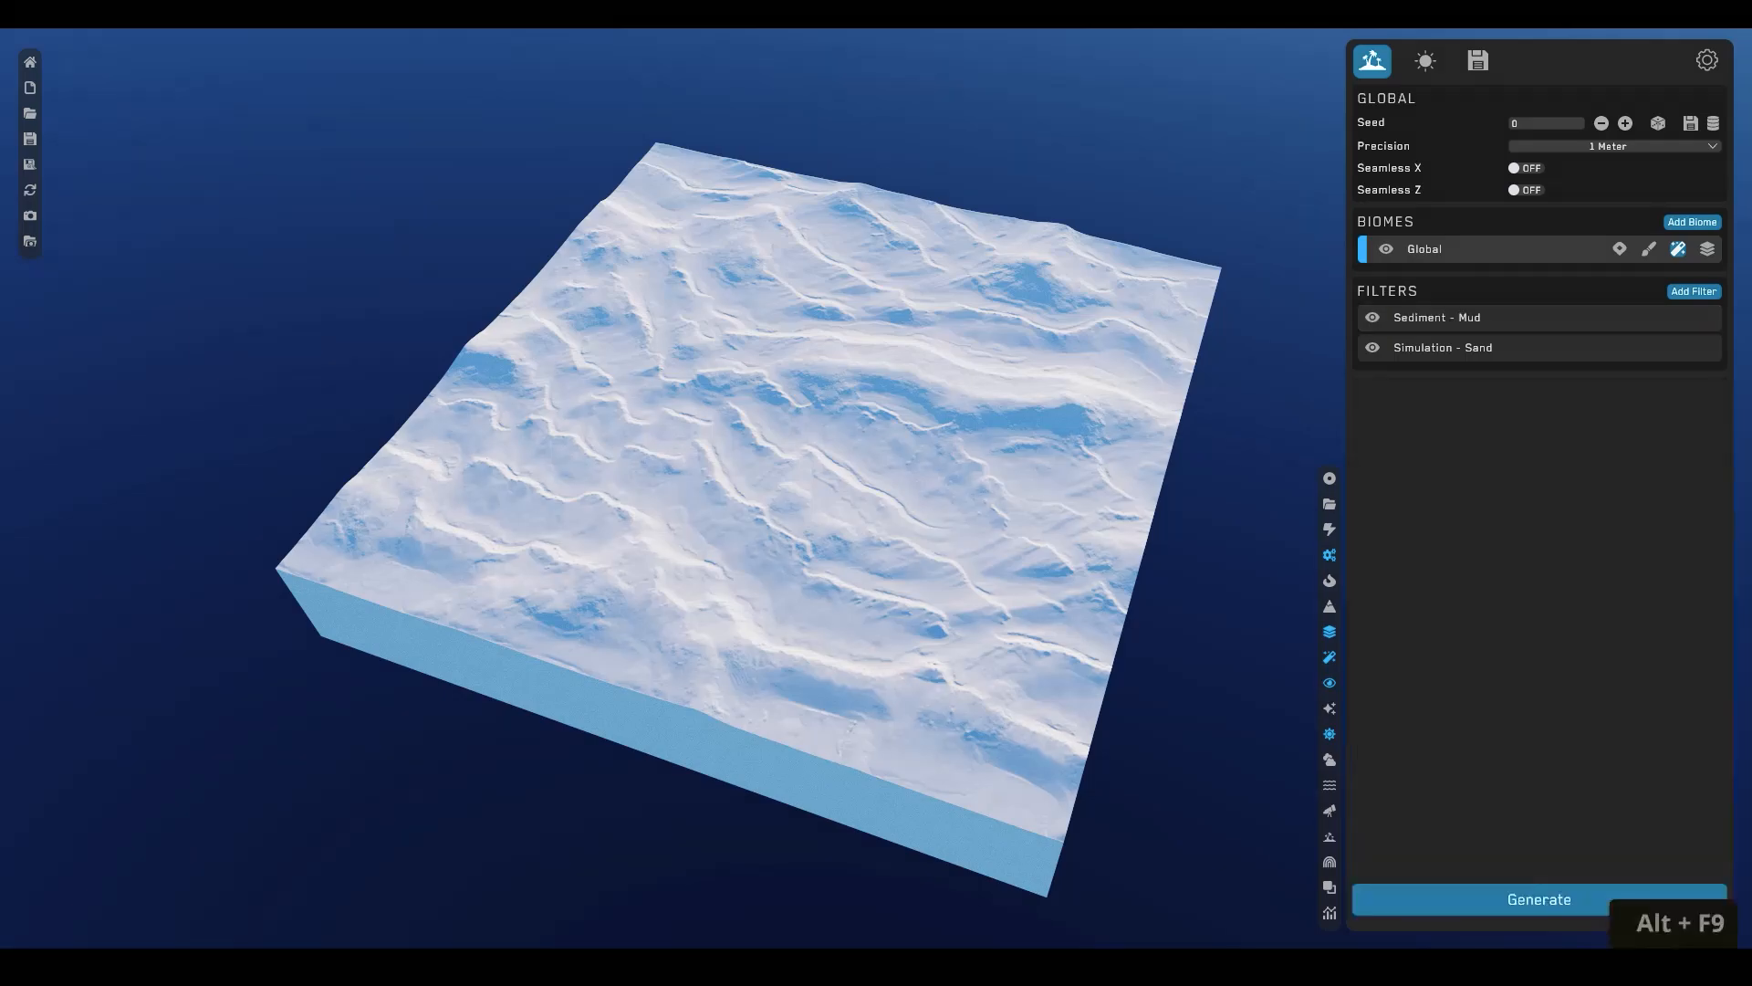
- Try an Effect - Inflate filter below the sand filter, generate the terrain, and delete the filter
left_click(1694, 291)
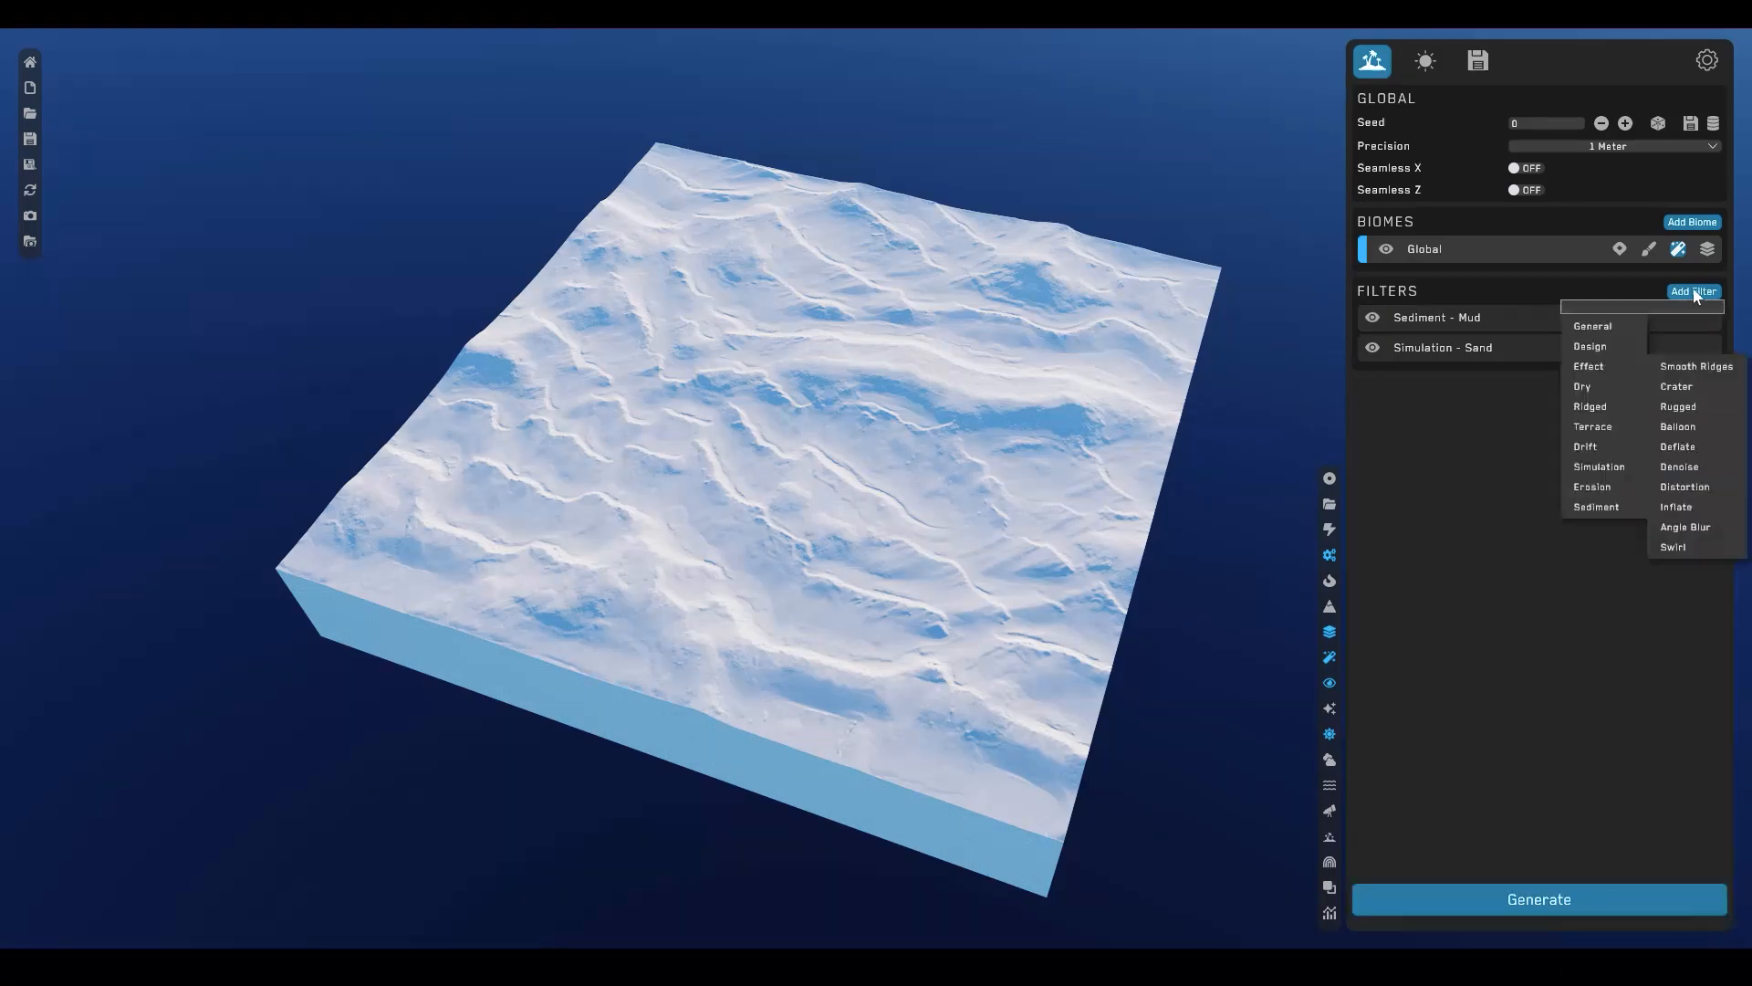
left_click(1694, 507)
left_click_drag(1442, 322, 1451, 480)
left_click(1568, 900)
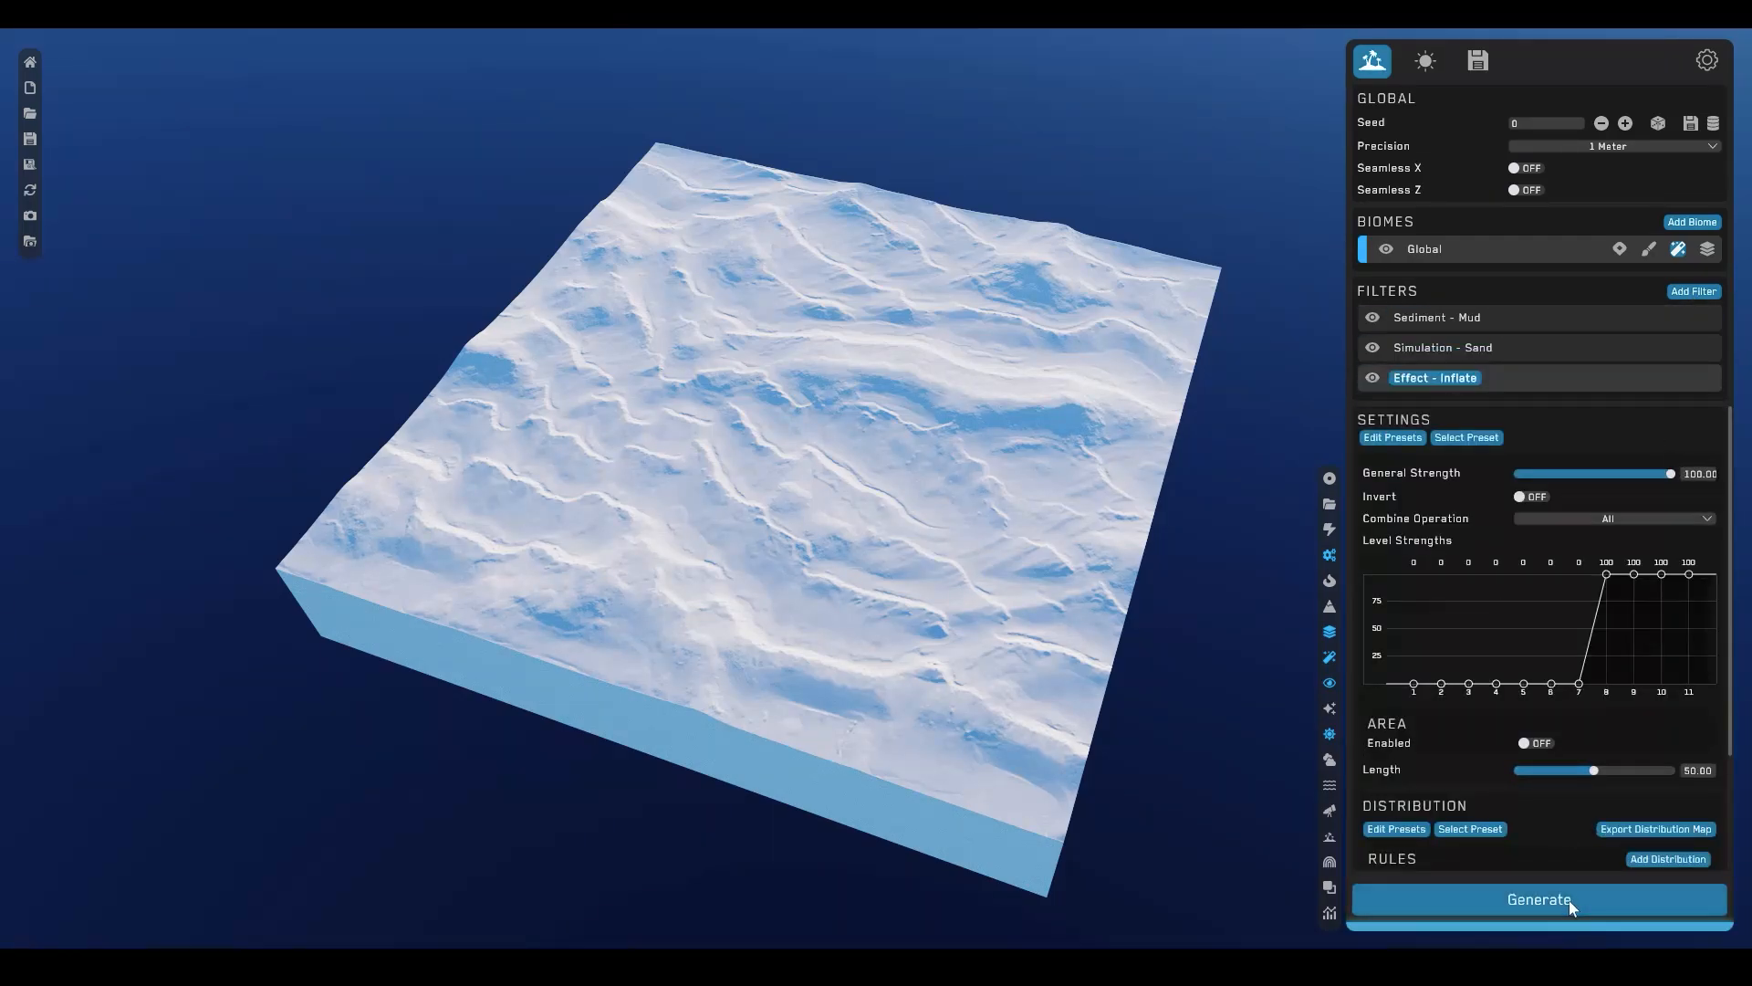
key("Delete")
- Try an Effect - Crater filter at the base of the filter stack, generate the terrain, and delete the filter
left_click(1685, 292)
mouse_move(1628, 362)
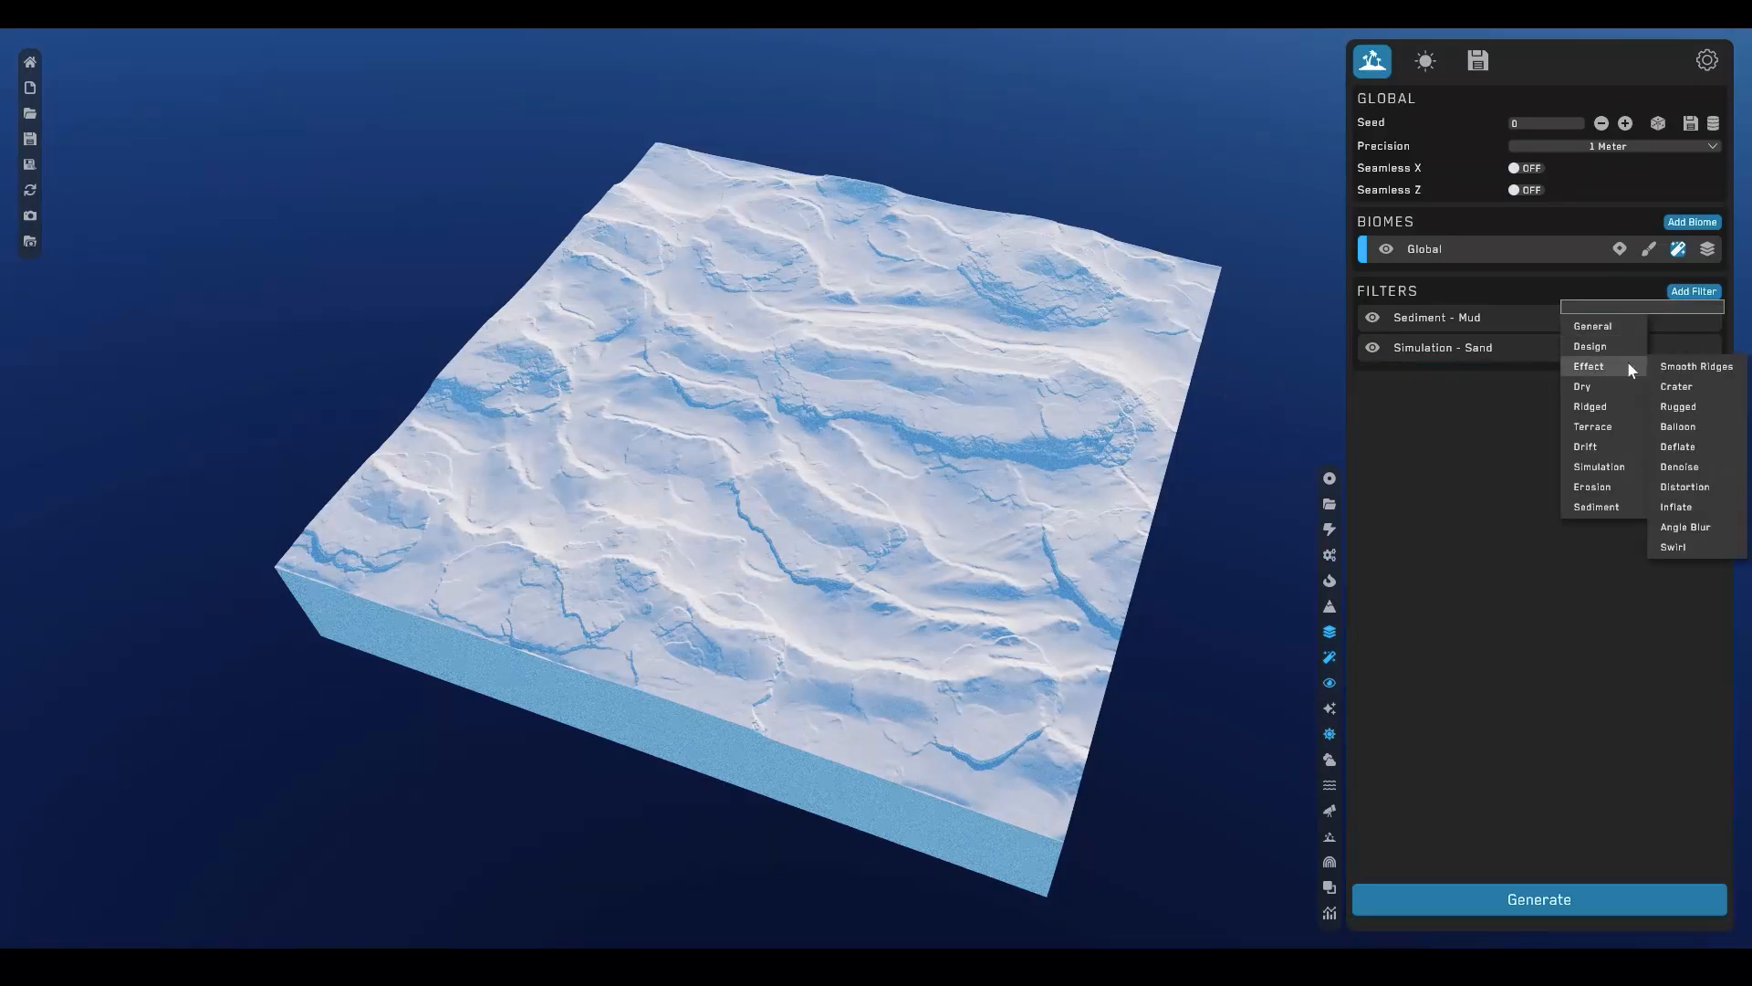
left_click(1701, 387)
left_click_drag(1442, 318, 1442, 378)
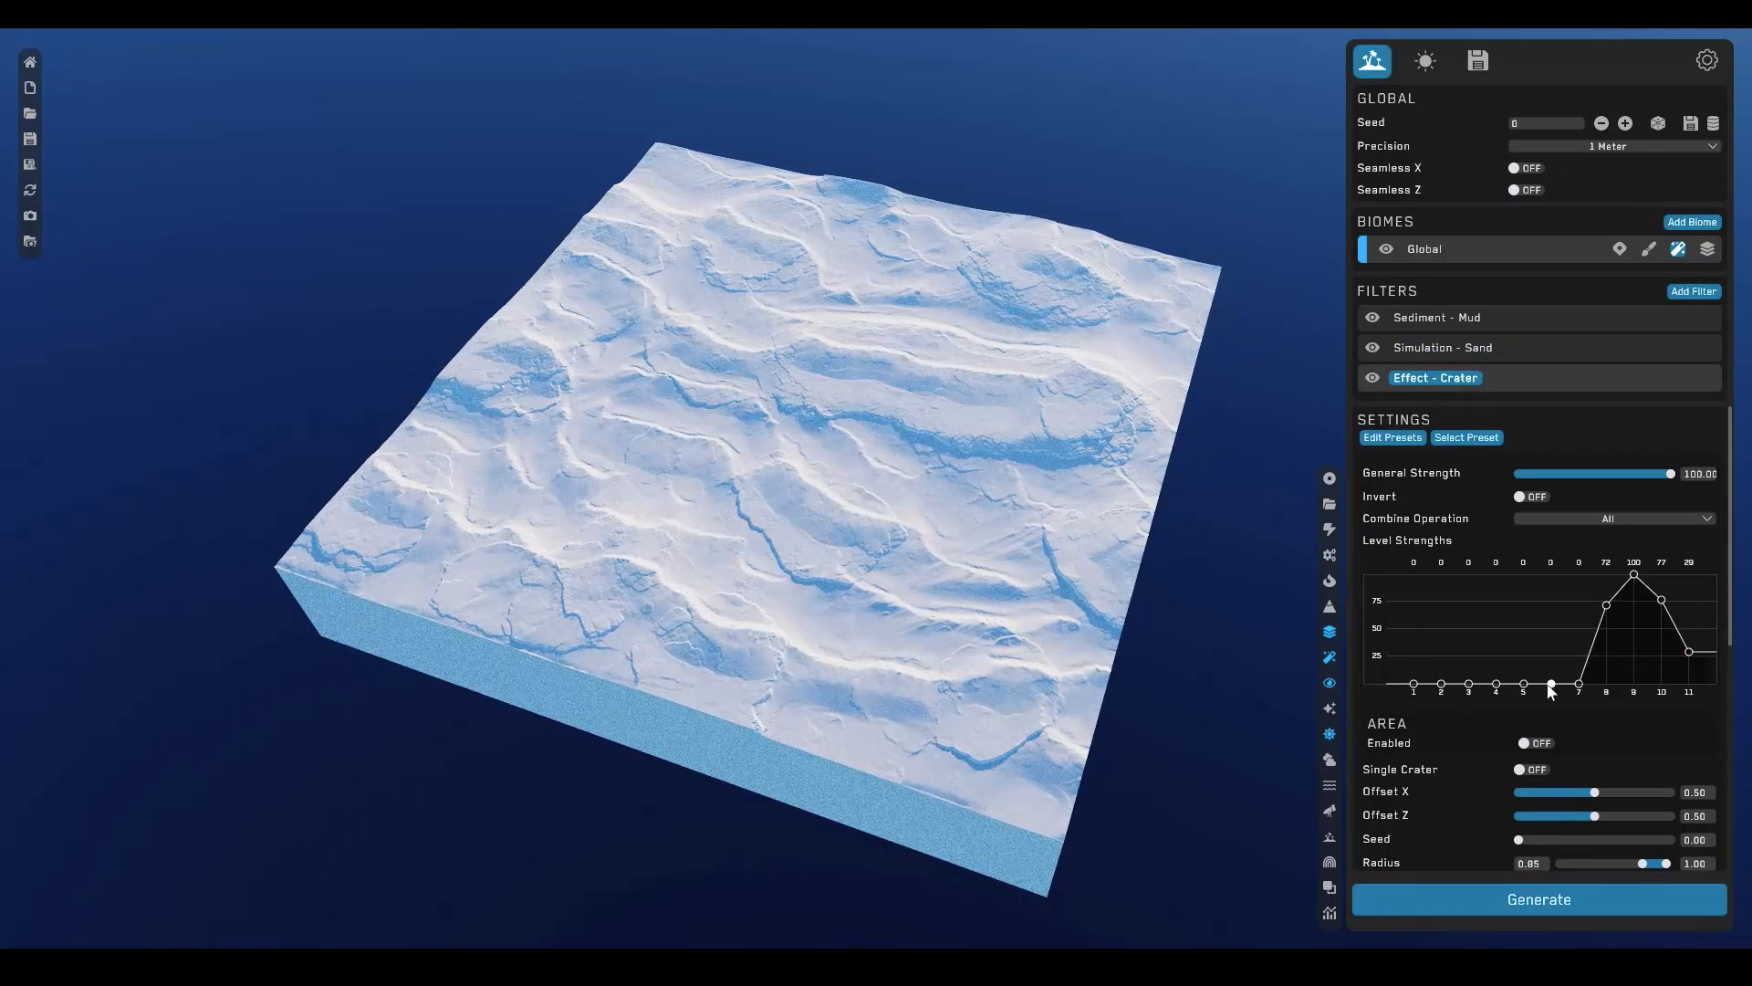
left_click(1563, 895)
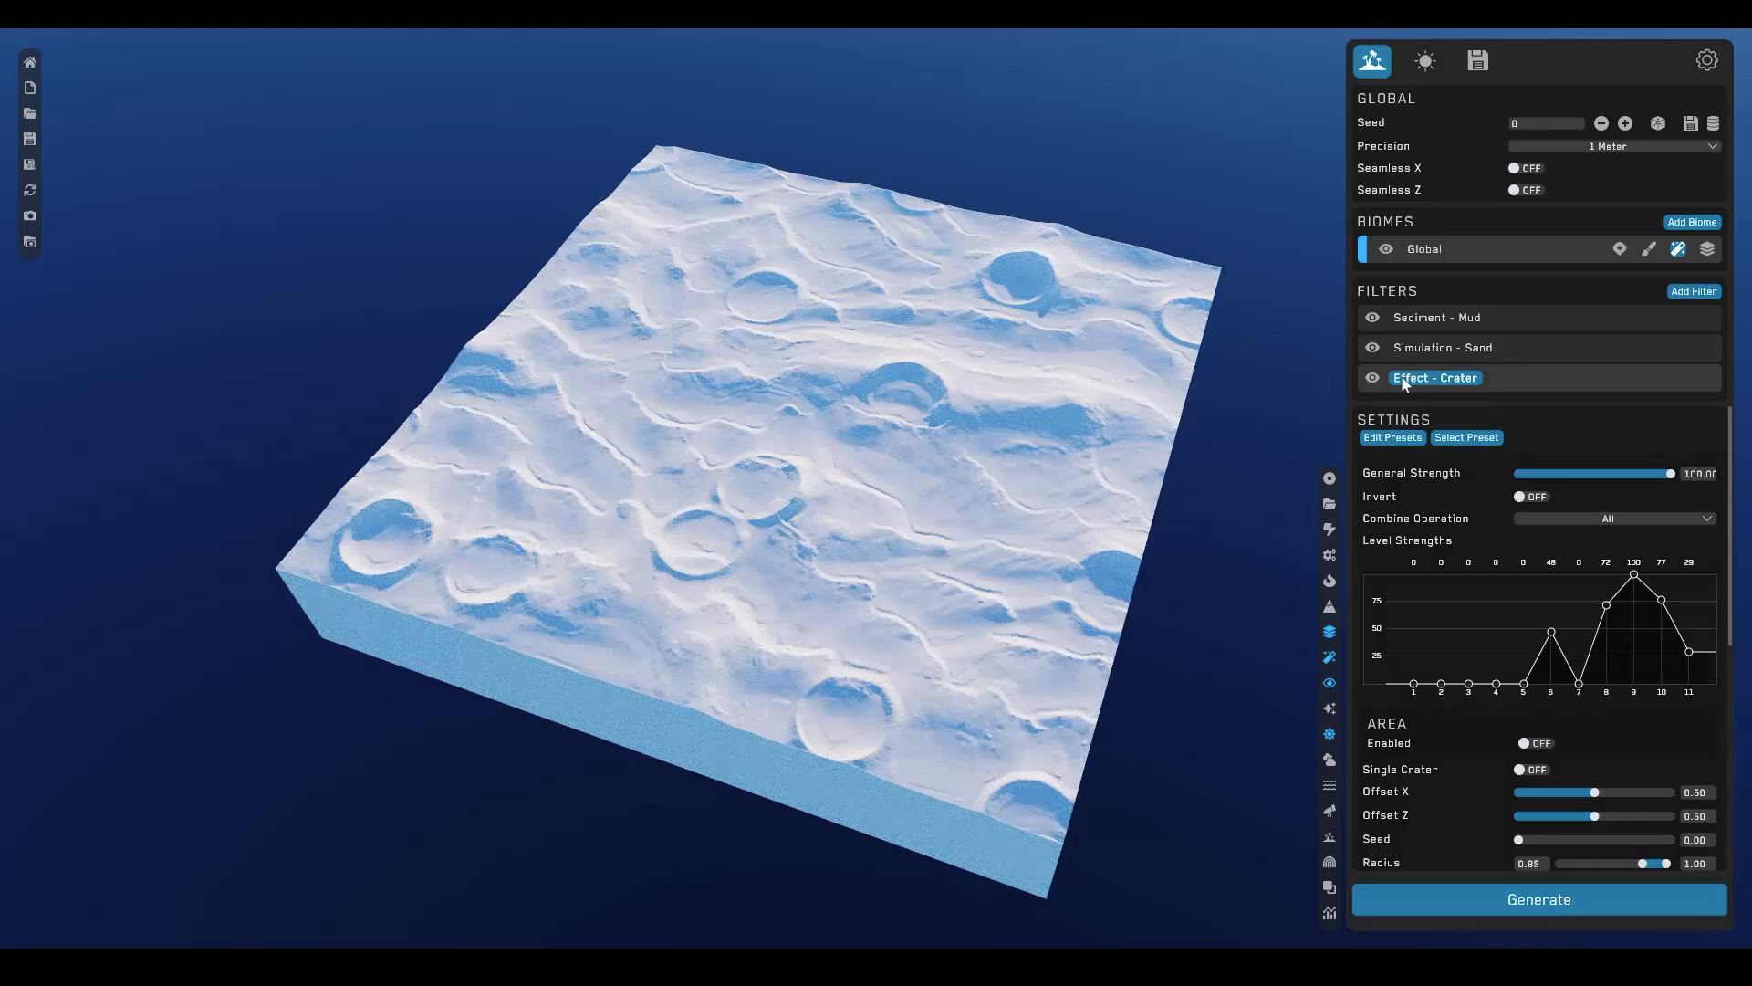
key("Delete")
- Add an Effect - Swirl filter, place it beneath the sand filter, and generate the terrain
left_click(1694, 292)
mouse_move(1602, 327)
mouse_move(1593, 366)
left_click(1674, 548)
left_click_drag(1442, 317, 1438, 378)
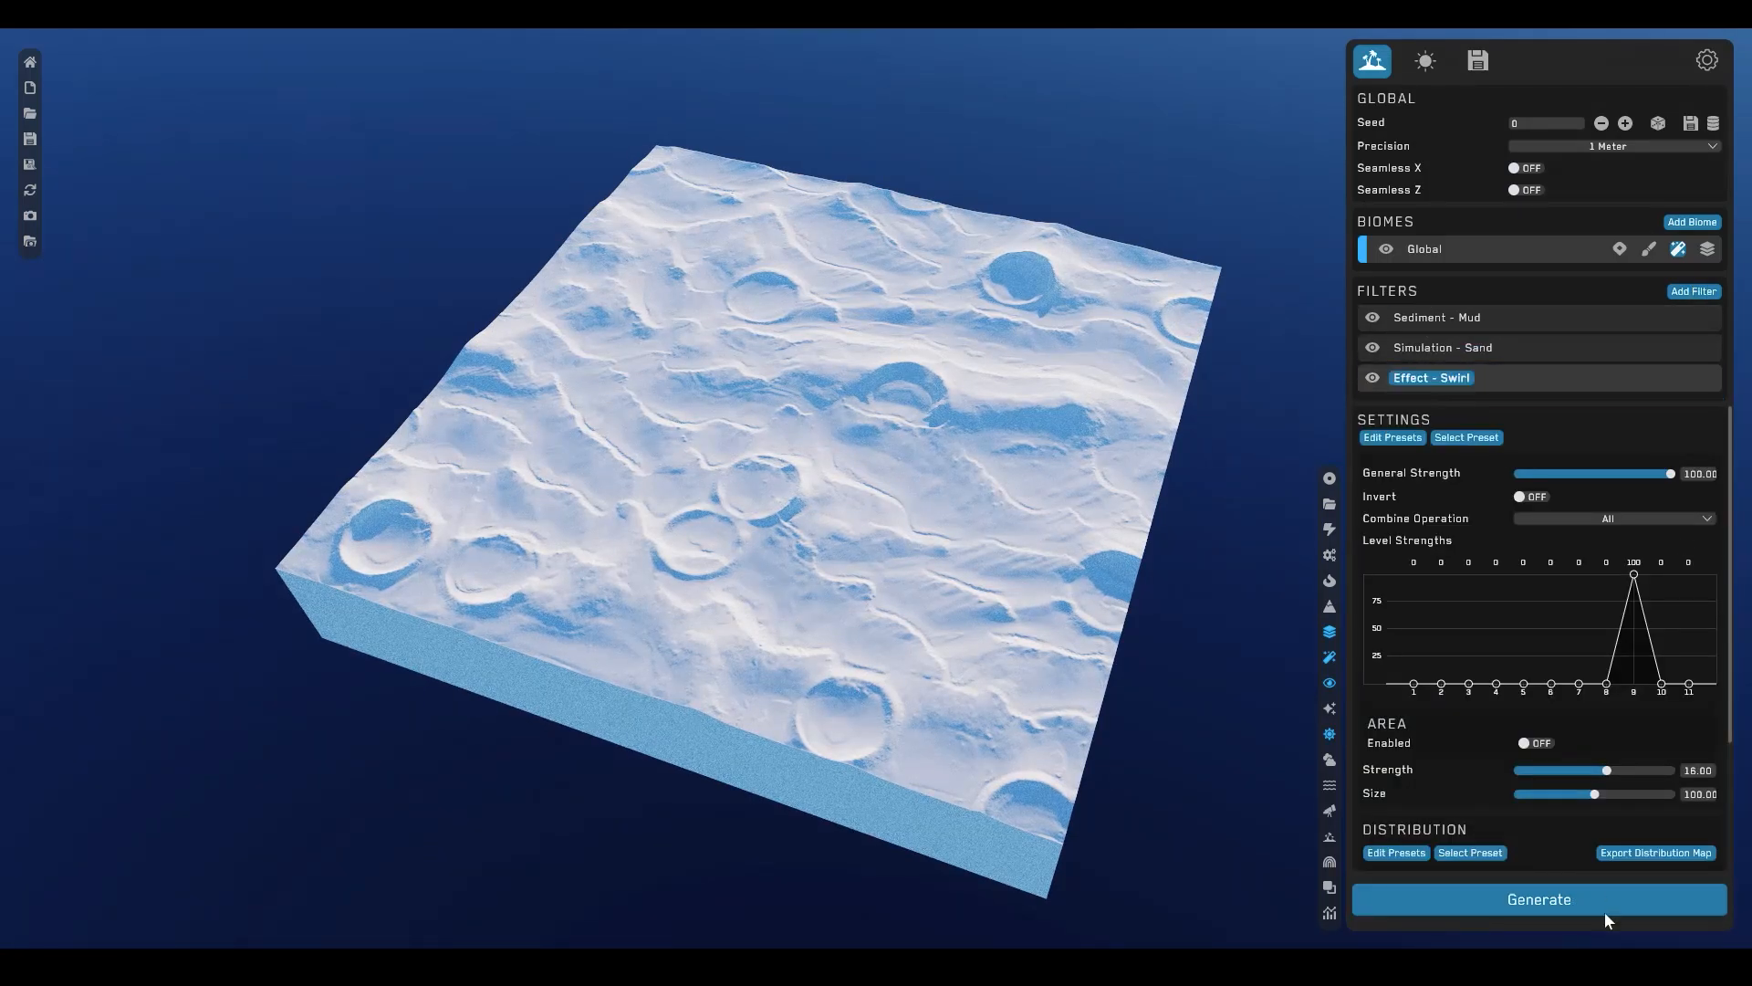
left_click(1607, 911)
- Try a Strength of 83.23 on the swirl filter and regenerate the terrain
left_click_drag(1607, 771, 1658, 770)
left_click(1608, 897)
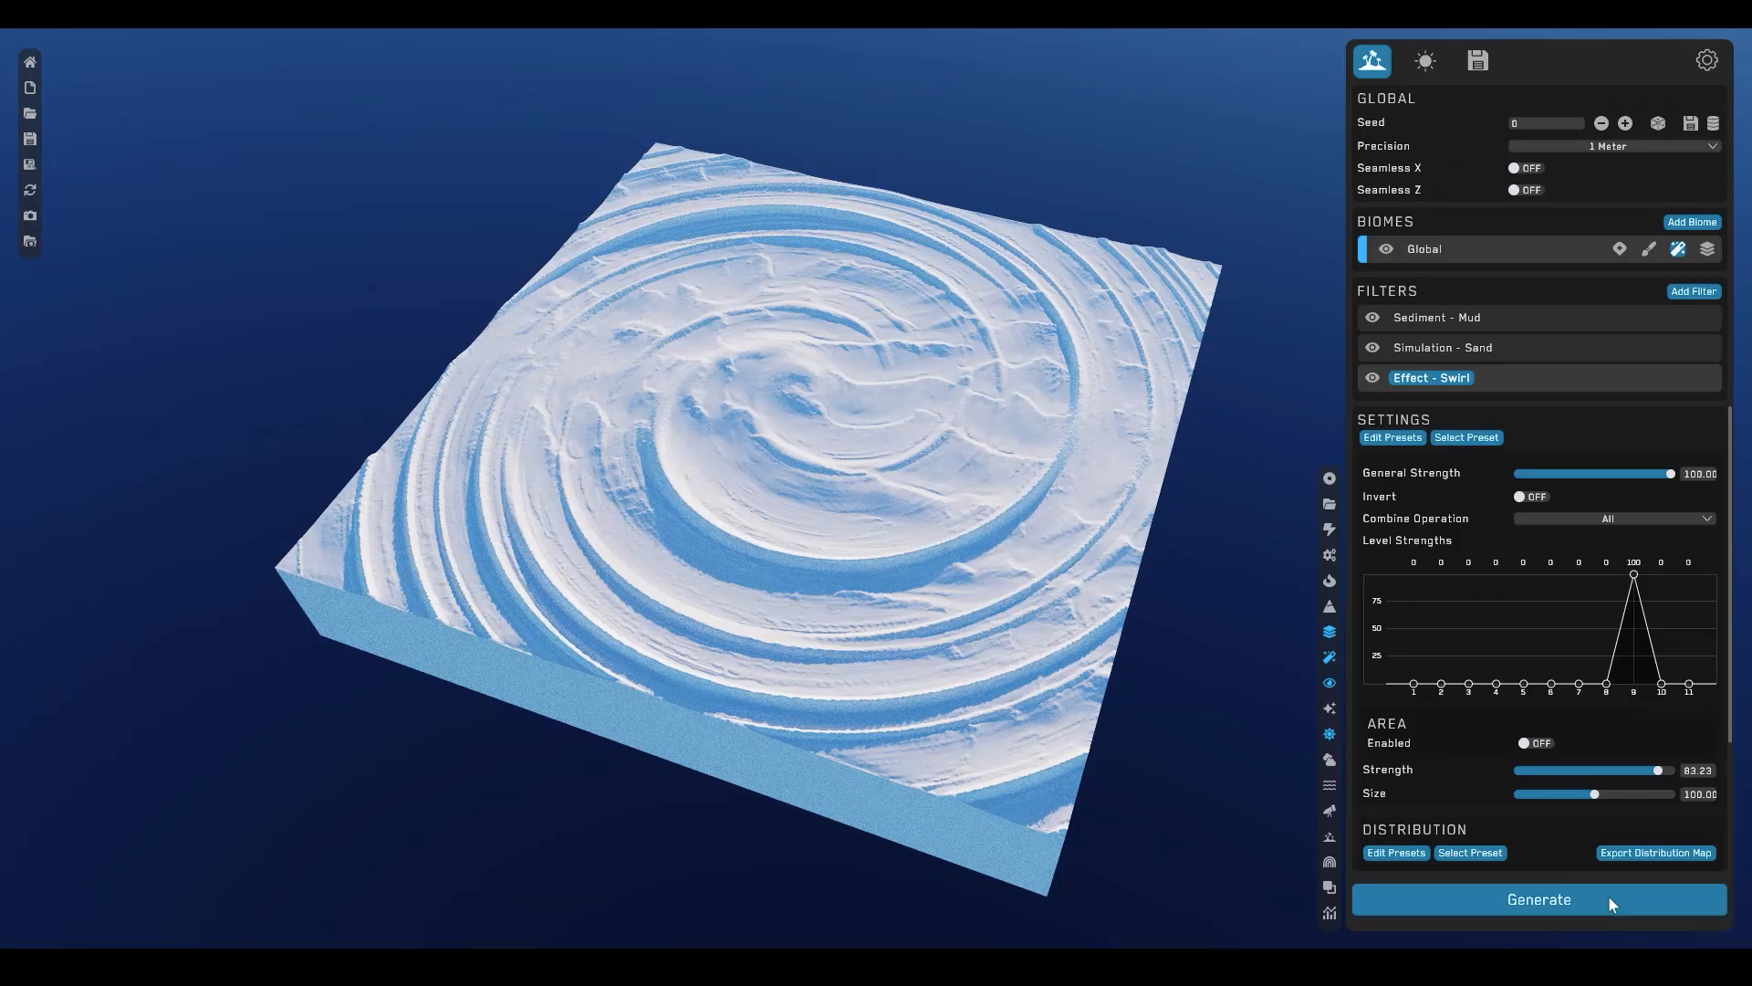
key("alt+F9")
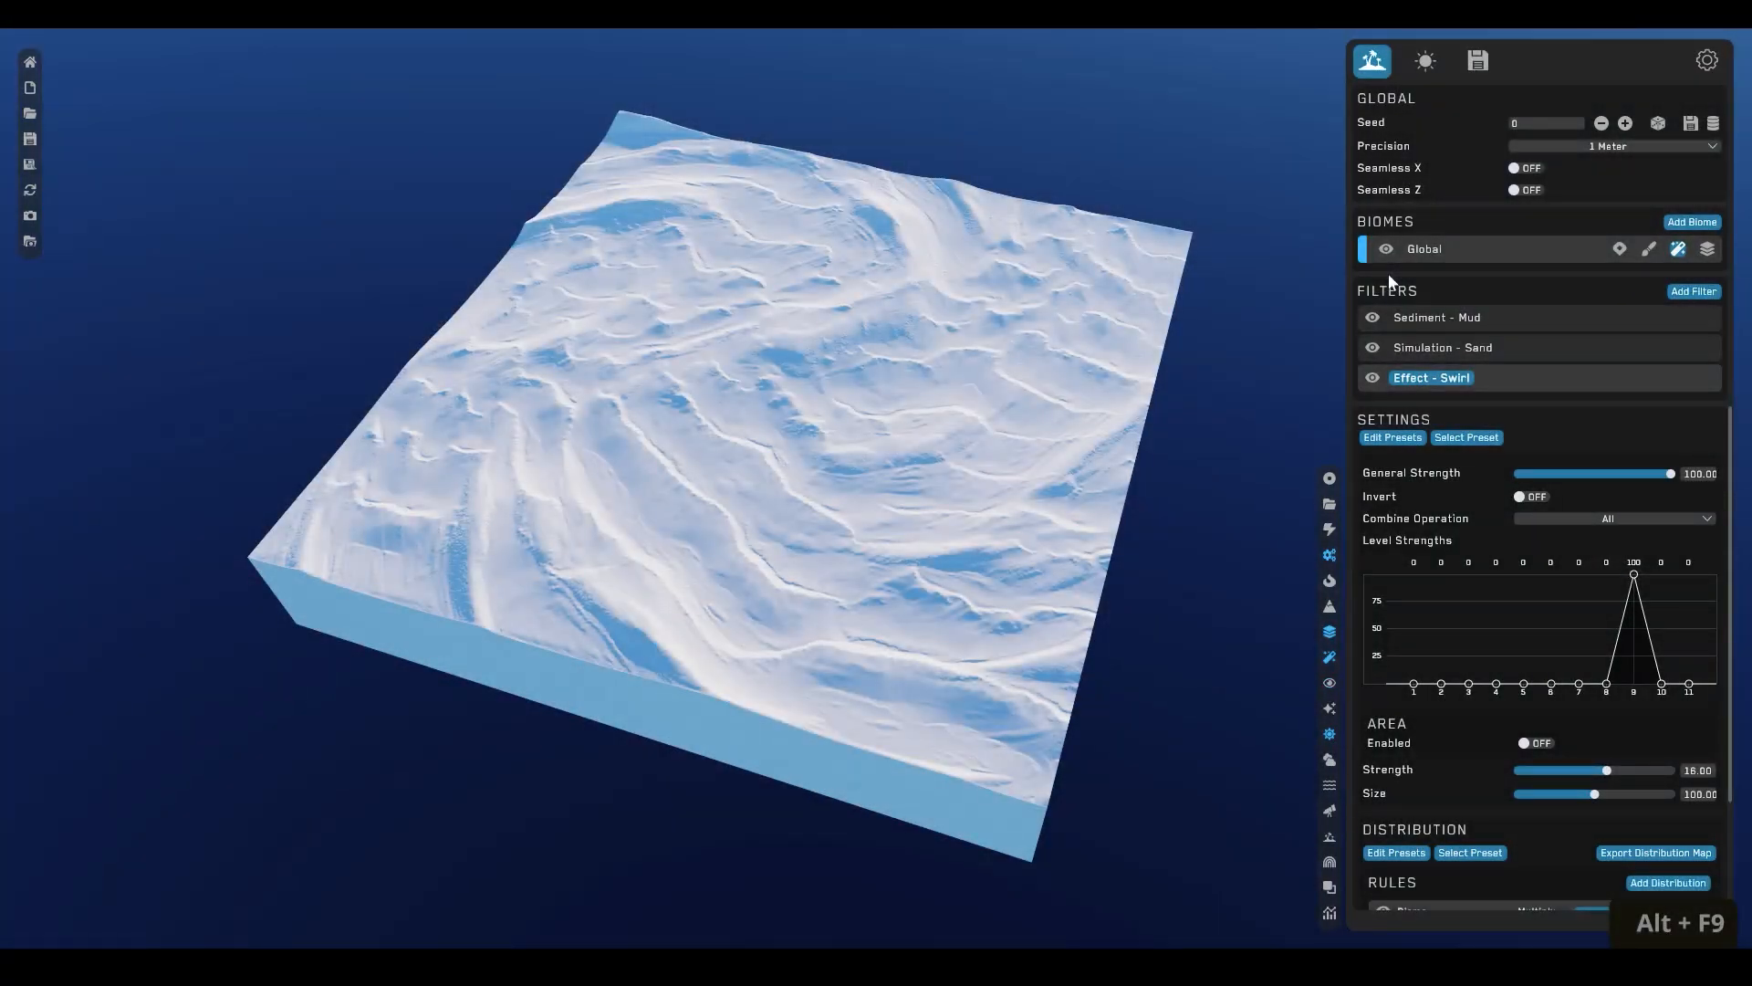
- Set the Global biome's dune Scale to 6.57 and its base shape Strength to 0.47
left_click(1418, 255)
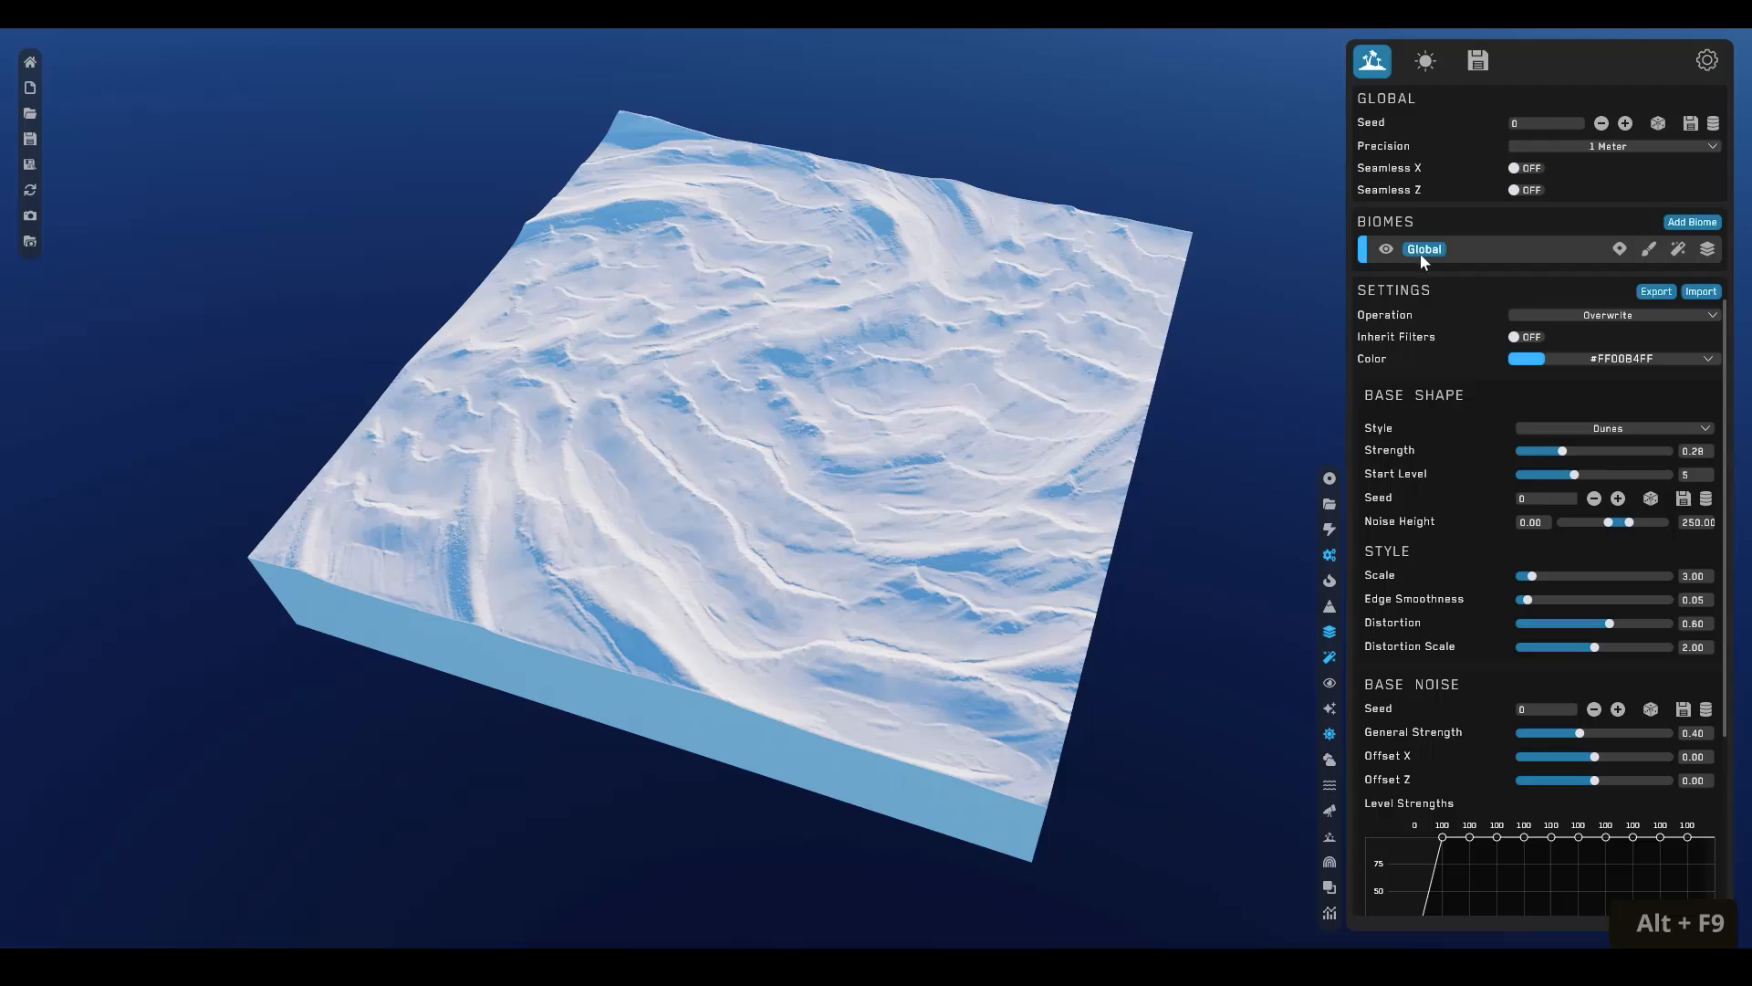
left_click(1563, 575)
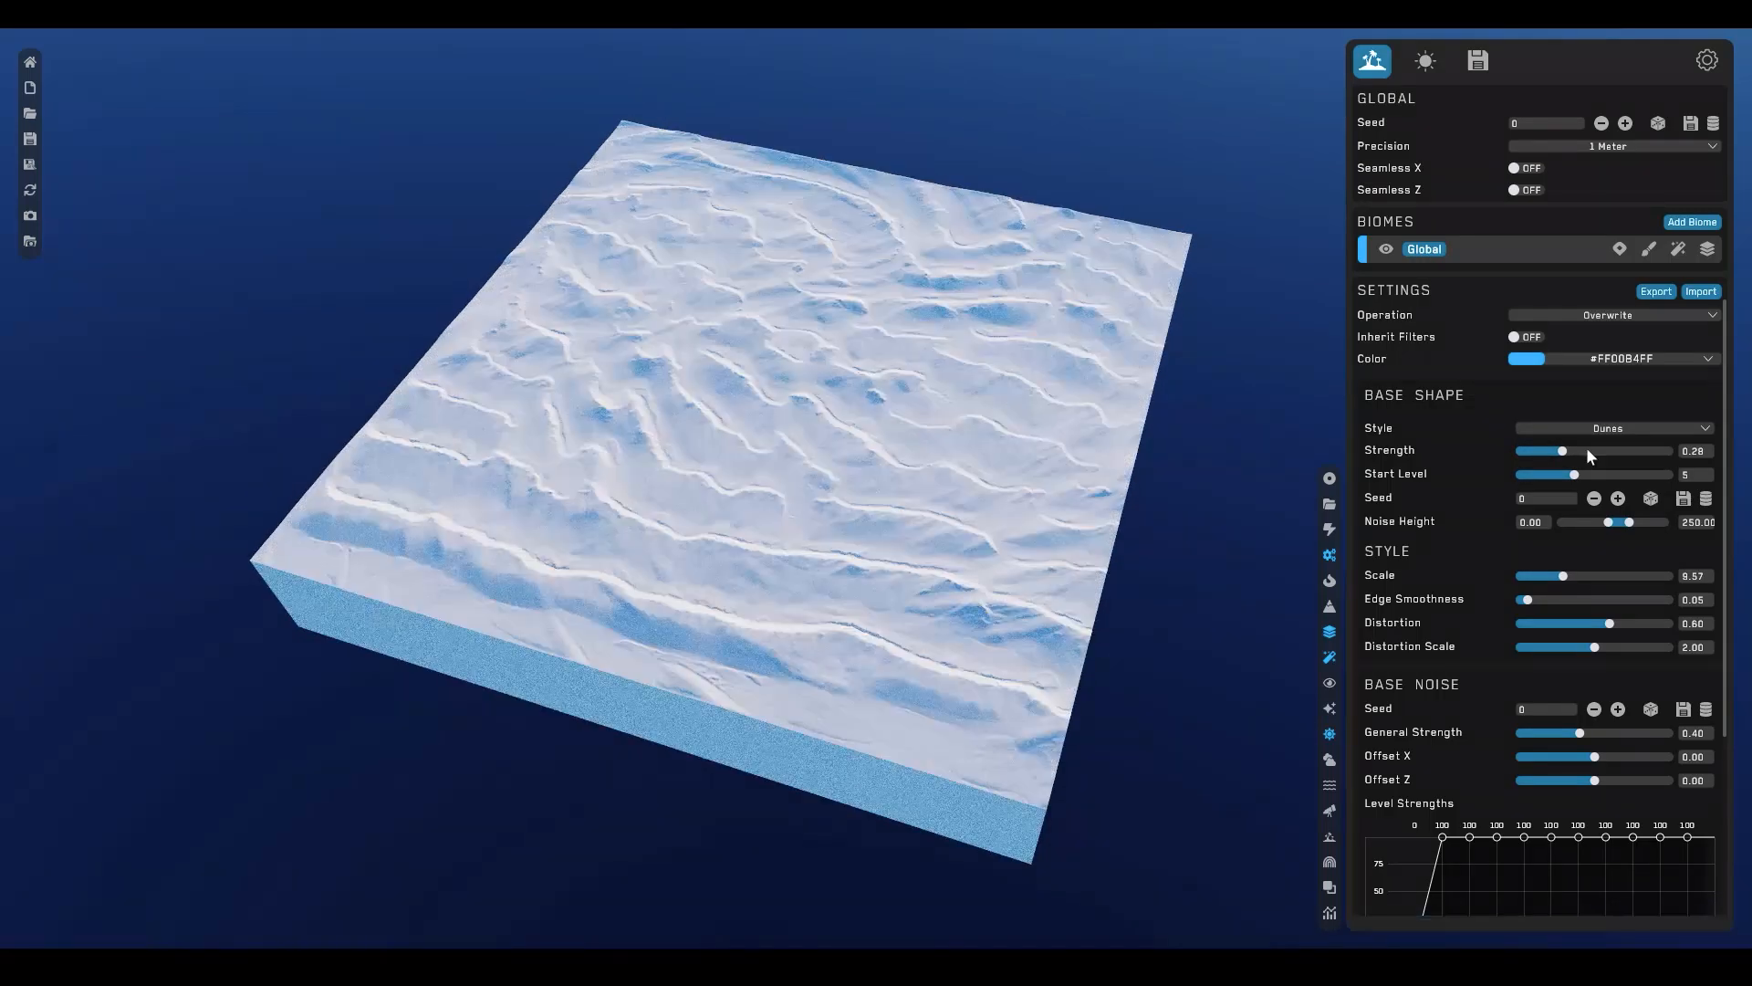
left_click(1587, 451)
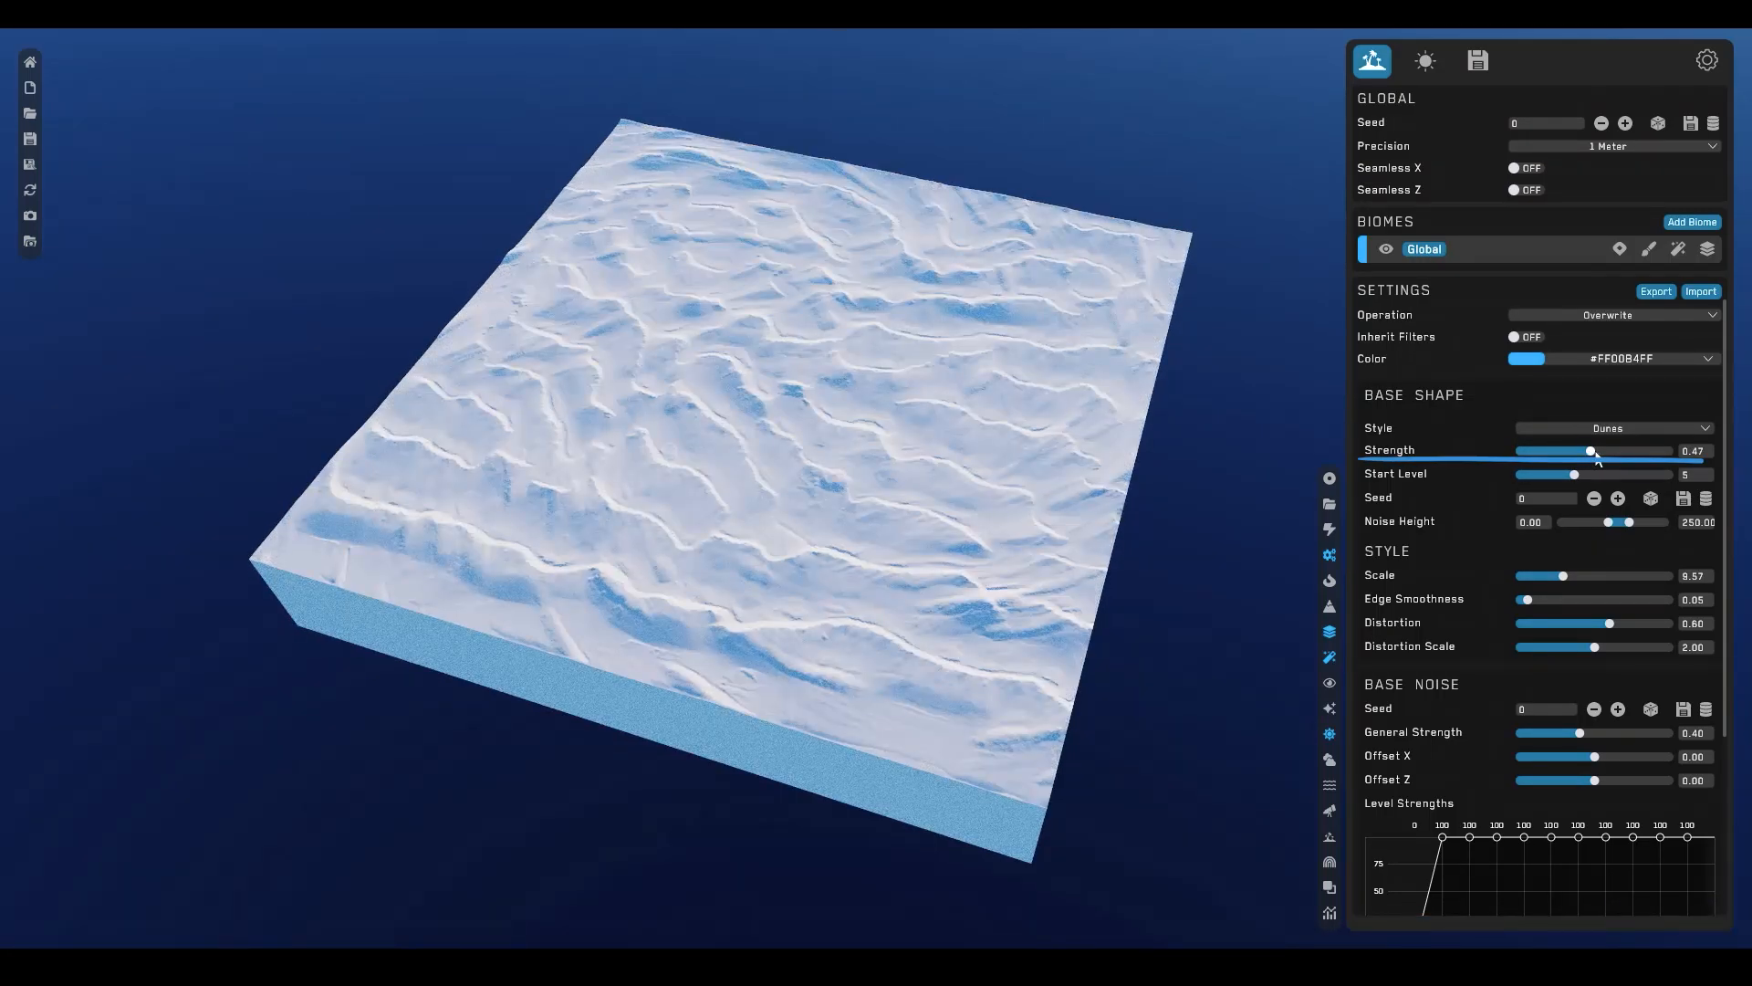
- Try terrain Precision settings of 1/2 Meter and 1/4 Meter on the dunes, inspect the detail, and return it to 1 Meter
key("alt+F9")
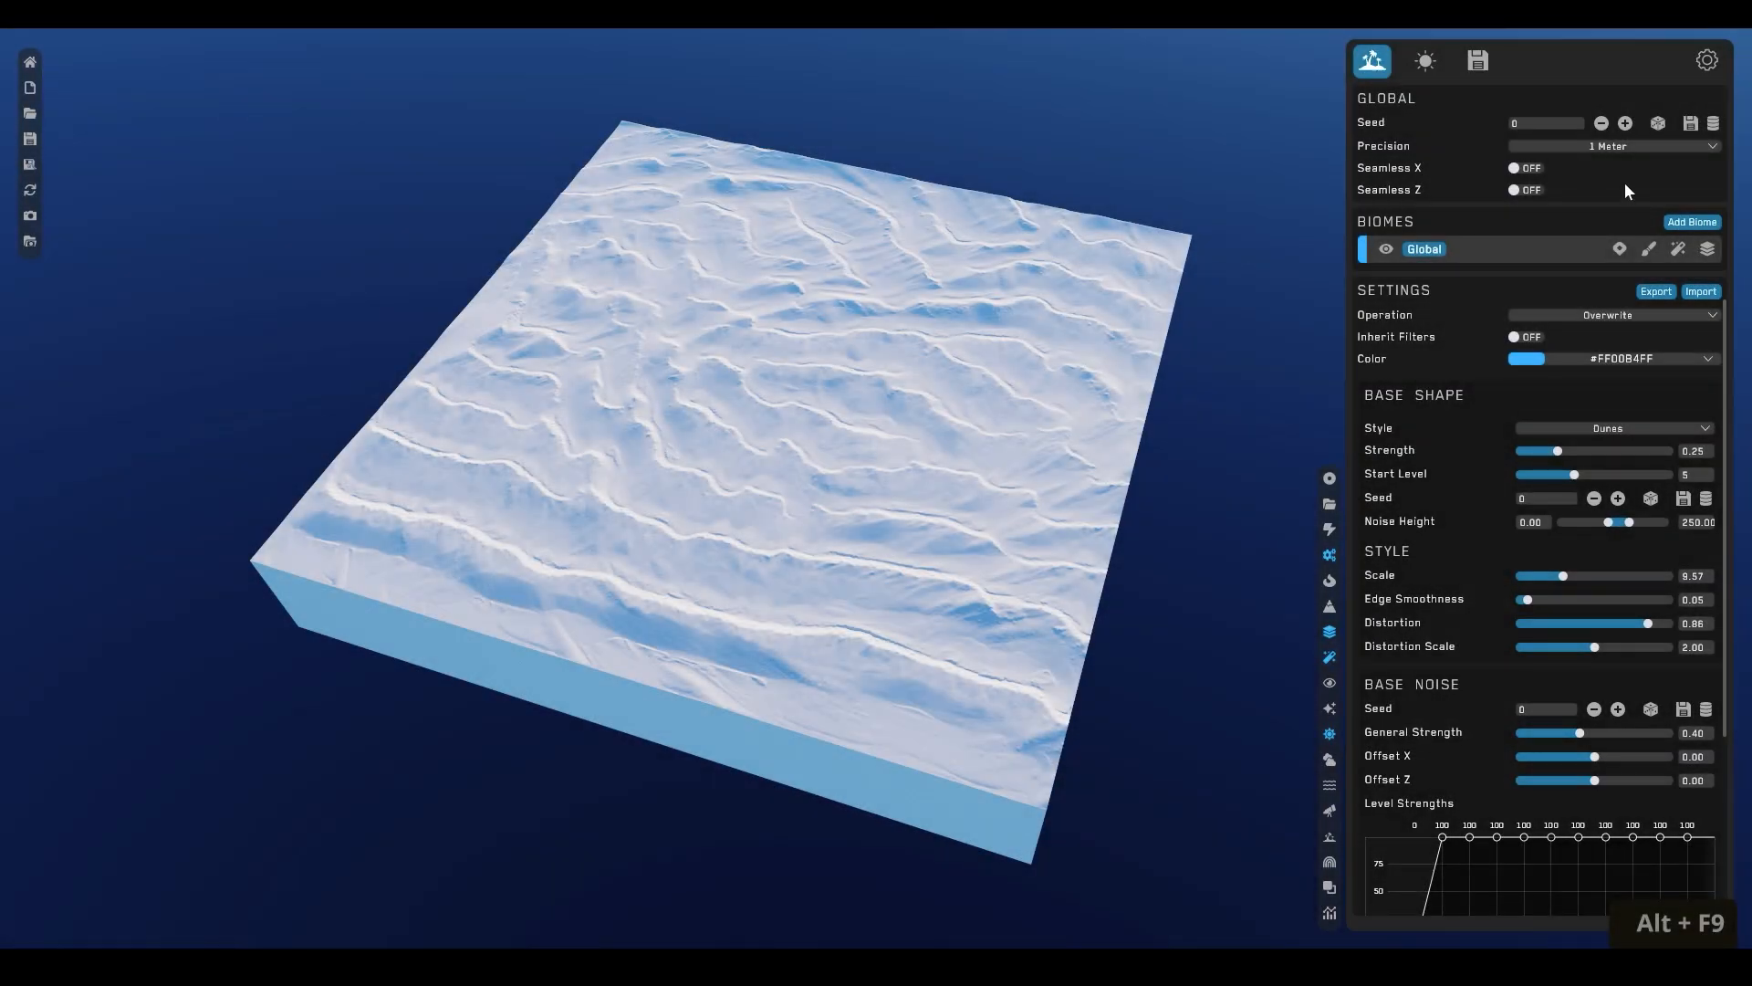
left_click(1624, 146)
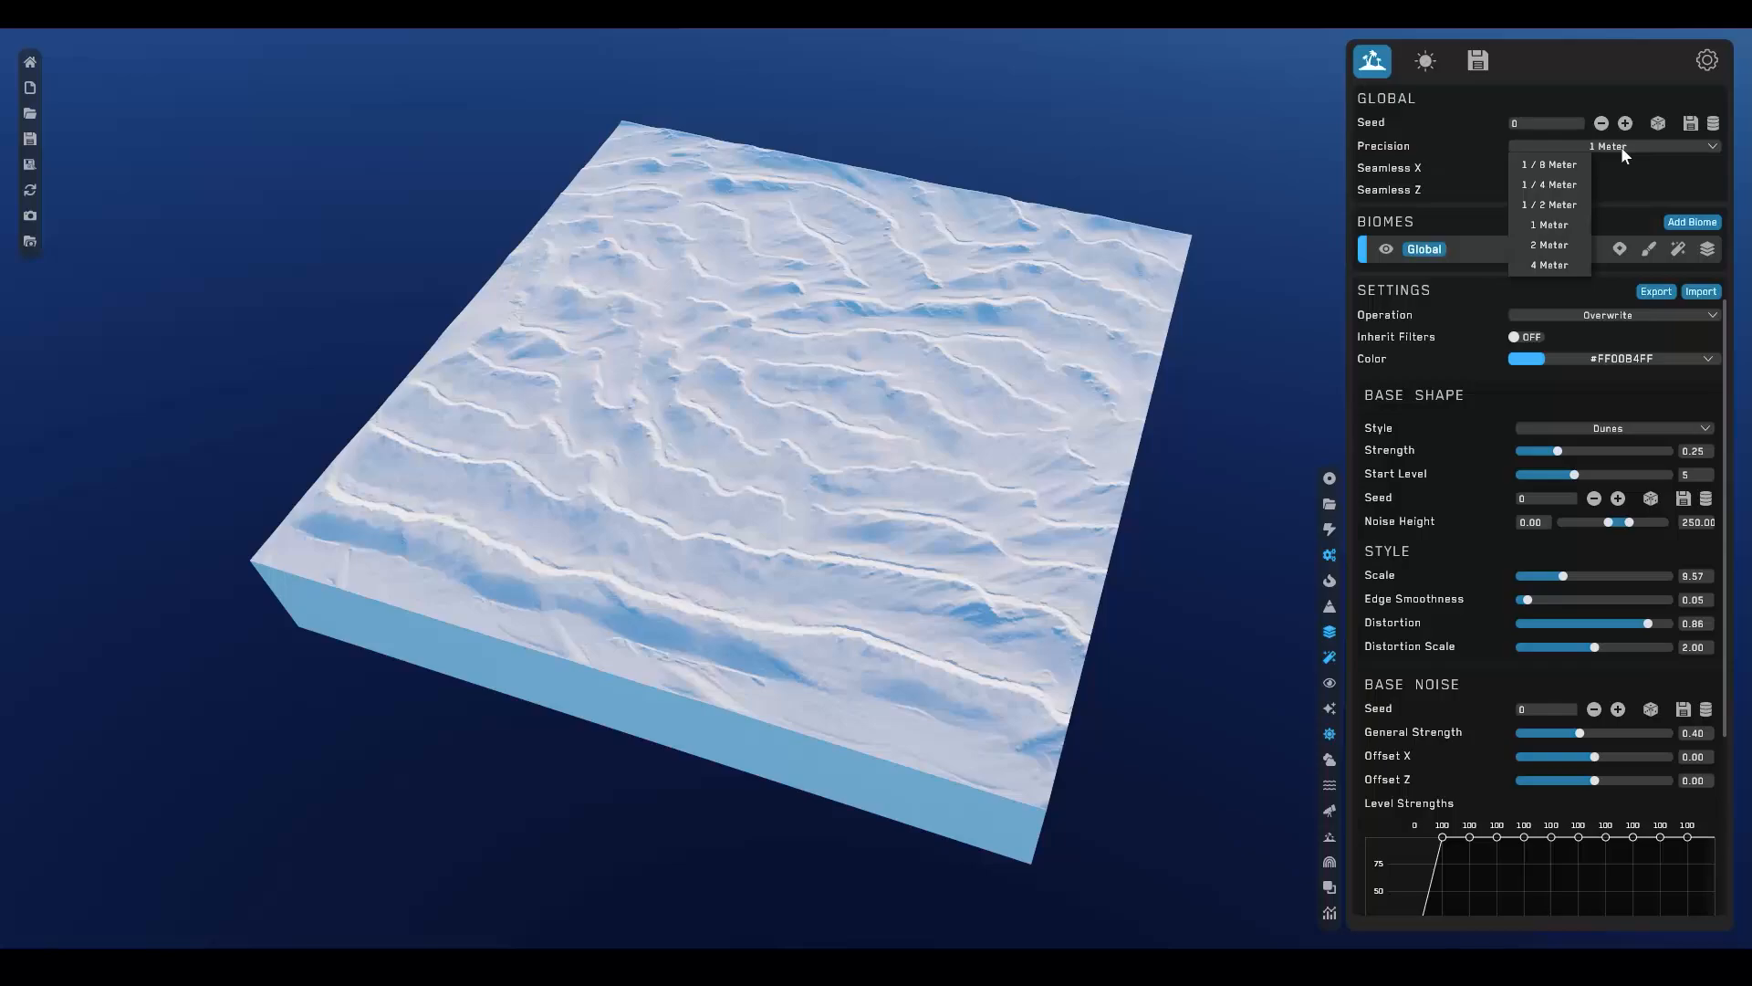
left_click(1555, 207)
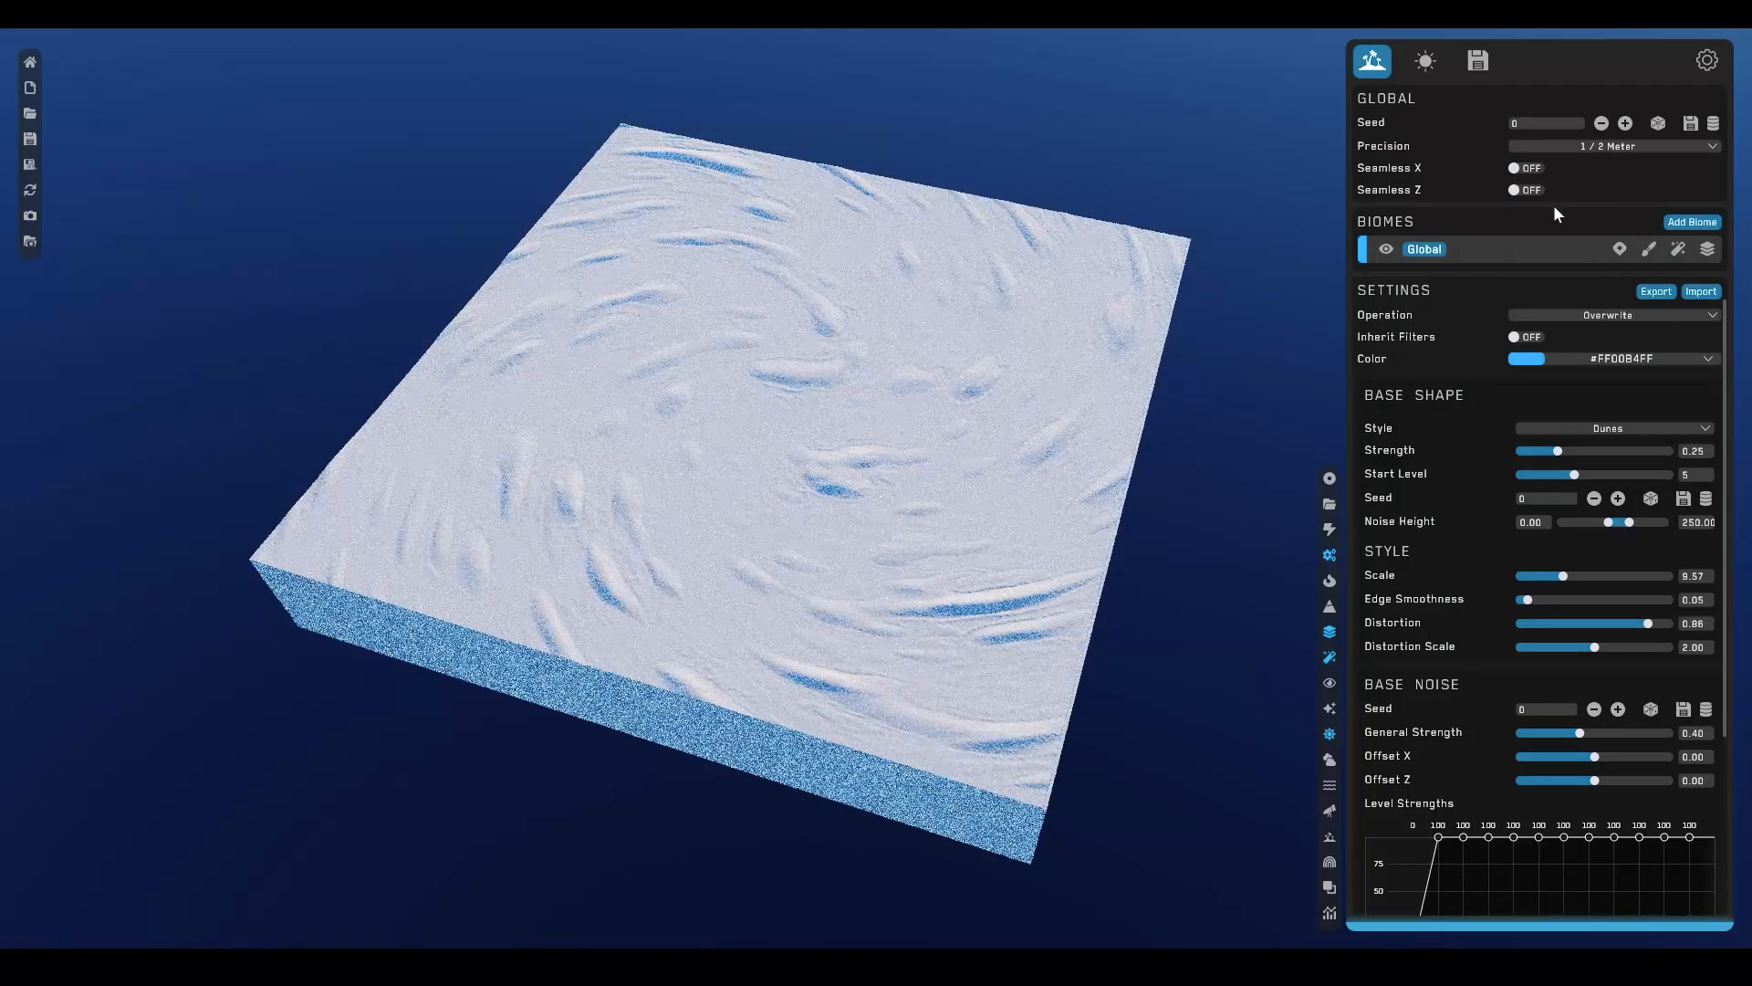
scroll(1553, 205, "up", 5)
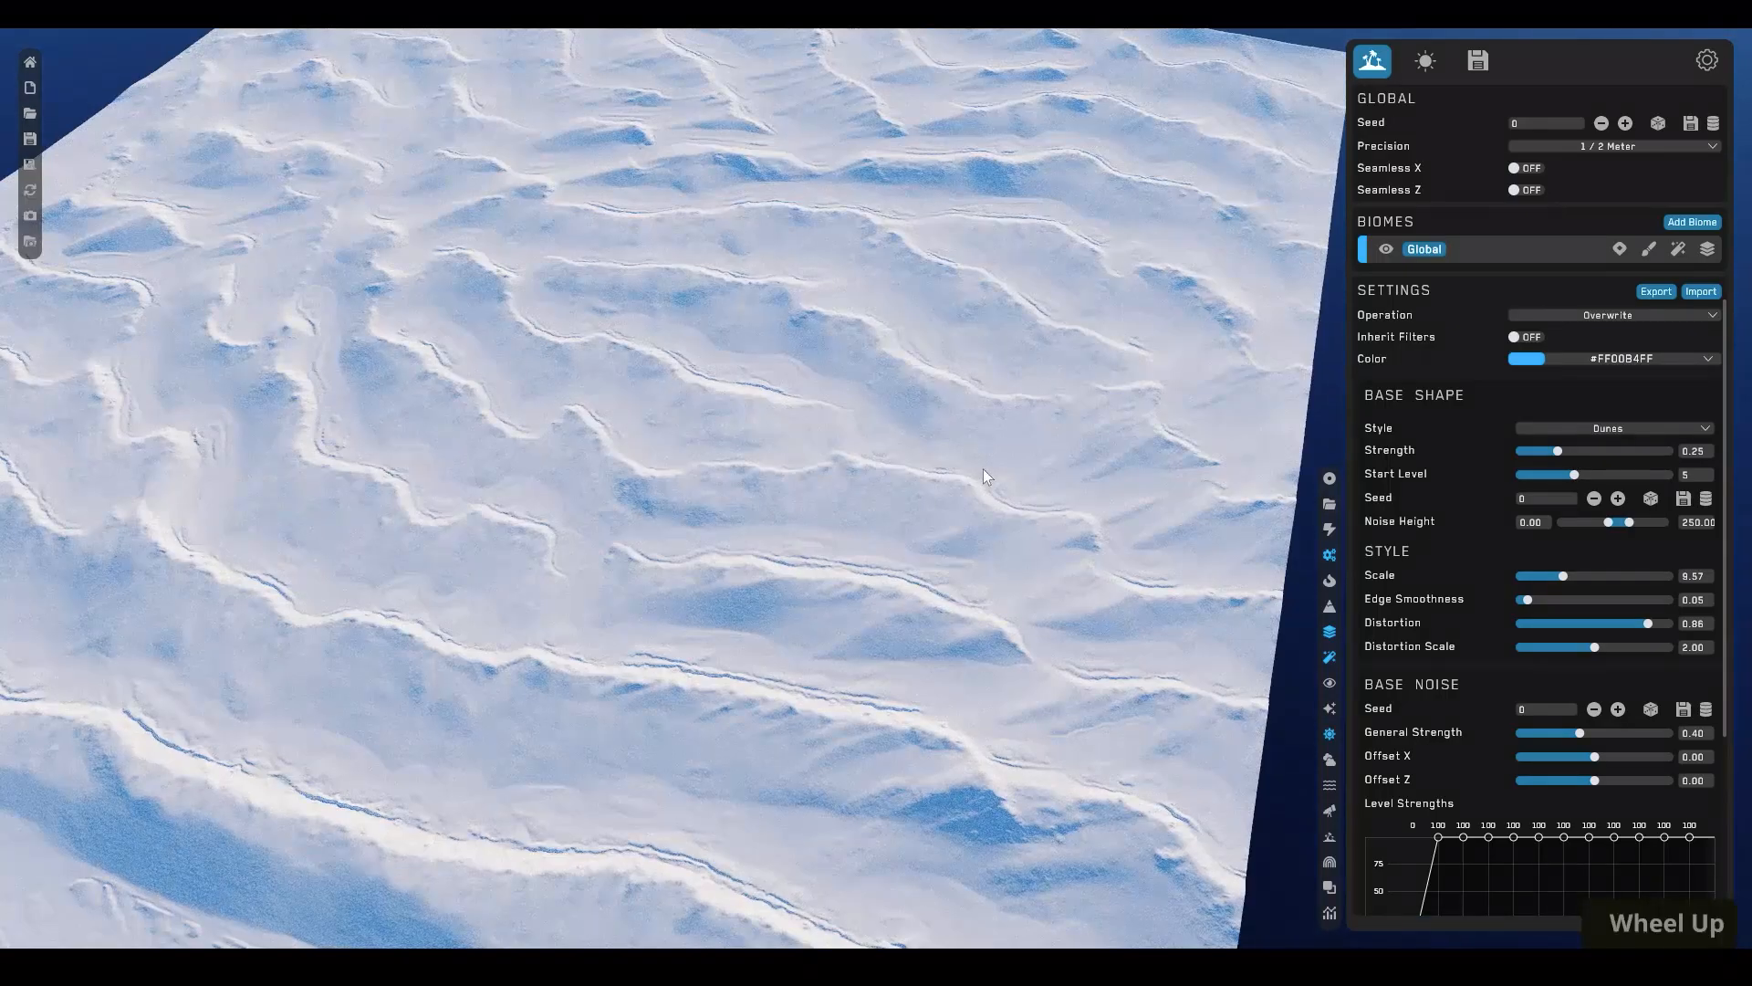
left_click(1577, 146)
left_click(1575, 180)
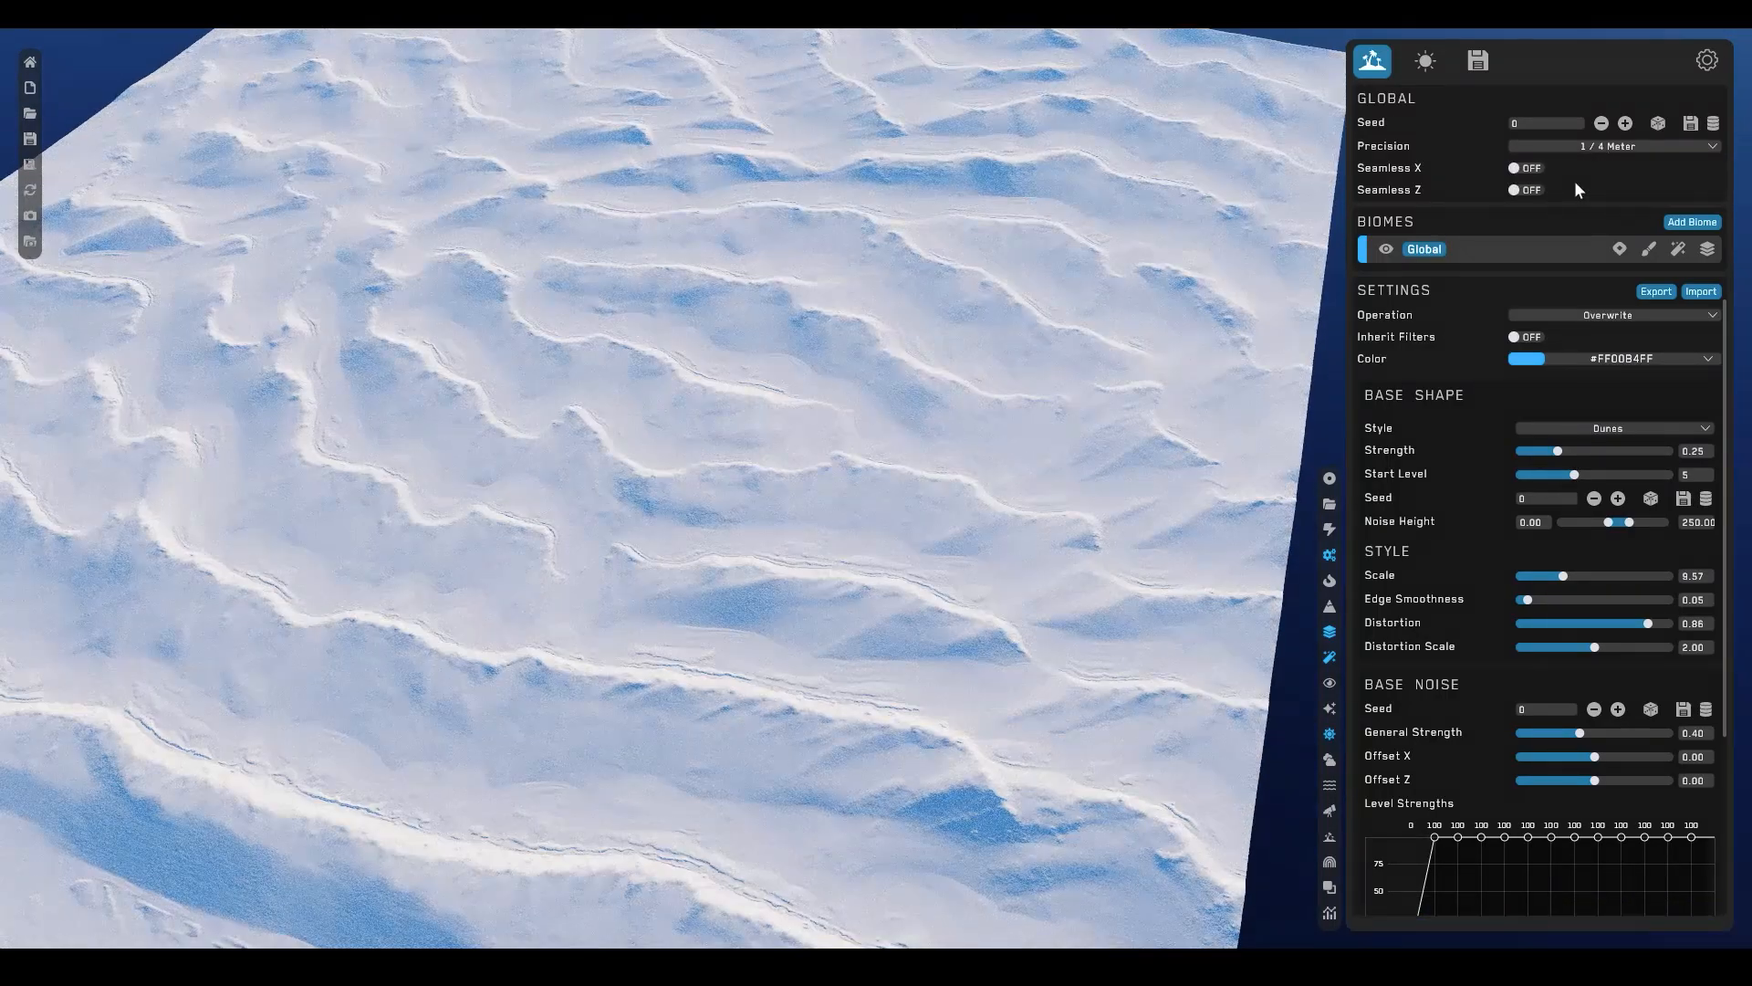
scroll(1574, 181, "up", 3)
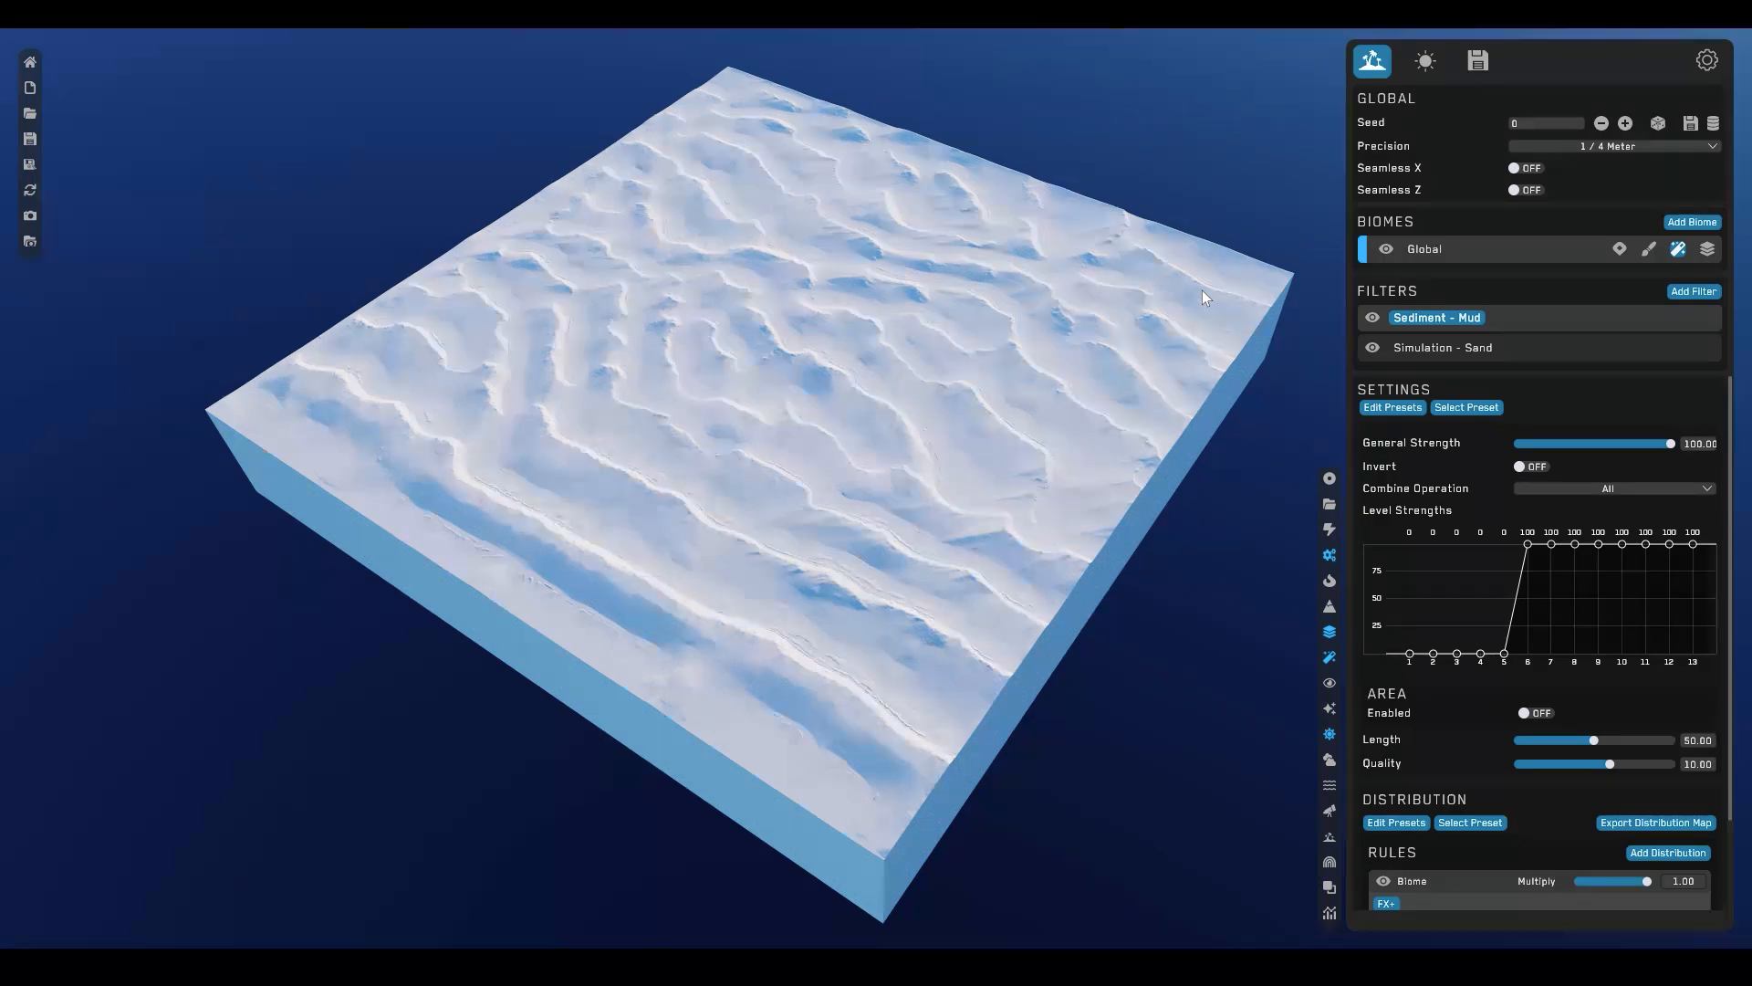
left_click(1634, 146)
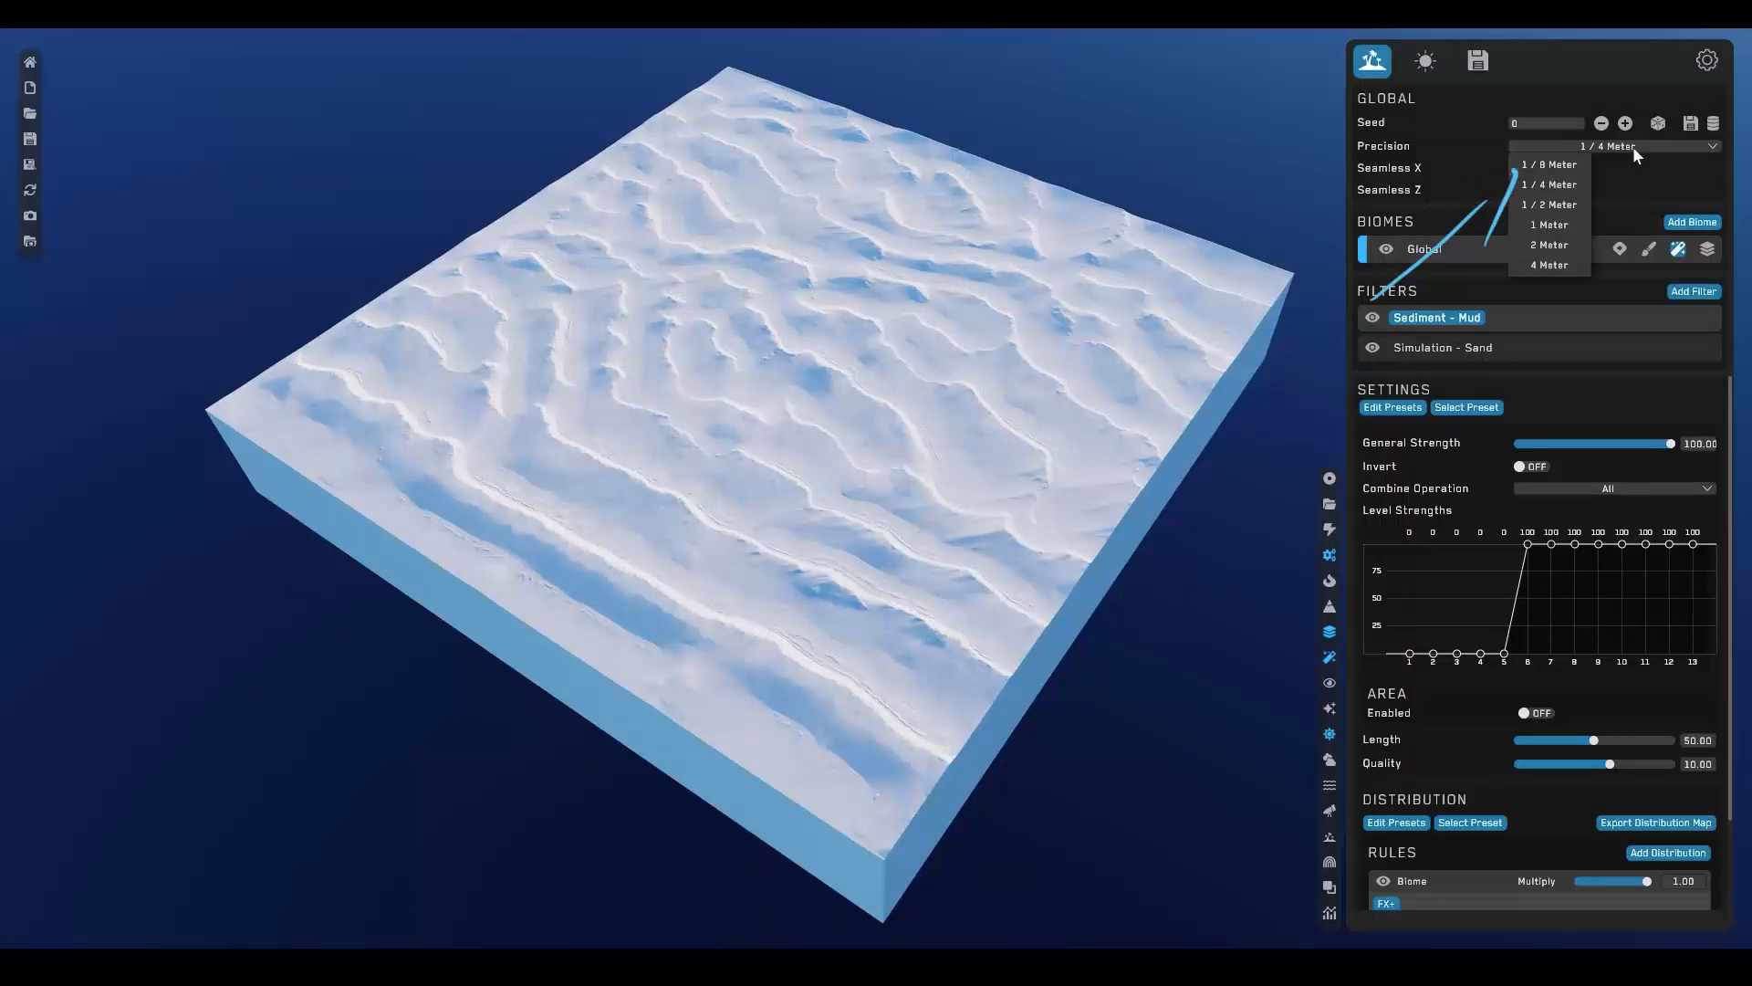
left_click(1551, 225)
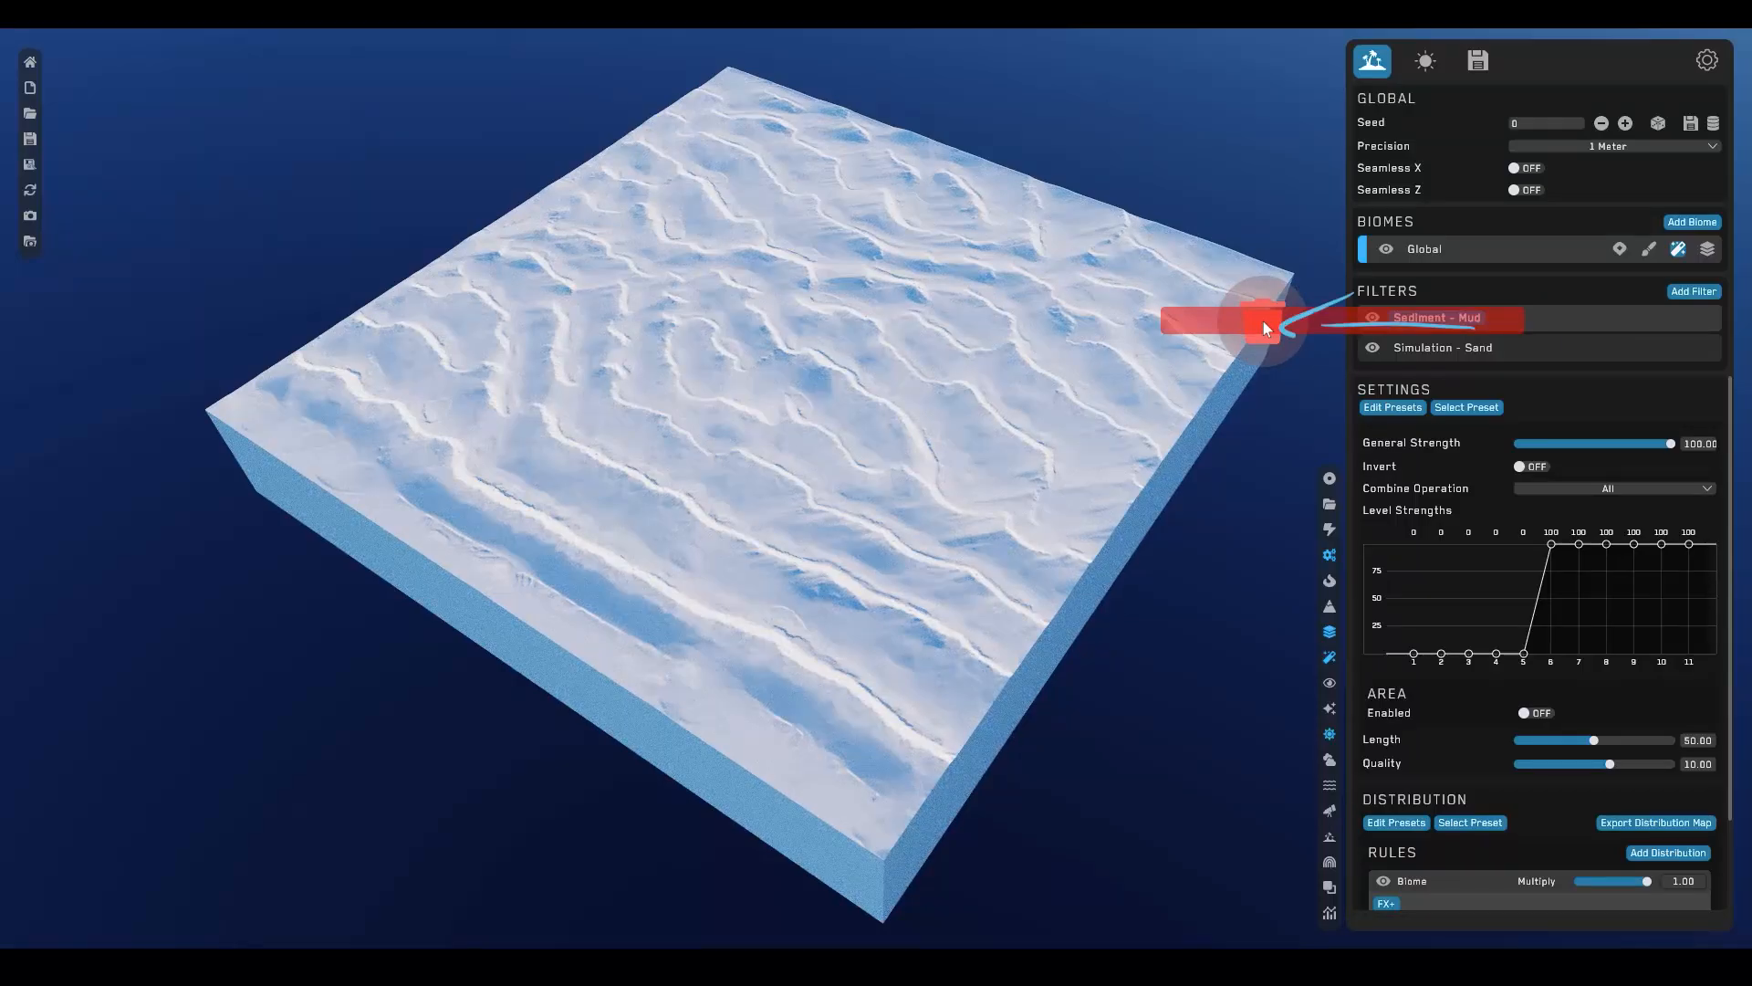
- Delete the Sediment - Mud and Simulation - Sand filters from the Global biome
left_click_drag(1263, 326, 1263, 327)
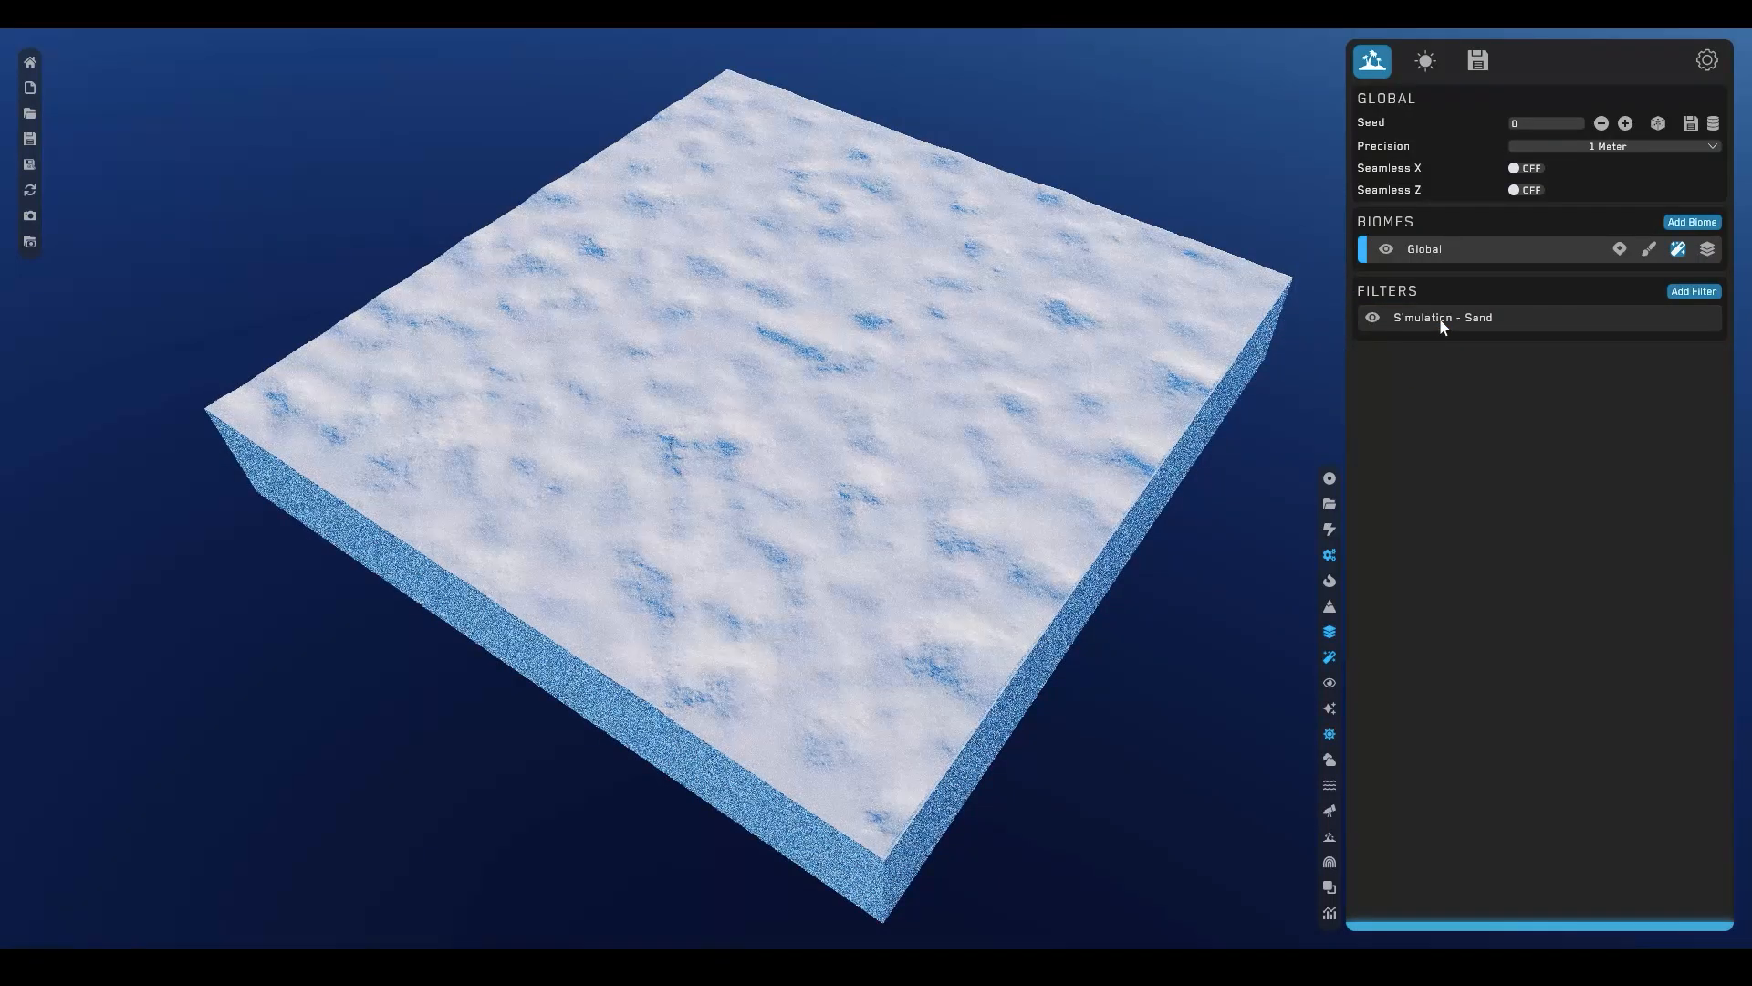
left_click(1440, 319)
left_click_drag(1440, 320, 1290, 324)
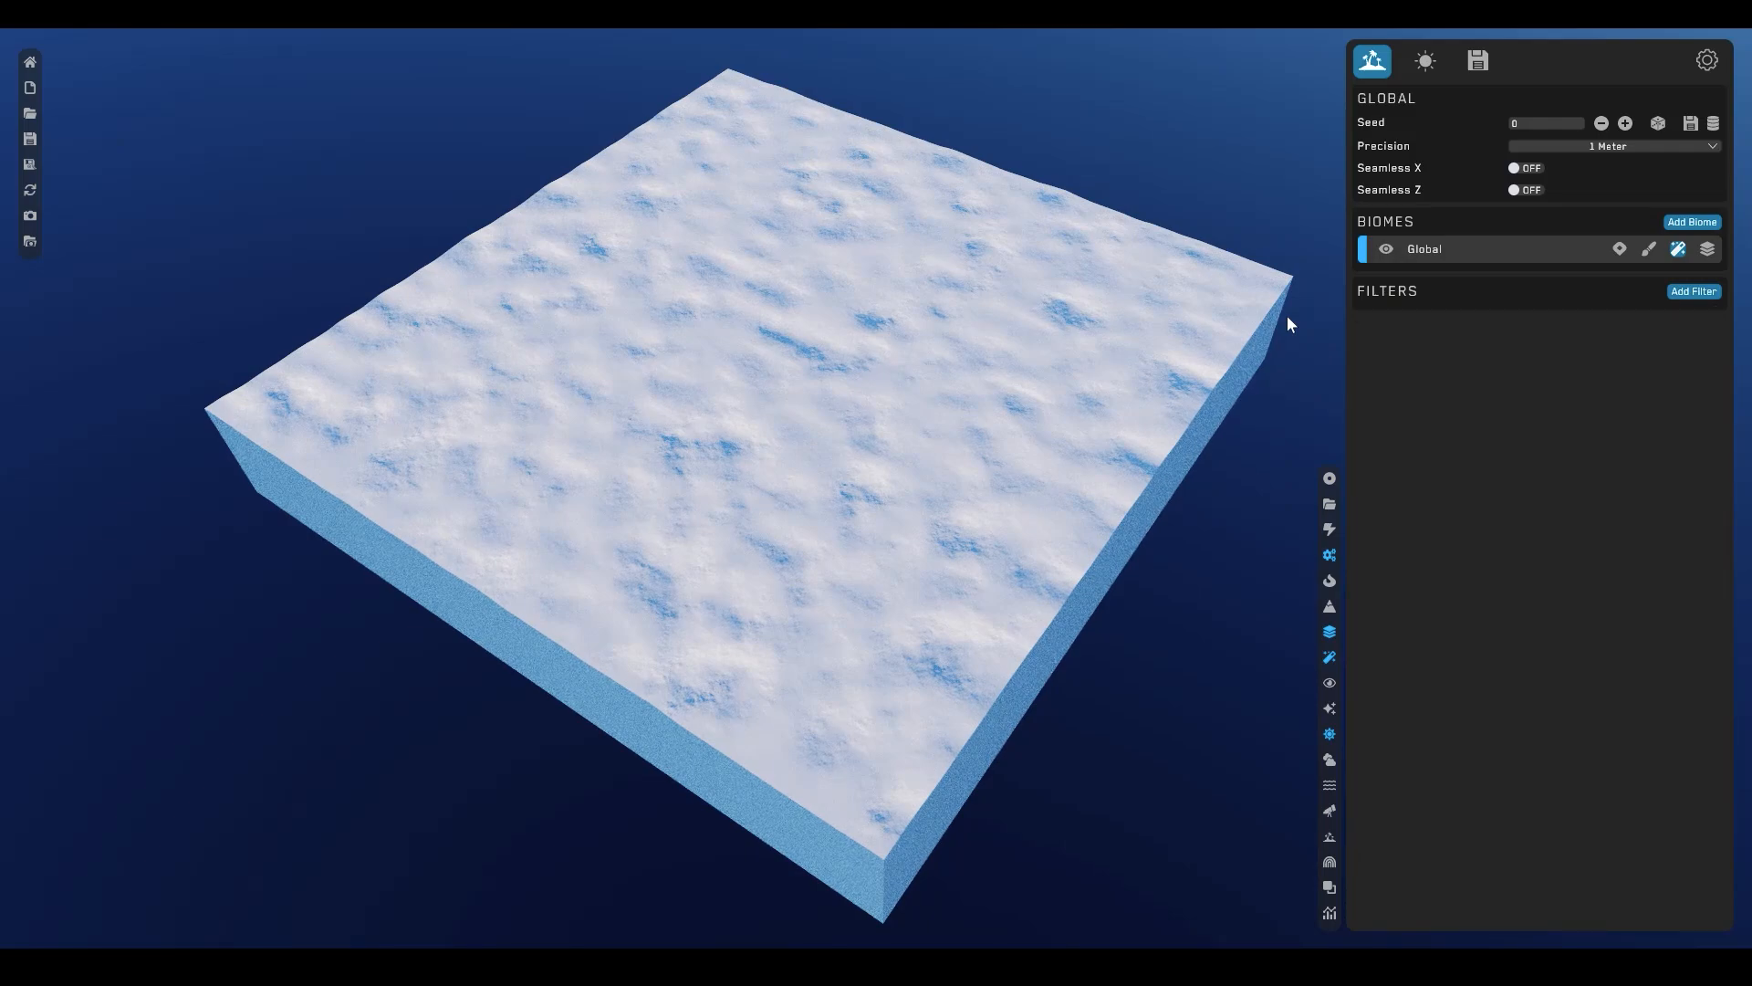
- Set the Global biome's base shape style to Islands
left_click(1420, 253)
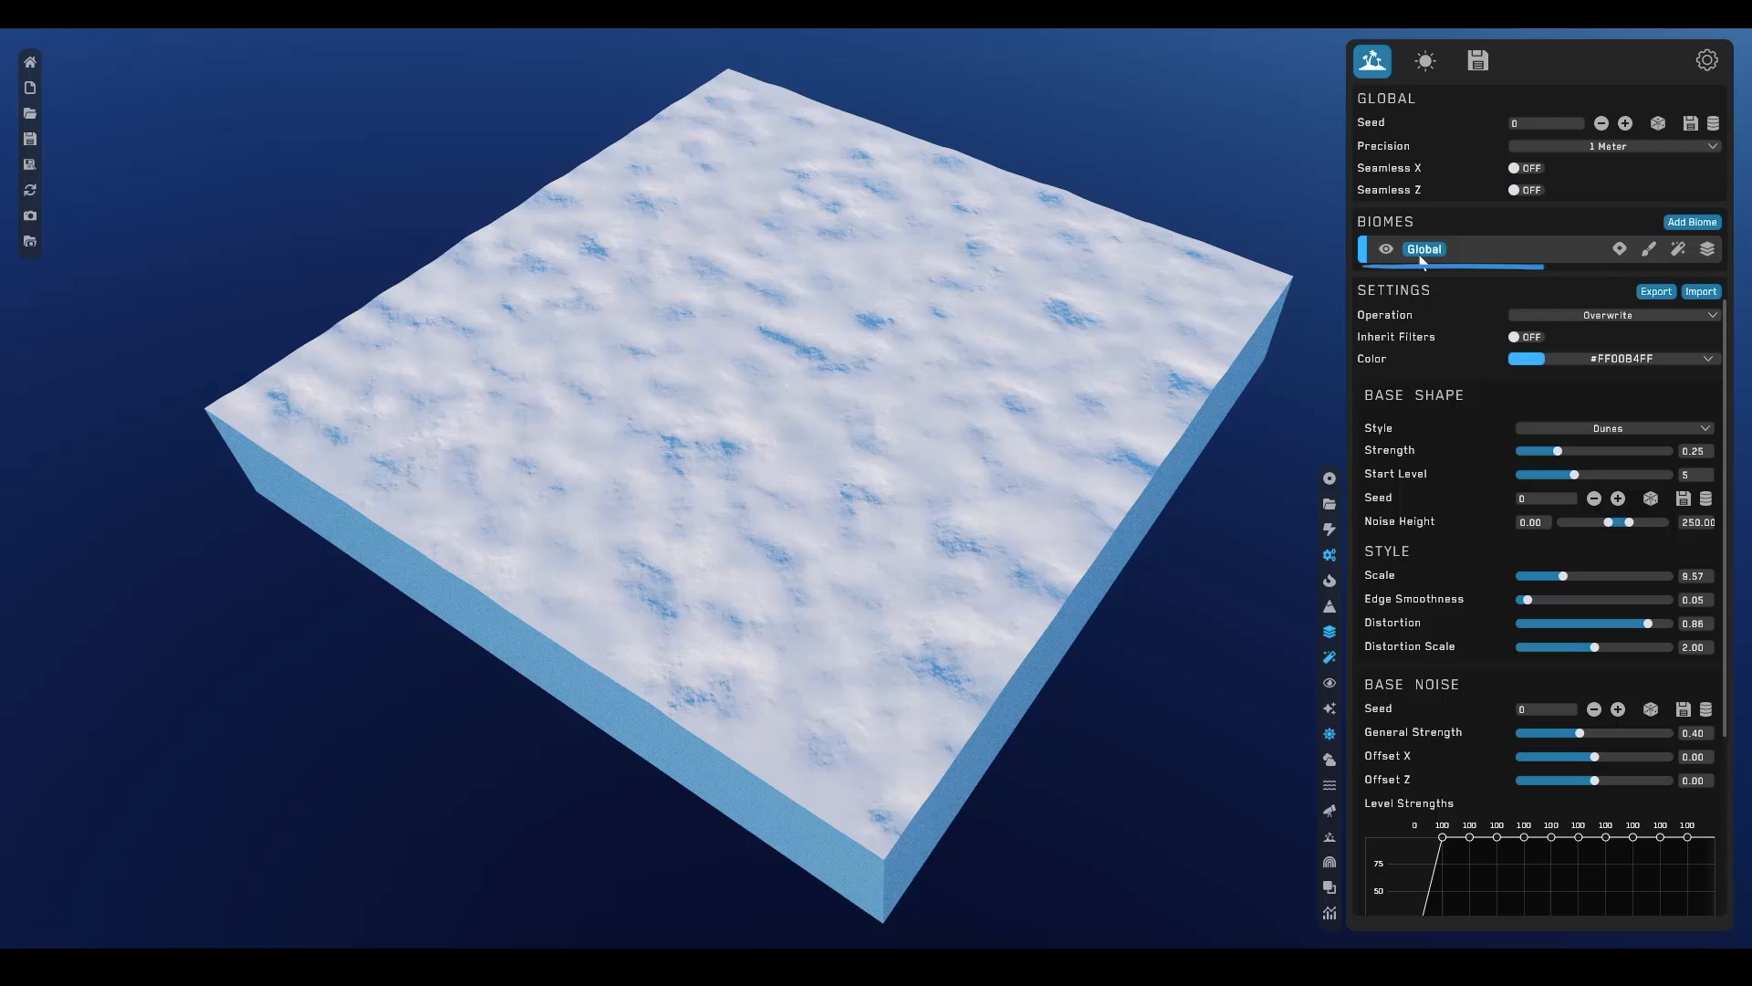
left_click(1603, 430)
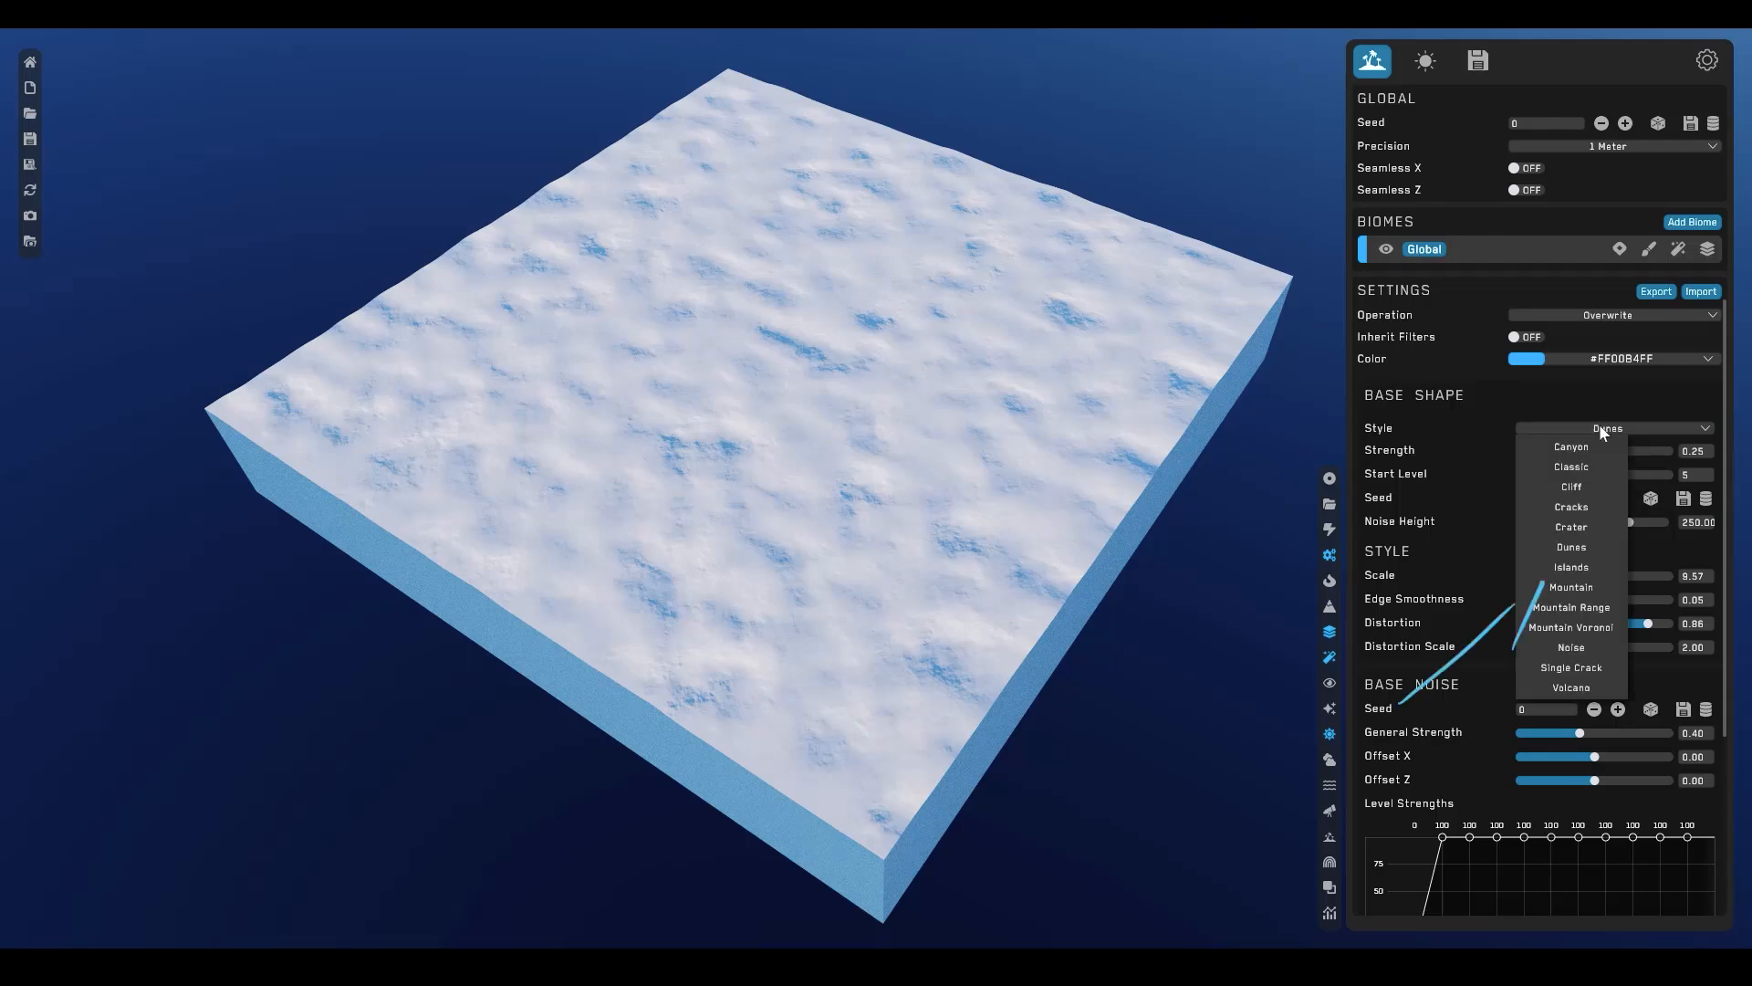
left_click(1599, 571)
key("alt+F9")
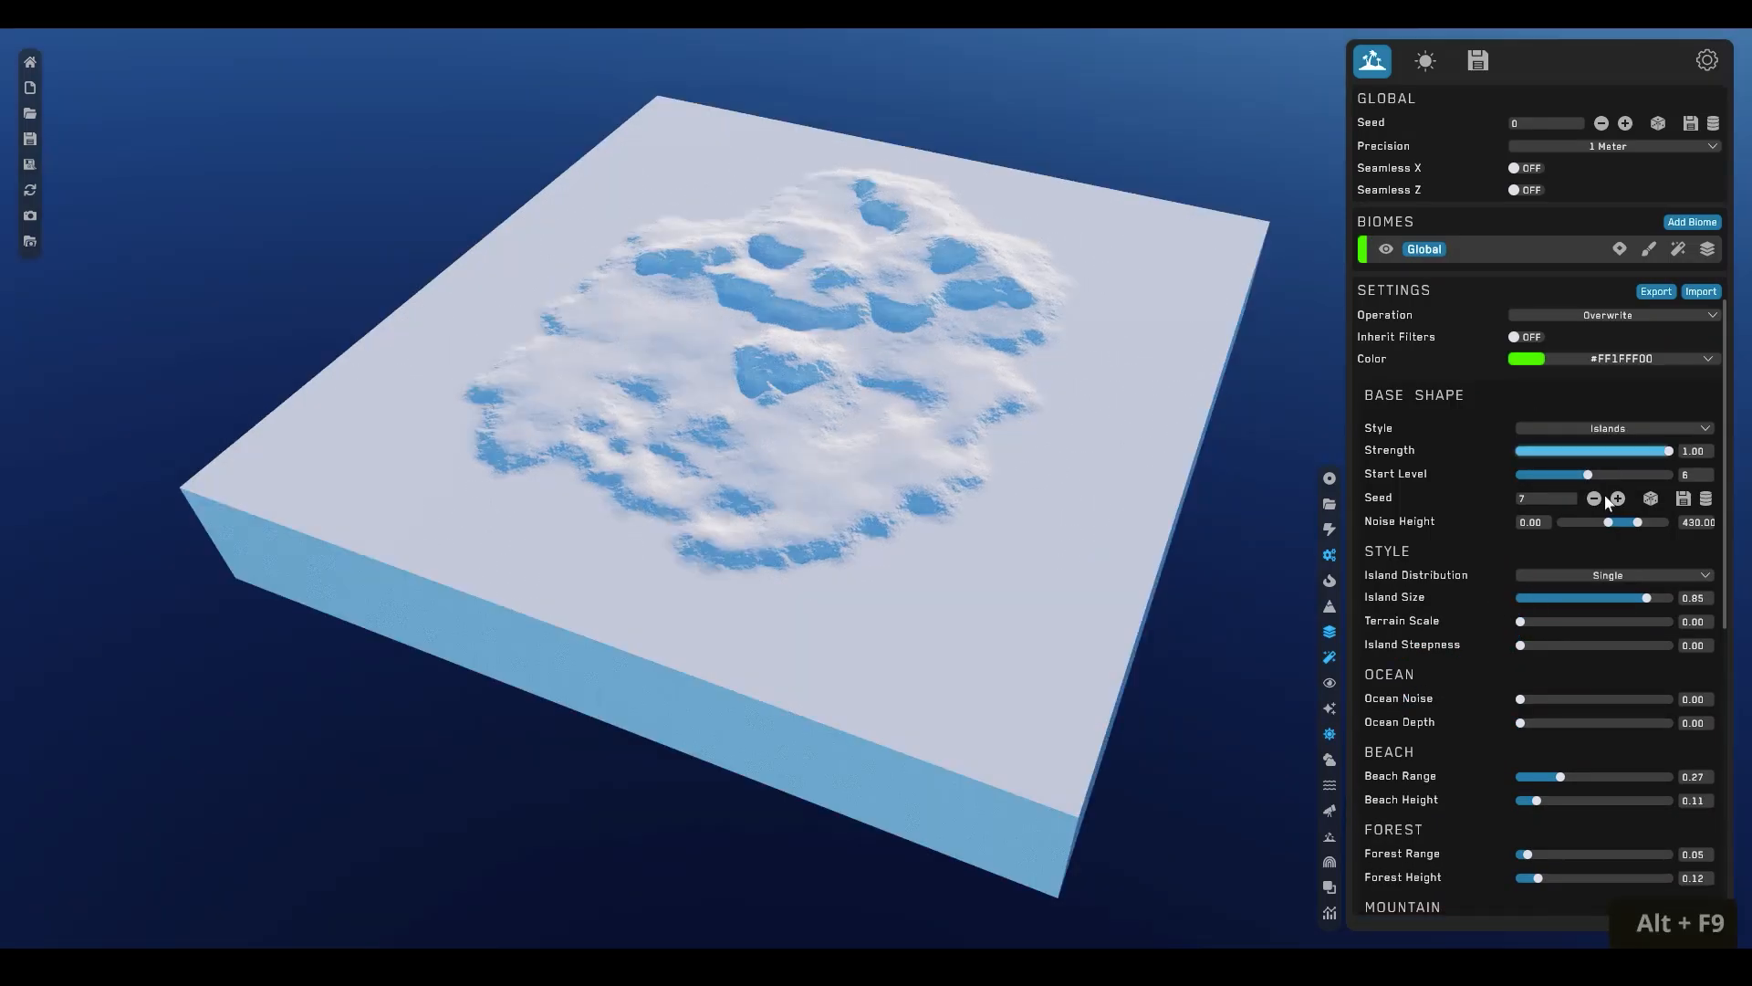
- Set the island's upper Noise Height to 452.94, Island Size 0.96, Ocean Noise 0.67, Beach Range 0.19, Beach Height 0.12 and Mountain Height 0.88
left_click_drag(1638, 522, 1640, 527)
left_click_drag(1647, 598, 1663, 598)
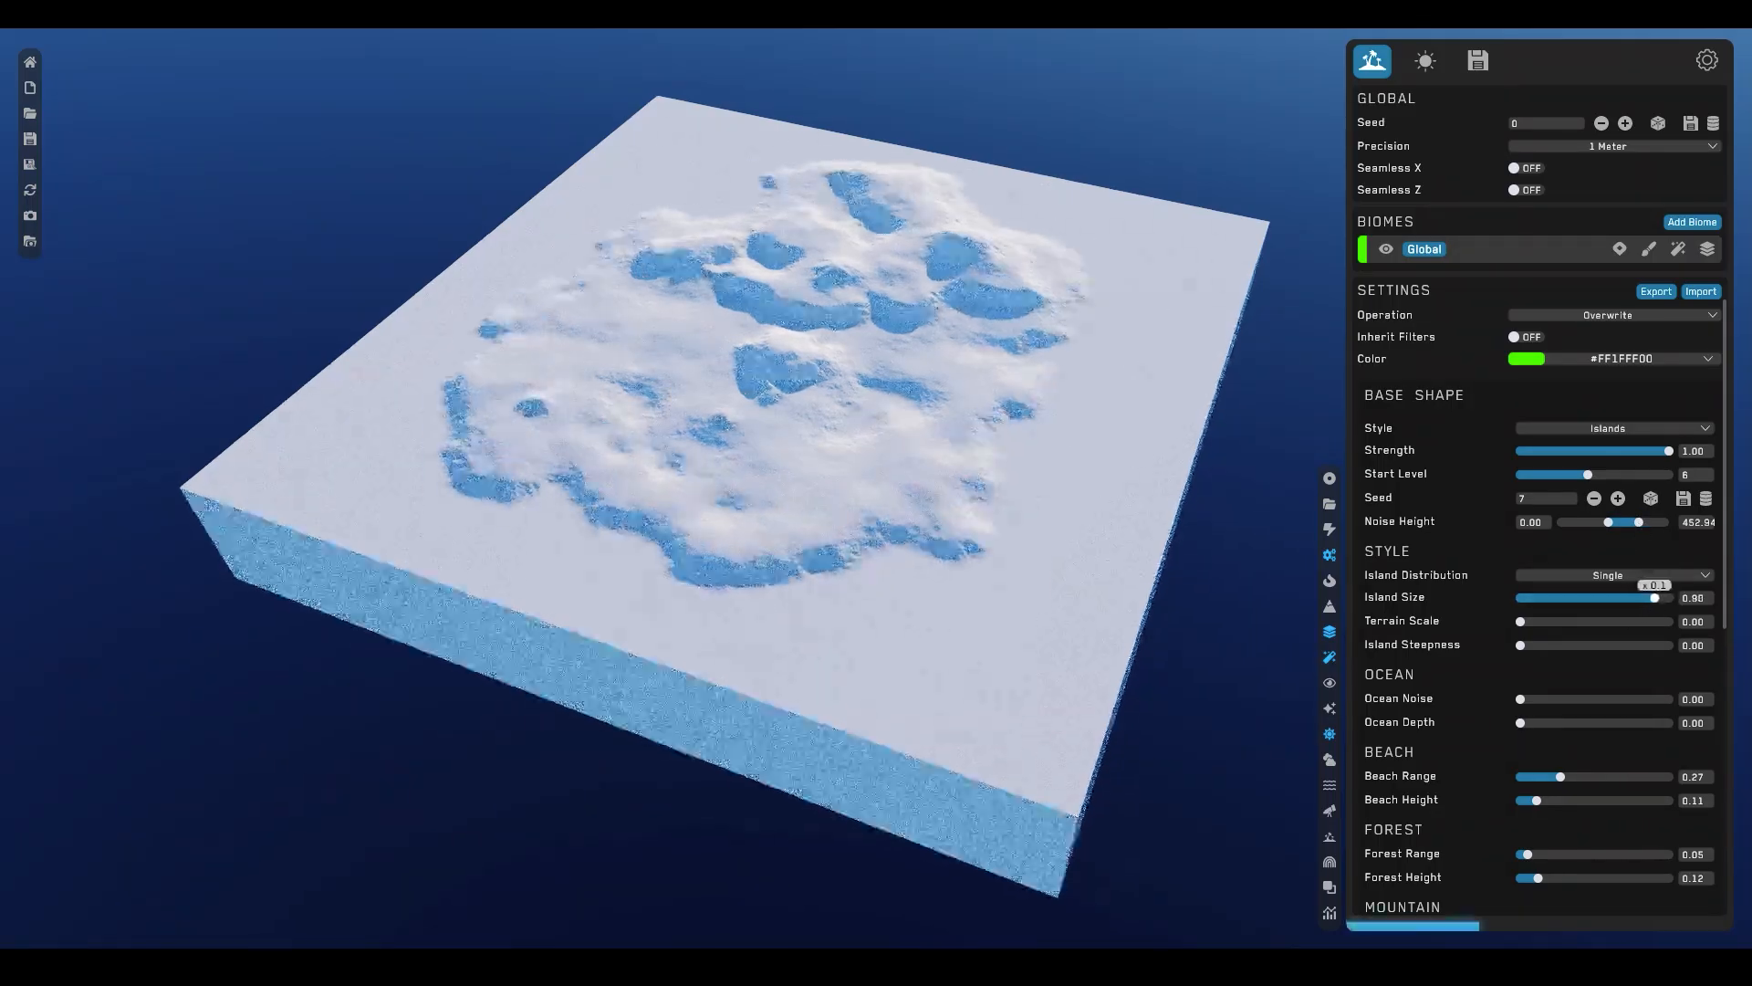
left_click_drag(1521, 699, 1620, 700)
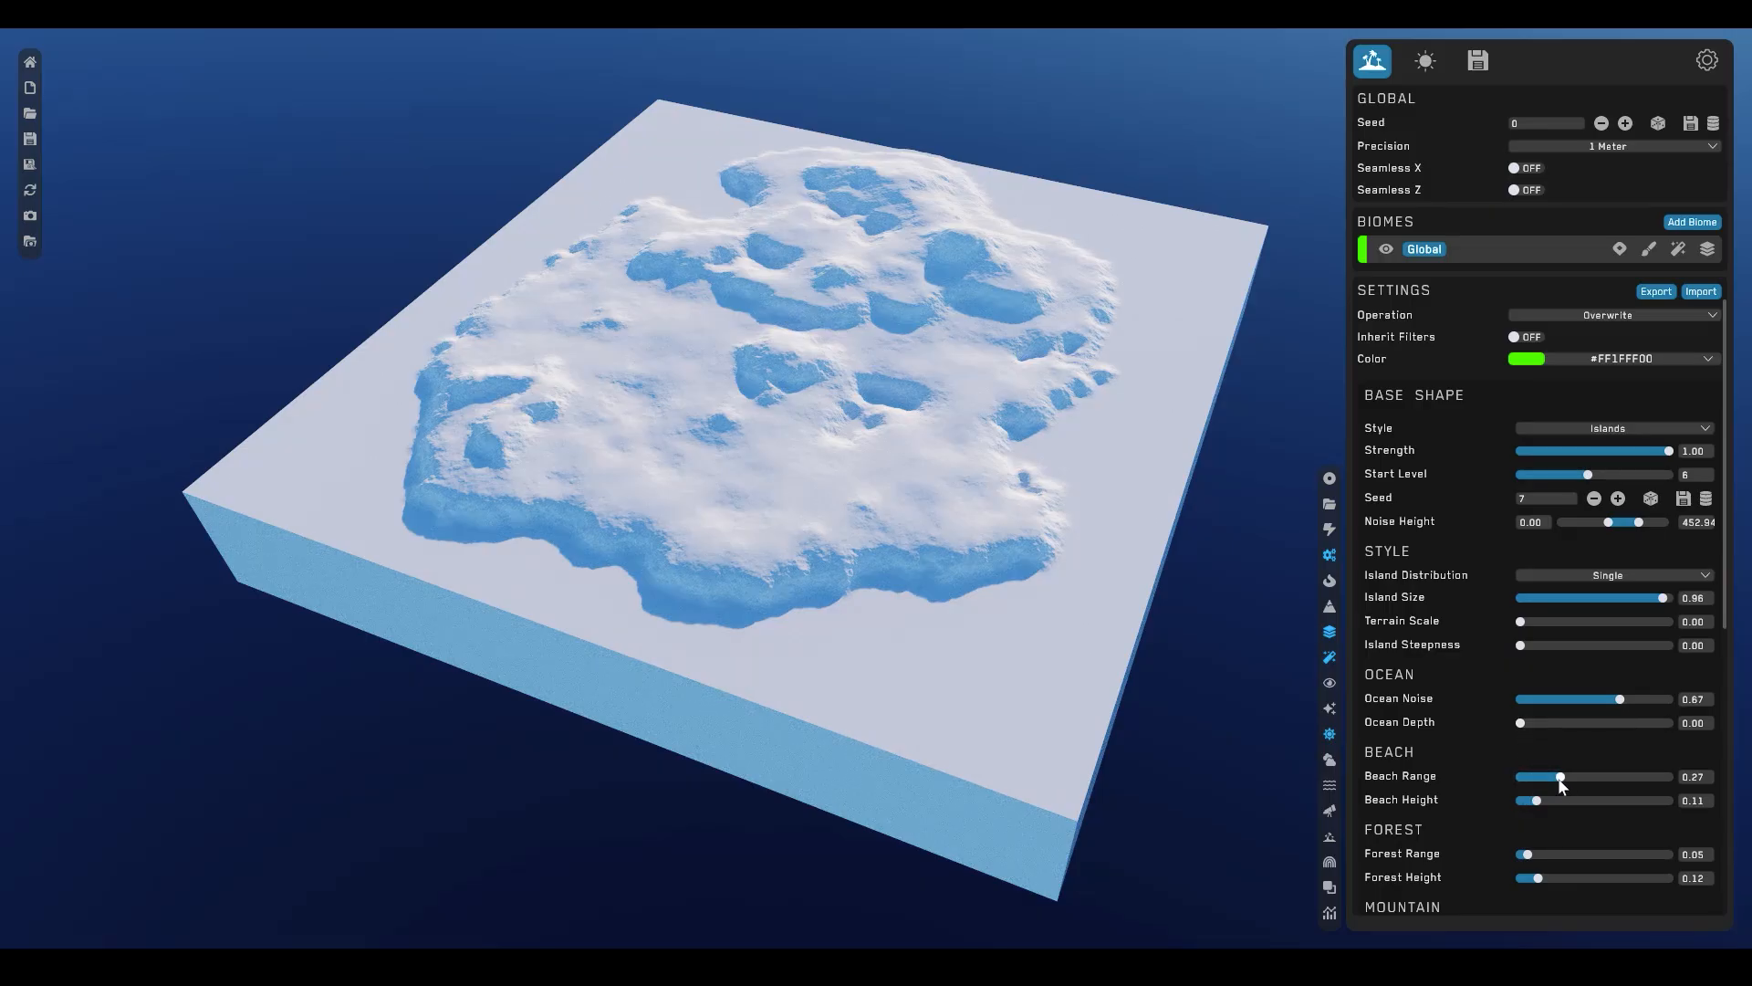
left_click_drag(1560, 782, 1652, 859)
scroll(1447, 840, "down", 1)
scroll(1421, 829, "down", 1)
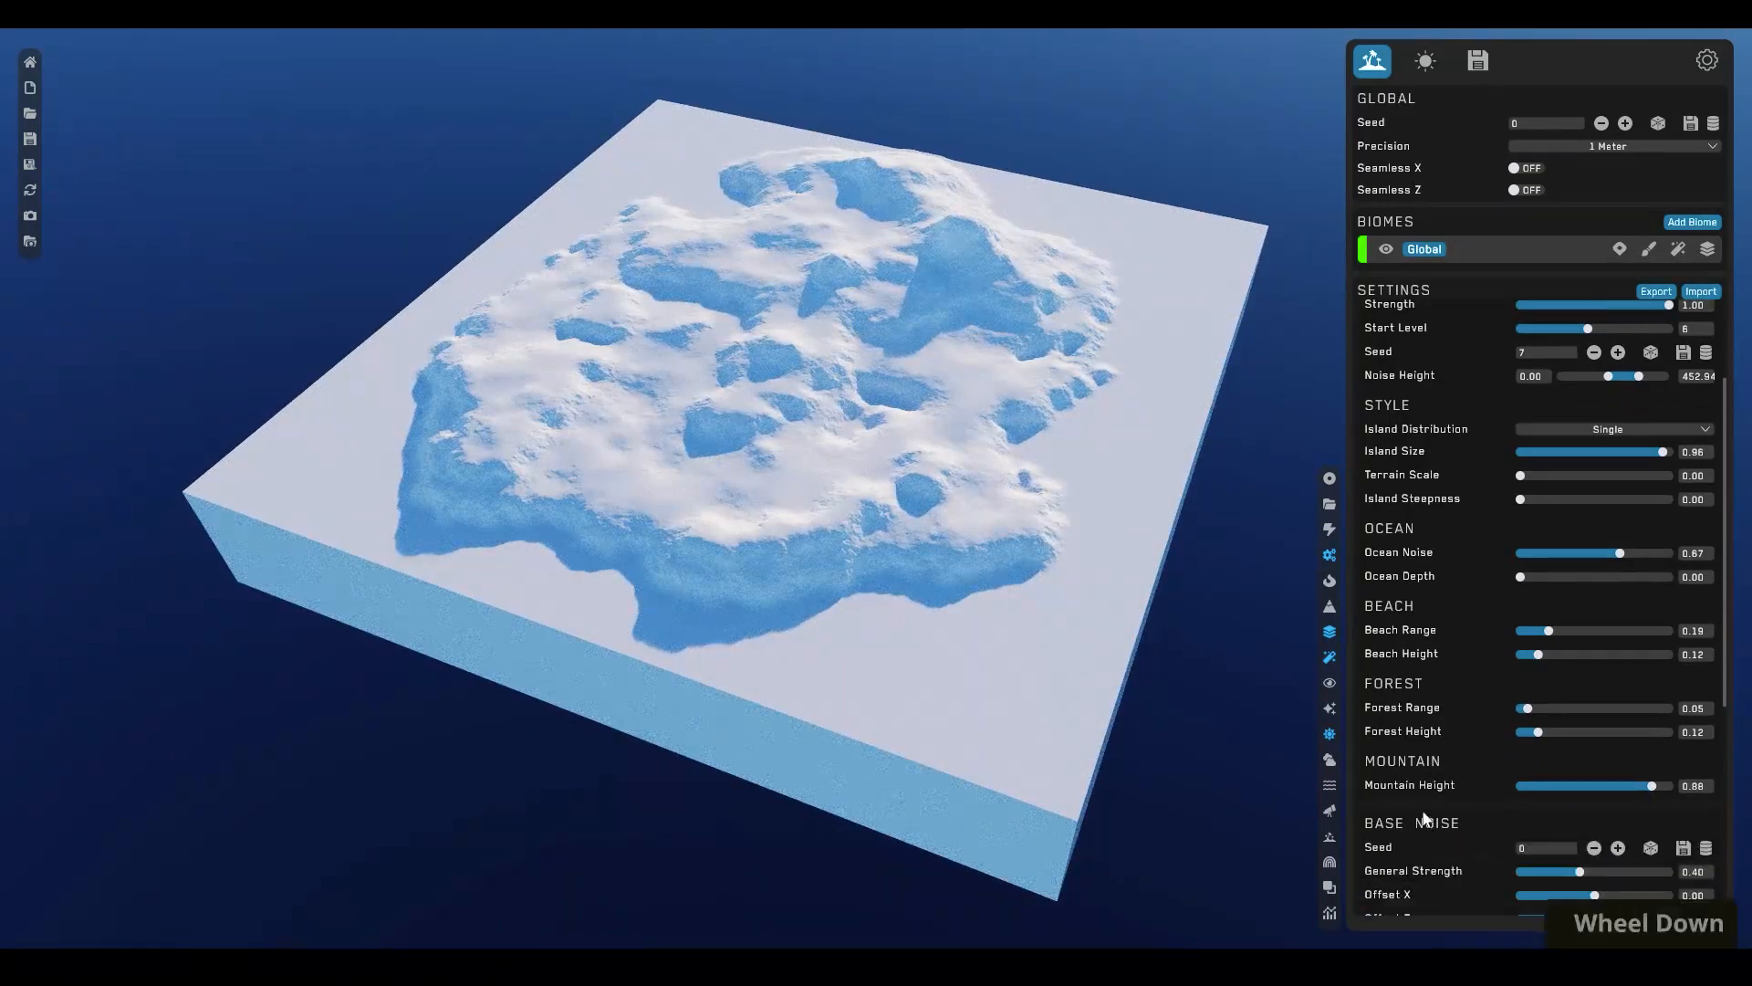
- Turn on the water and lower its Water Offset so the island rises above the sea surface
left_click(1331, 786)
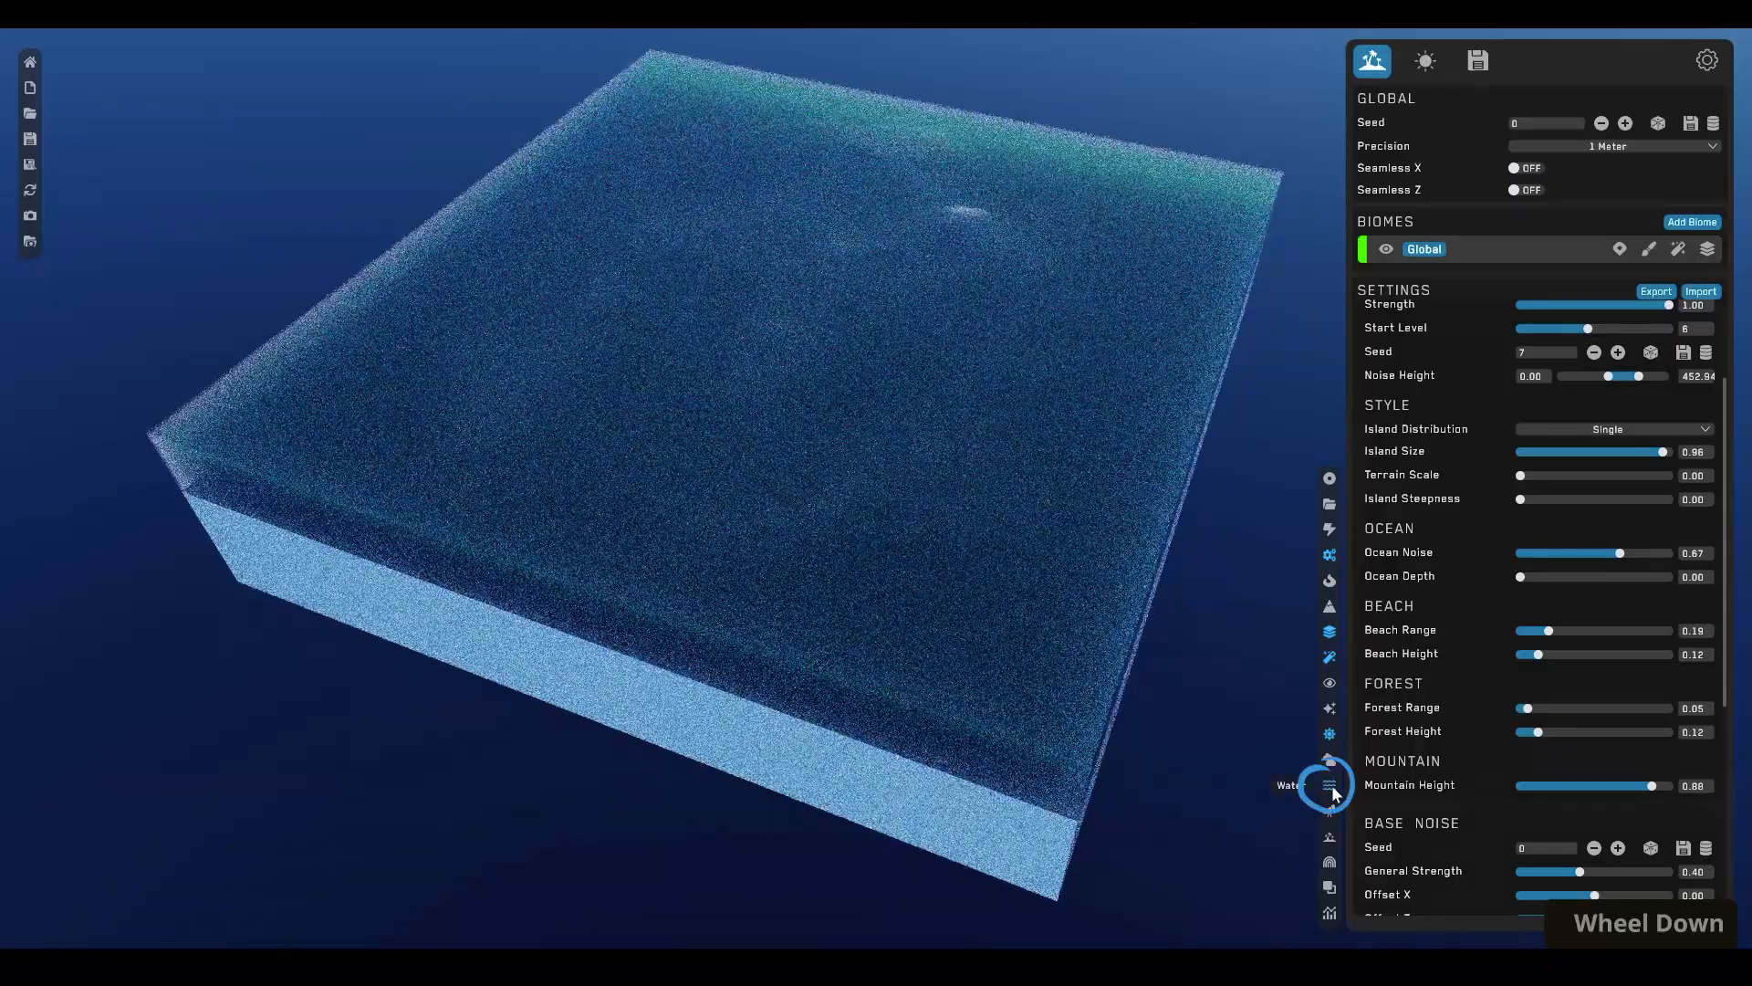
scroll(1468, 719, "down", 3)
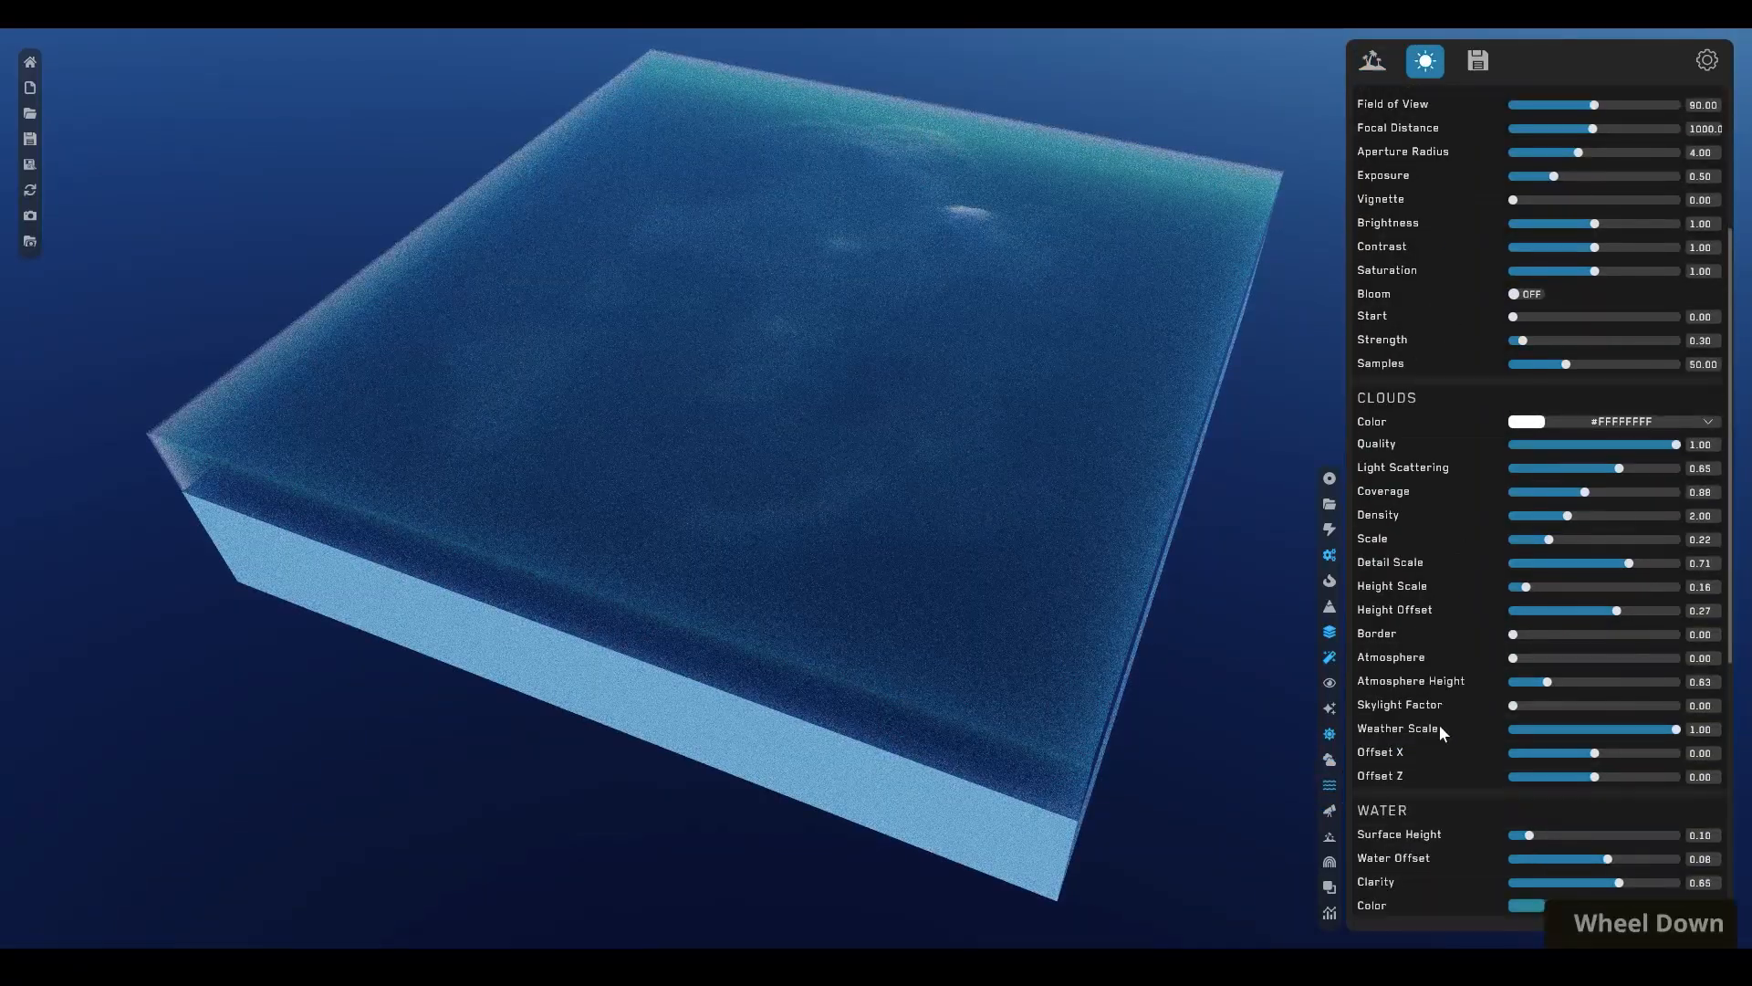
scroll(1439, 725, "down", 2)
left_click_drag(1548, 730, 1597, 731)
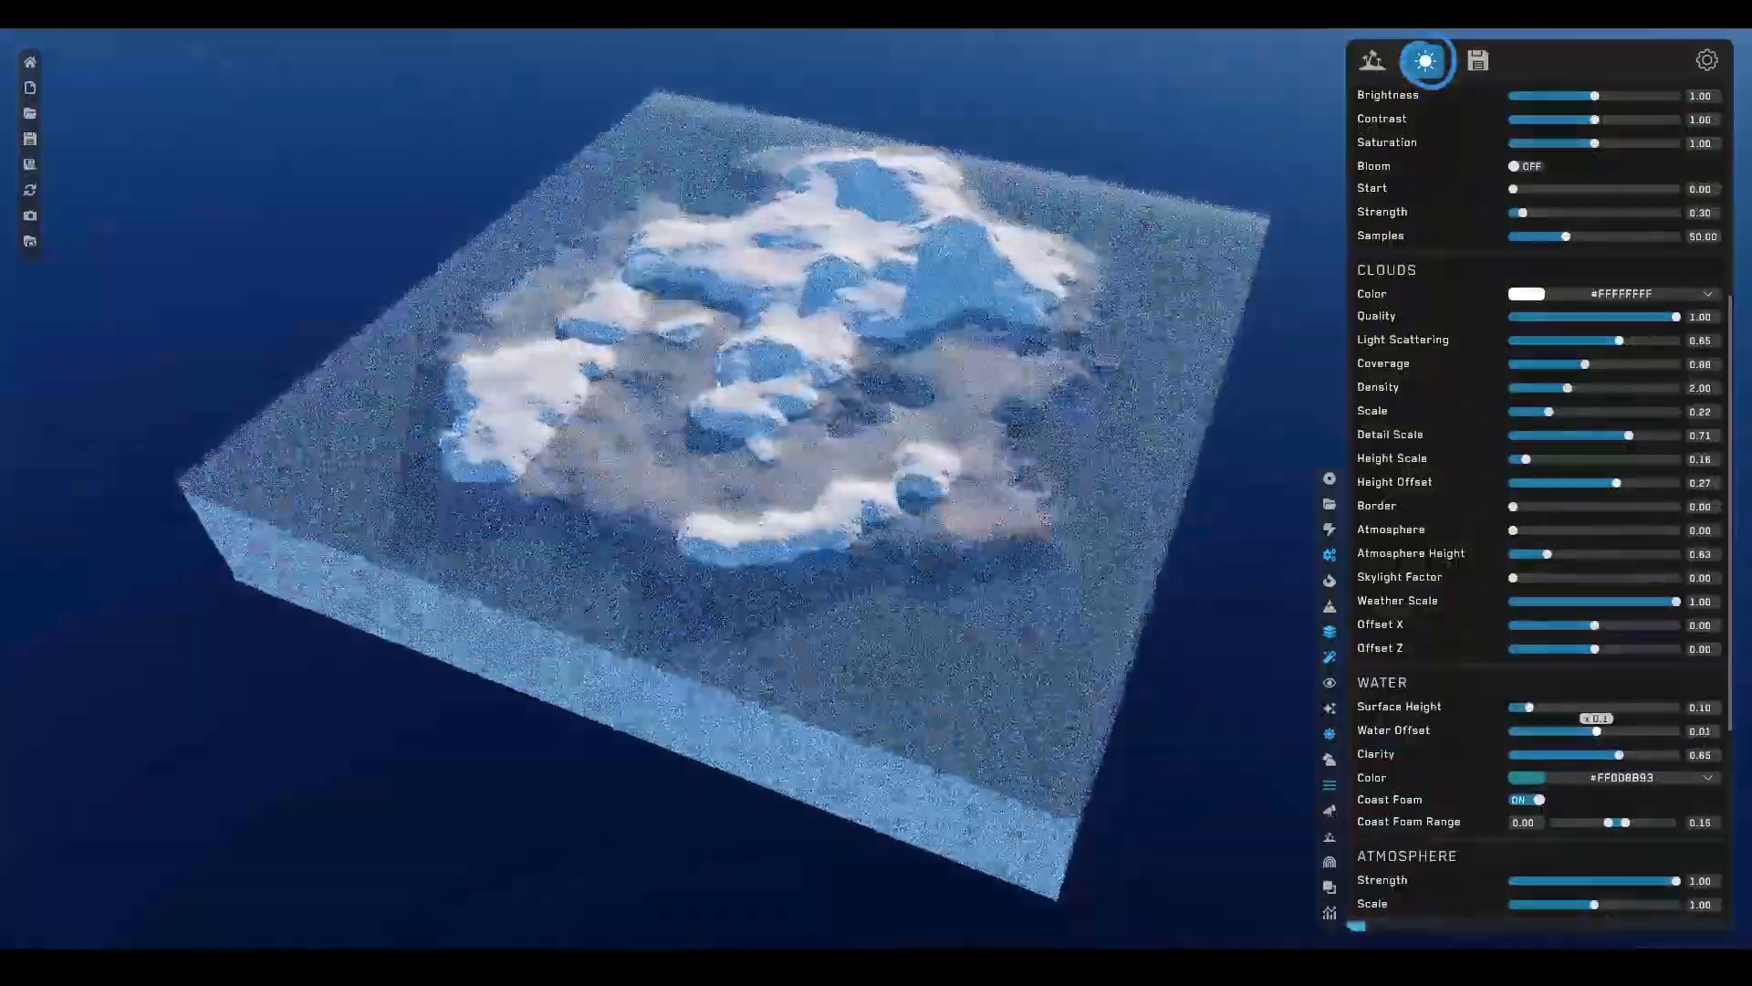
- Raise the Global biome's Base Noise General Strength to about 0.48 and set the lower Noise Height to -3.67
left_click(1373, 62)
scroll(1552, 731, "down", 1)
left_click_drag(1580, 800, 1594, 799)
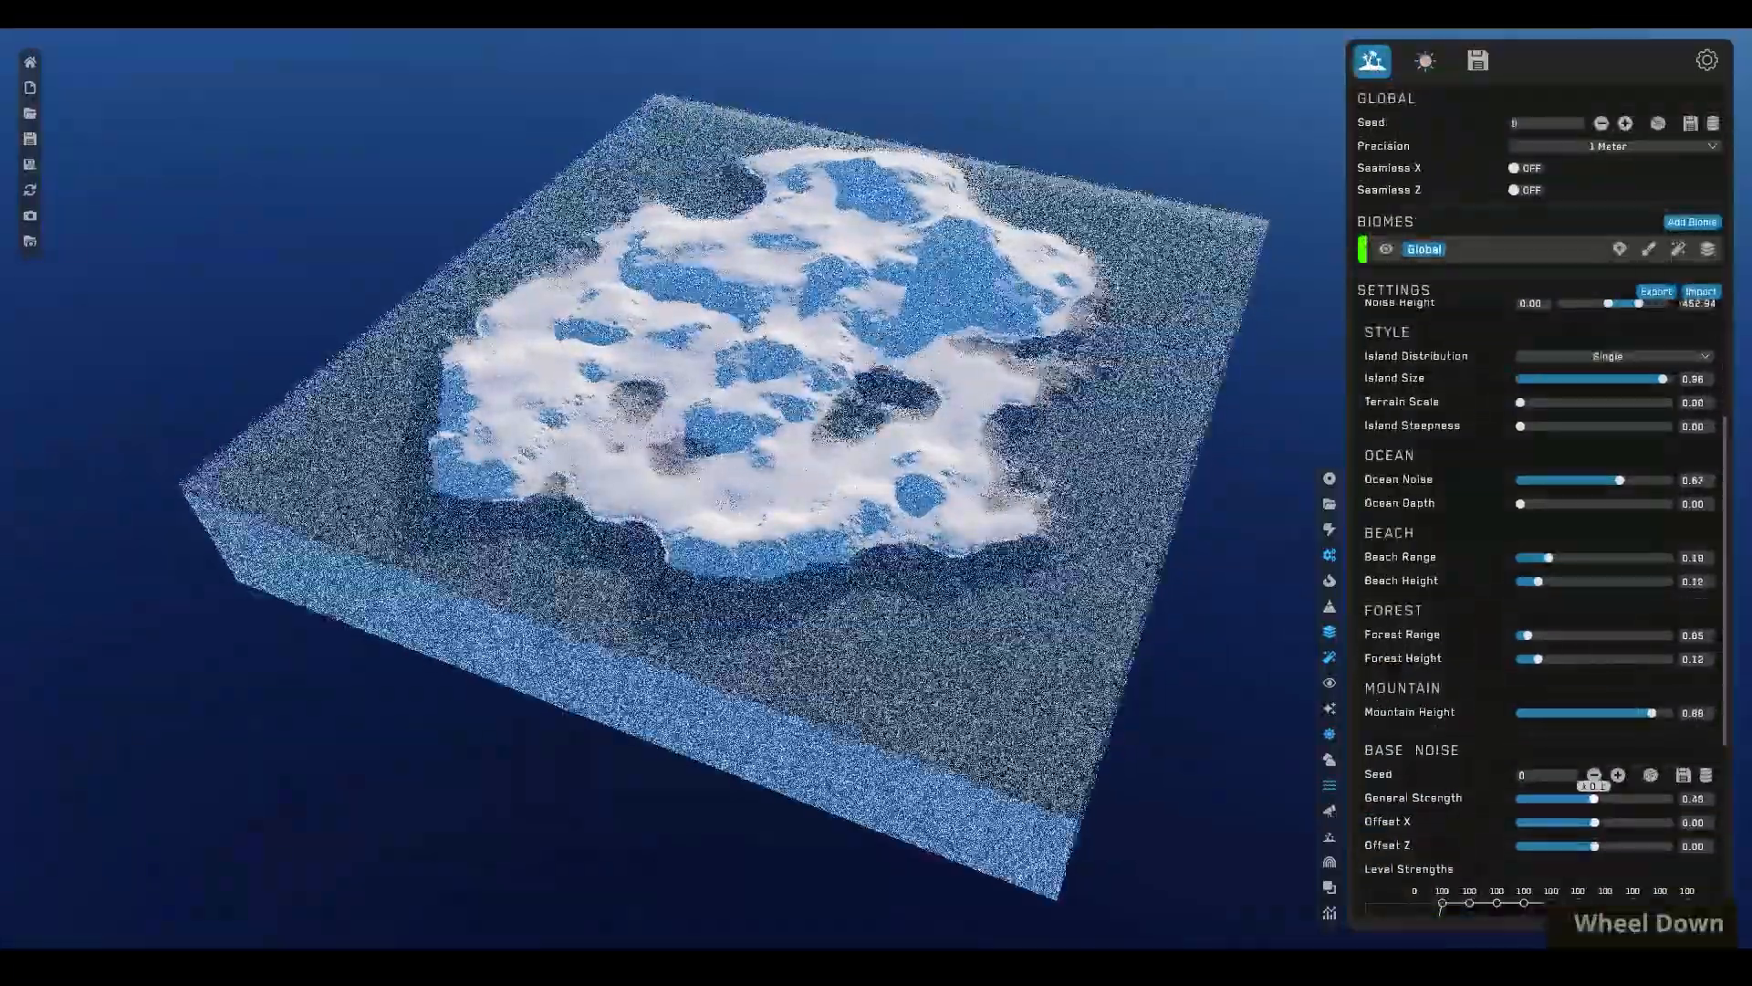
scroll(1475, 456, "up", 2)
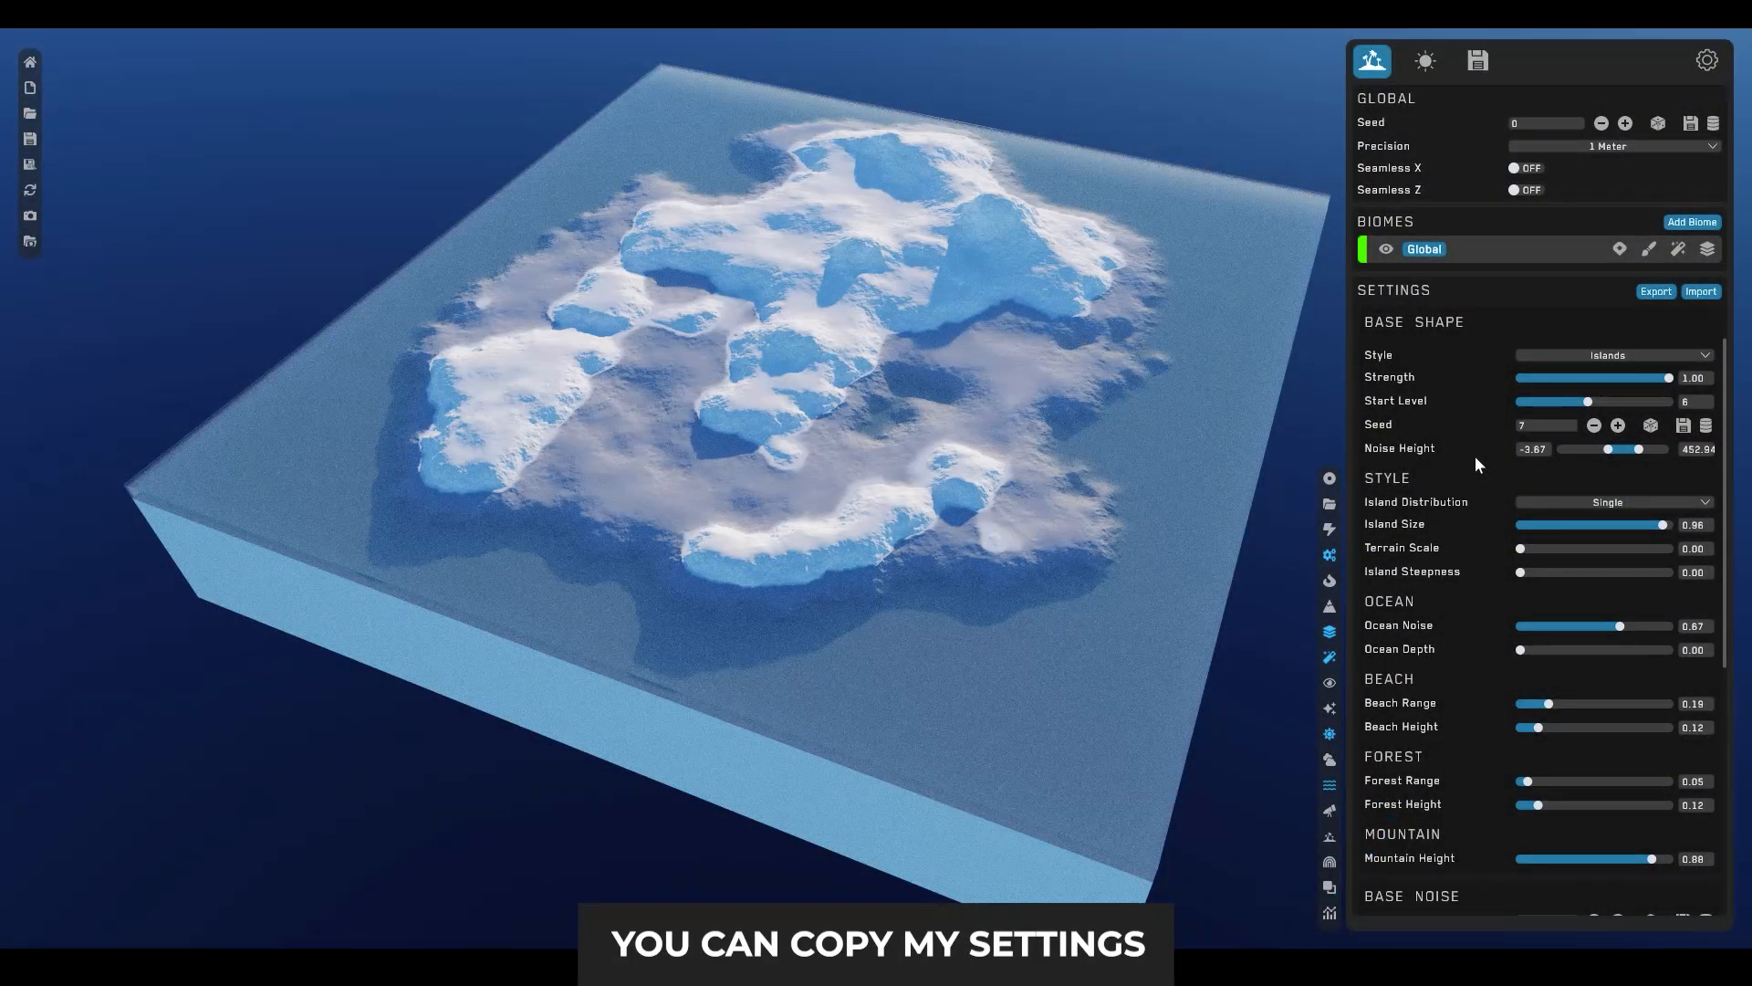
- Try other base shape seeds for the island by stepping down to 0, and step back up to seed 7
left_click(1594, 426)
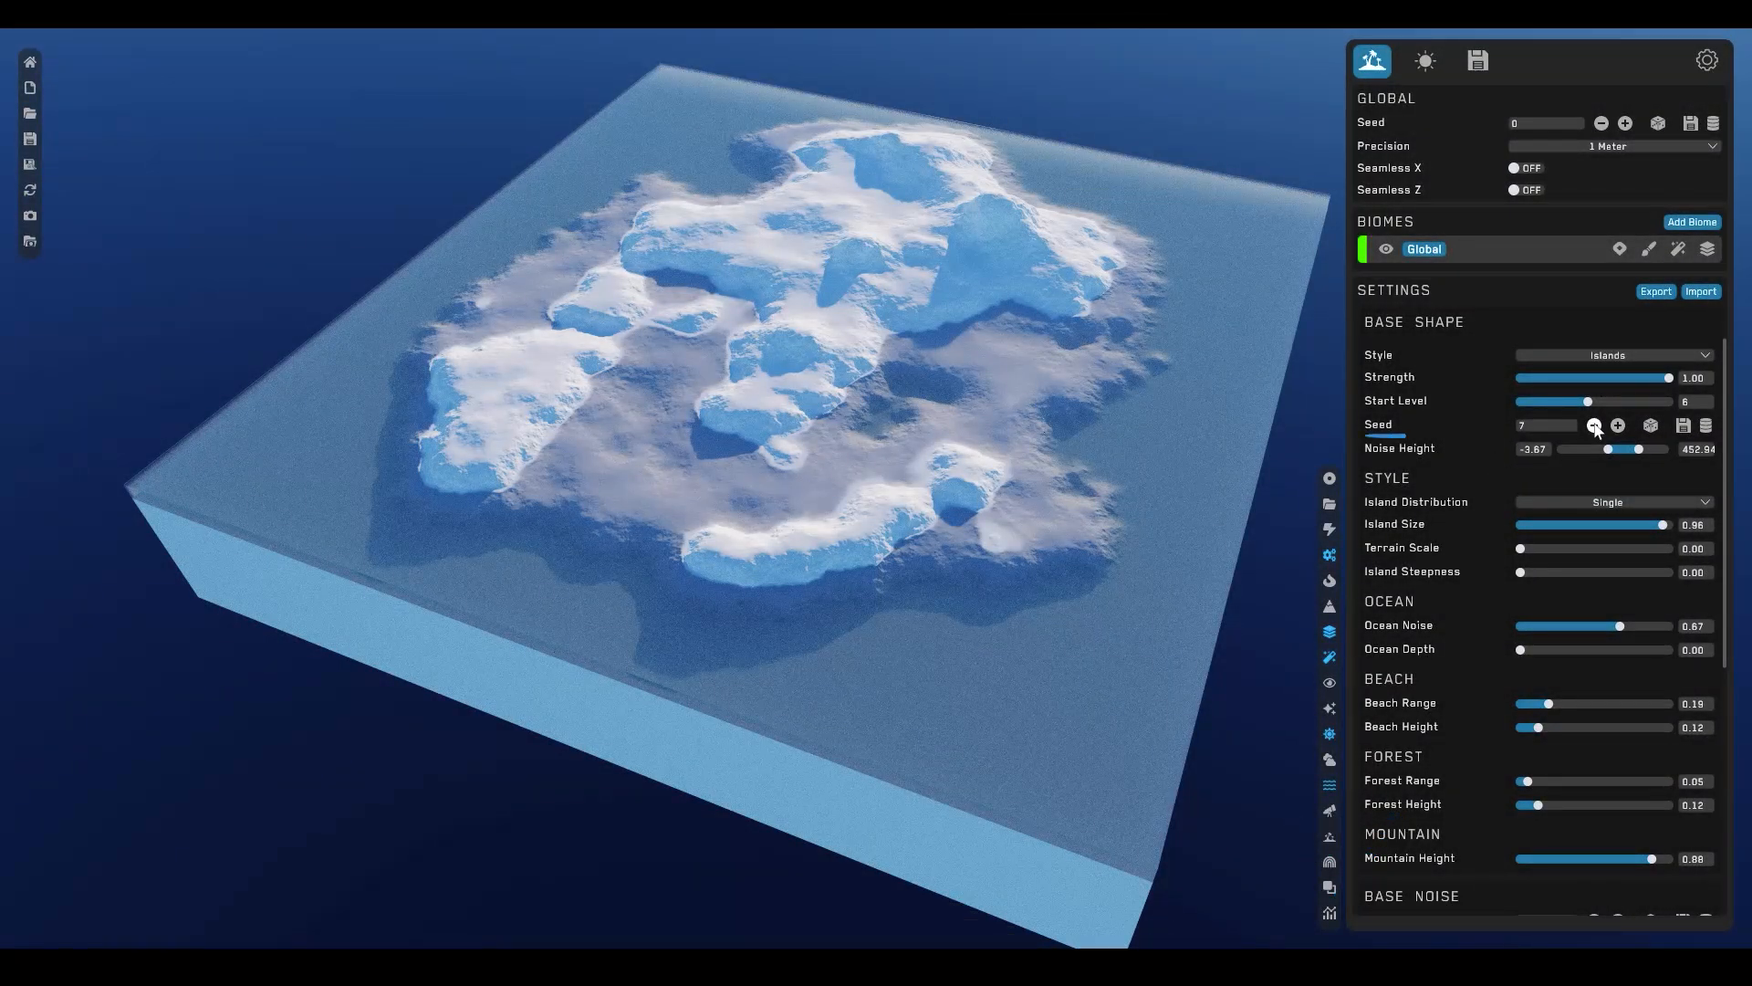
left_click(1594, 426)
left_click(1595, 426)
left_click(1595, 426)
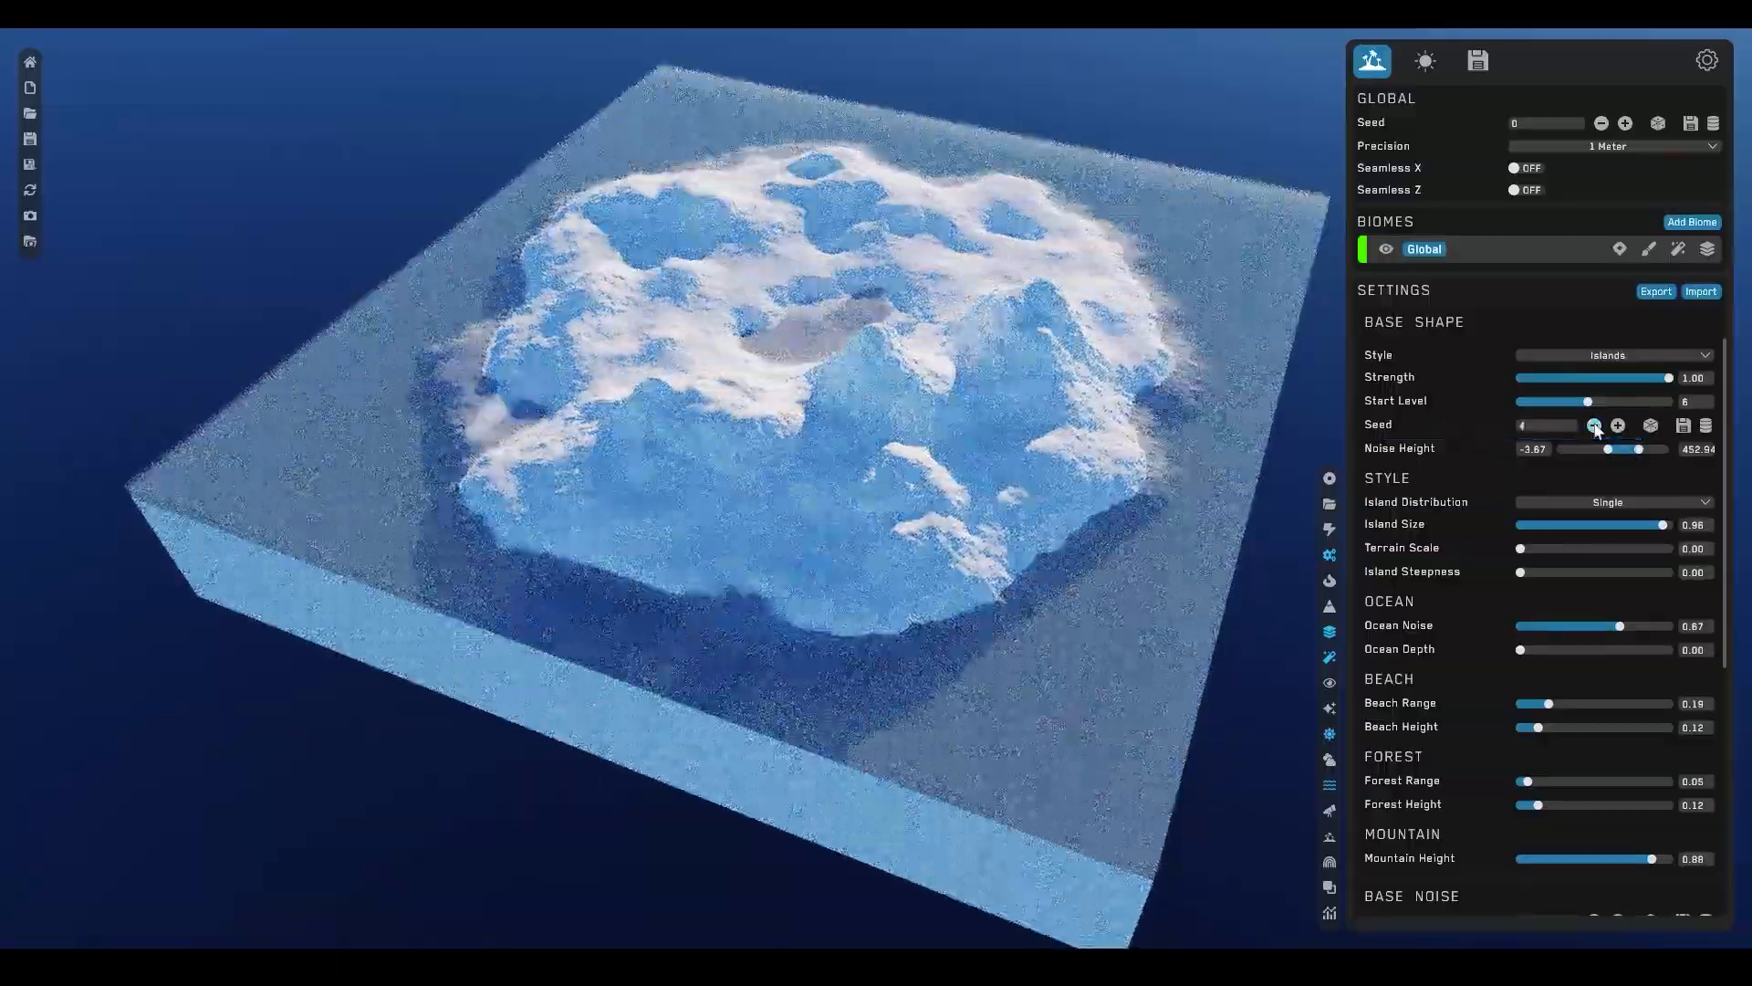
left_click(1595, 426)
left_click(1594, 427)
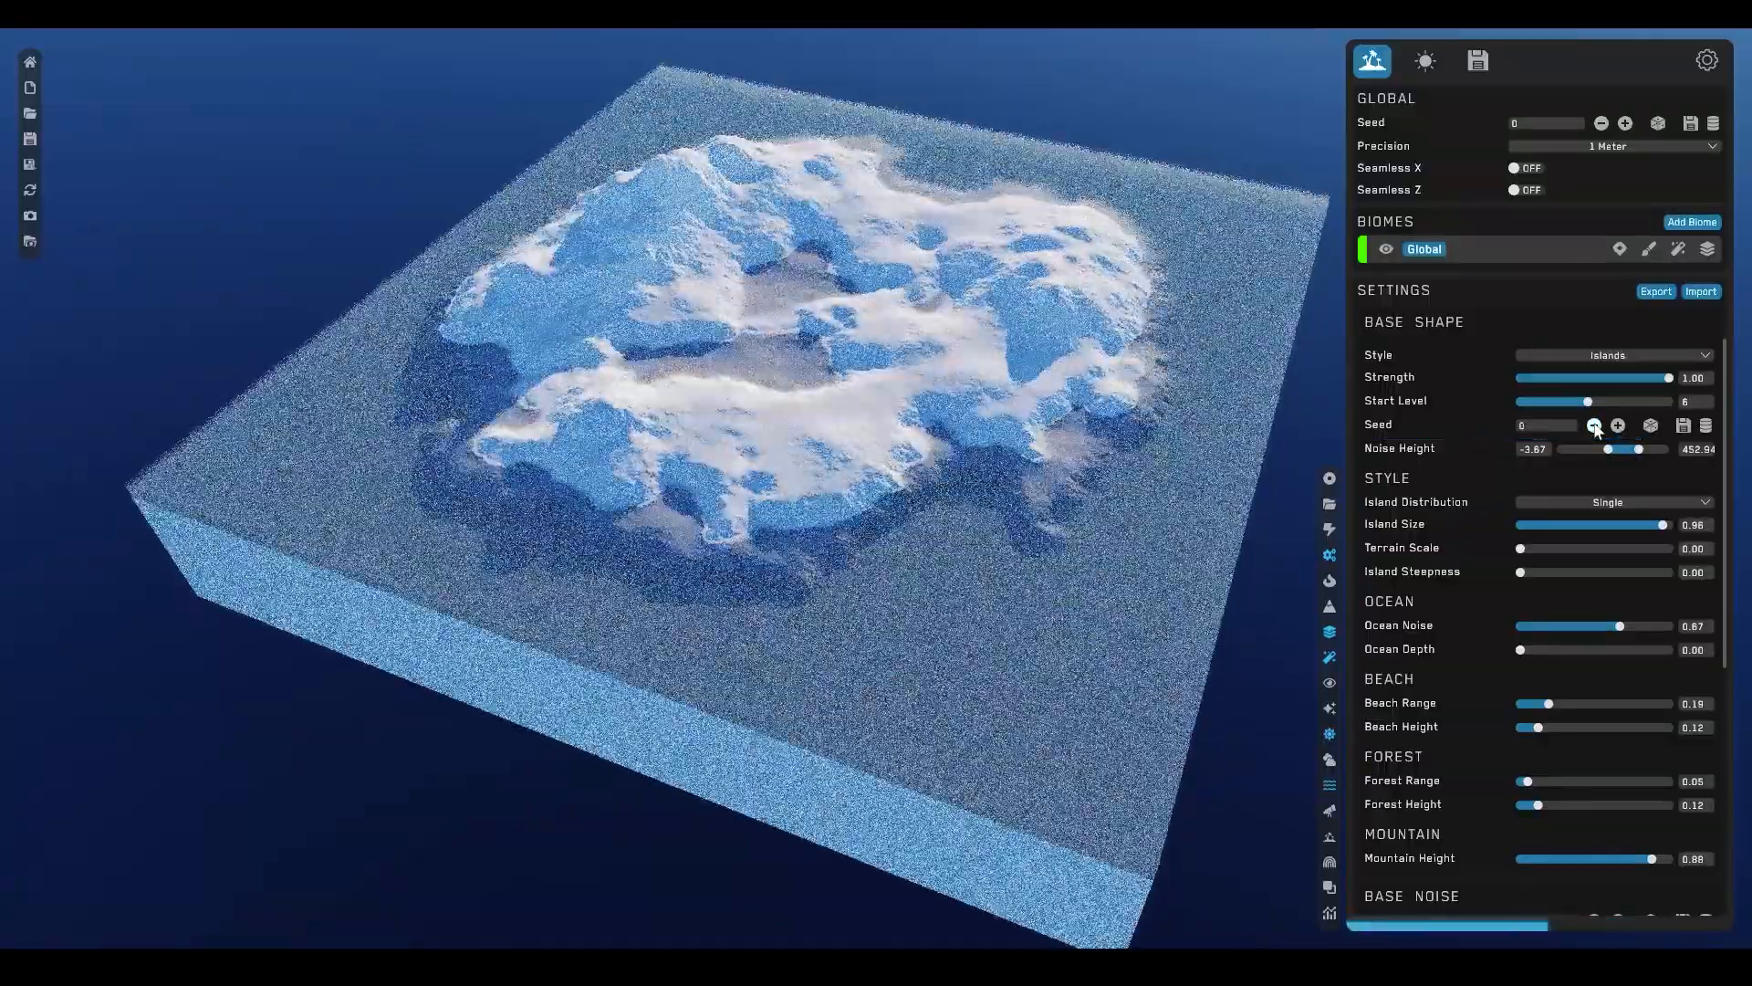
left_click(1618, 426)
left_click(1618, 427)
left_click(1619, 427)
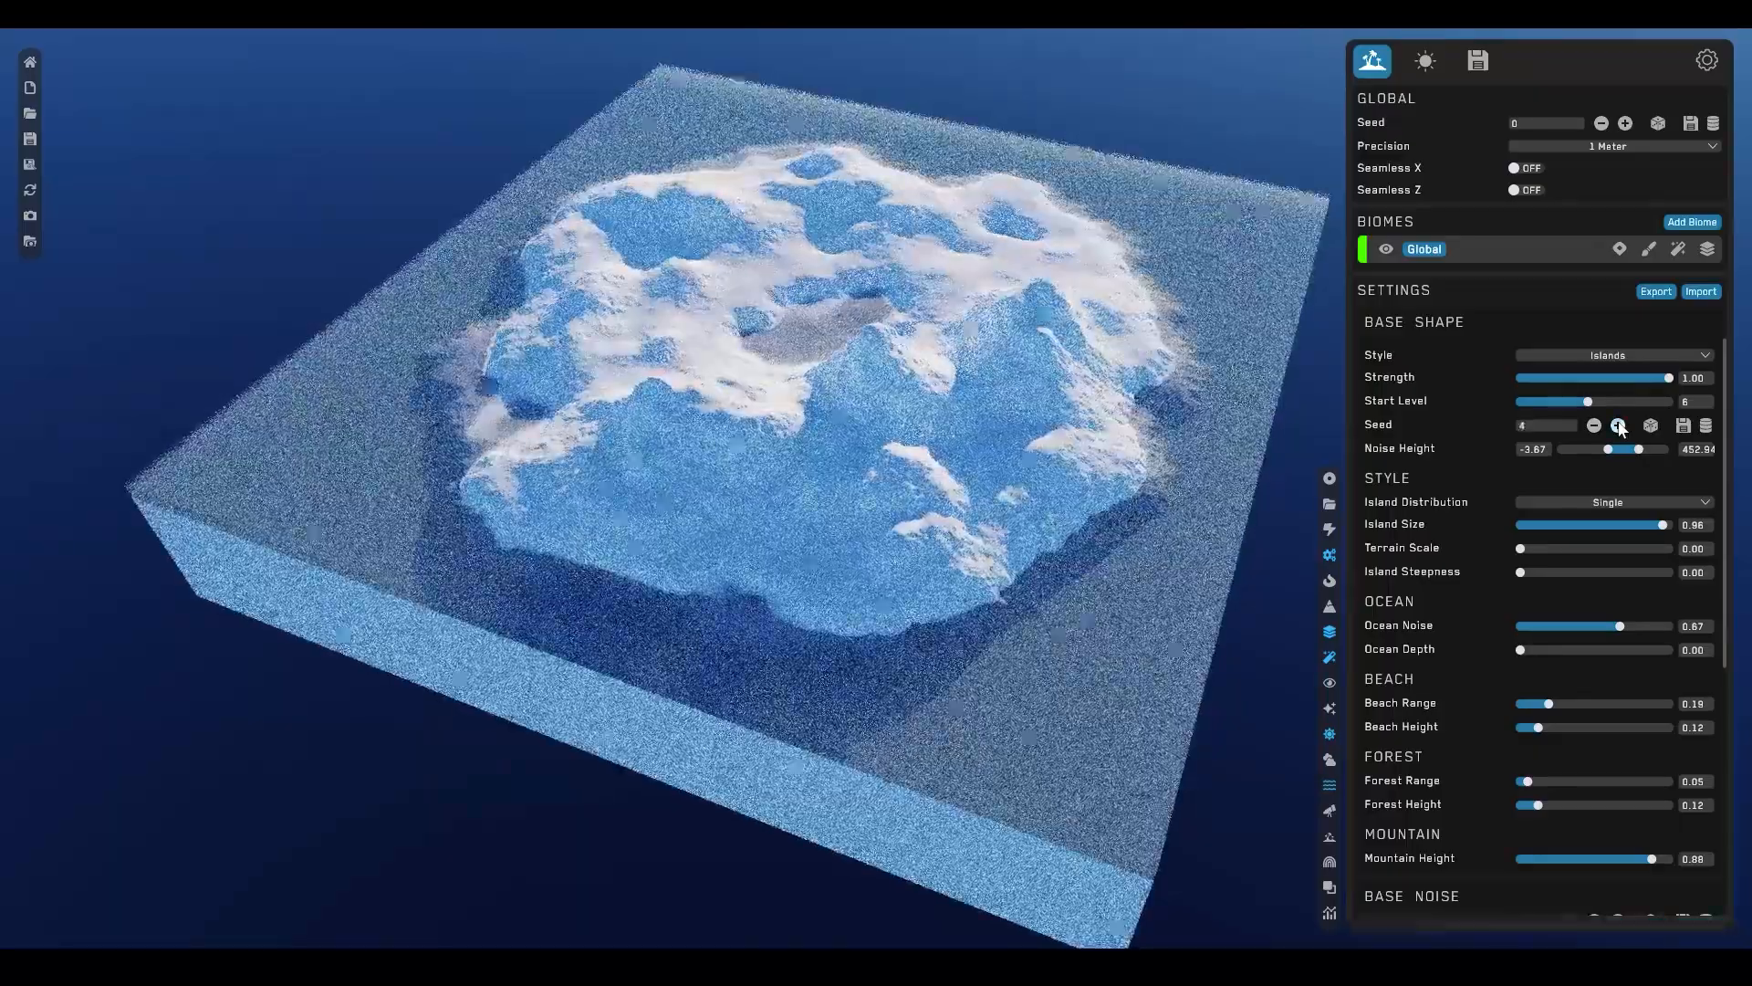
left_click(1619, 426)
left_click(1619, 427)
left_click(1618, 426)
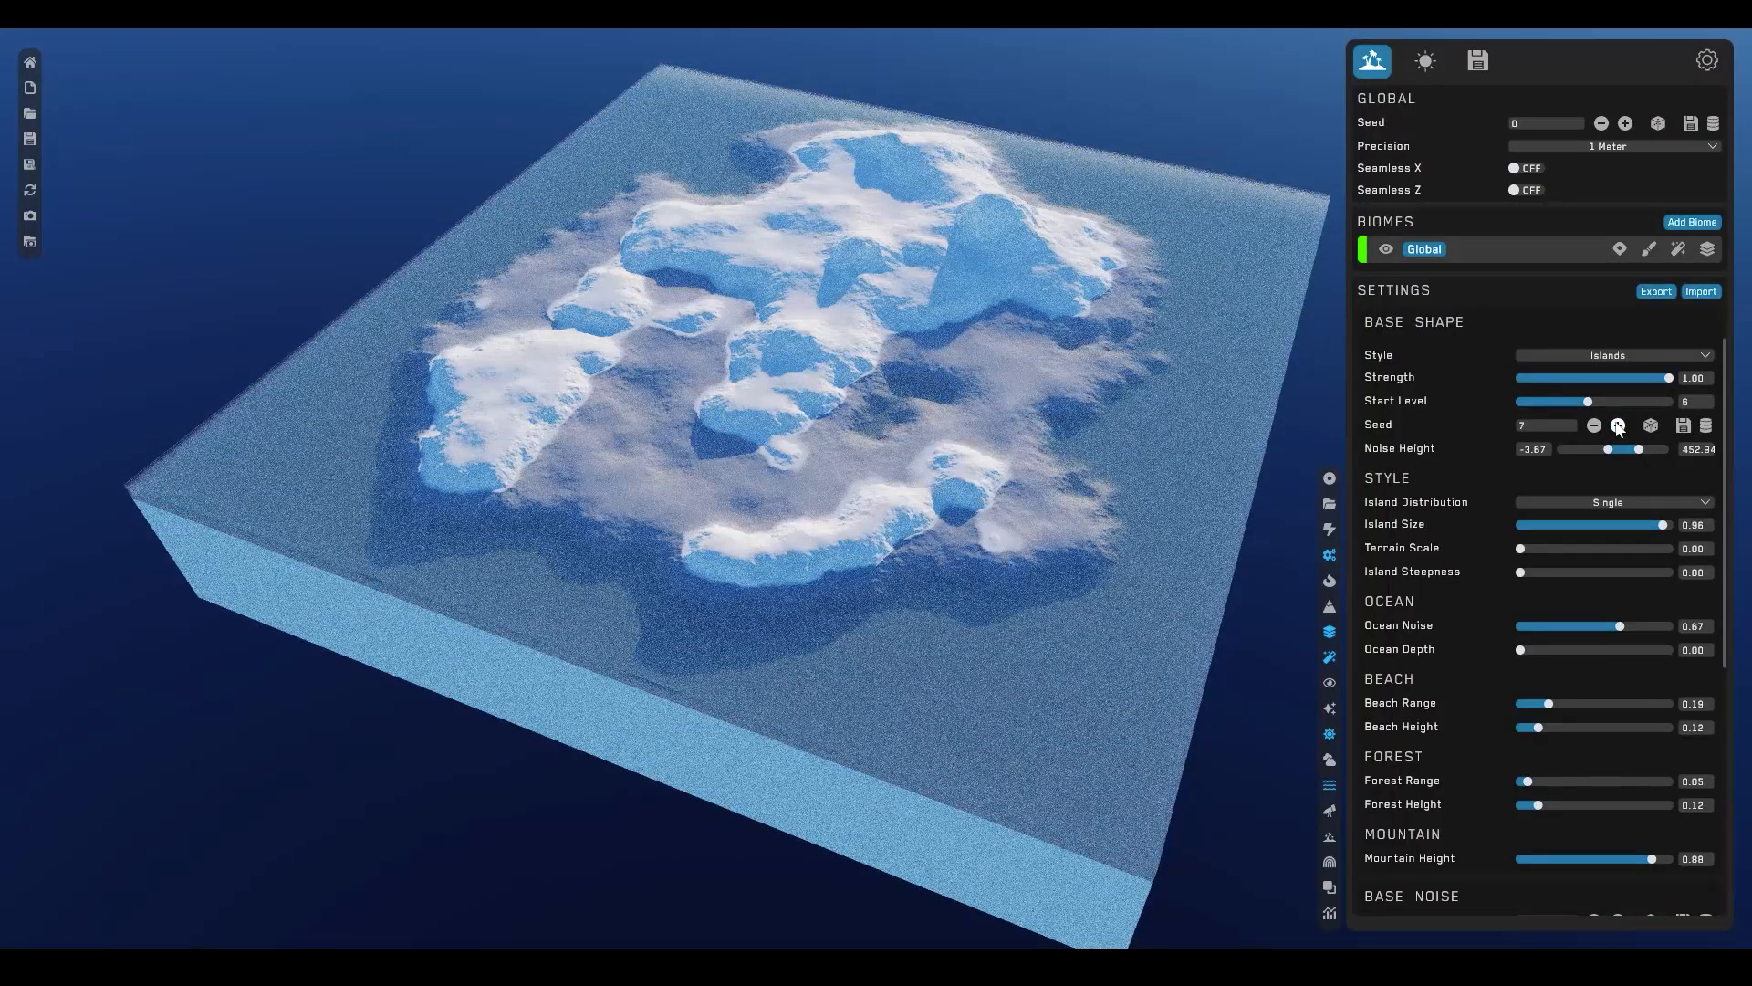
- Create a custom base shape for the Global biome and lower one grid cell near the terrain's front corner using a widened brush smoothness
left_click(1649, 251)
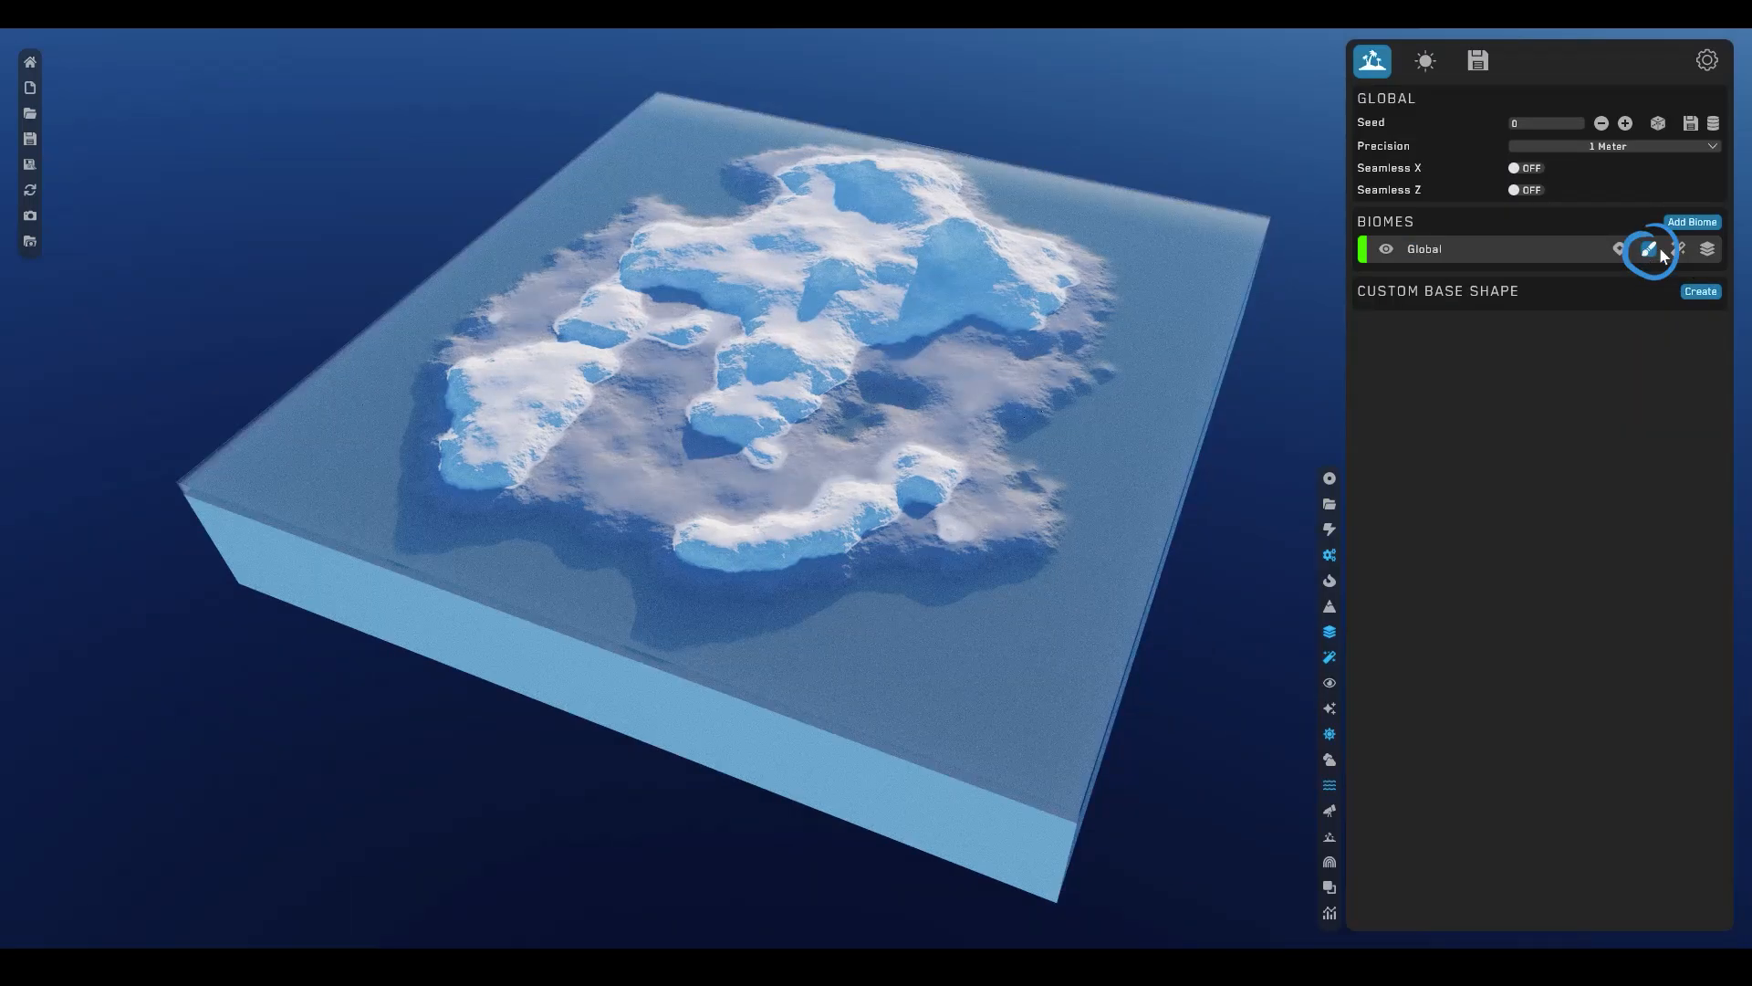
left_click(1698, 292)
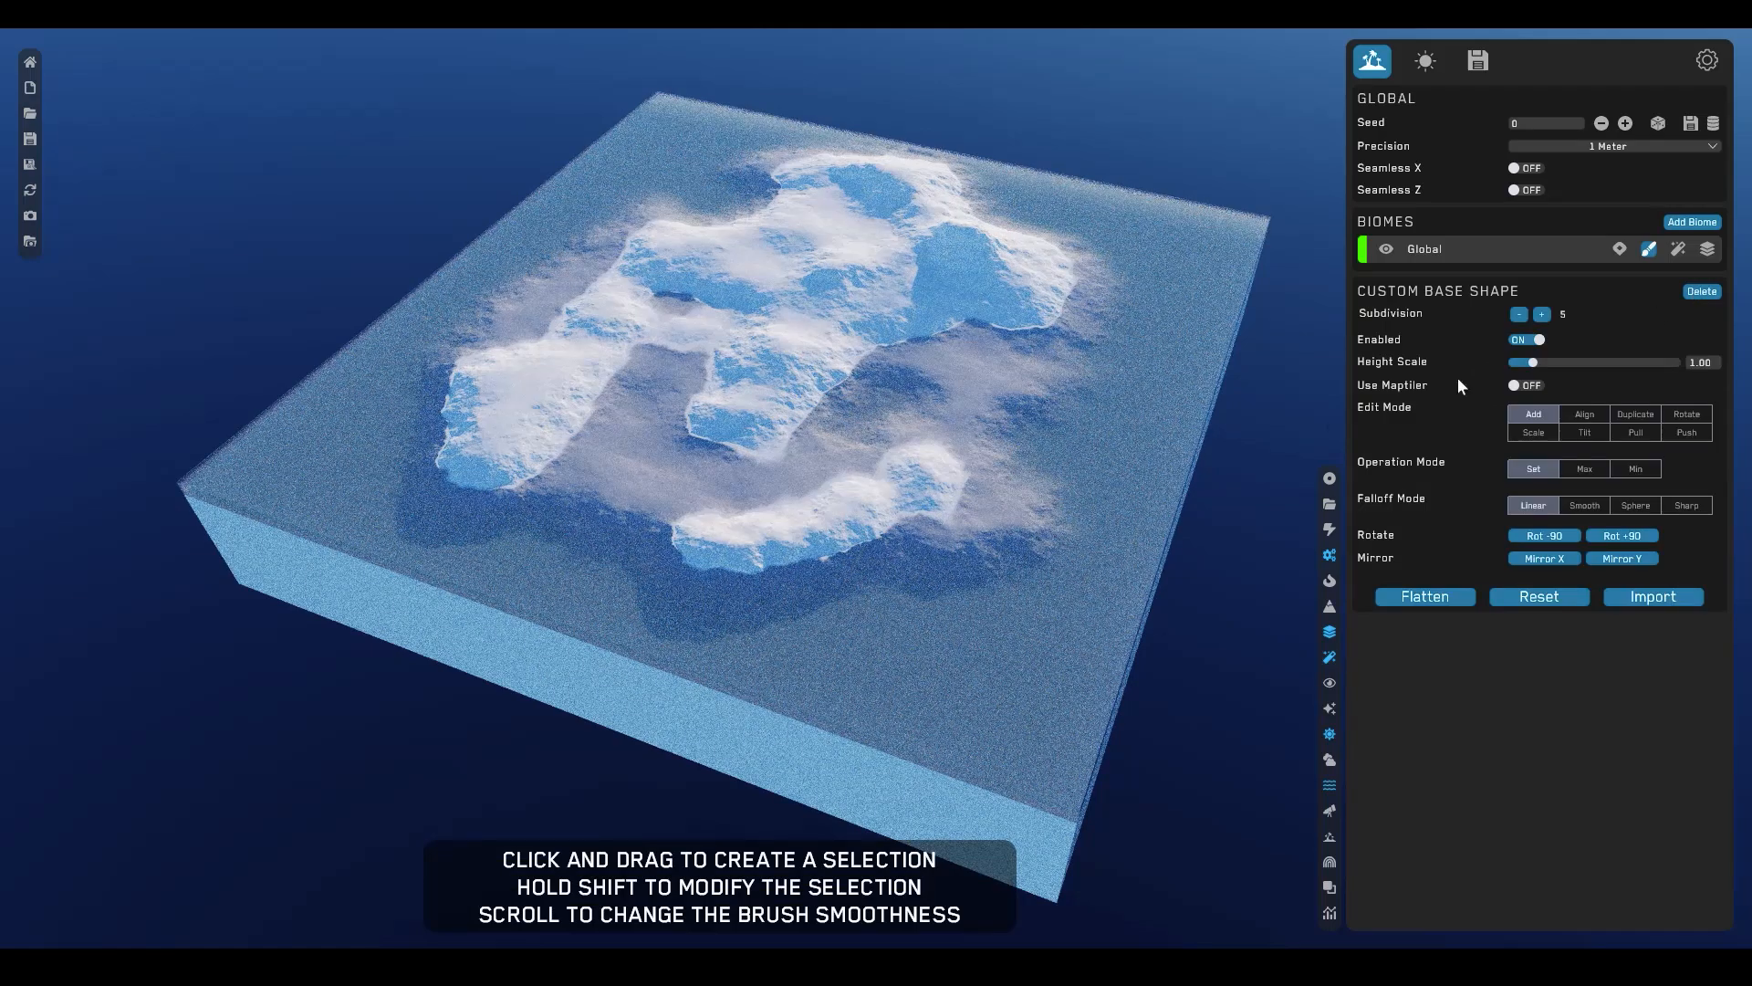
left_click(1001, 673)
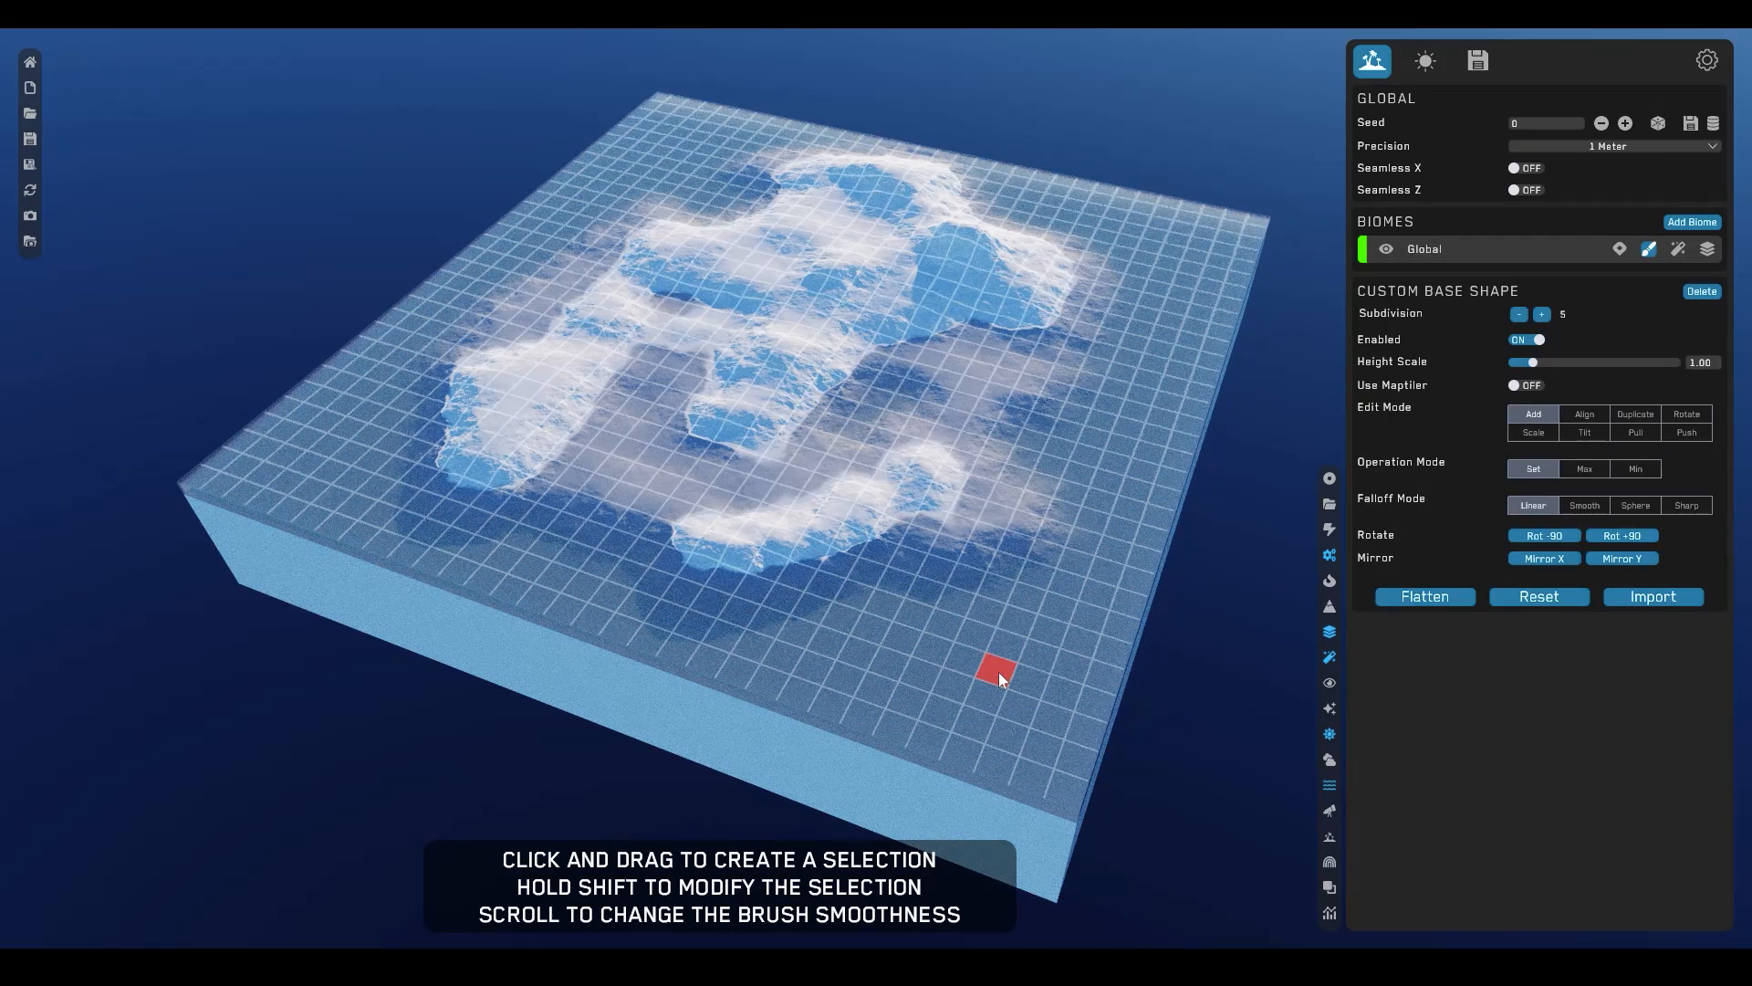
scroll(995, 672, "down", 2, "shift")
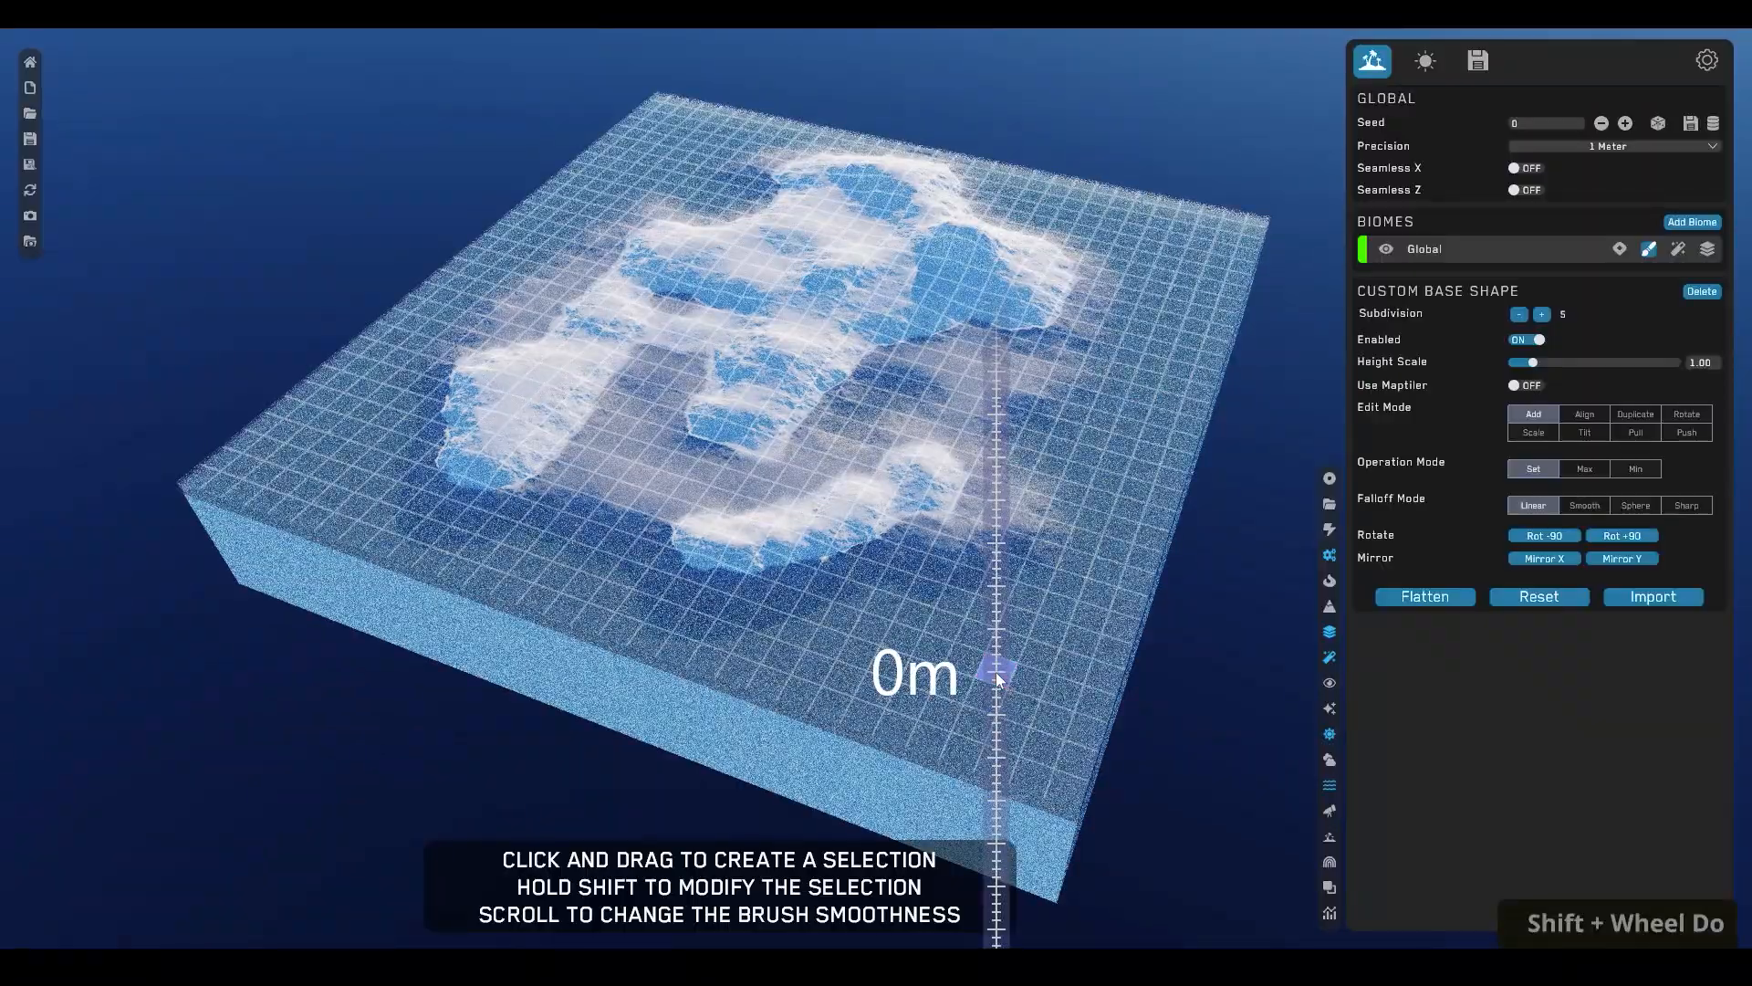
scroll(995, 672, "up", 5, "shift")
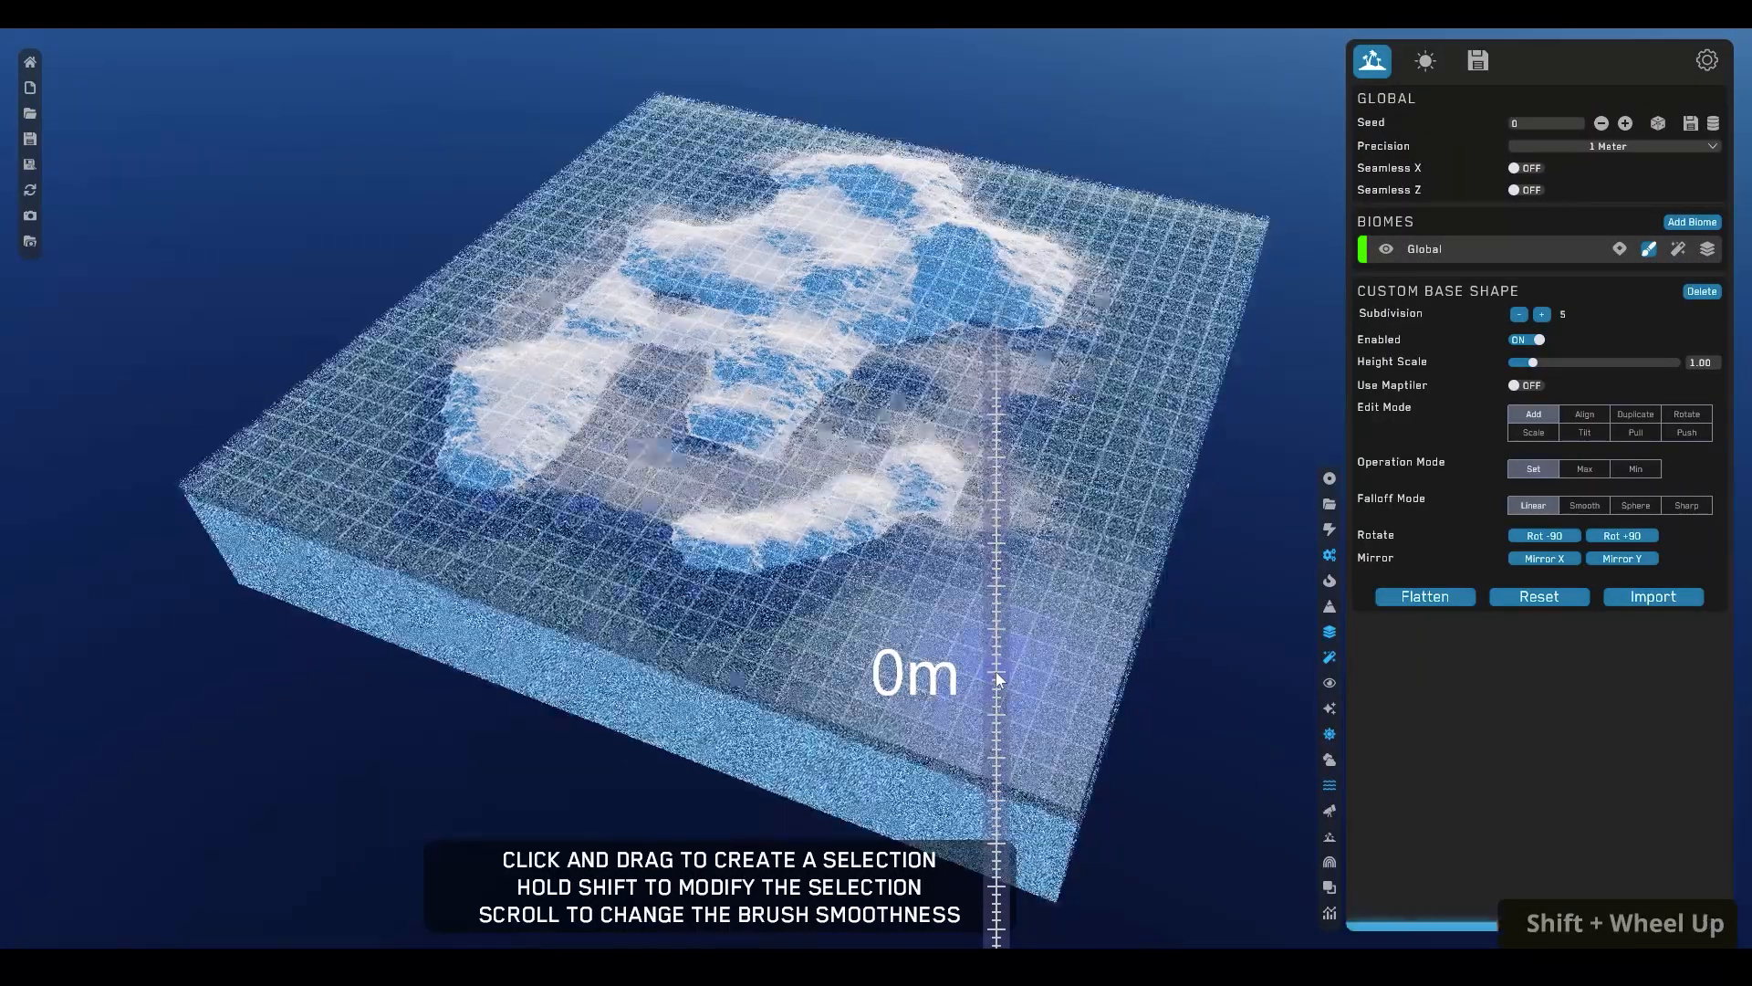
scroll(995, 672, "down", 2, "shift")
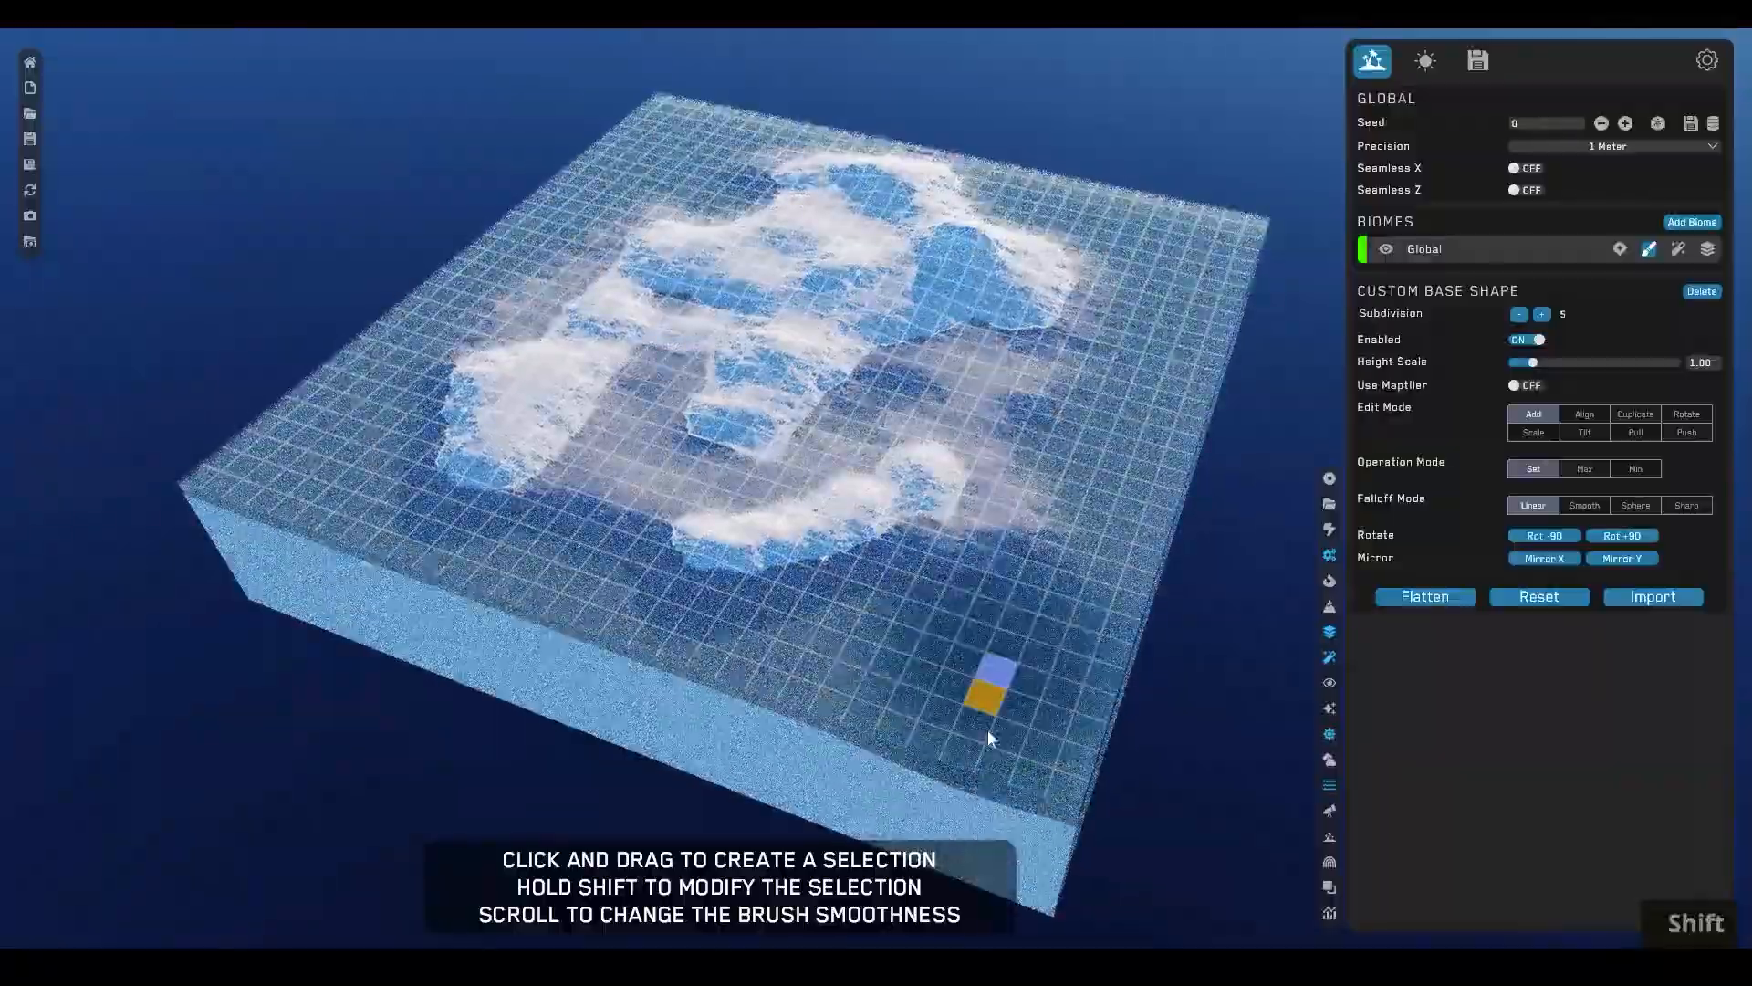
- Lower three more spots of the seabed along the terrain's front edge by about 35 m, 37 m and 35 m
left_click(780, 702)
key("shift")
left_click(780, 756, "shift")
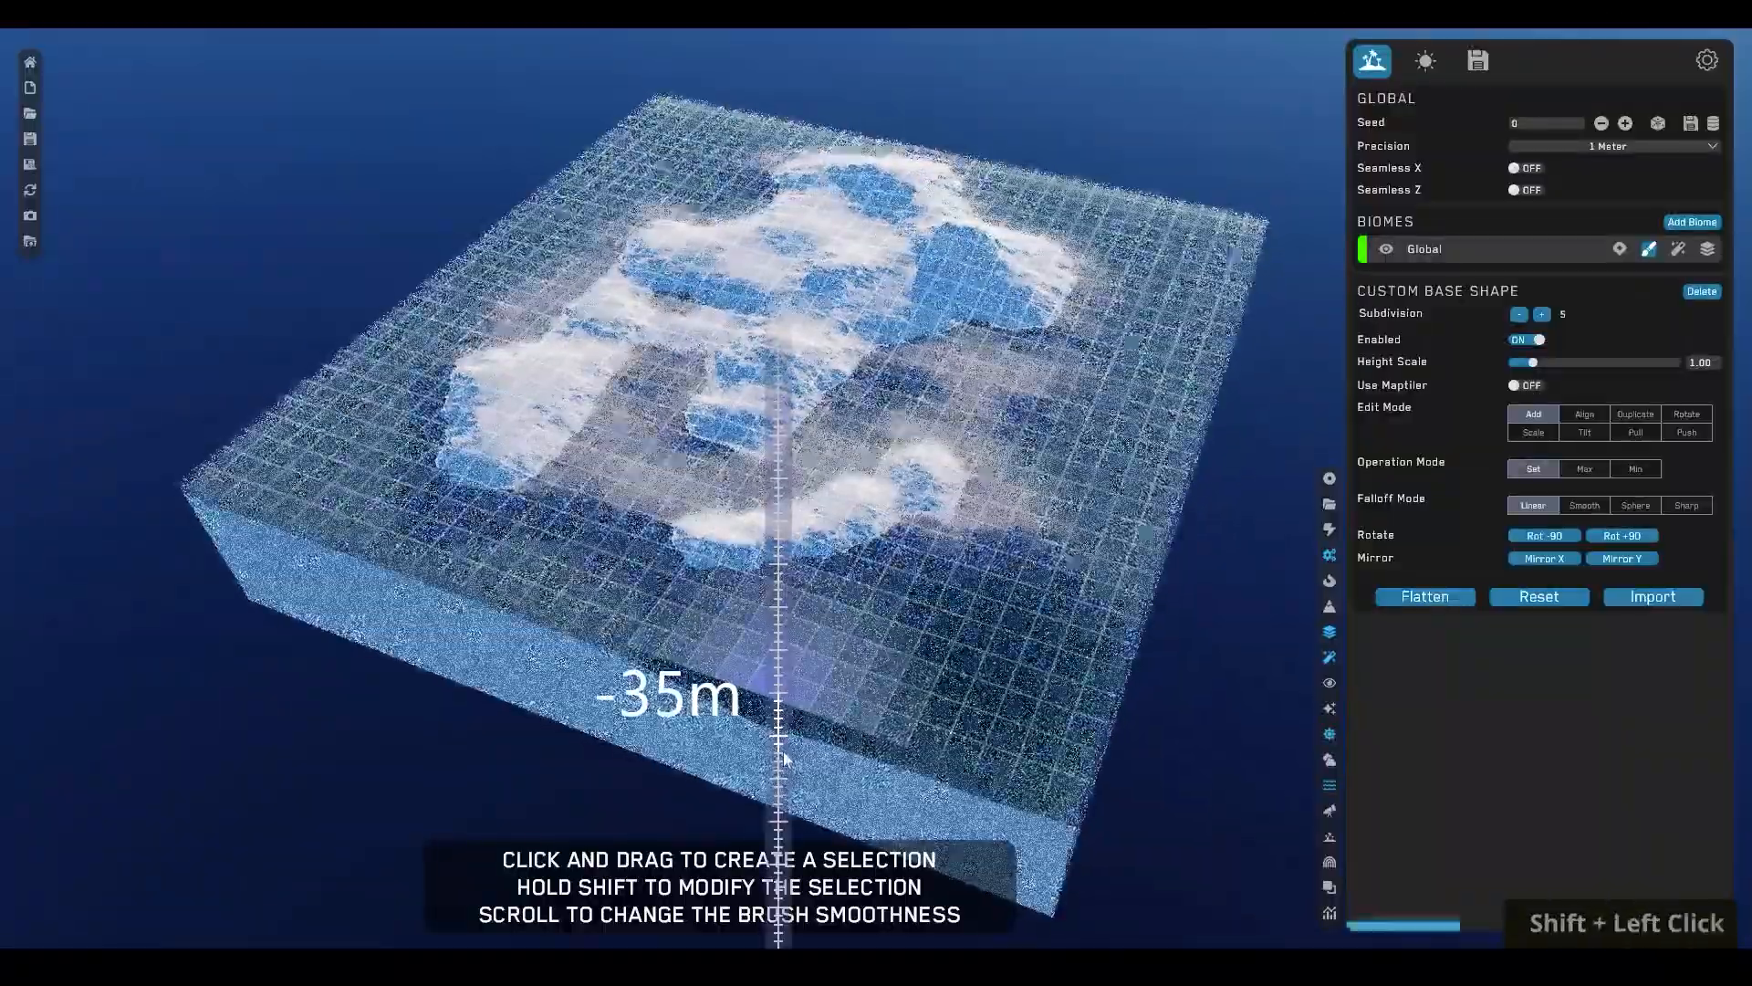
left_click(546, 608)
left_click_drag(546, 606, 549, 688, "shift")
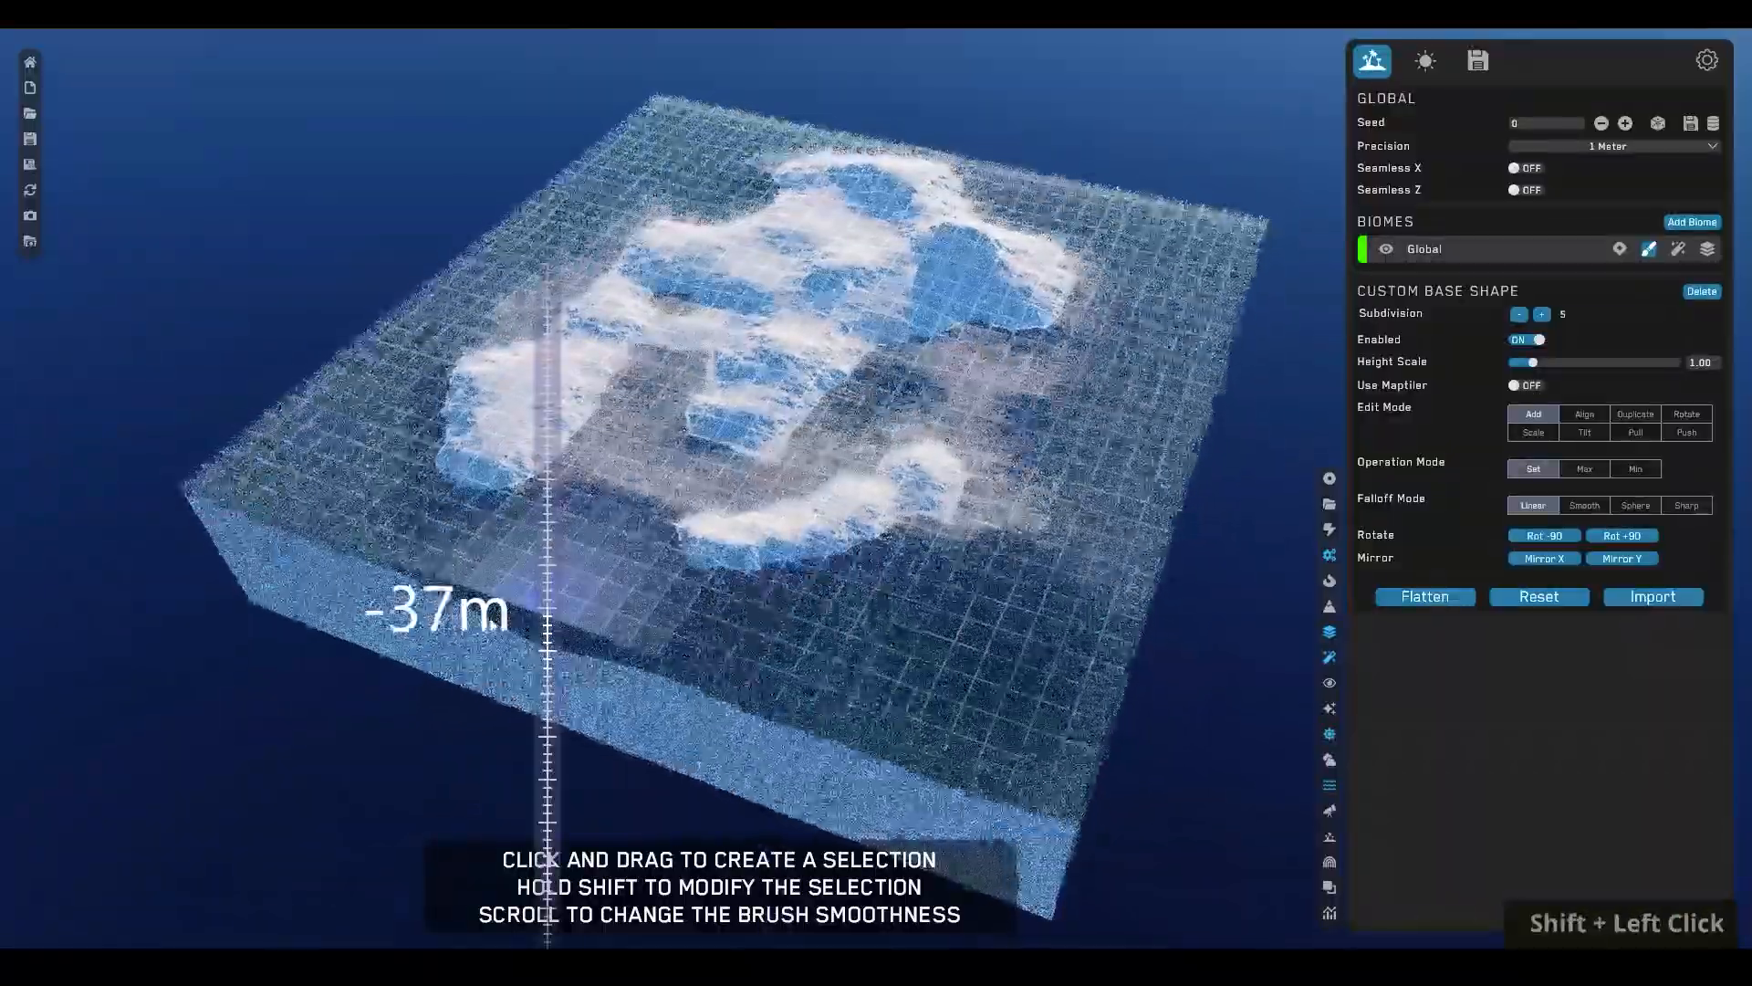
left_click(385, 559)
left_click_drag(383, 559, 379, 575, "shift")
left_click(382, 626, "shift")
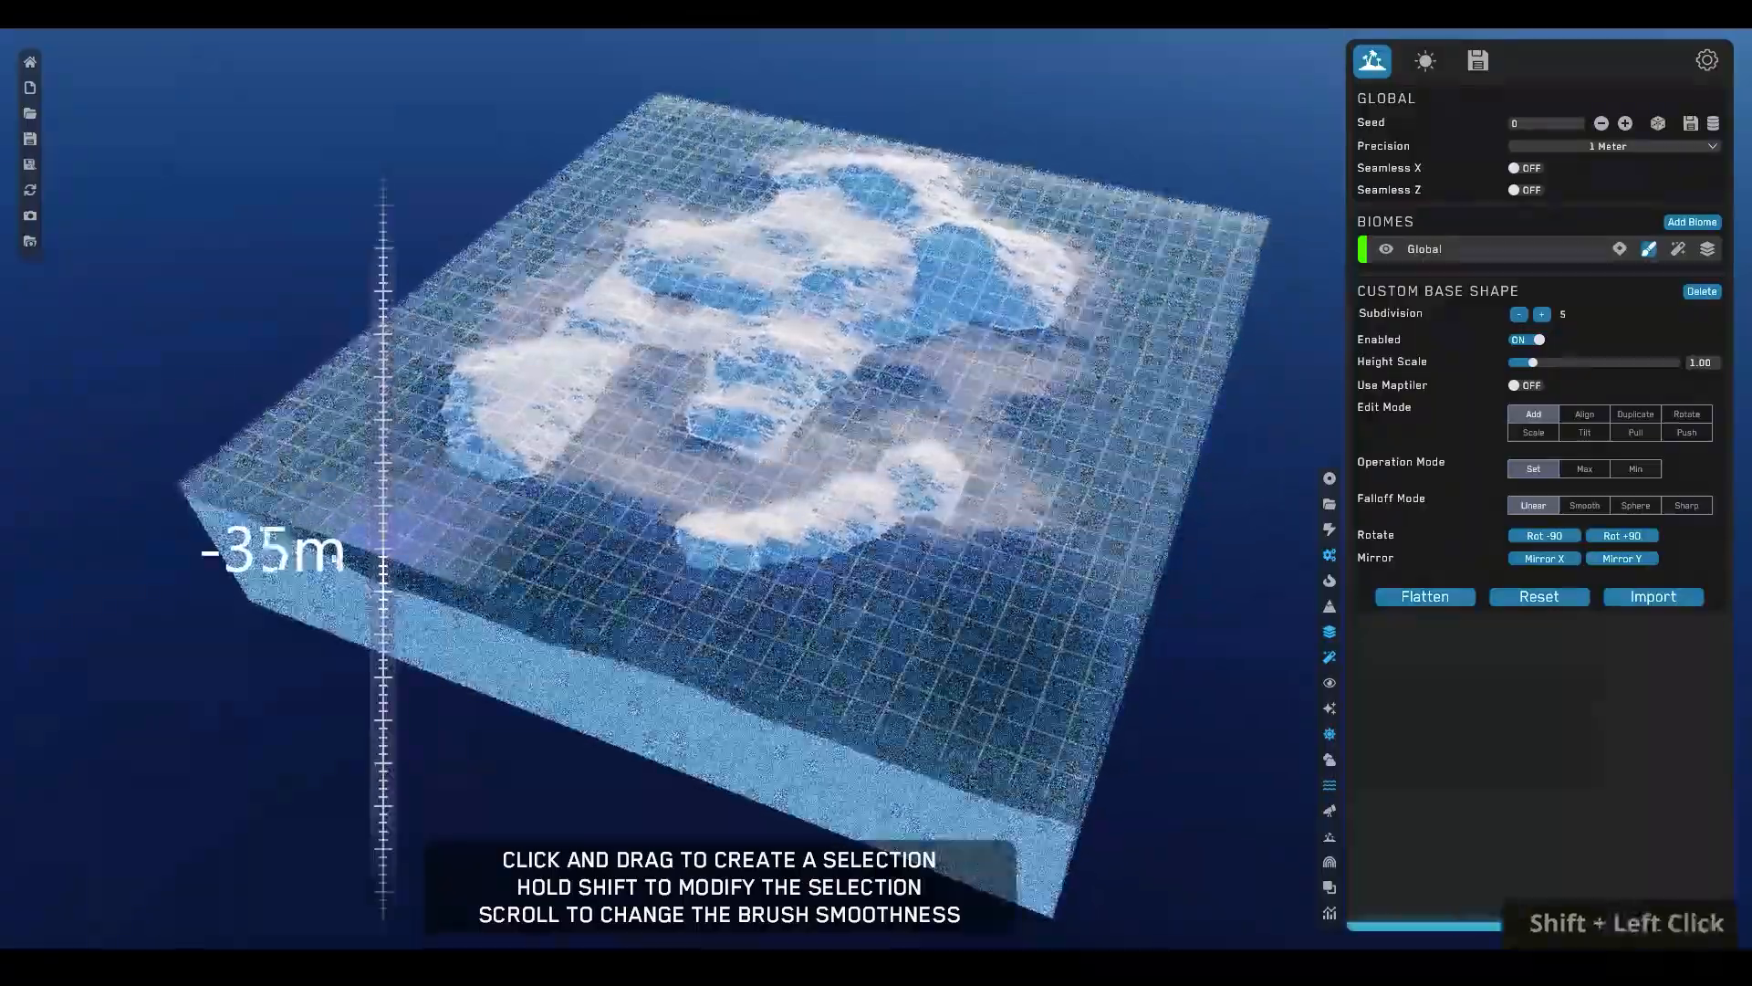
- Lower the seabed at the terrain's left corner, left edge and back corner by about 57 m, 30 m and 27 m
left_click(253, 507)
key("shift")
left_click(307, 599, "shift")
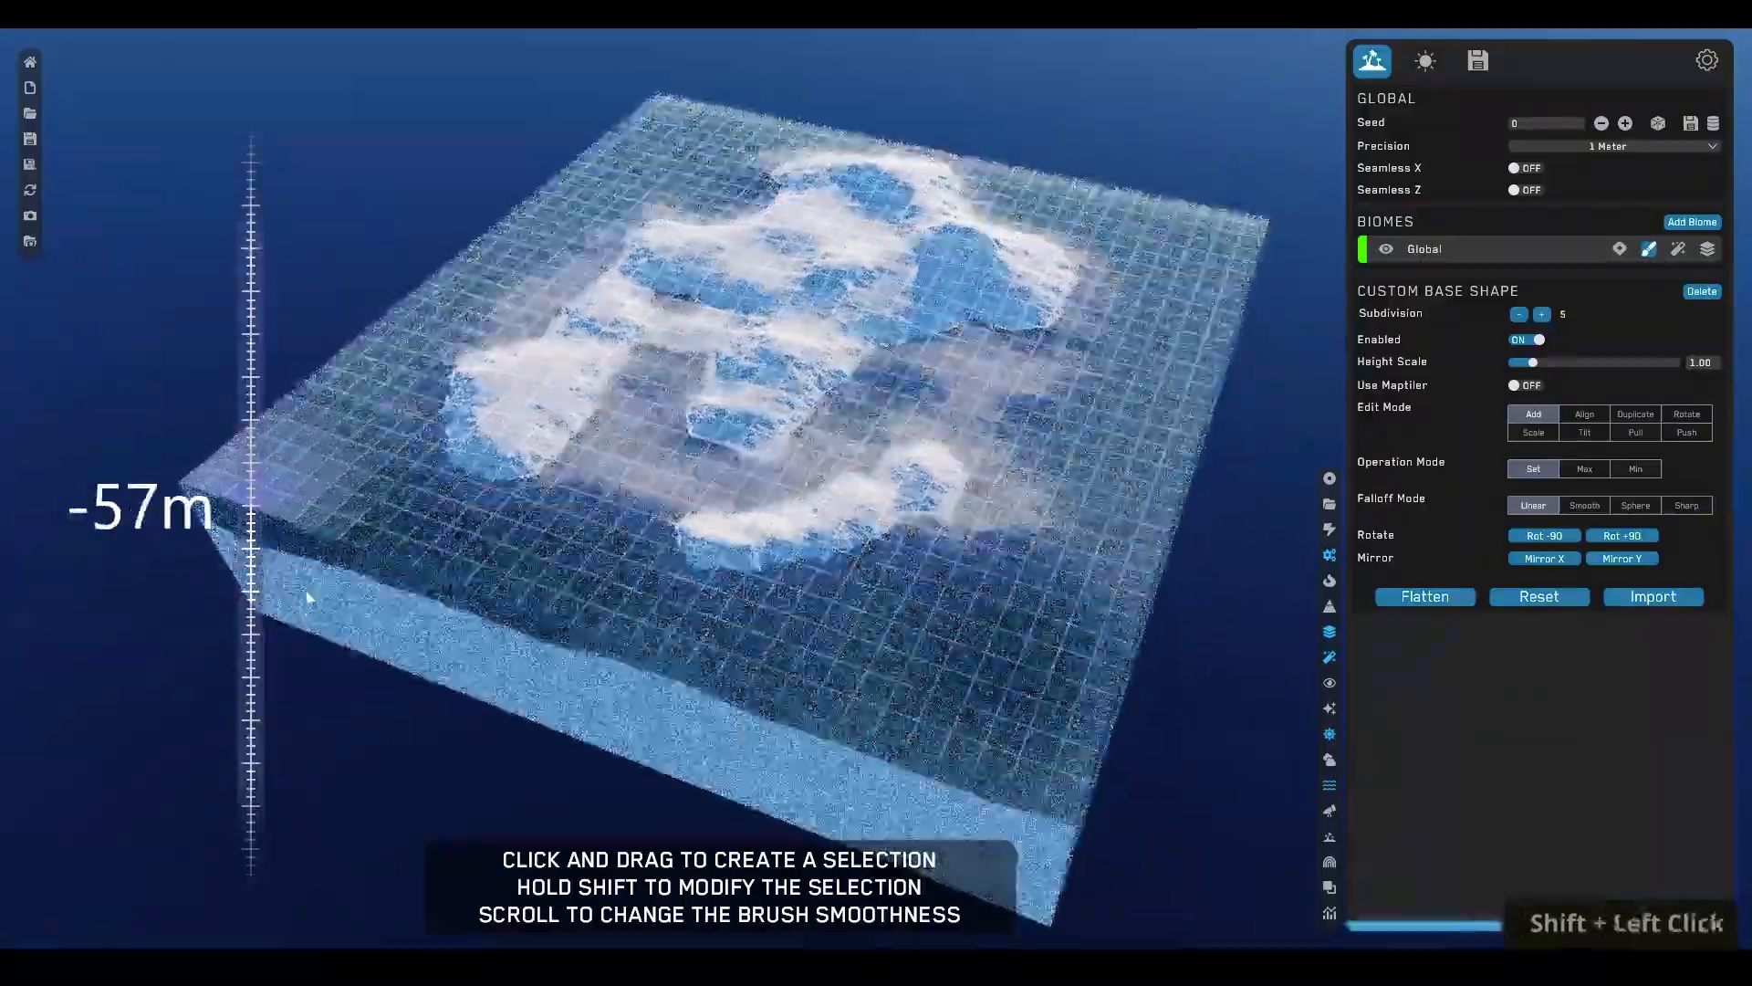
left_click_drag(358, 376, 332, 388)
key("shift")
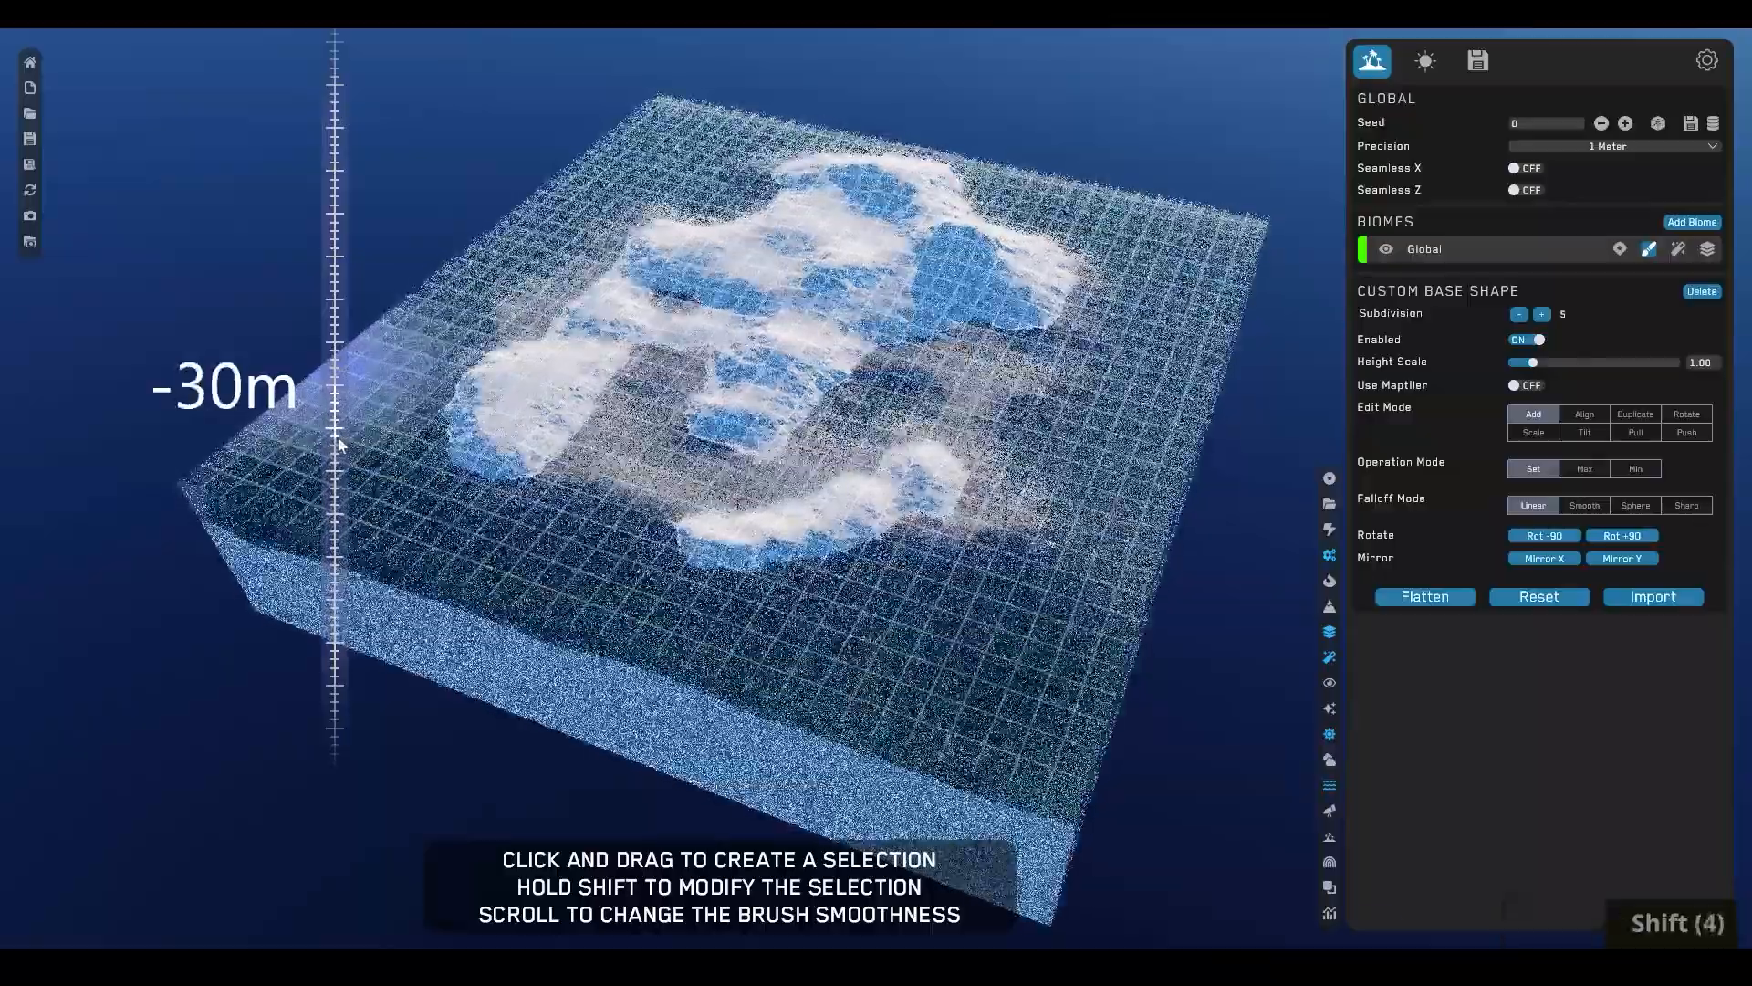
left_click(342, 447, "shift")
left_click(664, 126)
key("shift")
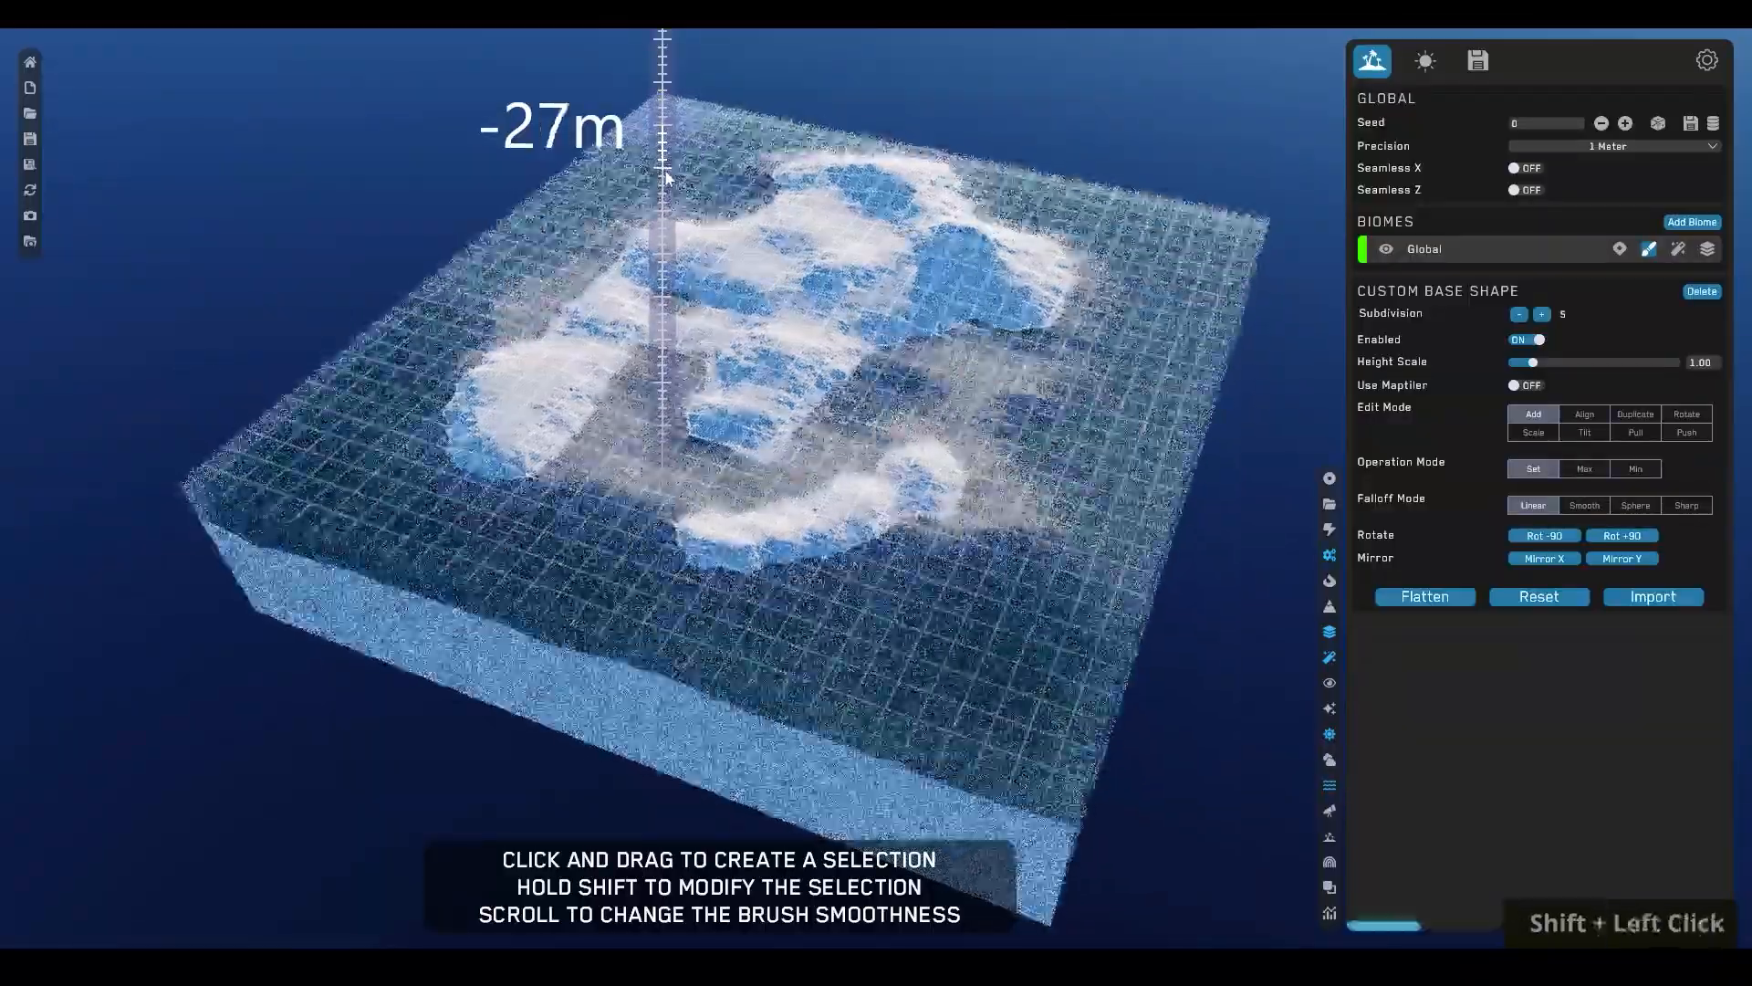
left_click(663, 205, "shift")
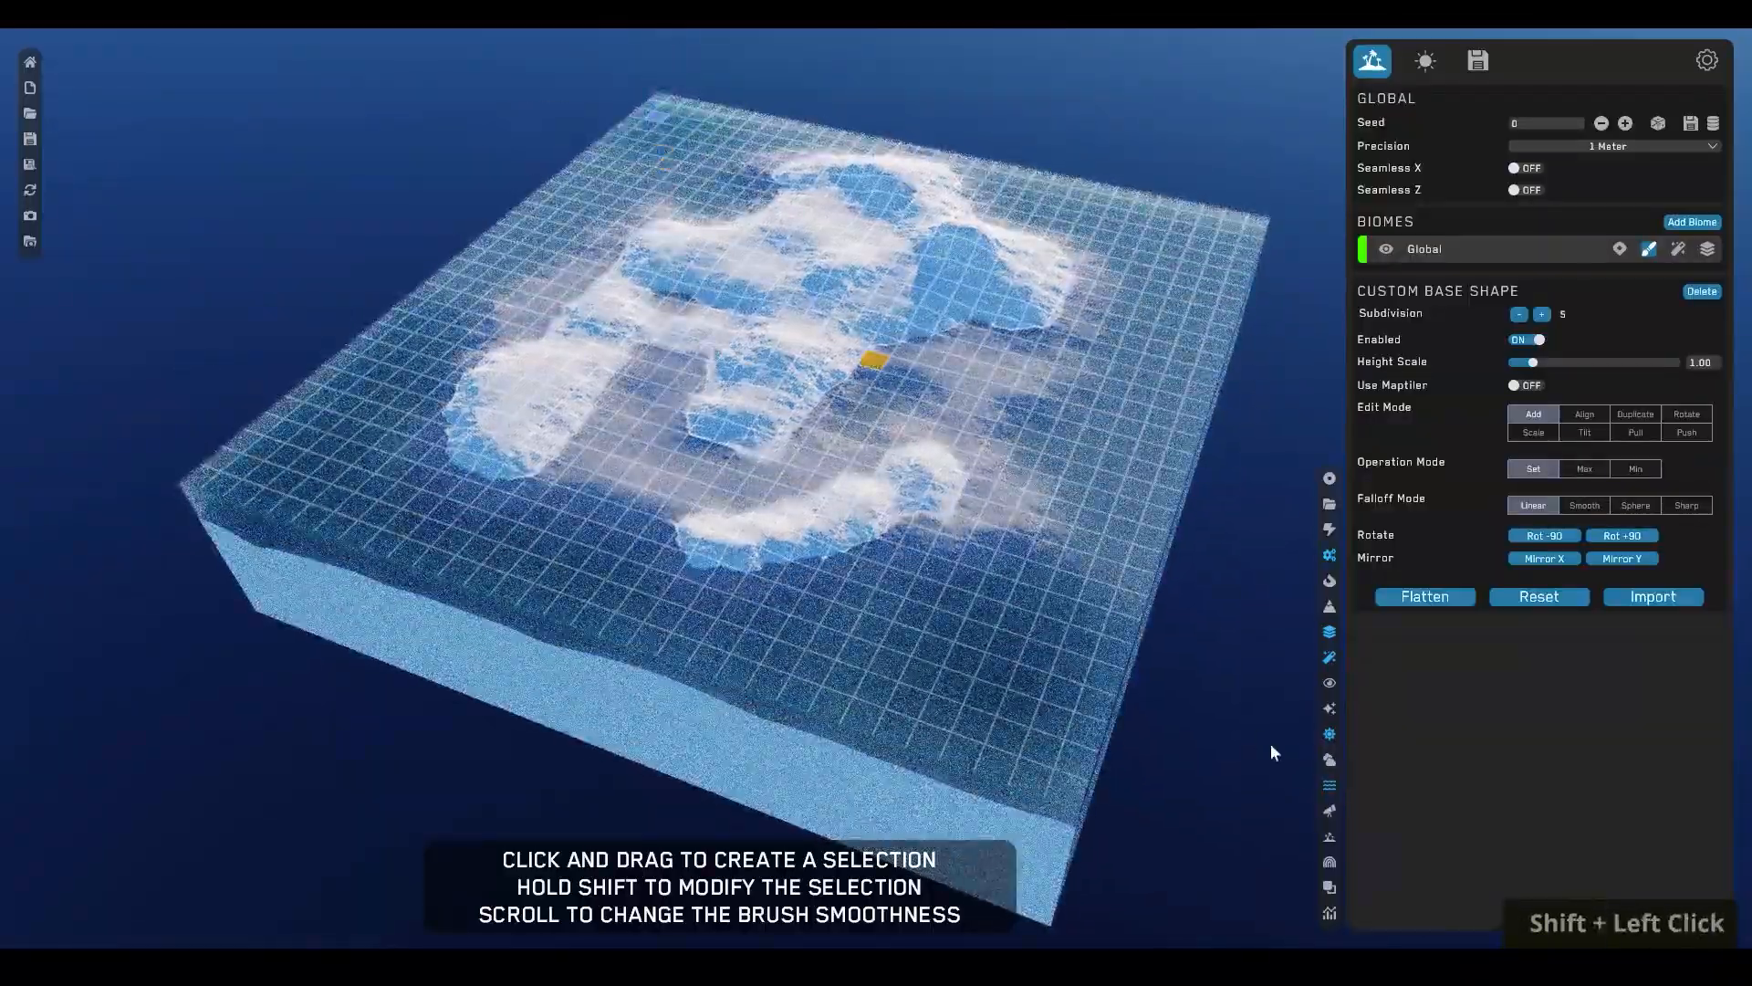
- Hide the water and adjust the height of spots along the terrain's right-hand edge
left_click(1326, 787)
left_click(1249, 234)
left_click_drag(1228, 283, 1196, 403, "shift")
left_click(1162, 508)
left_click(1116, 592)
- Raise the middle of the island by about 15 m and raise another spot around the mountain
left_click(755, 399)
key("shift")
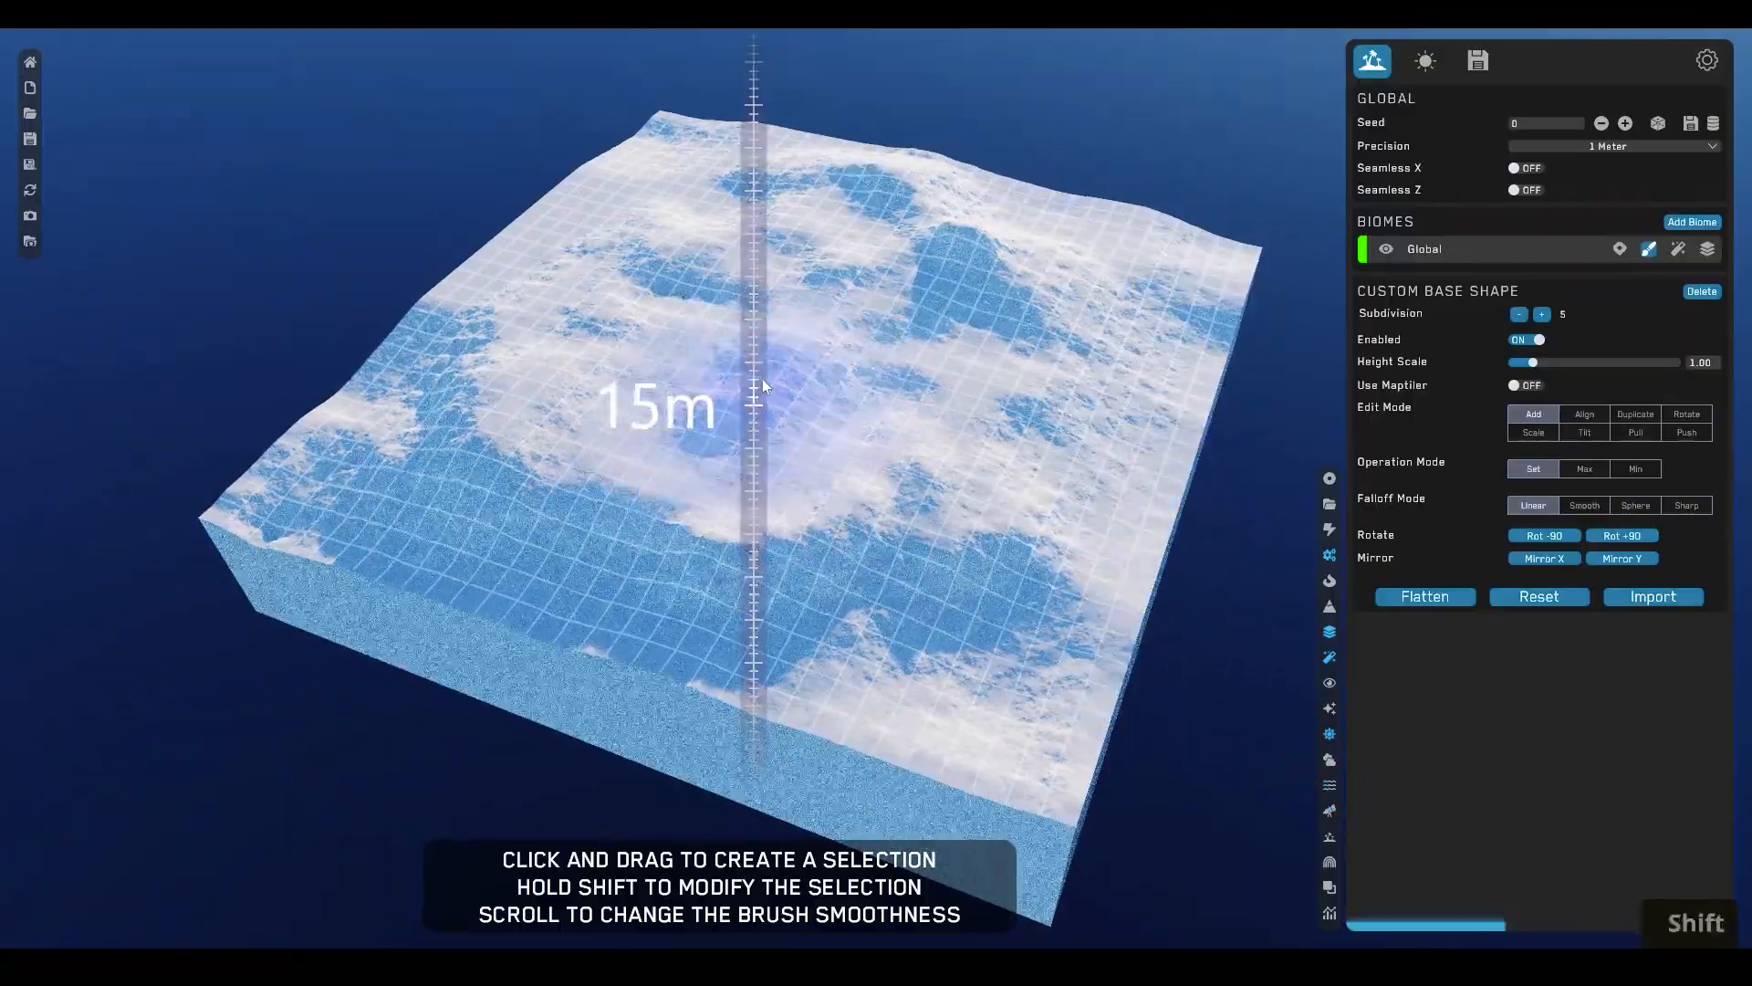
left_click(763, 365, "shift")
left_click(947, 242)
key("shift")
left_click(970, 153, "shift")
- Adjust the height of the island's left arm and back part, and show the water again
left_click(553, 365)
left_click(551, 342, "shift")
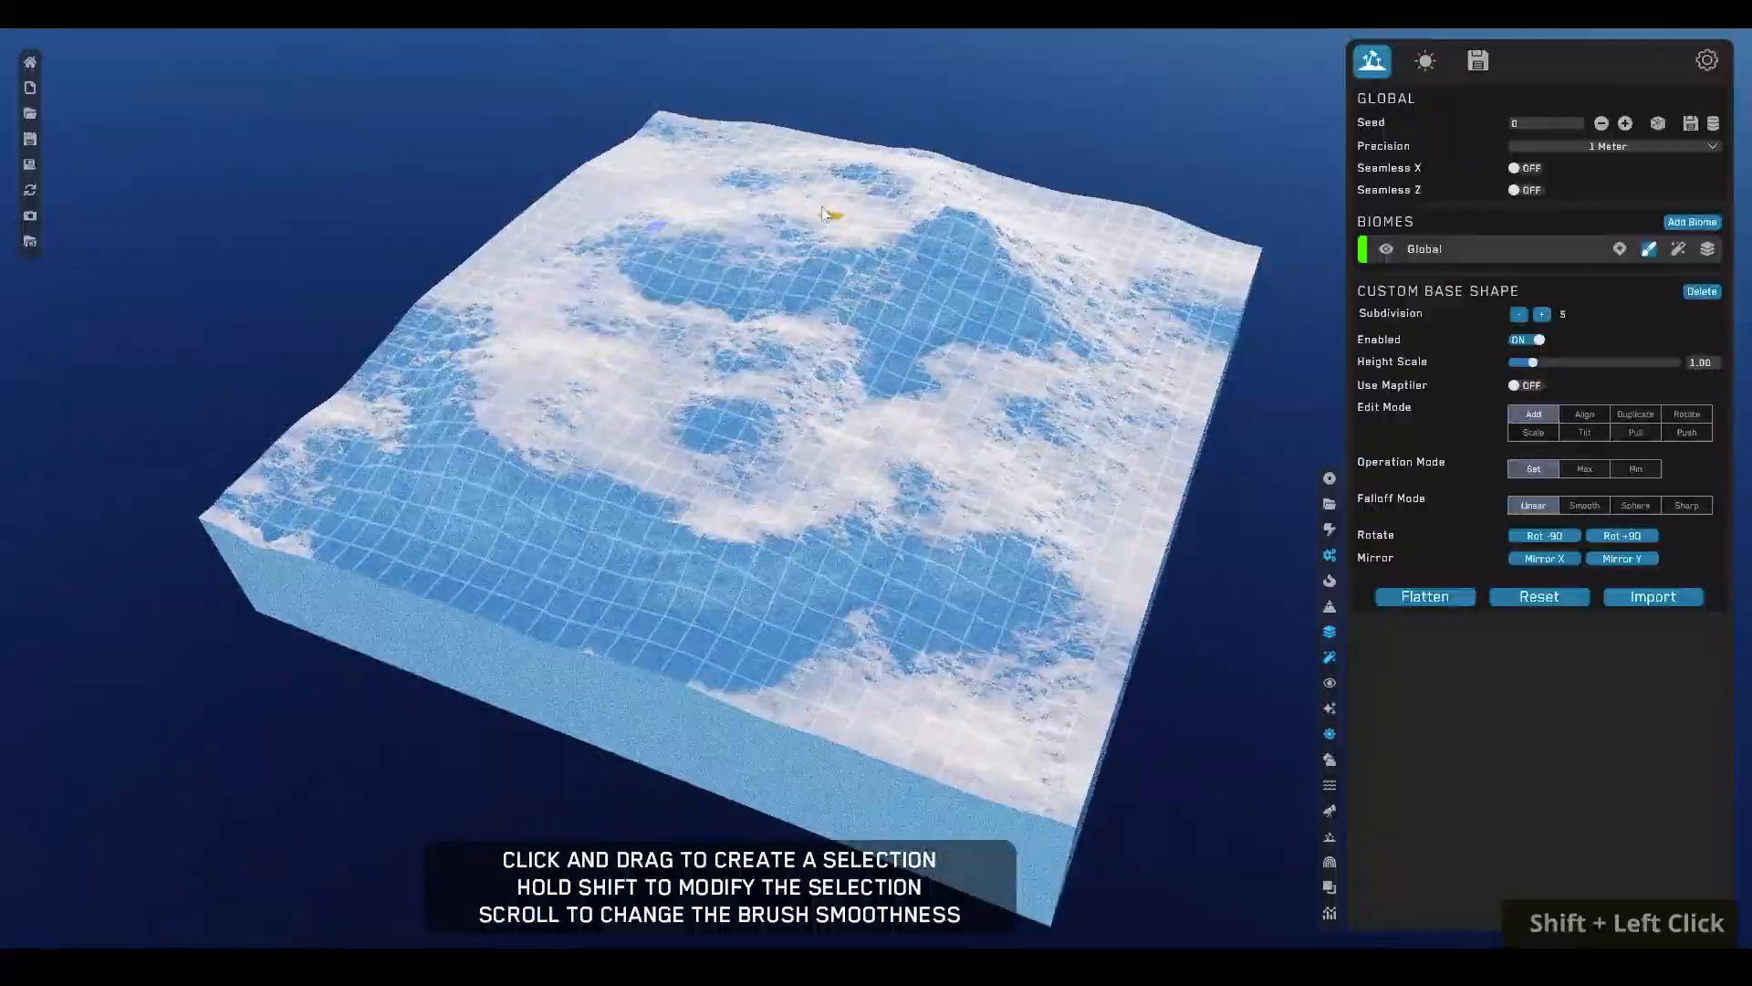
left_click(835, 211)
key("shift")
left_click(735, 201, "shift")
left_click(1330, 785)
- Change the brush smoothness and lower the land between the island's left arm and its front part to cut a bay
left_click(615, 465)
key("shift")
scroll(610, 464, "down", 1, "shift")
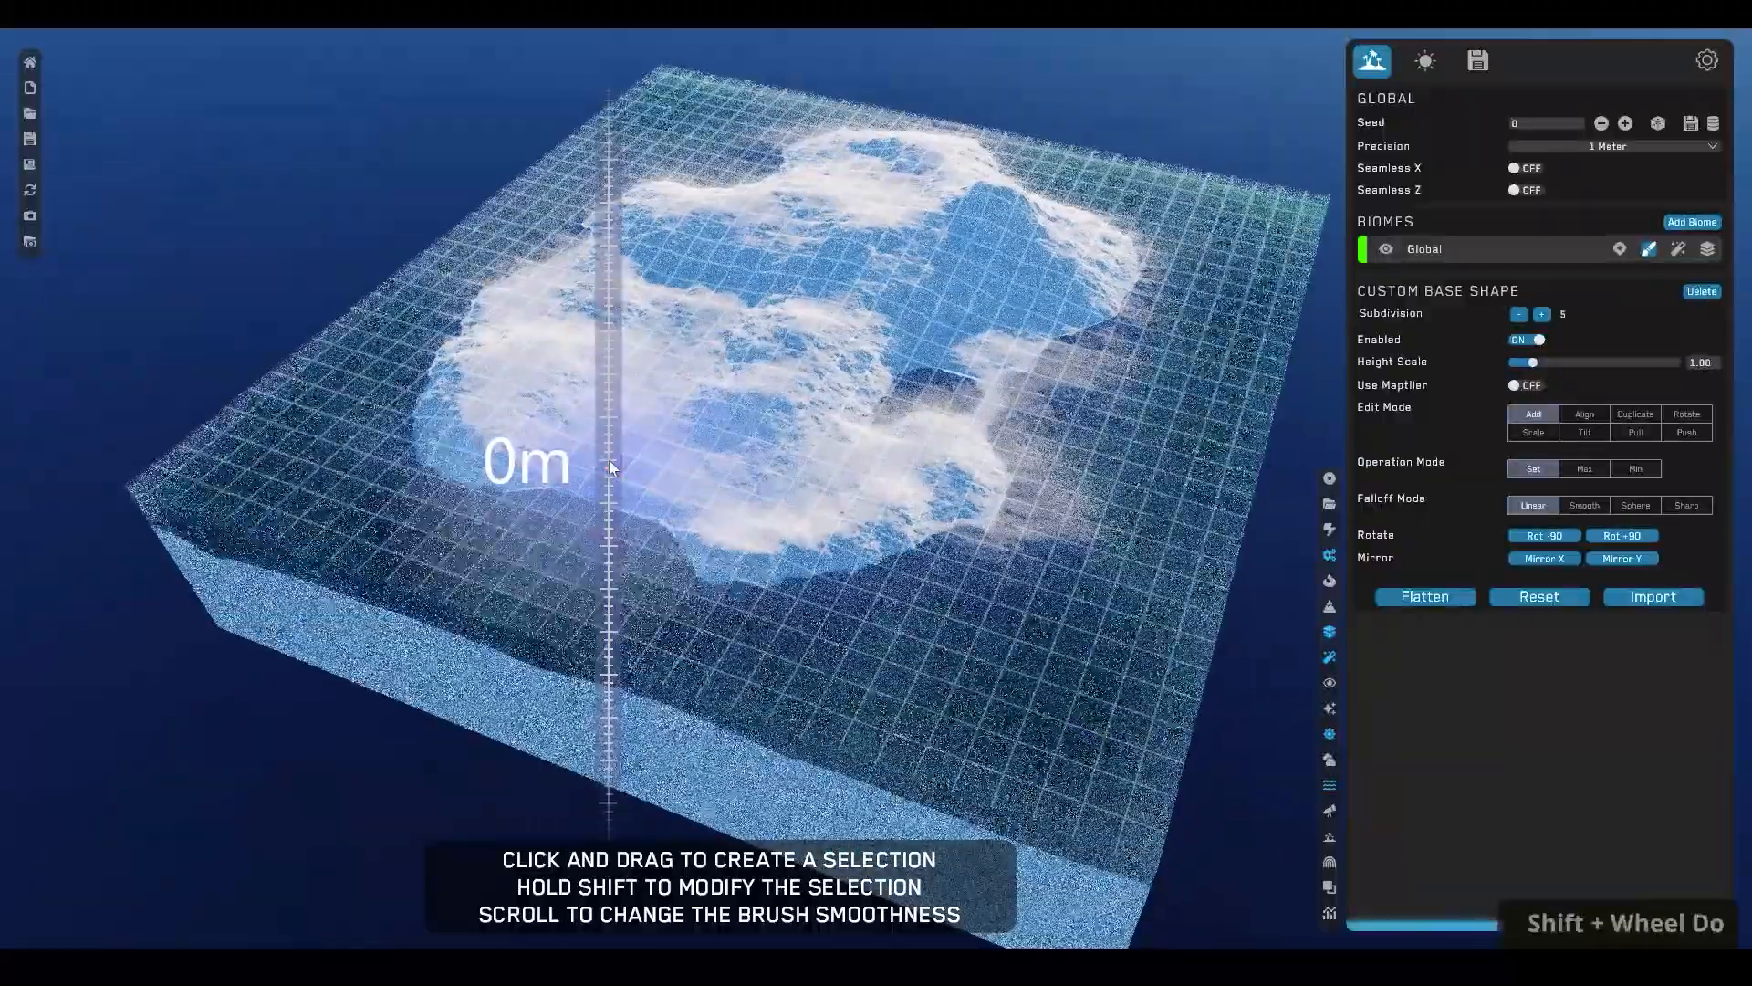
left_click(653, 376)
key("shift")
left_click(615, 571, "shift")
- Deepen the inner end of the bay, including one spot by about 8 m, and lower the island's front right side
left_click(664, 388)
left_click(668, 410, "shift")
left_click(674, 358)
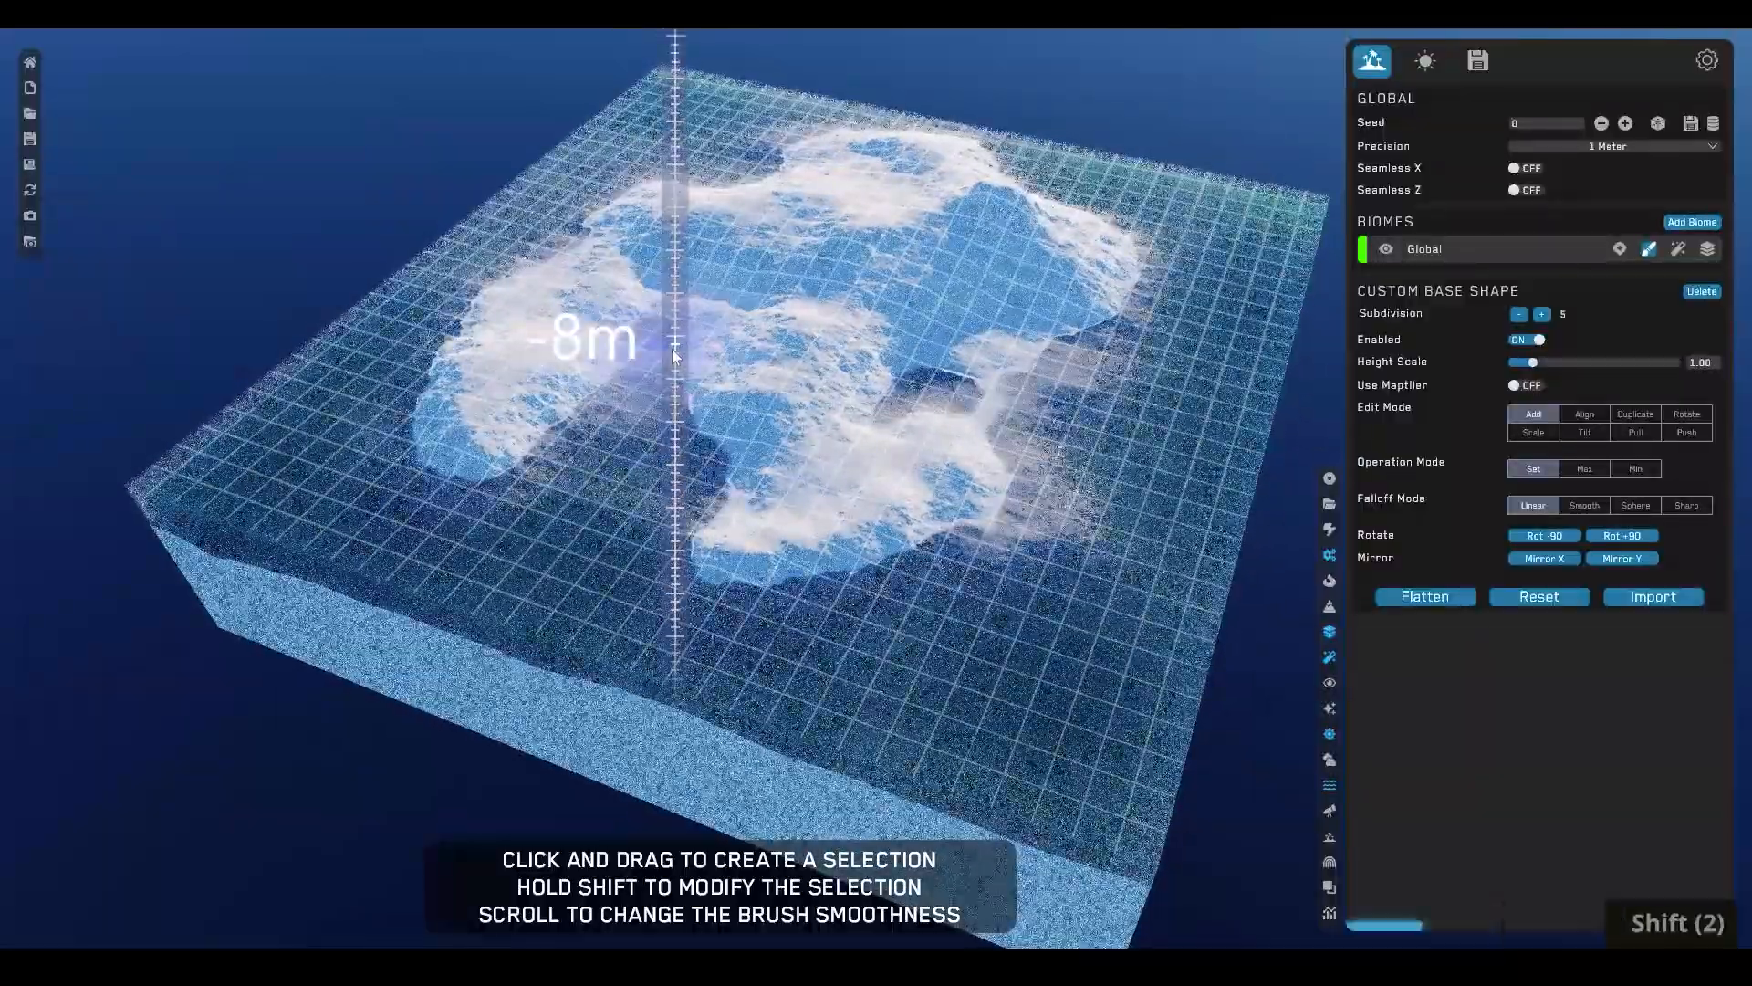
left_click(676, 374, "shift")
left_click(978, 397)
left_click(985, 411, "shift")
- Raise the ground beside the mountain peak by about 22 m
left_click(918, 208)
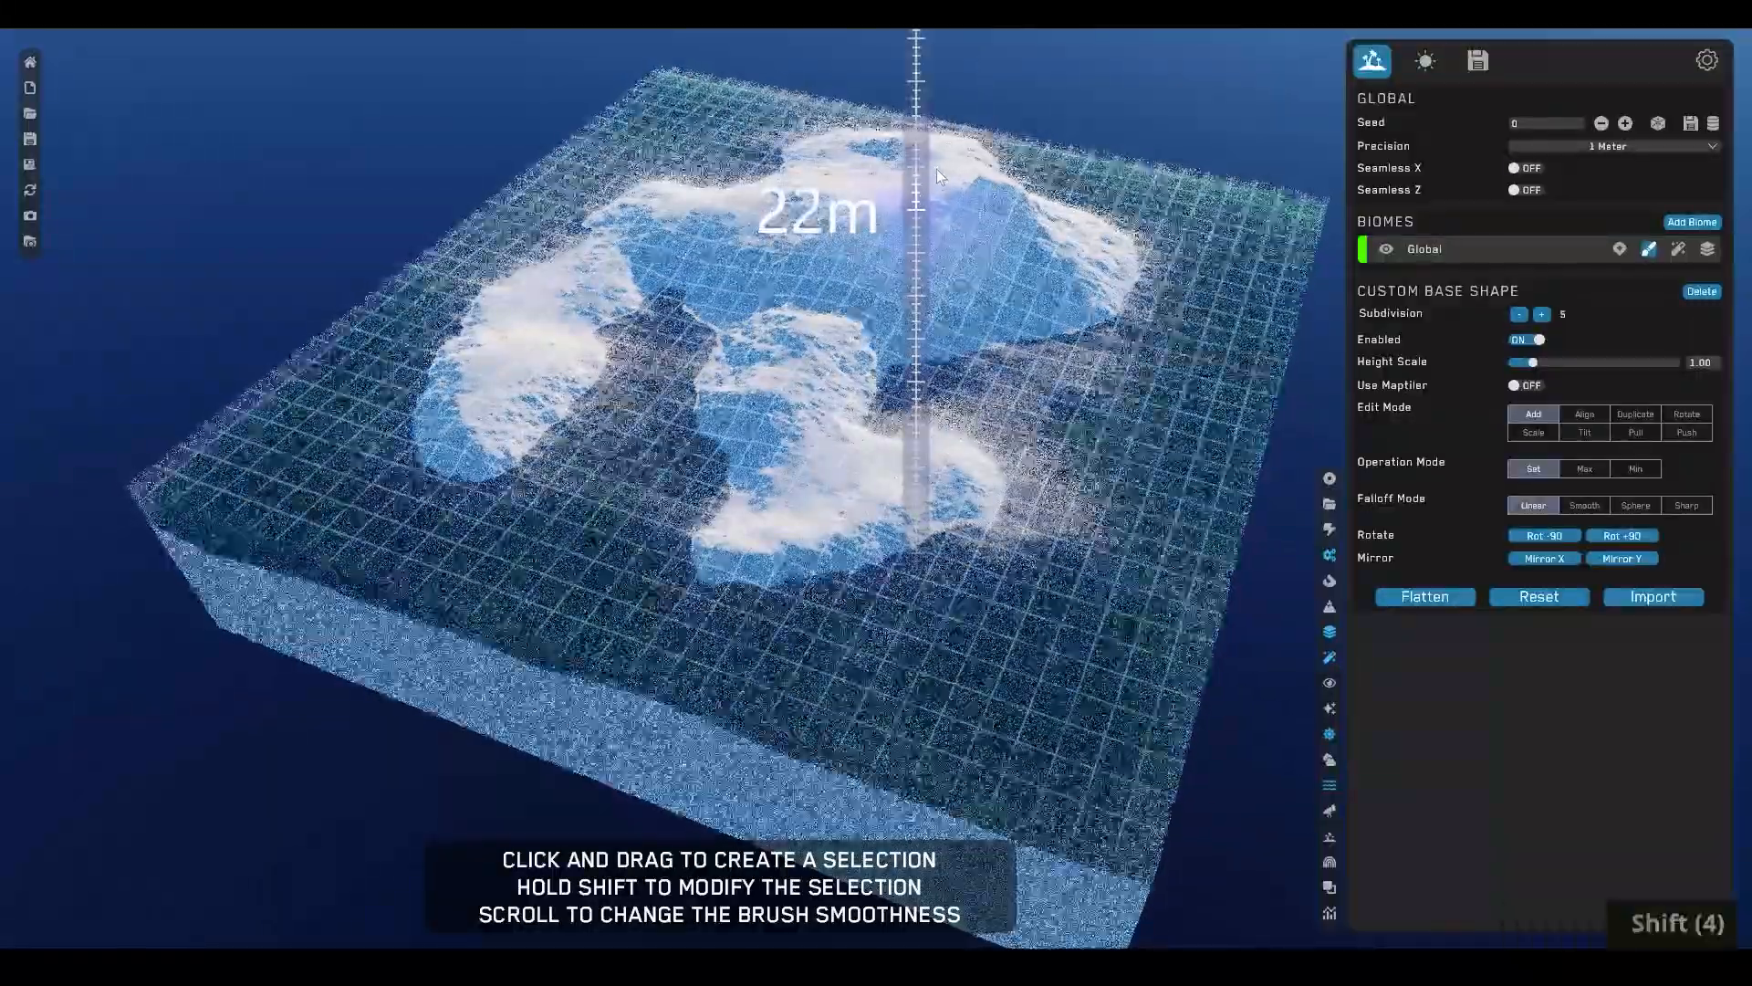
left_click(934, 164, "shift")
left_click(956, 194)
scroll(966, 174, "down", 2, "shift")
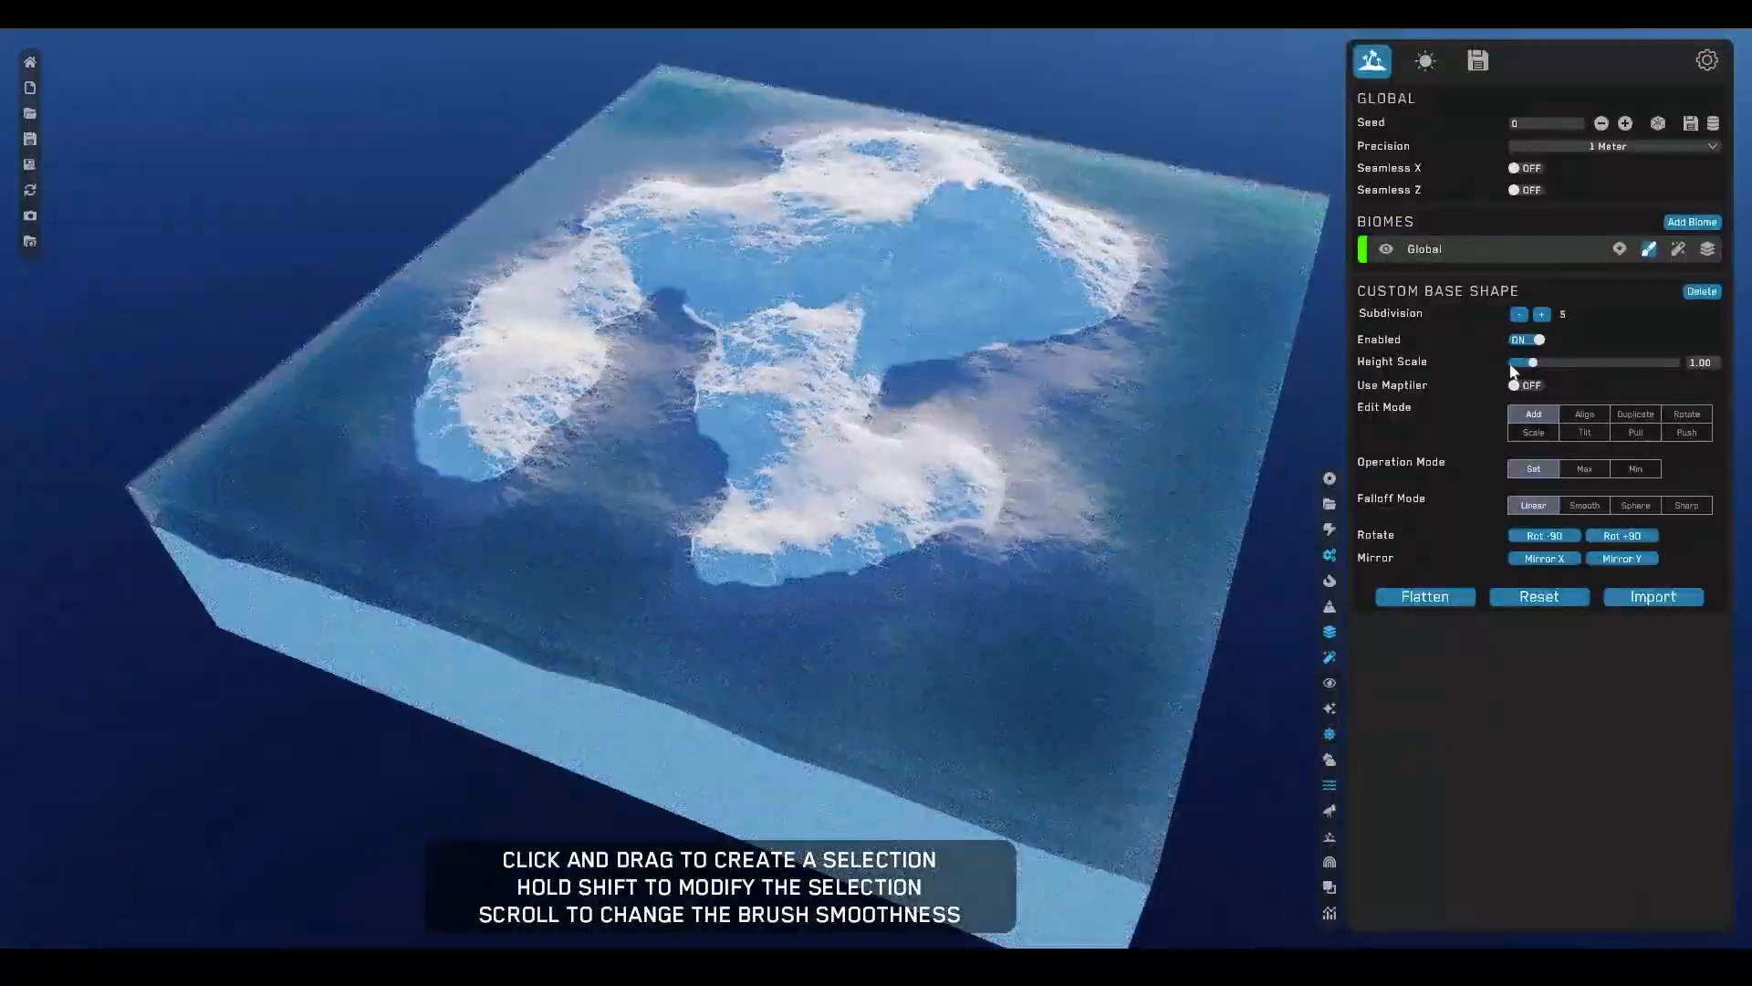
- Increase the custom base shape's subdivision to 6 and raise a small spot beside the mountain by about 13 m
left_click(1544, 314)
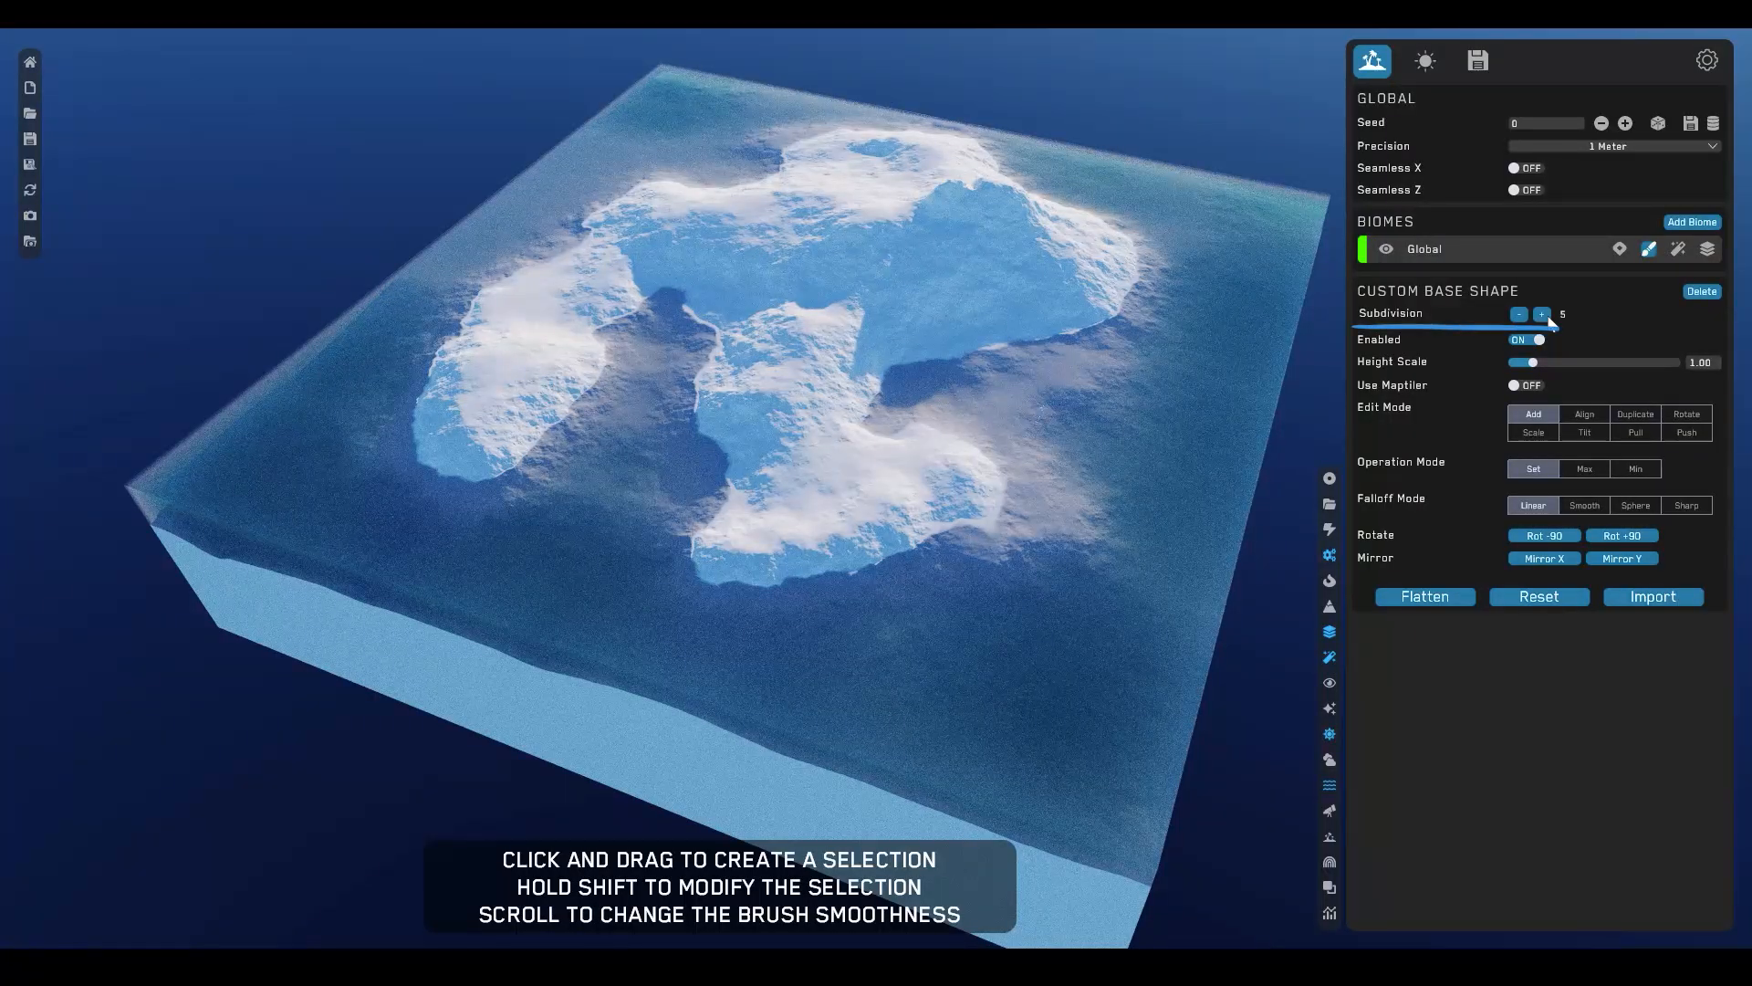
left_click(1546, 316)
left_click_drag(910, 226, 917, 206, "shift")
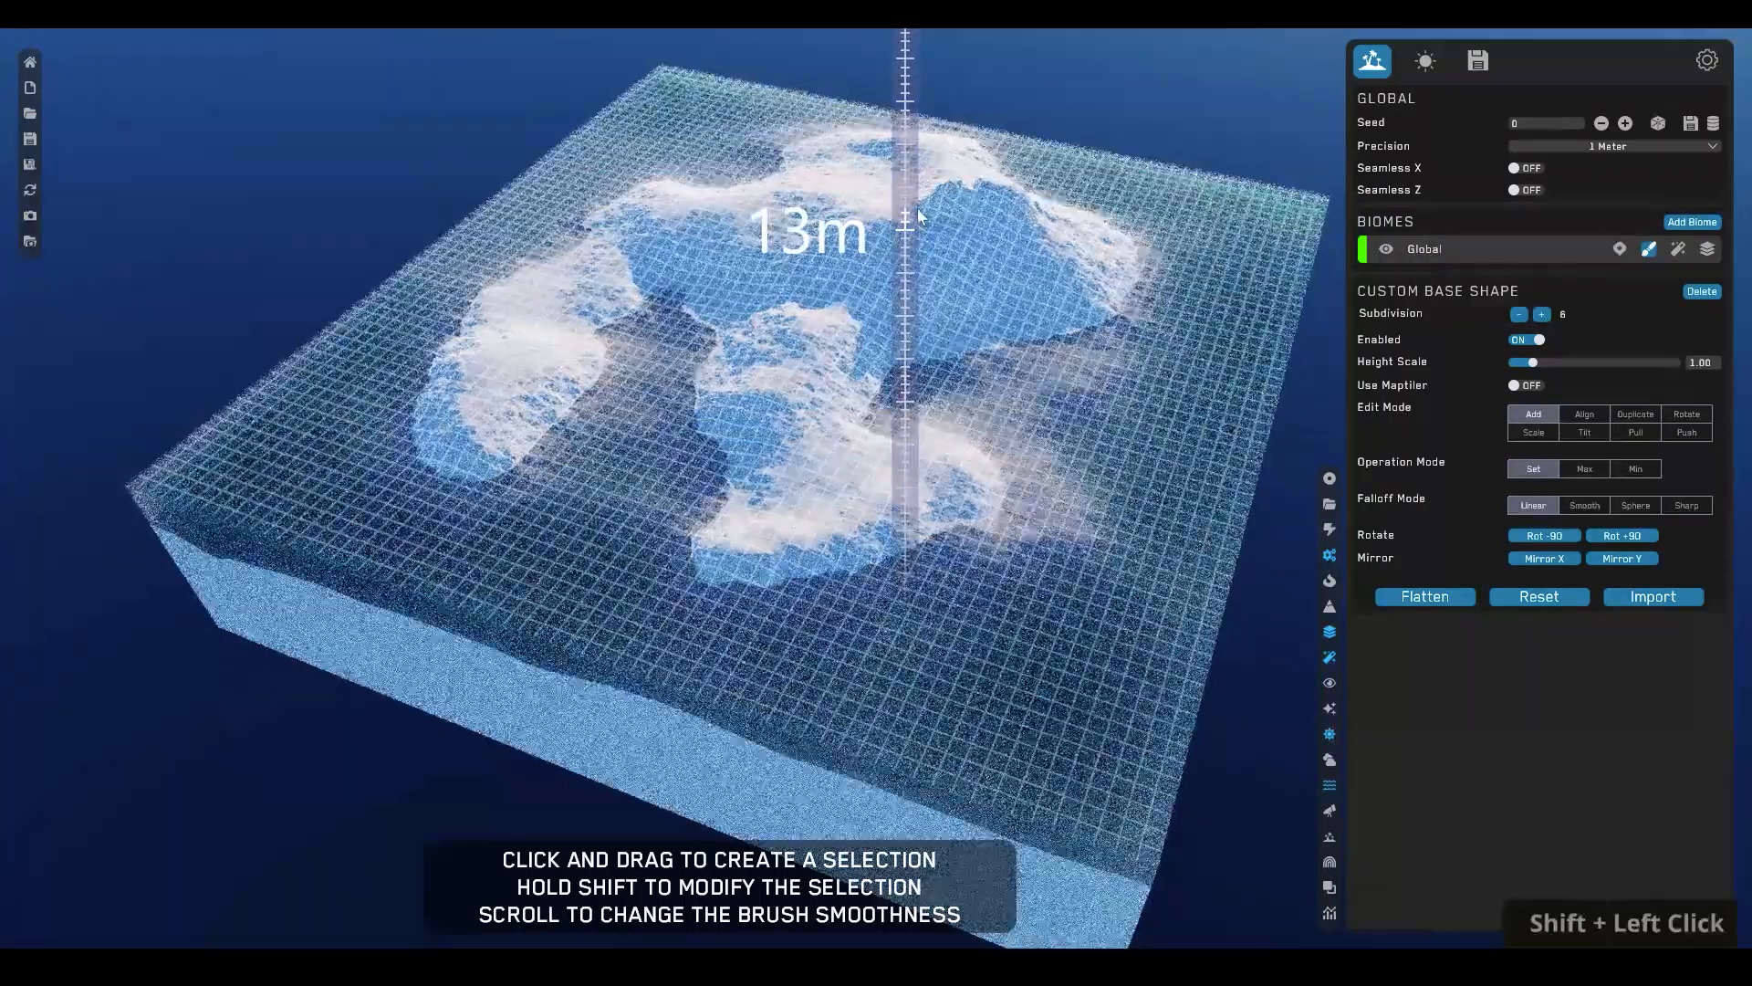
scroll(752, 377, "up", 3, "shift")
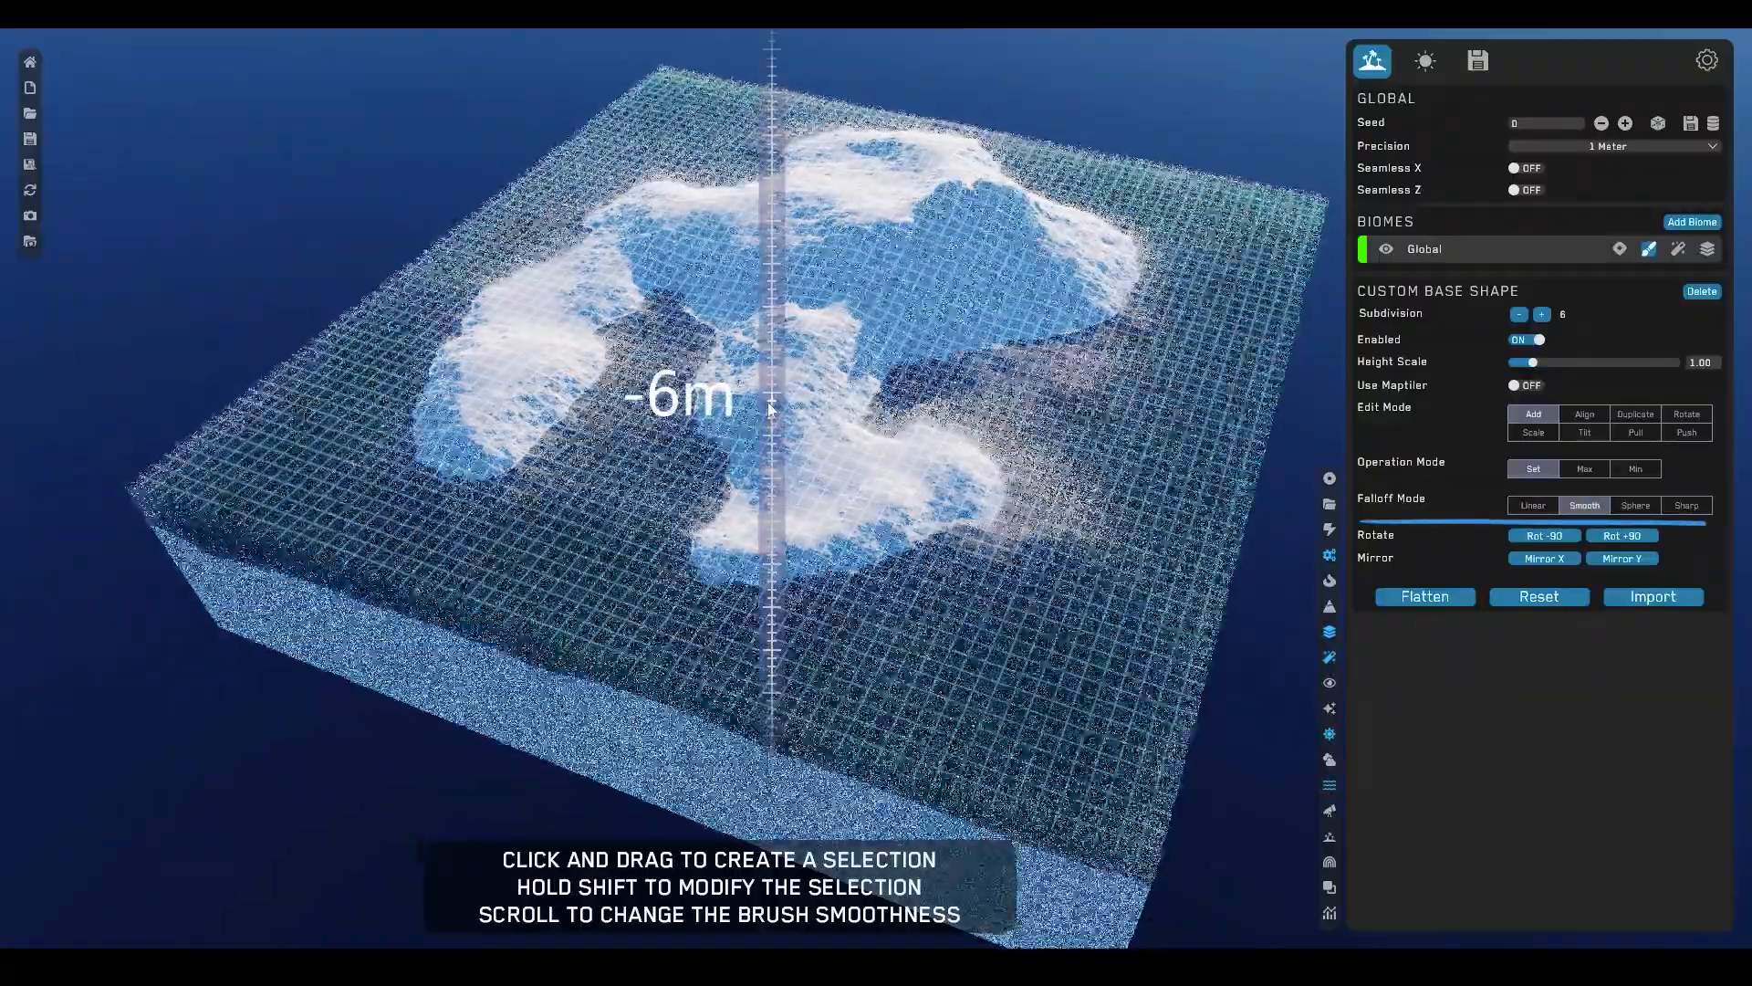
- Lower a spot on the front part of the island by about 6 m with Smooth falloff, and mirror the base shape along X
mouse_move(774, 395)
left_mouse_down("shift")
mouse_move(772, 416)
mouse_move(776, 400)
left_mouse_up("shift")
scroll(777, 399, "up", 3, "shift")
left_click(1554, 561)
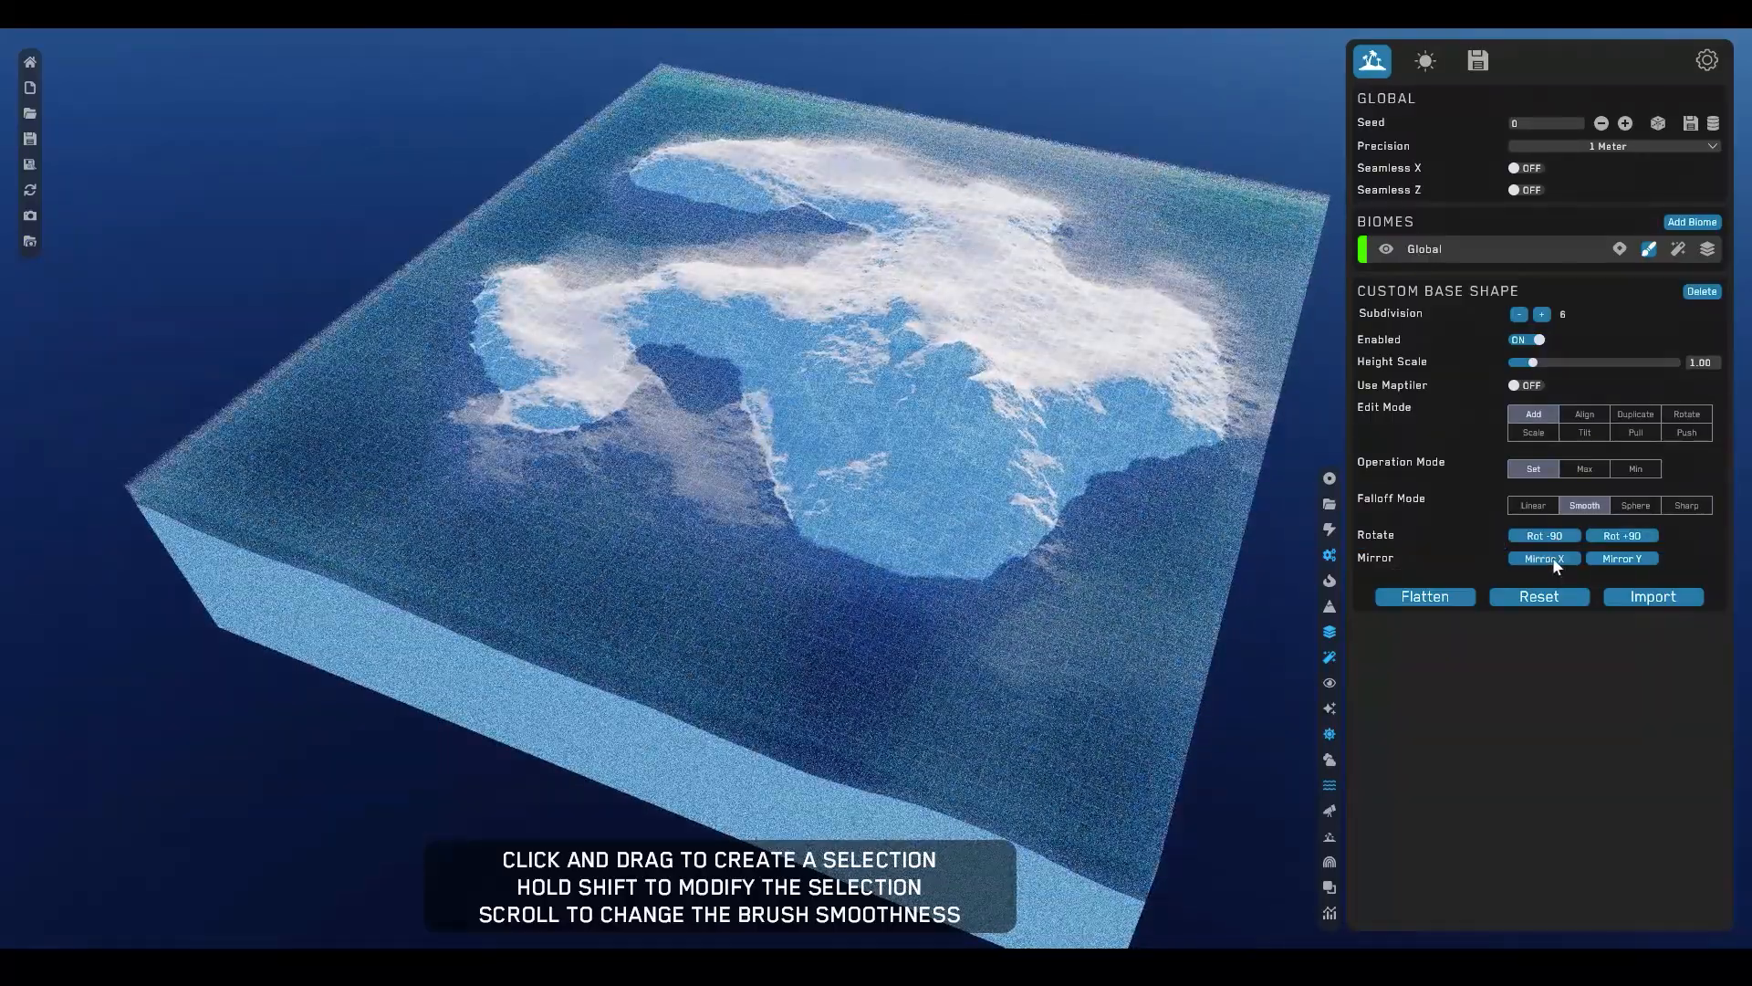
key("alt+F9")
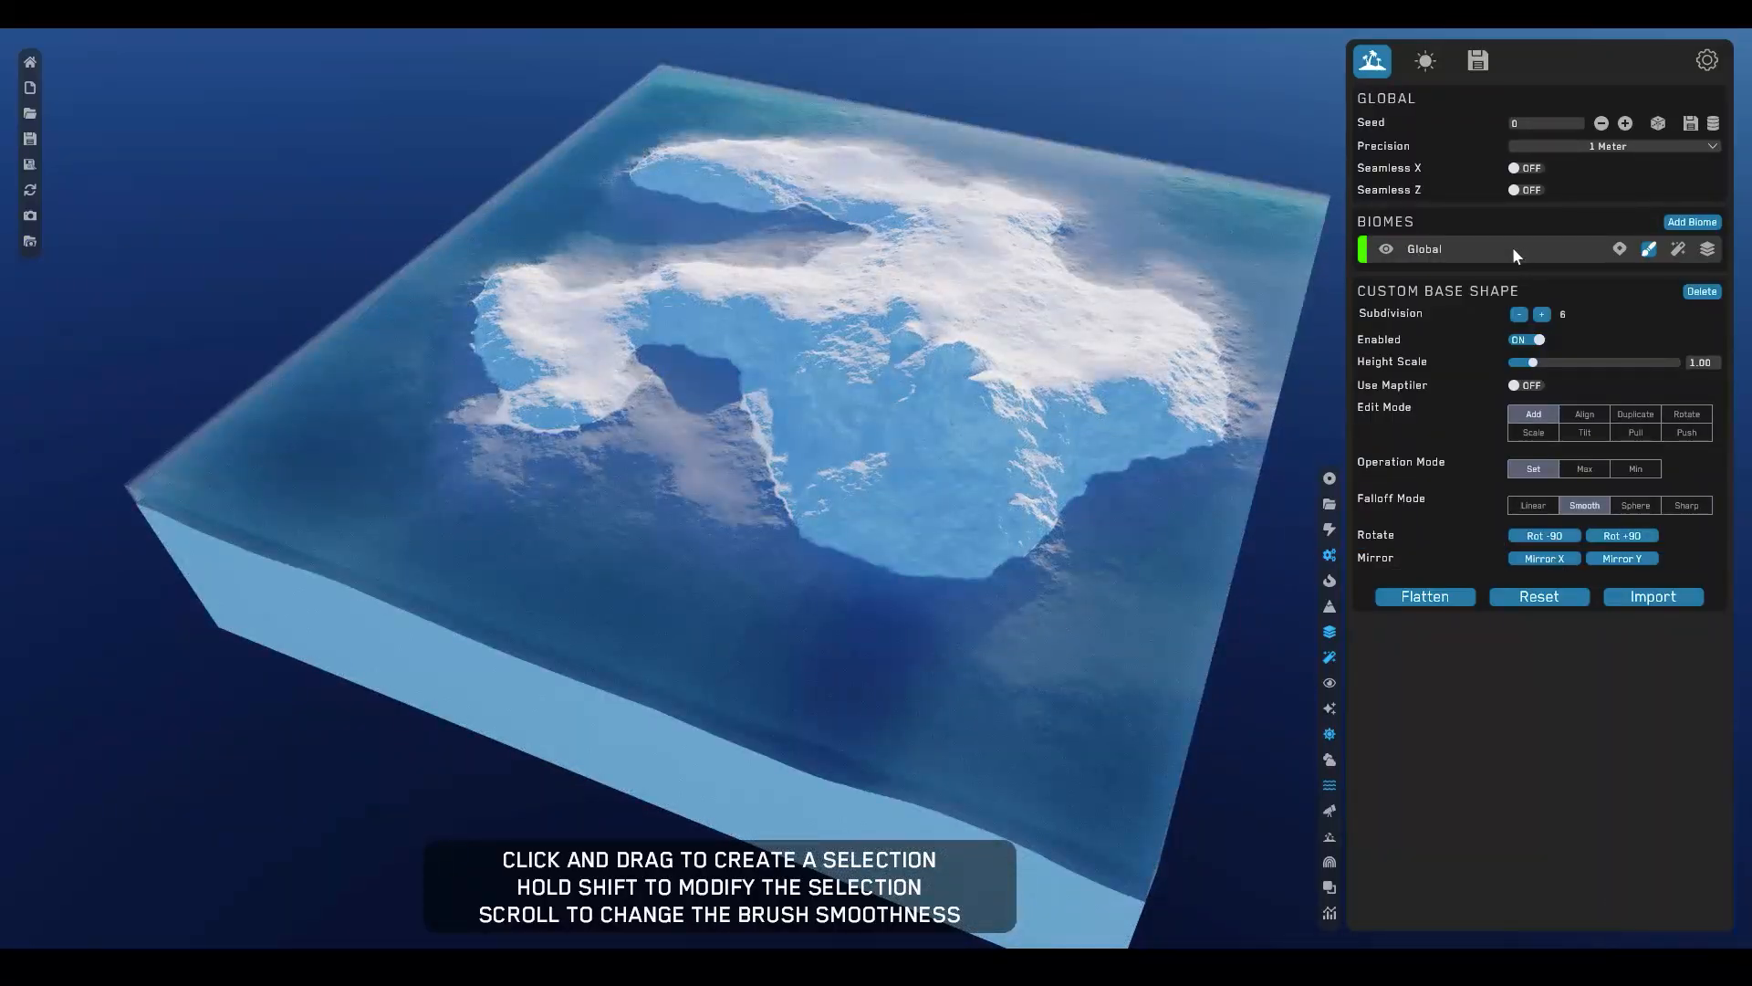
- Set the Global biome's Ocean Noise to 0.61
left_click(1418, 248)
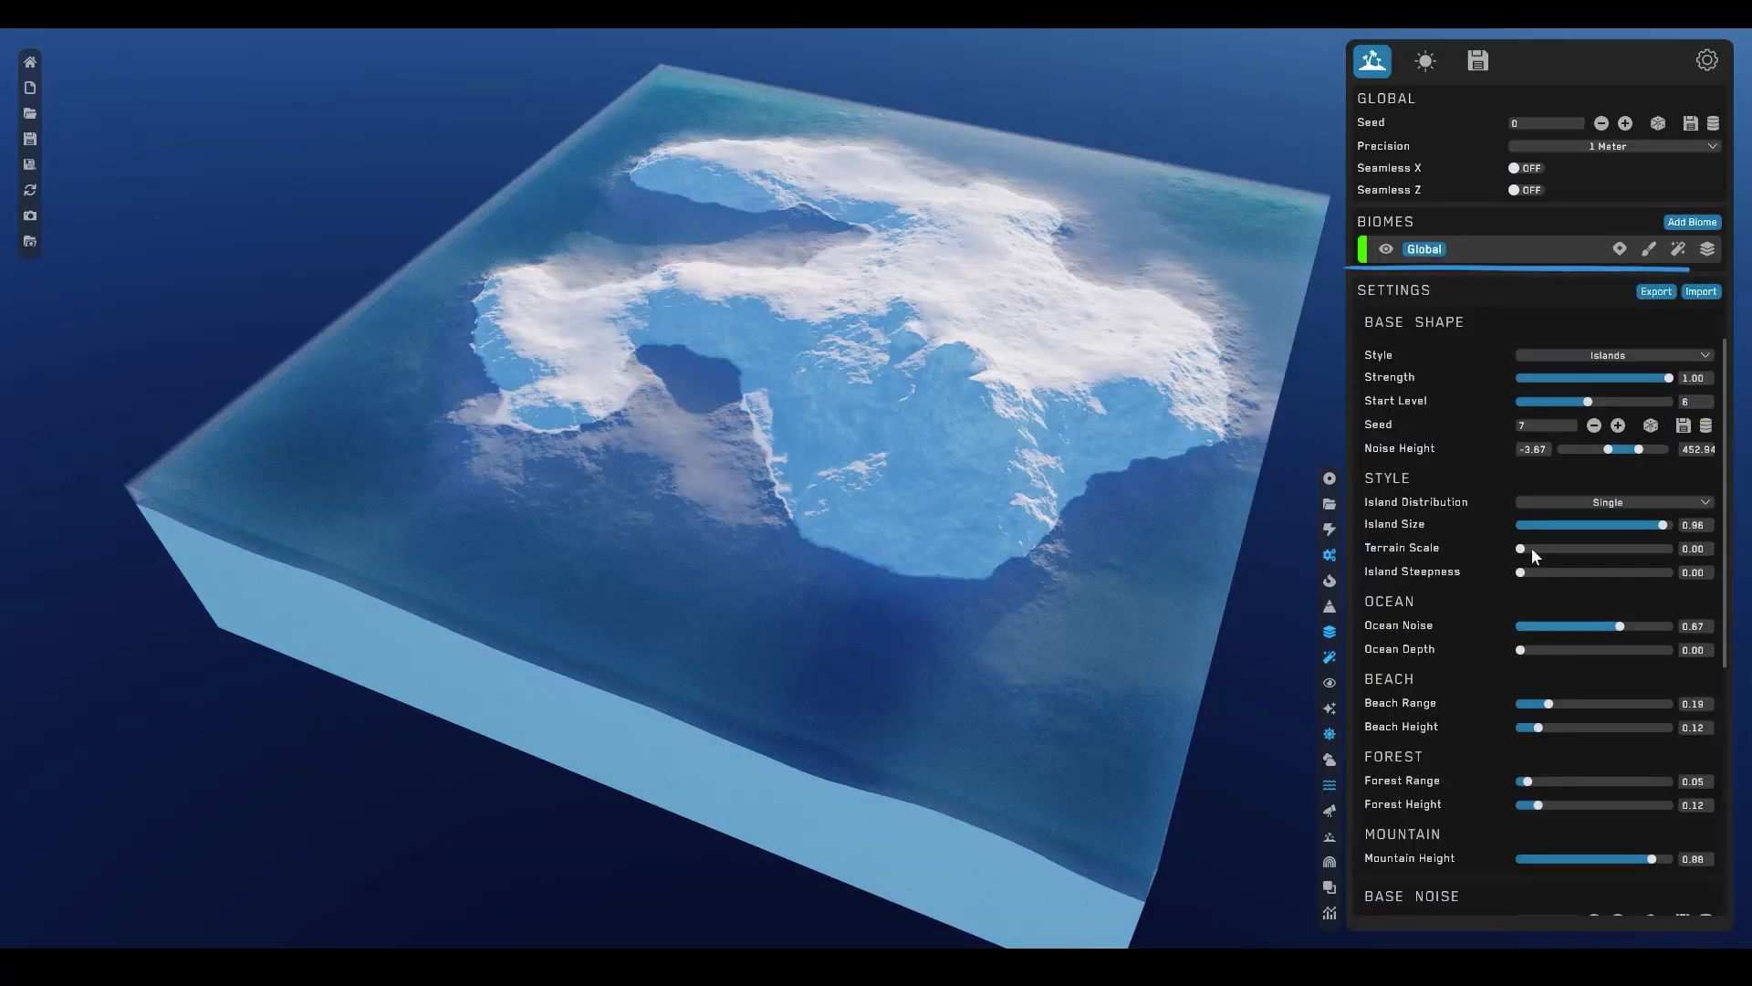
left_click_drag(1521, 549, 1519, 549)
left_click_drag(1620, 626, 1611, 626)
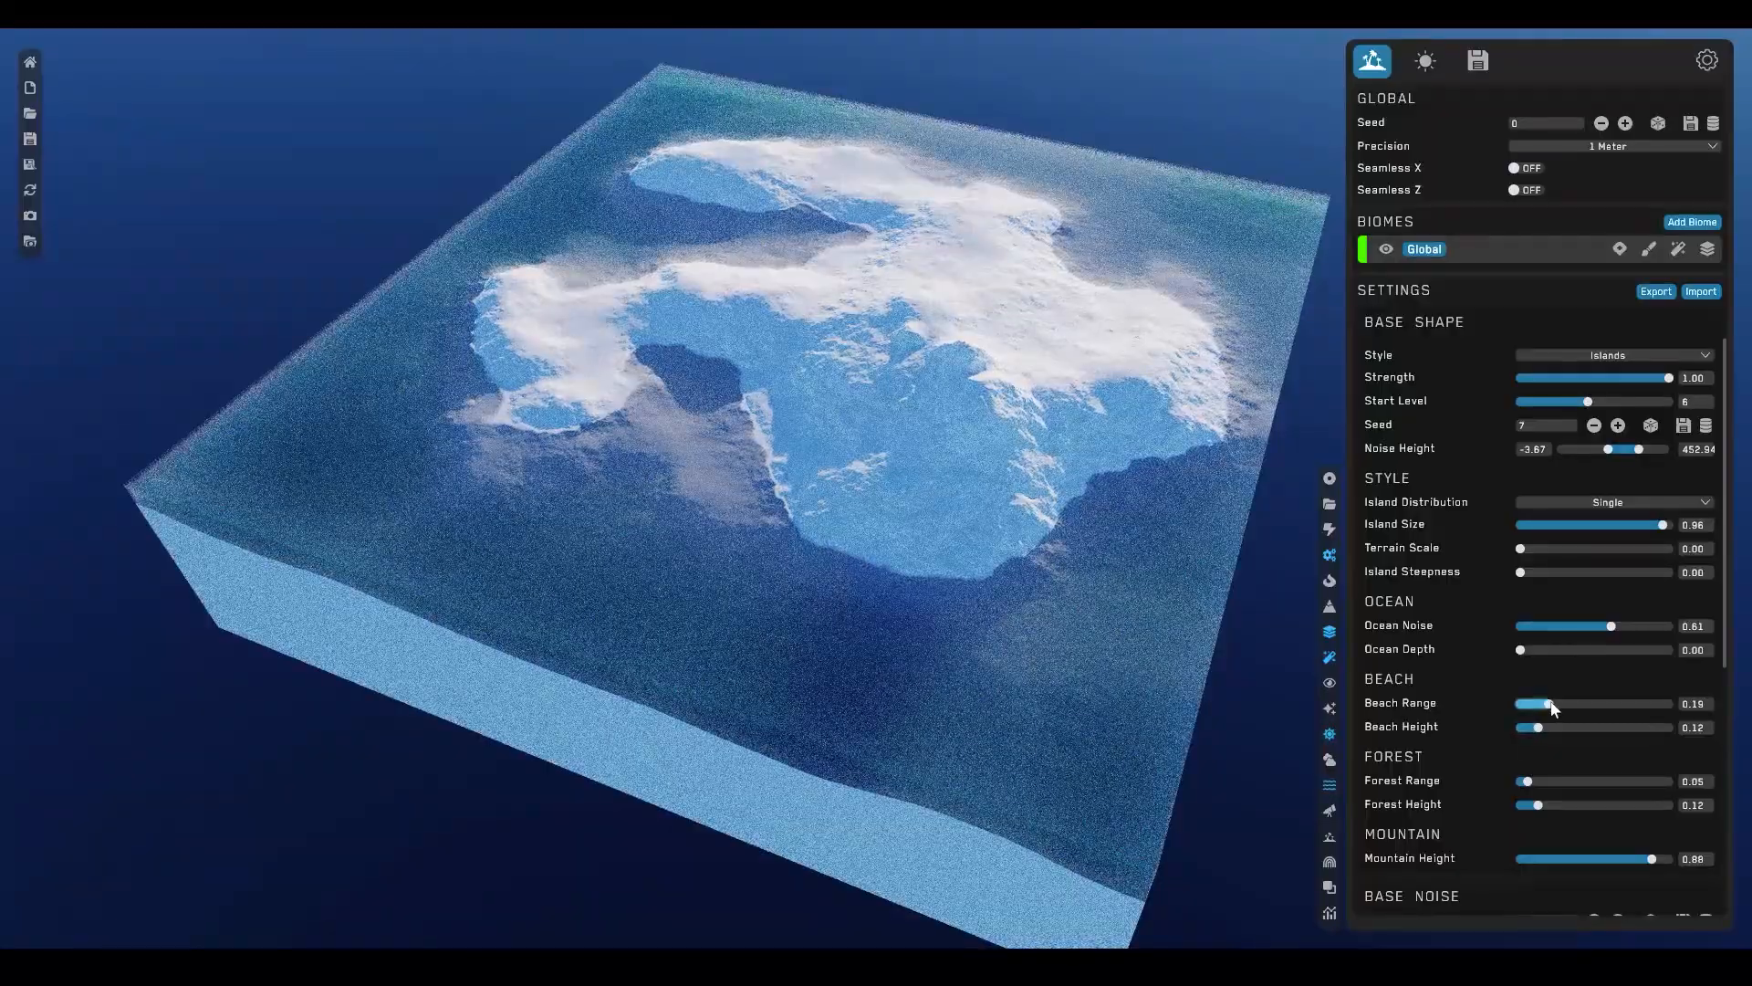
left_click_drag(1549, 704, 1550, 704)
- Add a General - Zero Edge filter to the Global biome
left_click(1677, 254)
left_click(1695, 292)
mouse_move(1607, 326)
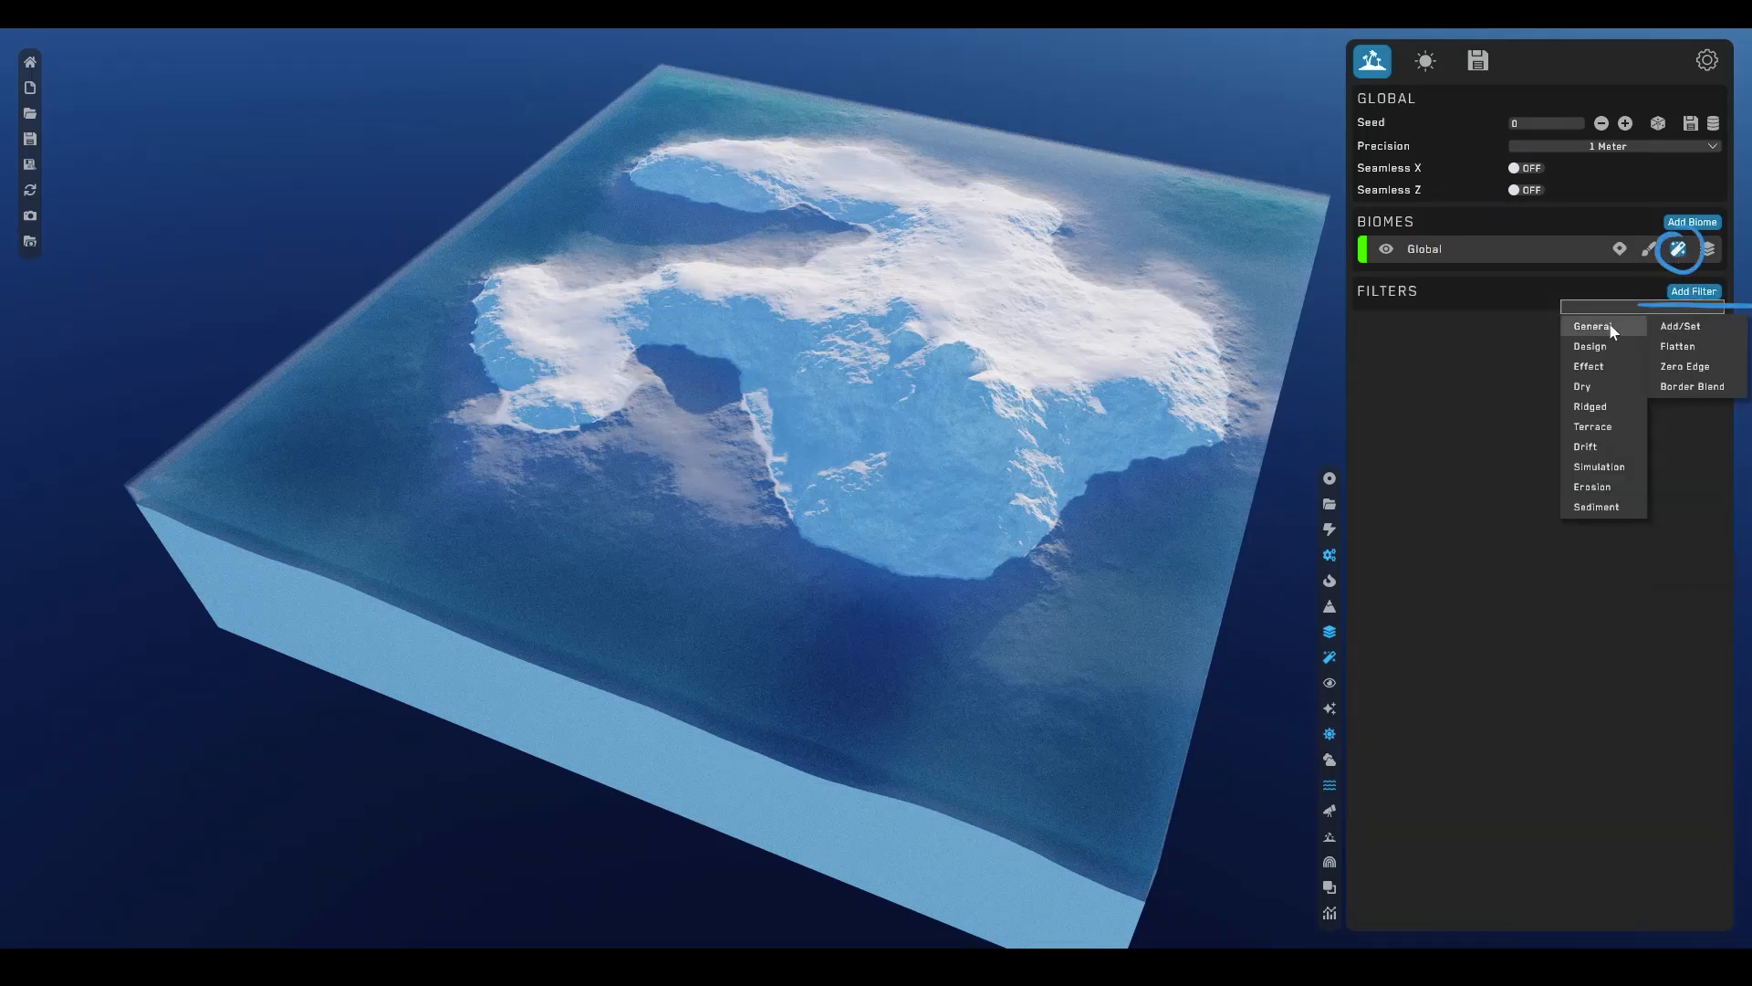
left_click(1685, 366)
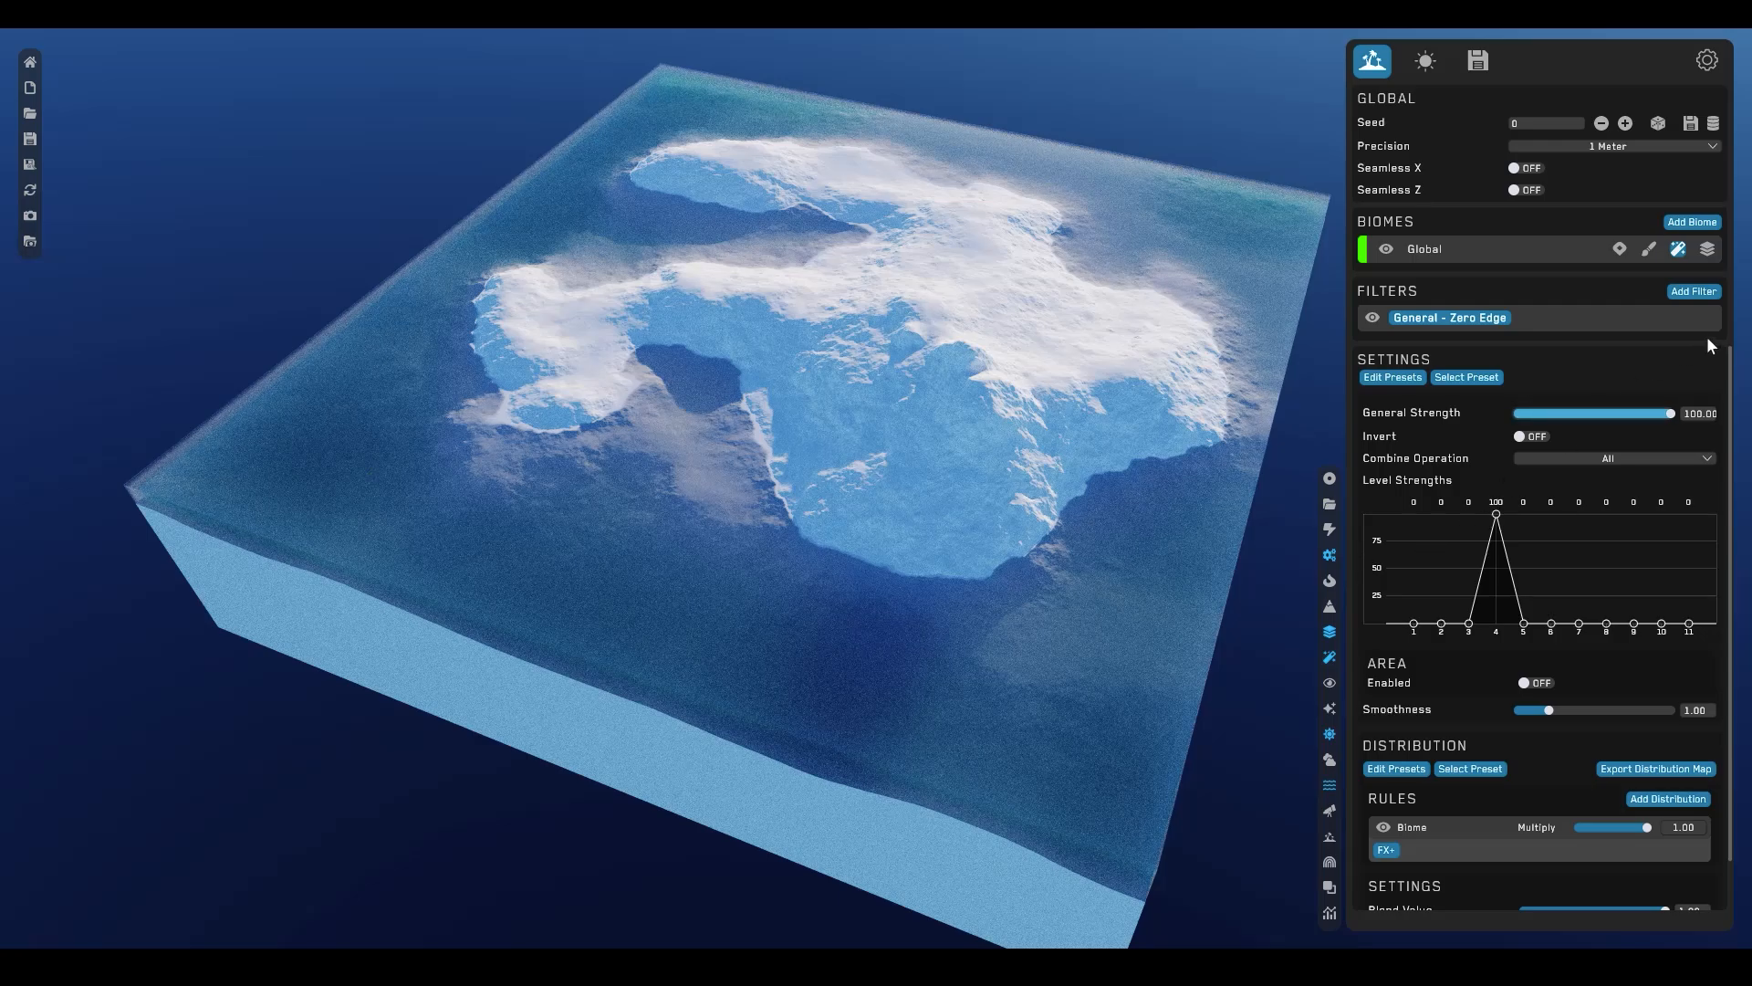
- Add the Dry - Rocky Wide and Dry - Rocky Cliffs filters to the Global biome
left_click(1695, 292)
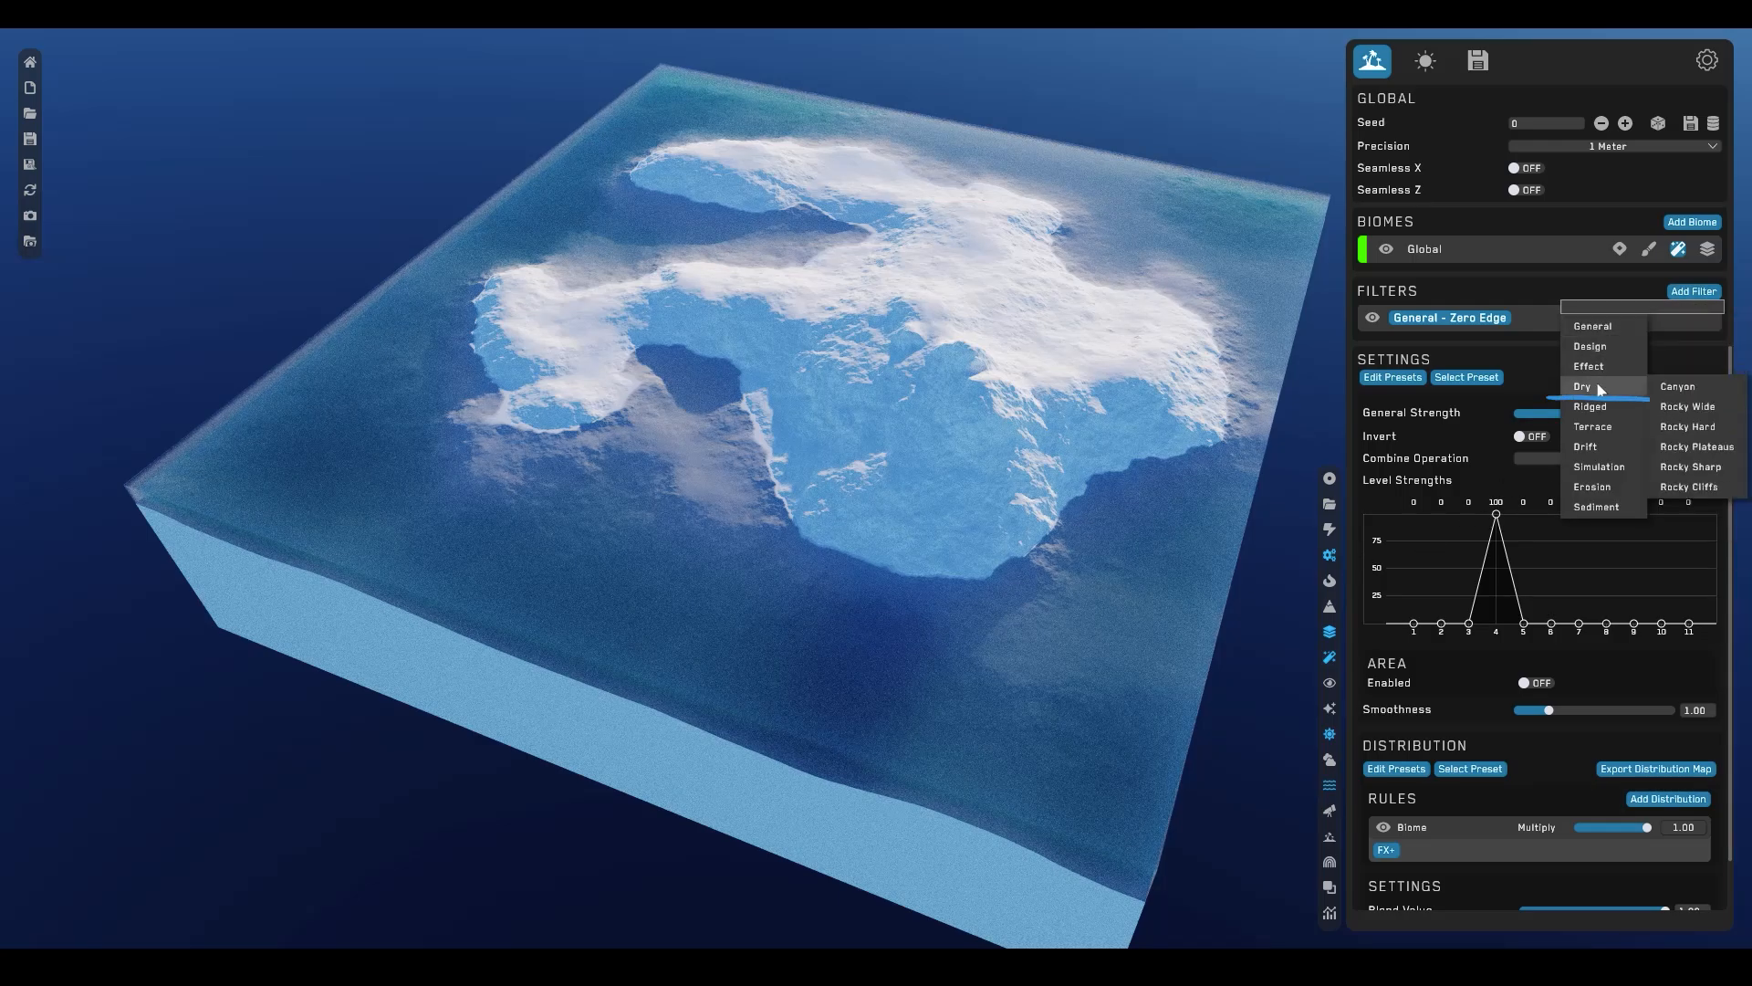
mouse_move(1607, 406)
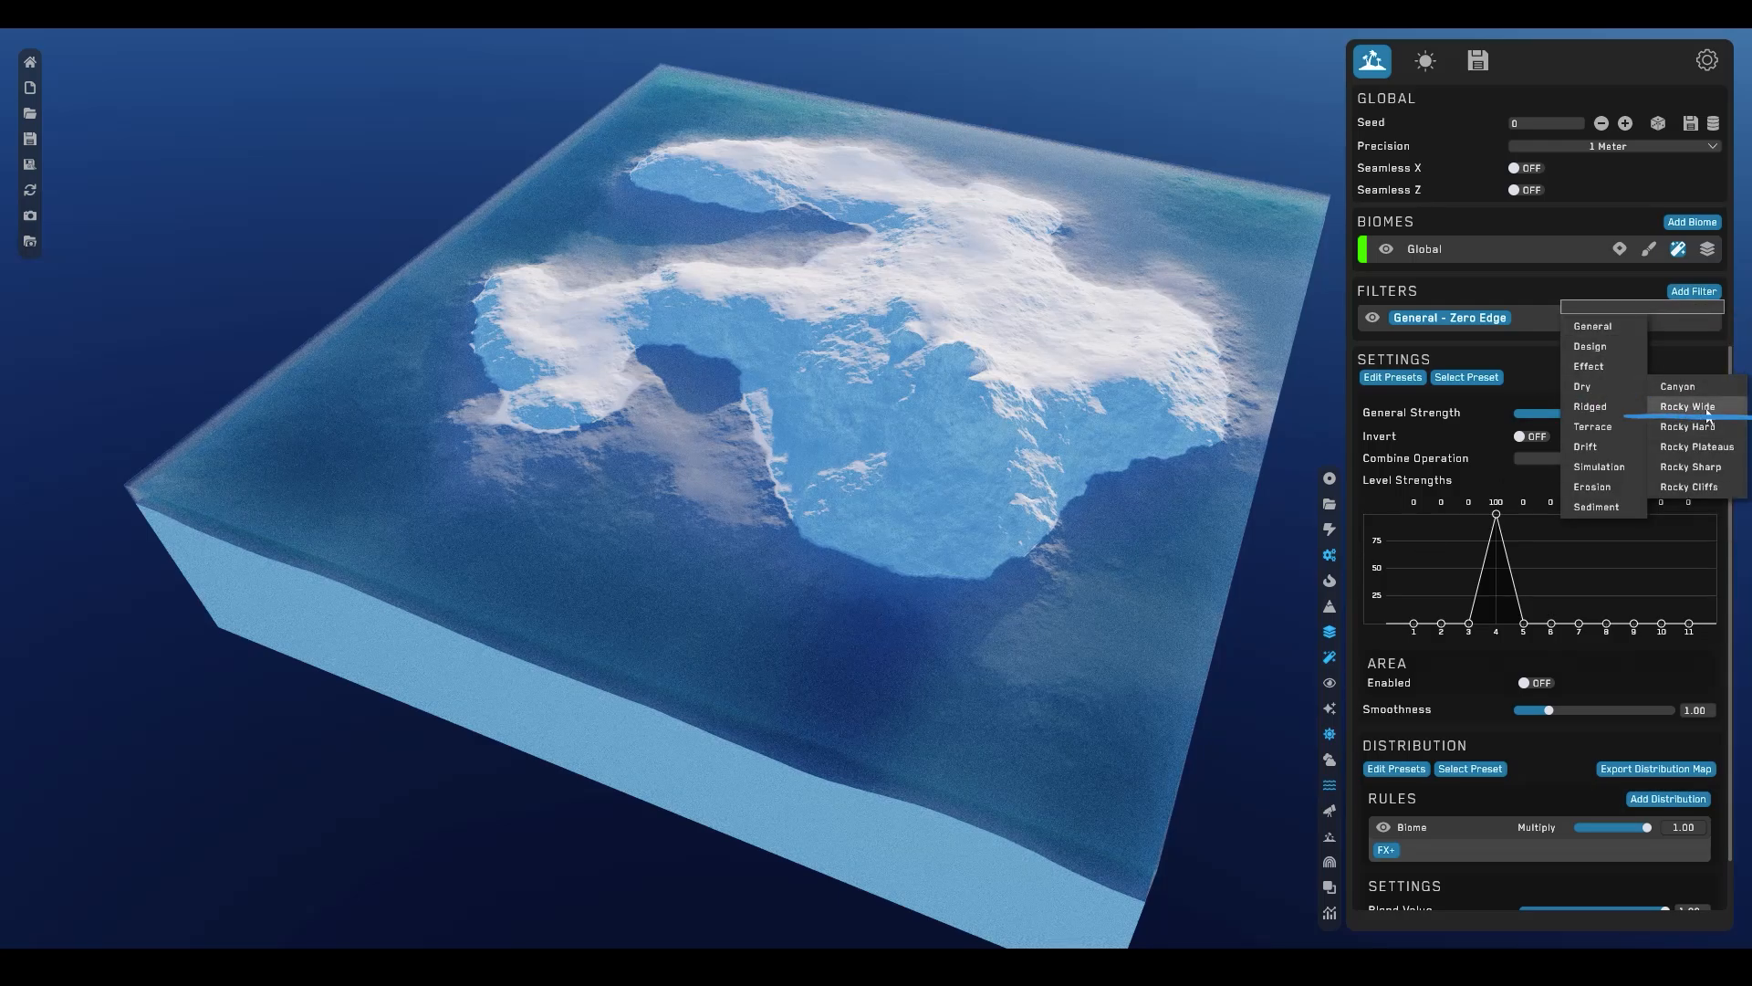
left_click(1706, 409)
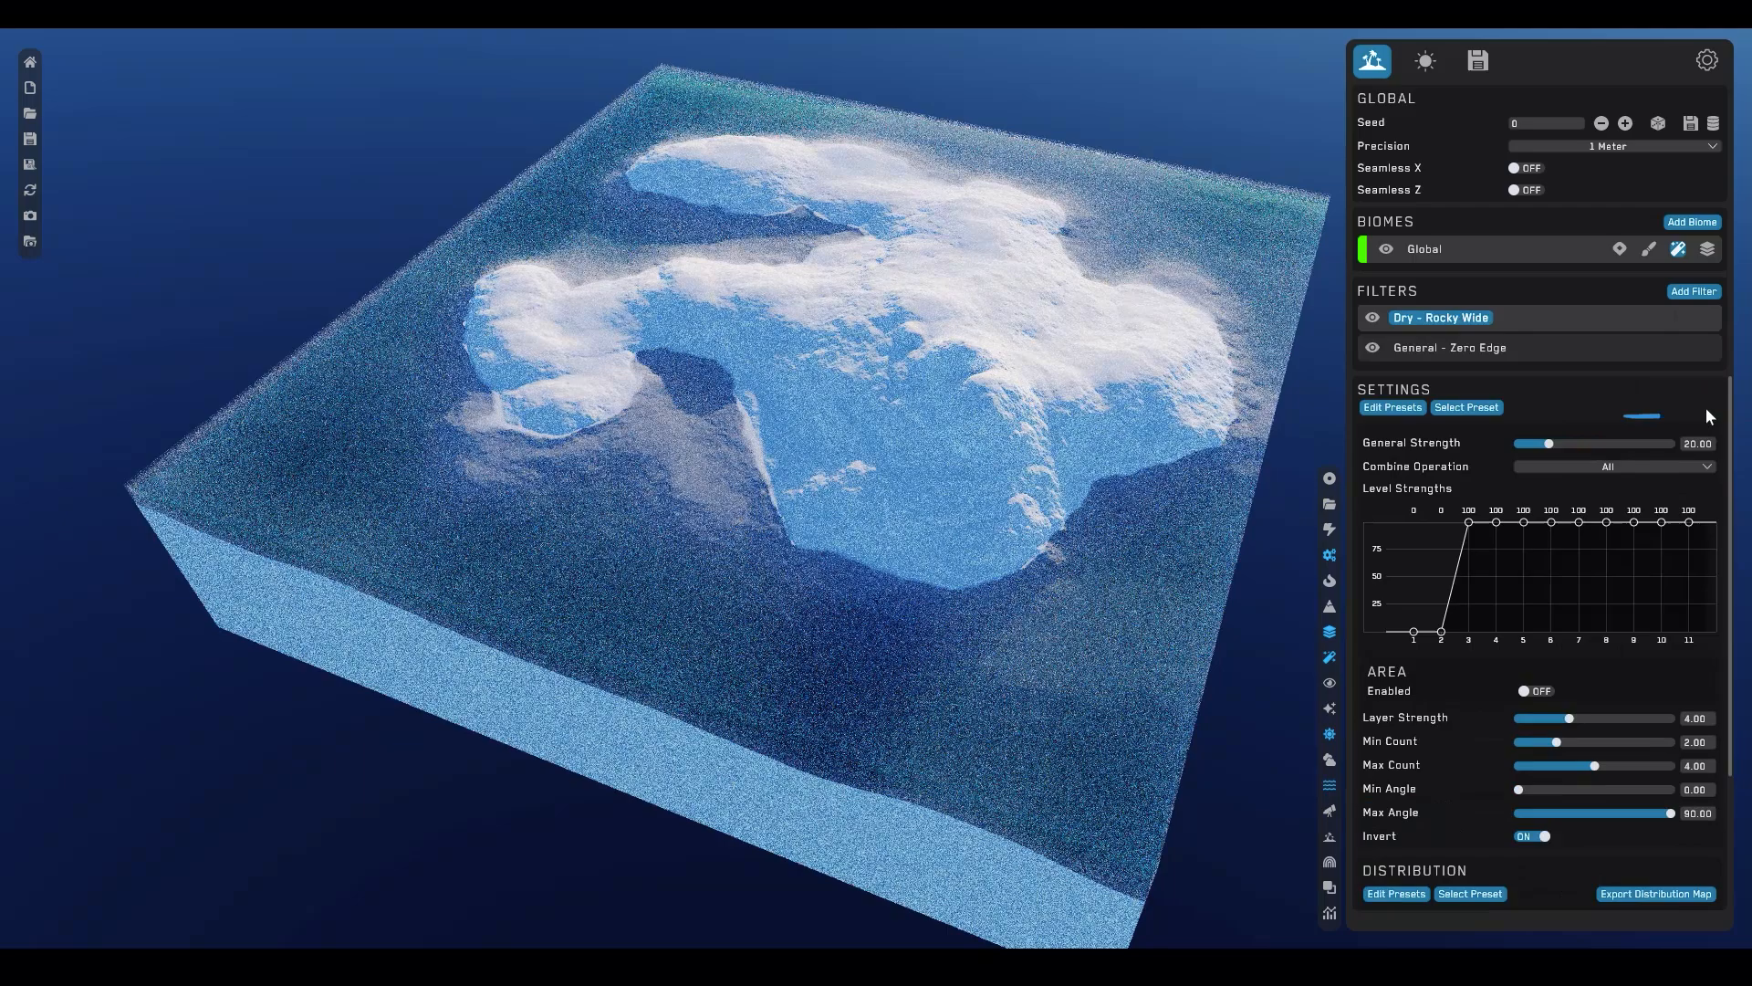
left_click(1691, 289)
mouse_move(1602, 378)
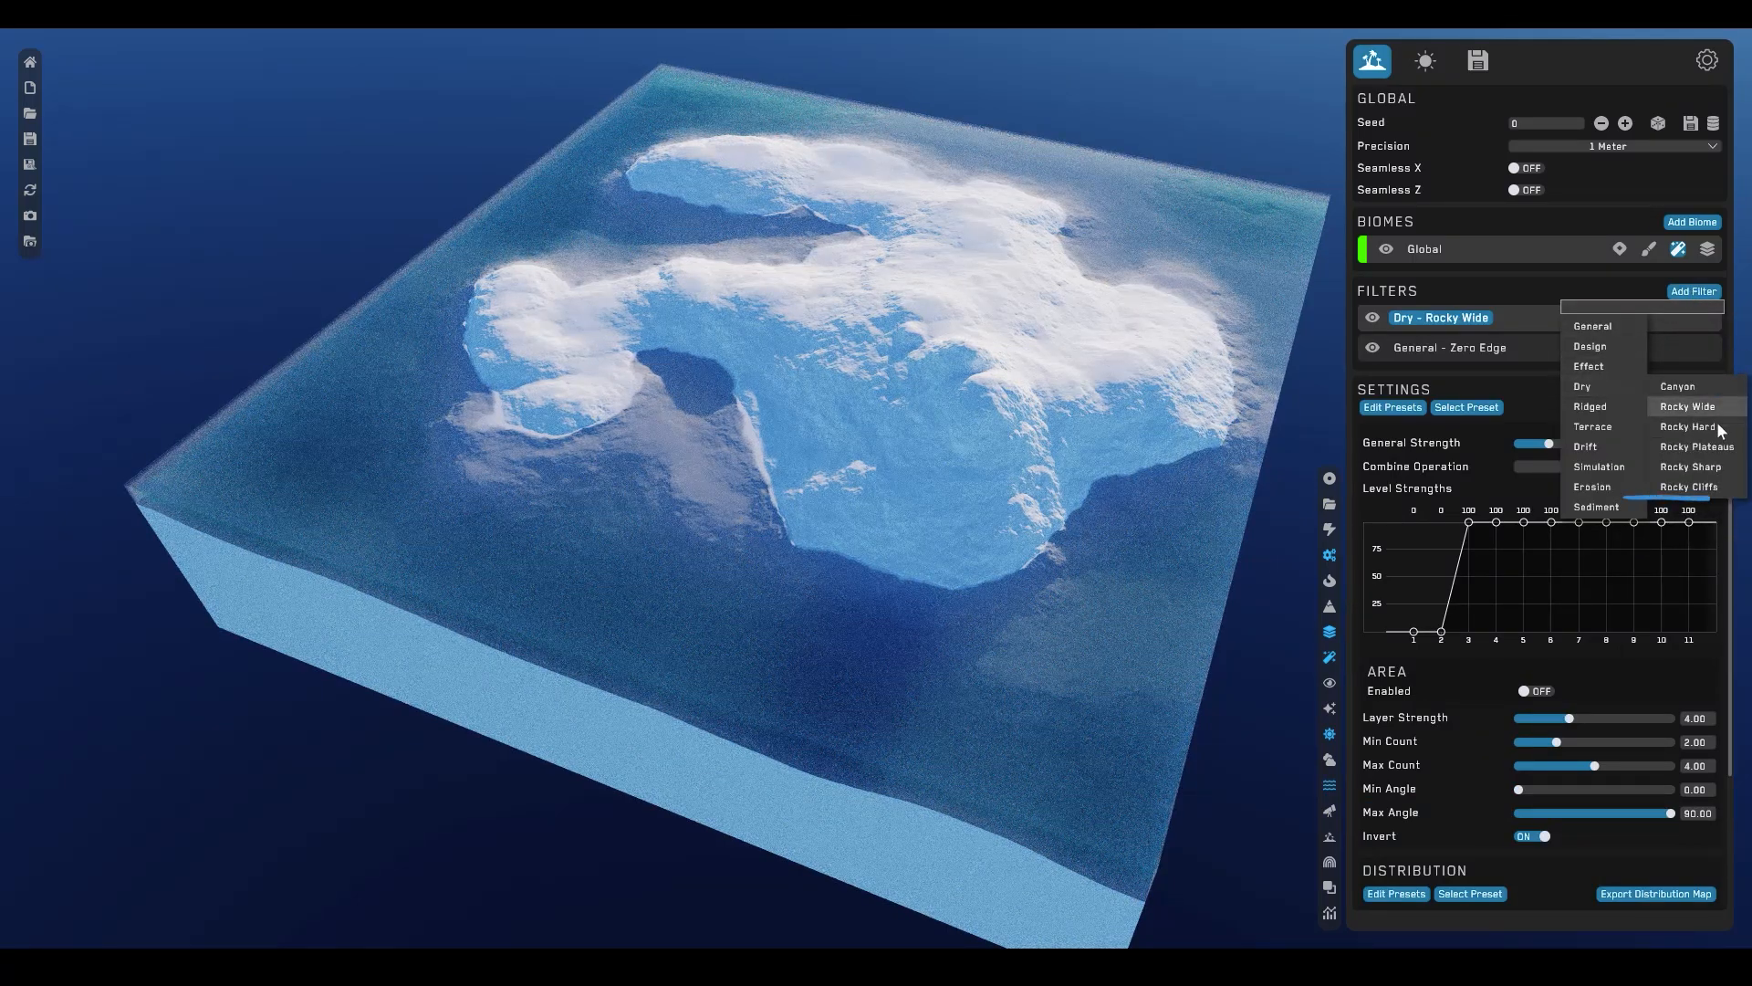
left_click(1704, 487)
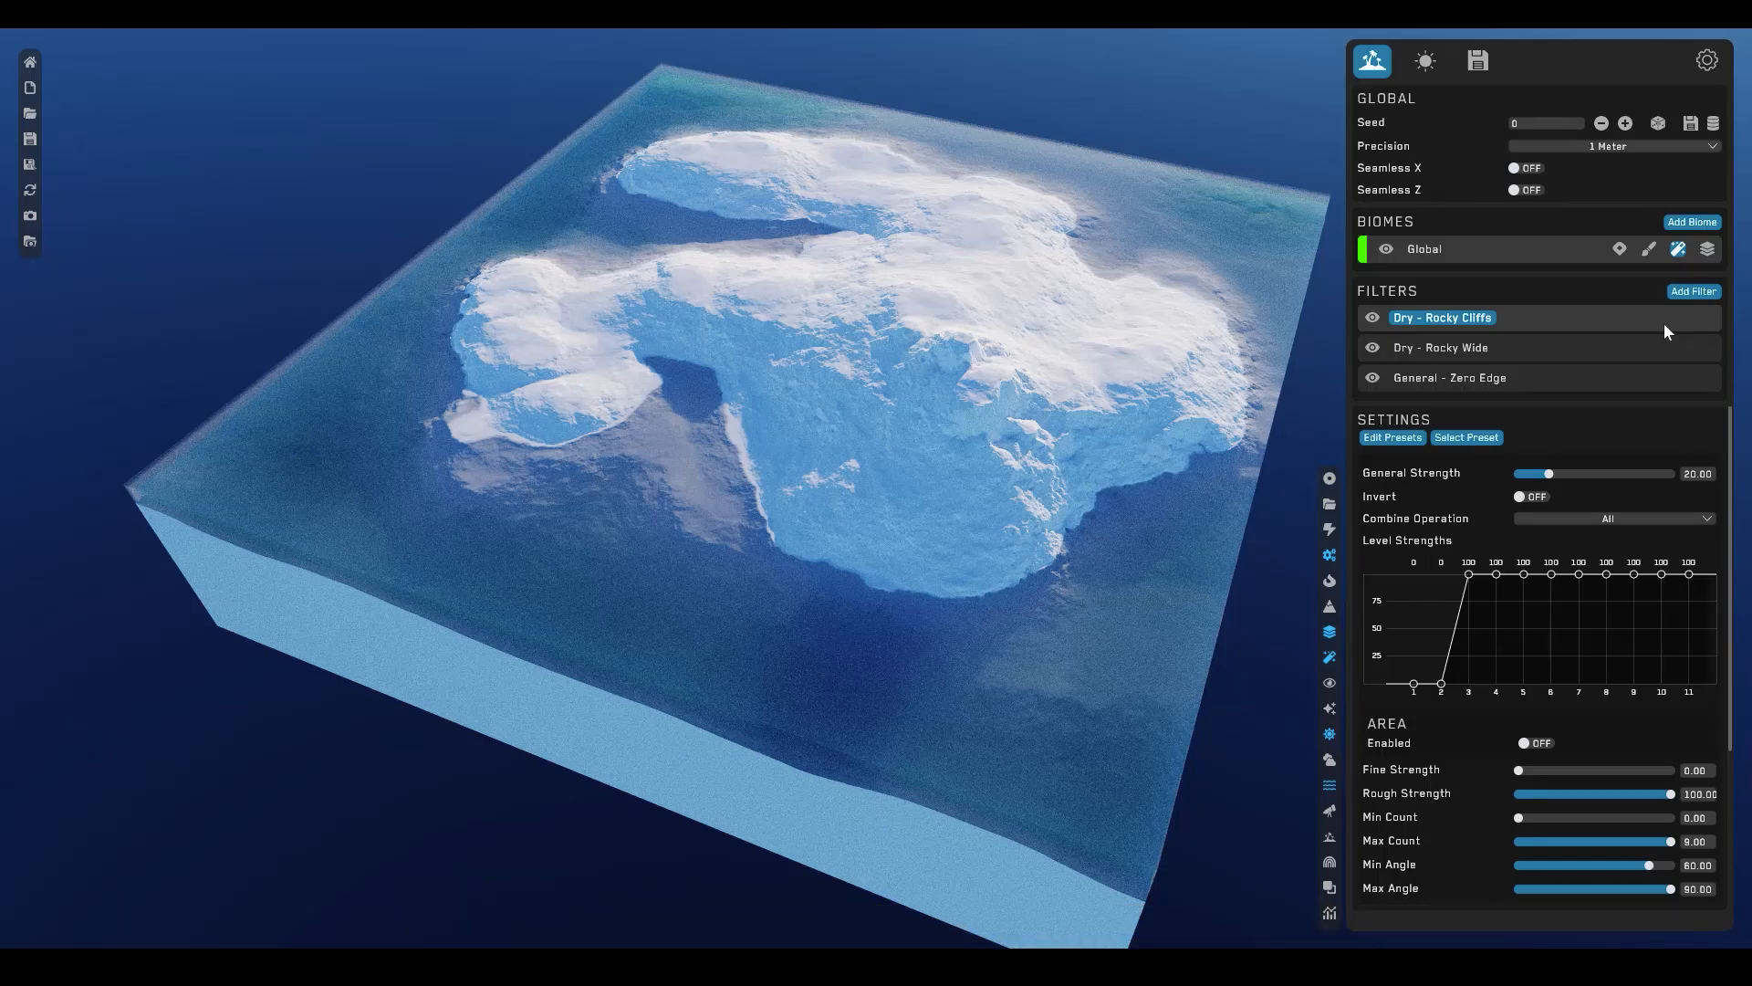
- Add an Effect - Smooth Ridges filter on top of the filter stack
left_click(1693, 291)
mouse_move(1602, 366)
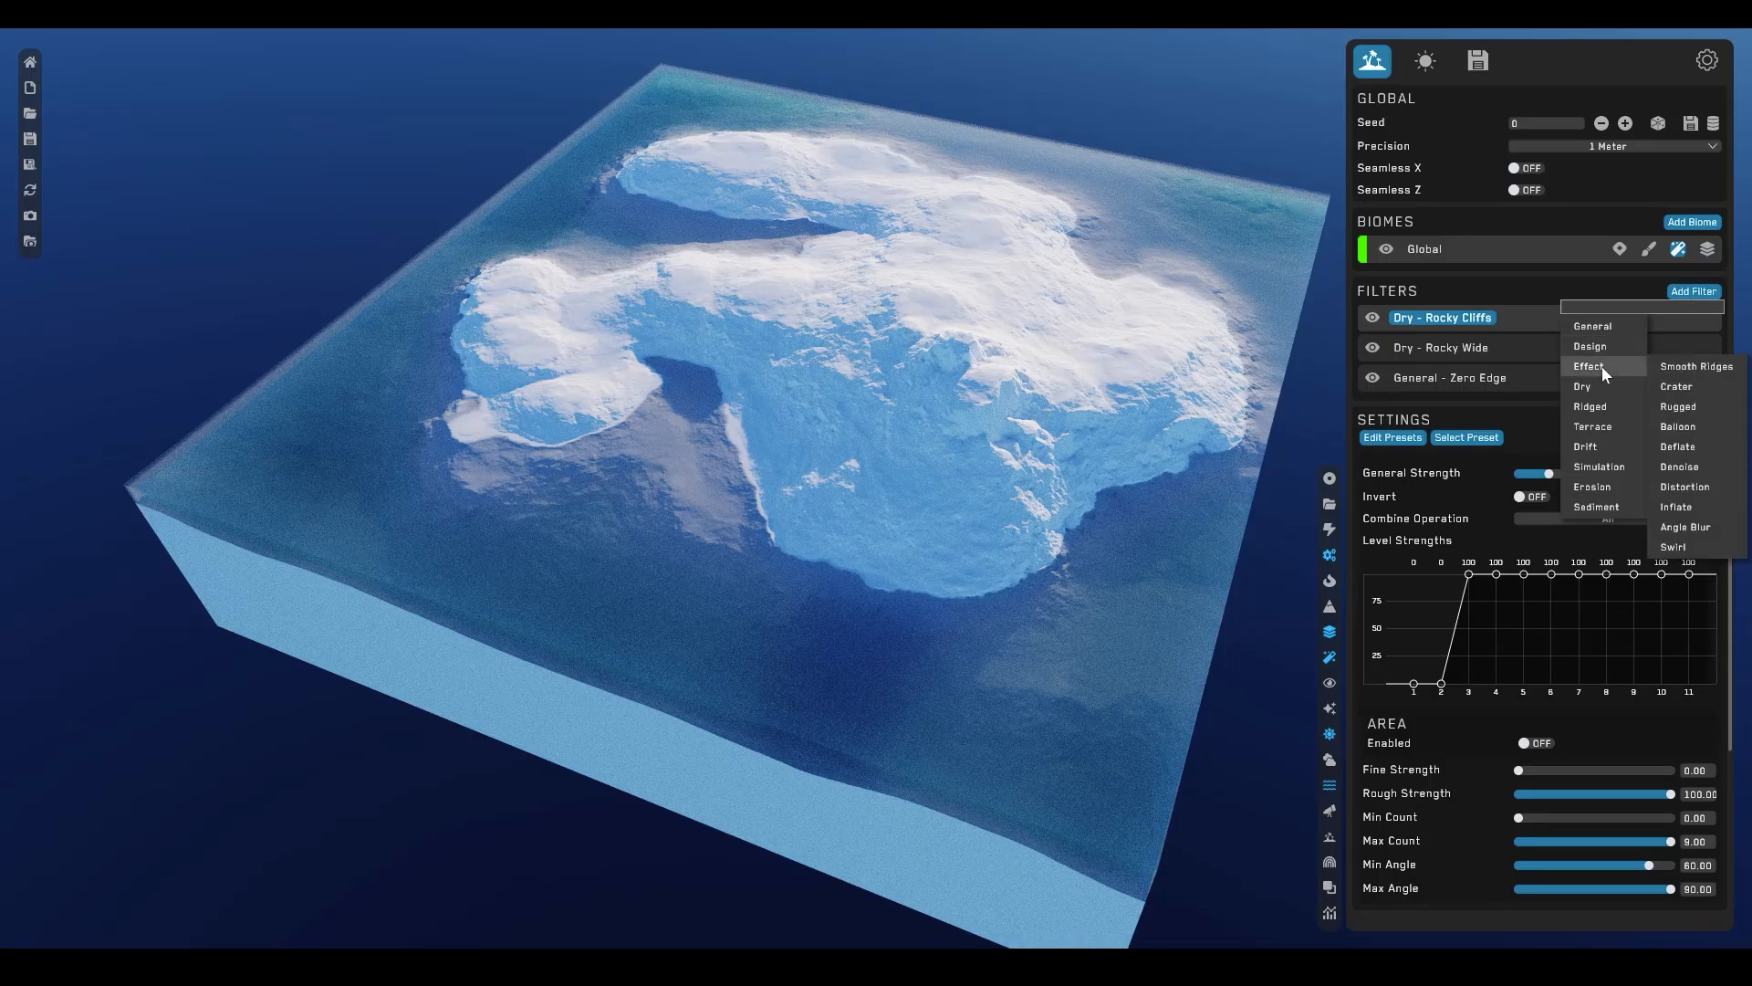
left_click(1690, 367)
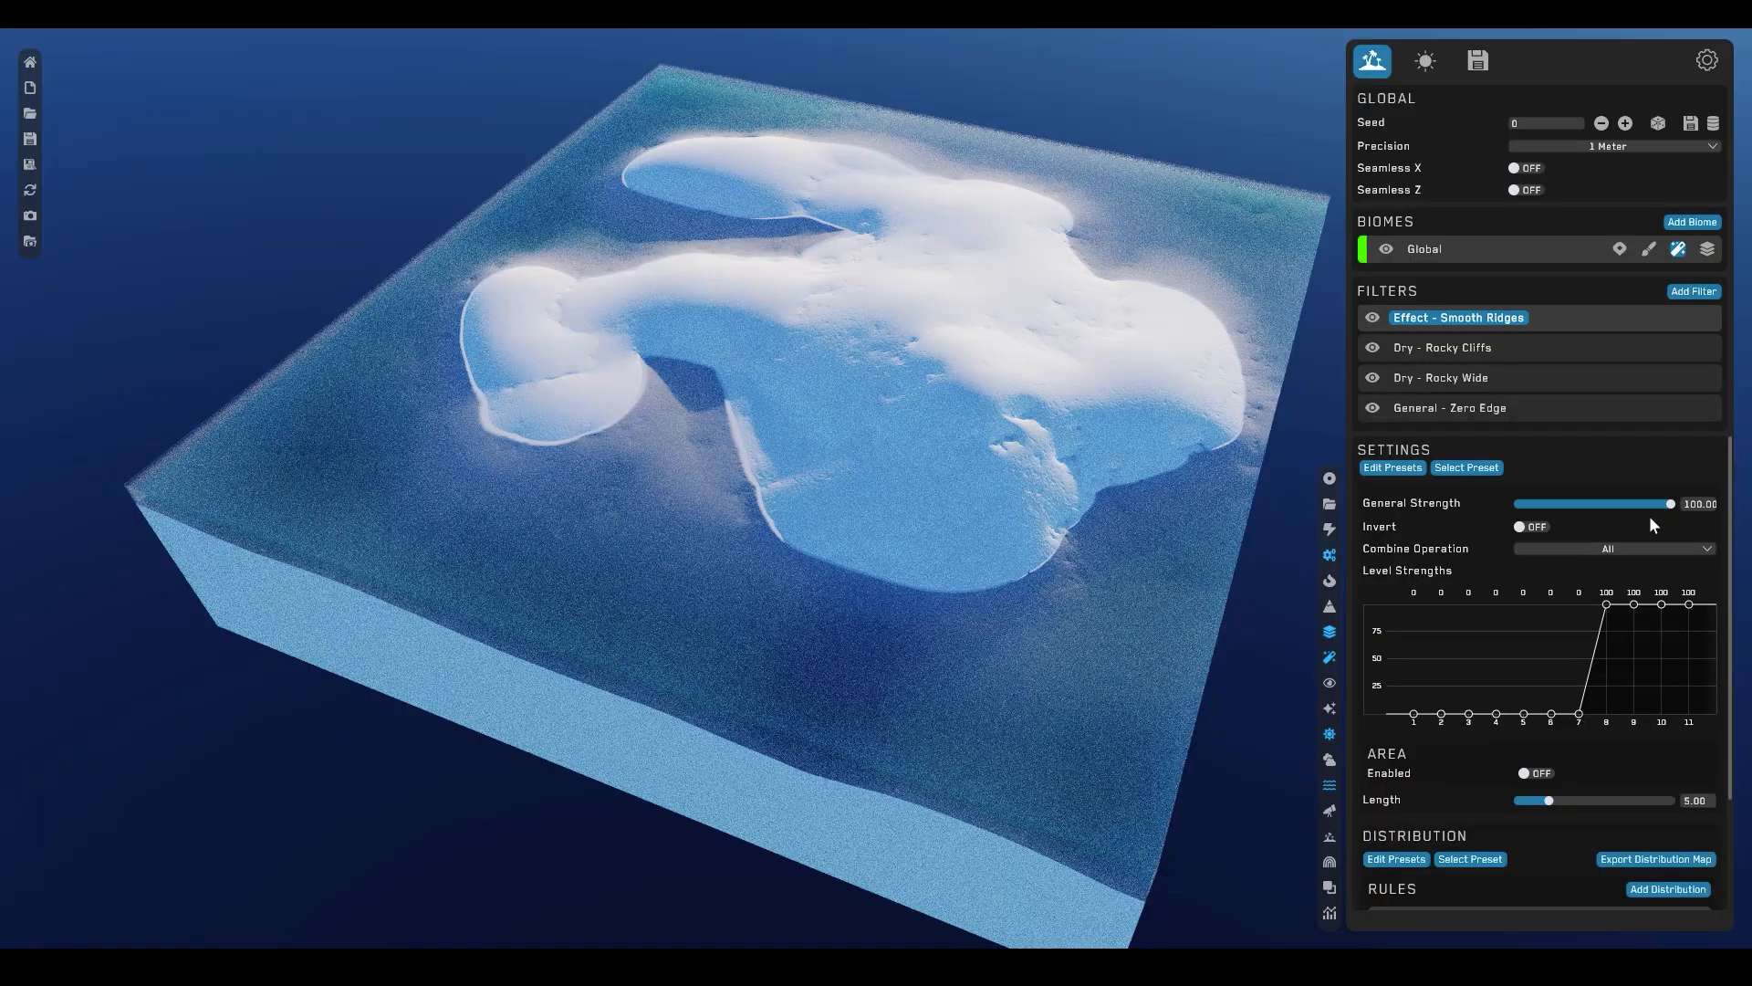
mouse_move(1650, 517)
left_mouse_down()
mouse_move(1515, 504)
mouse_move(1650, 515)
left_mouse_up()
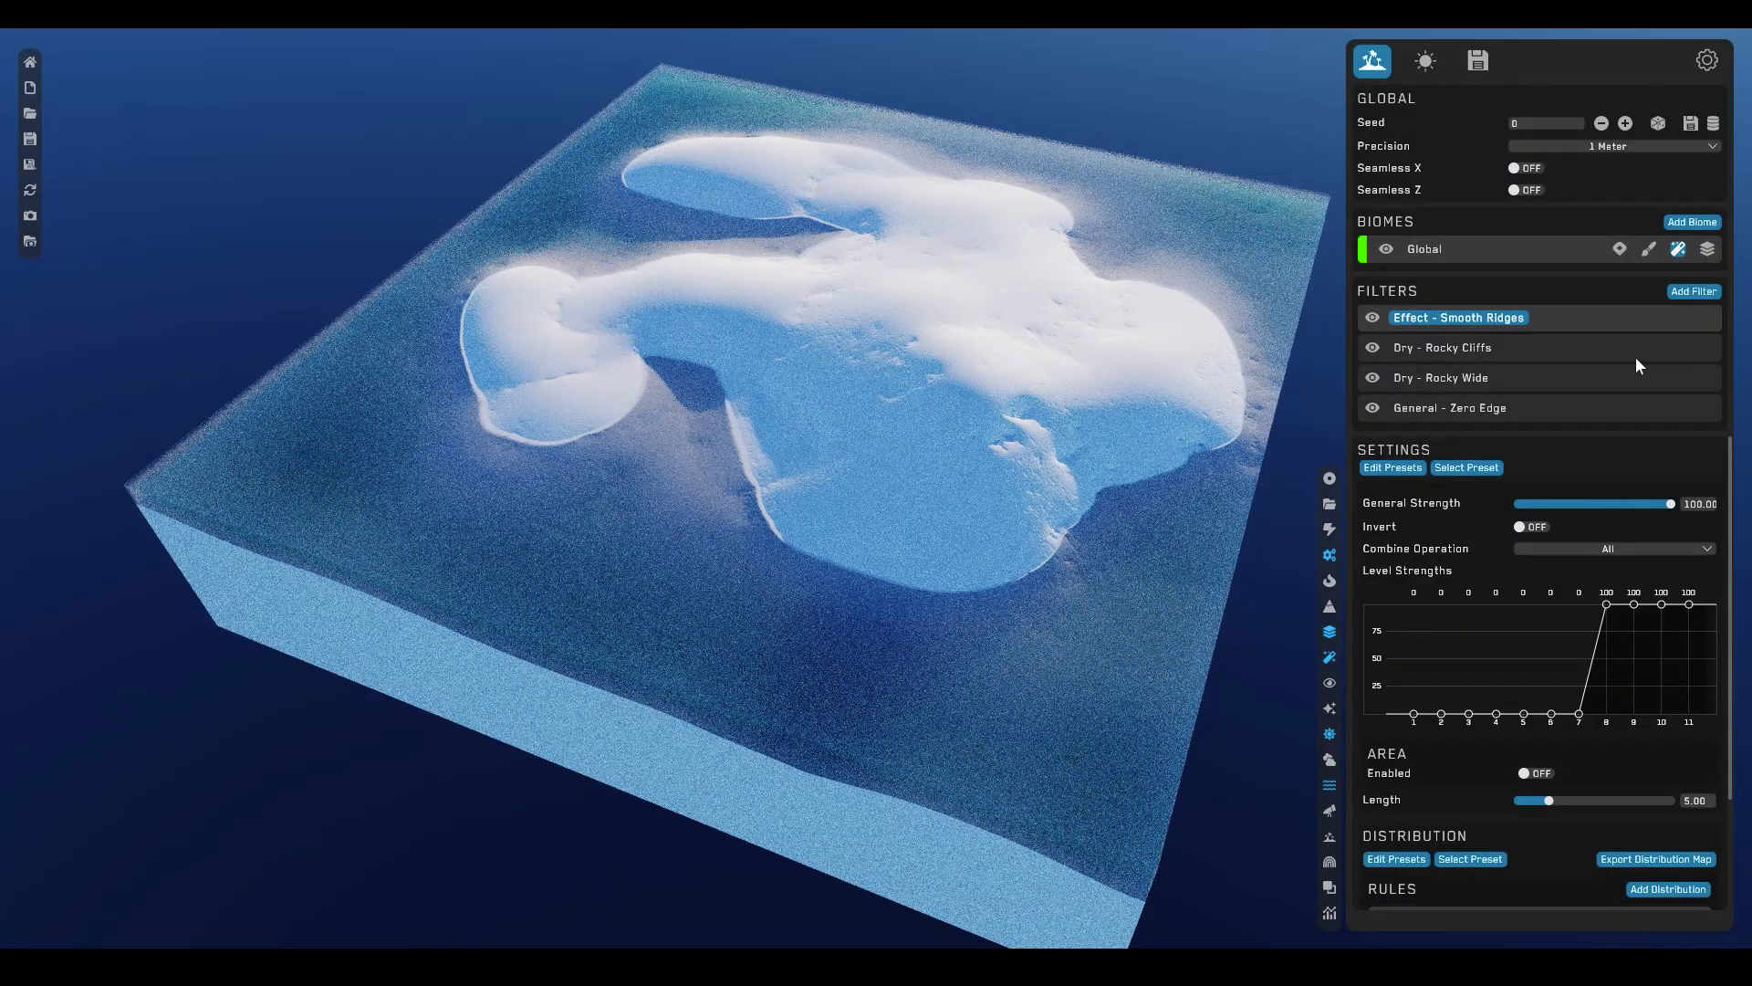
- Reshape the Smooth Ridges level strengths to about 18, 30, 29 and 21 for levels 6 to 9, with all others at 0
mouse_move(1606, 604)
left_mouse_down()
mouse_move(1617, 761)
mouse_move(1668, 709)
mouse_move(1699, 763)
left_mouse_up()
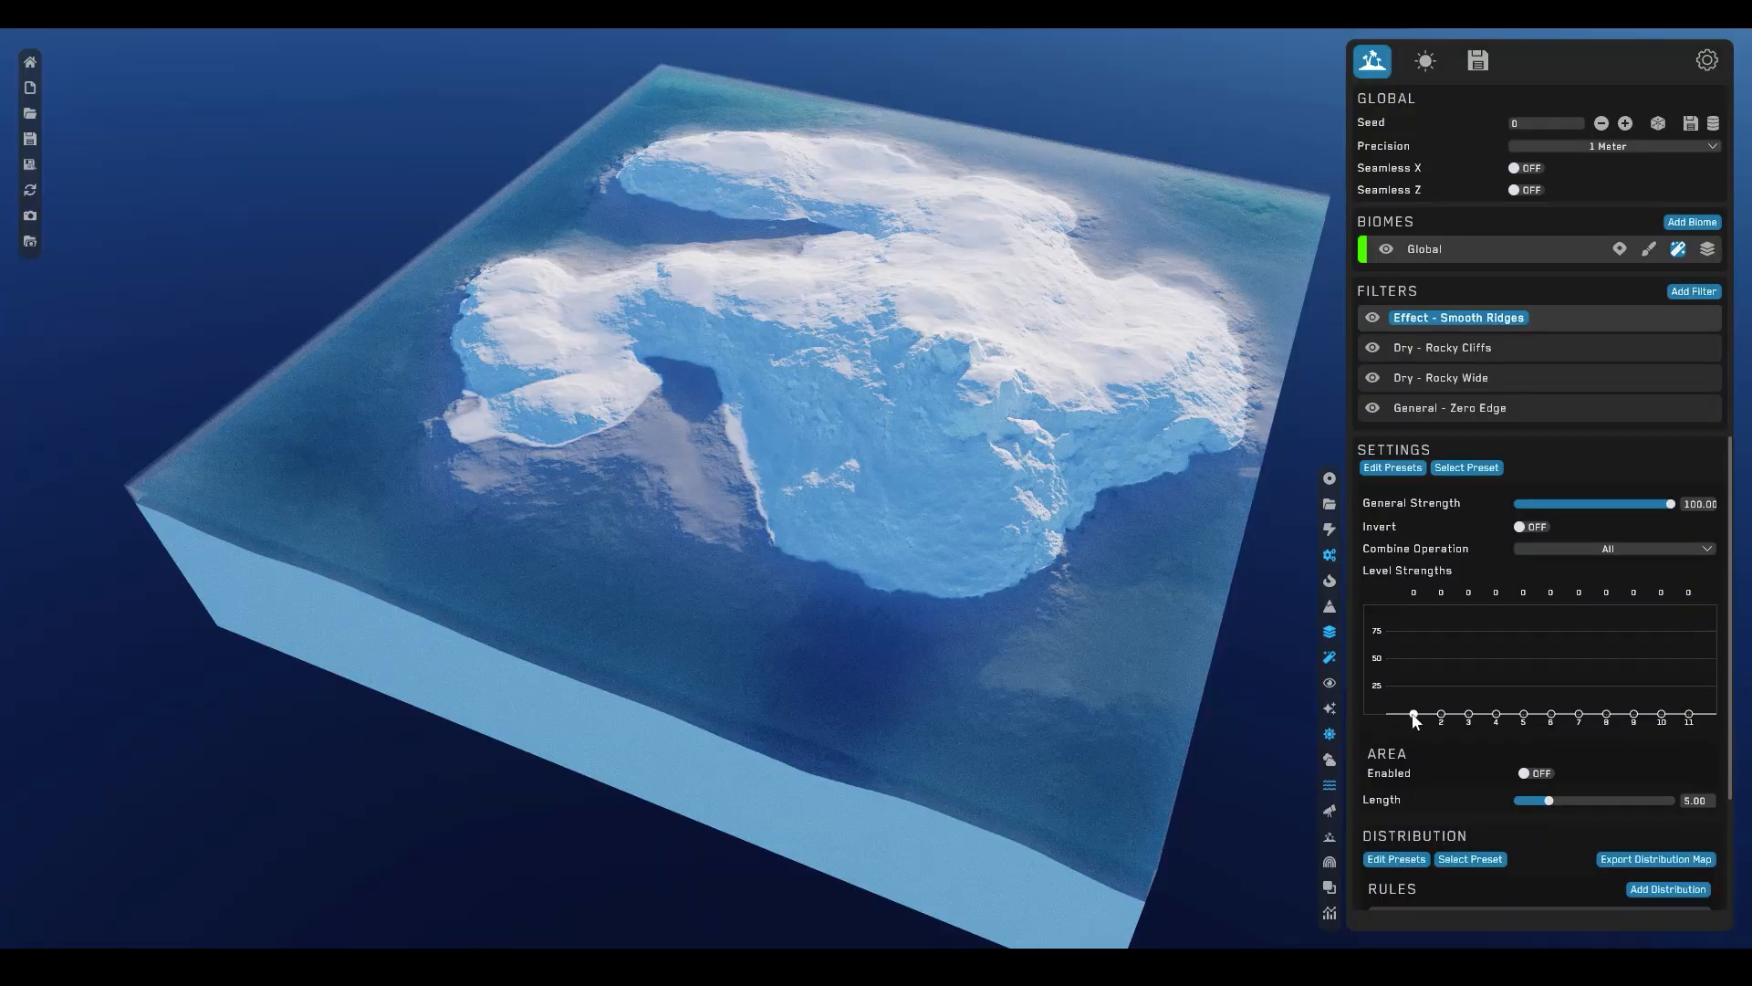
left_click_drag(1413, 718, 1421, 831)
scroll(680, 471, "up", 5)
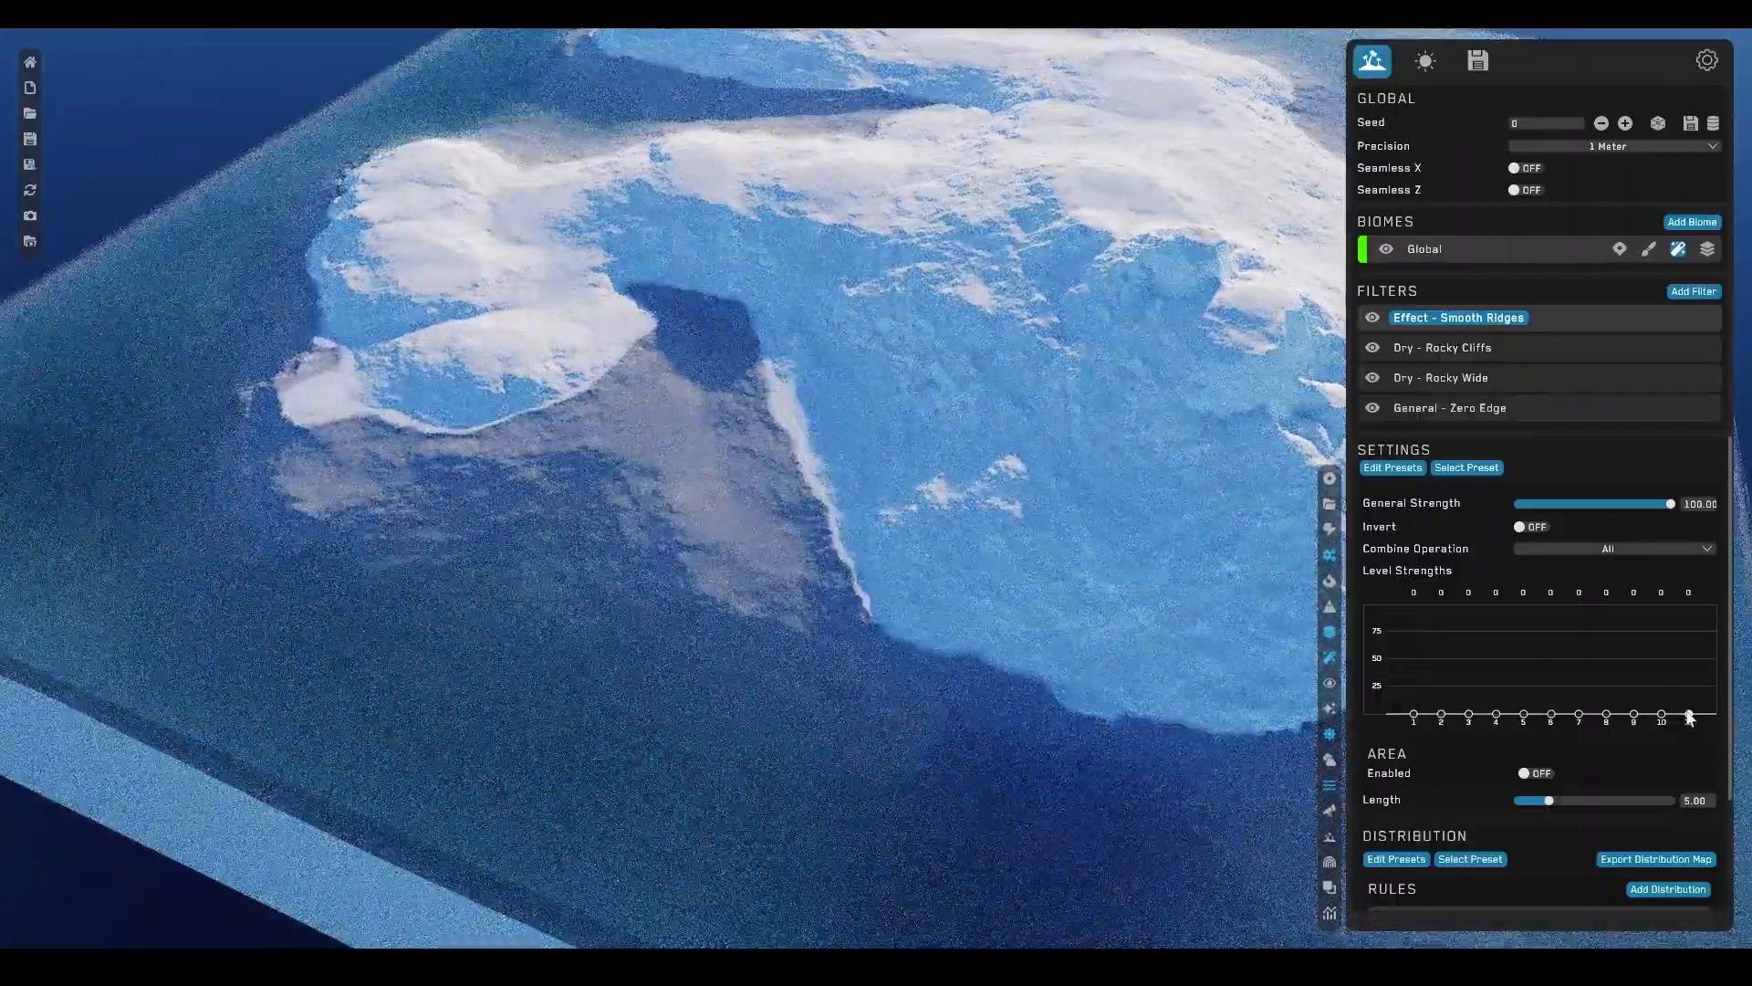
left_click_drag(1690, 713, 1690, 540)
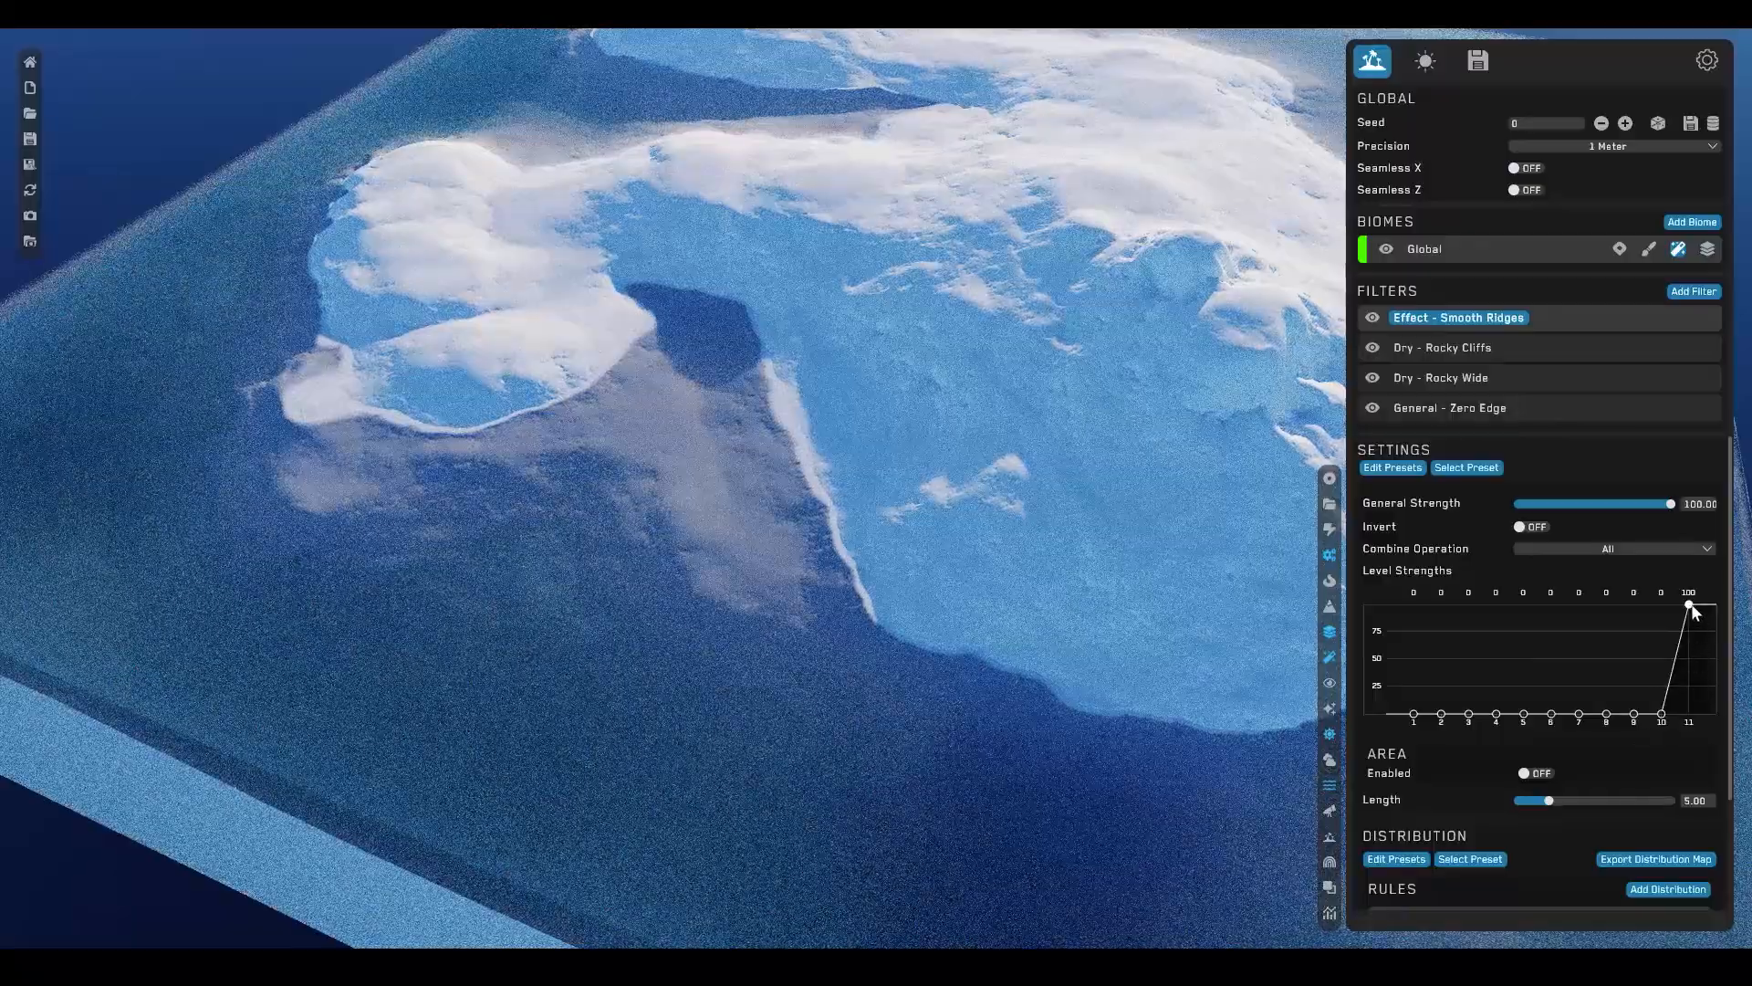
mouse_move(1688, 604)
left_mouse_down()
mouse_move(1688, 719)
mouse_move(1606, 678)
mouse_move(1552, 694)
mouse_move(1634, 700)
mouse_move(1579, 680)
mouse_move(1607, 684)
left_mouse_up()
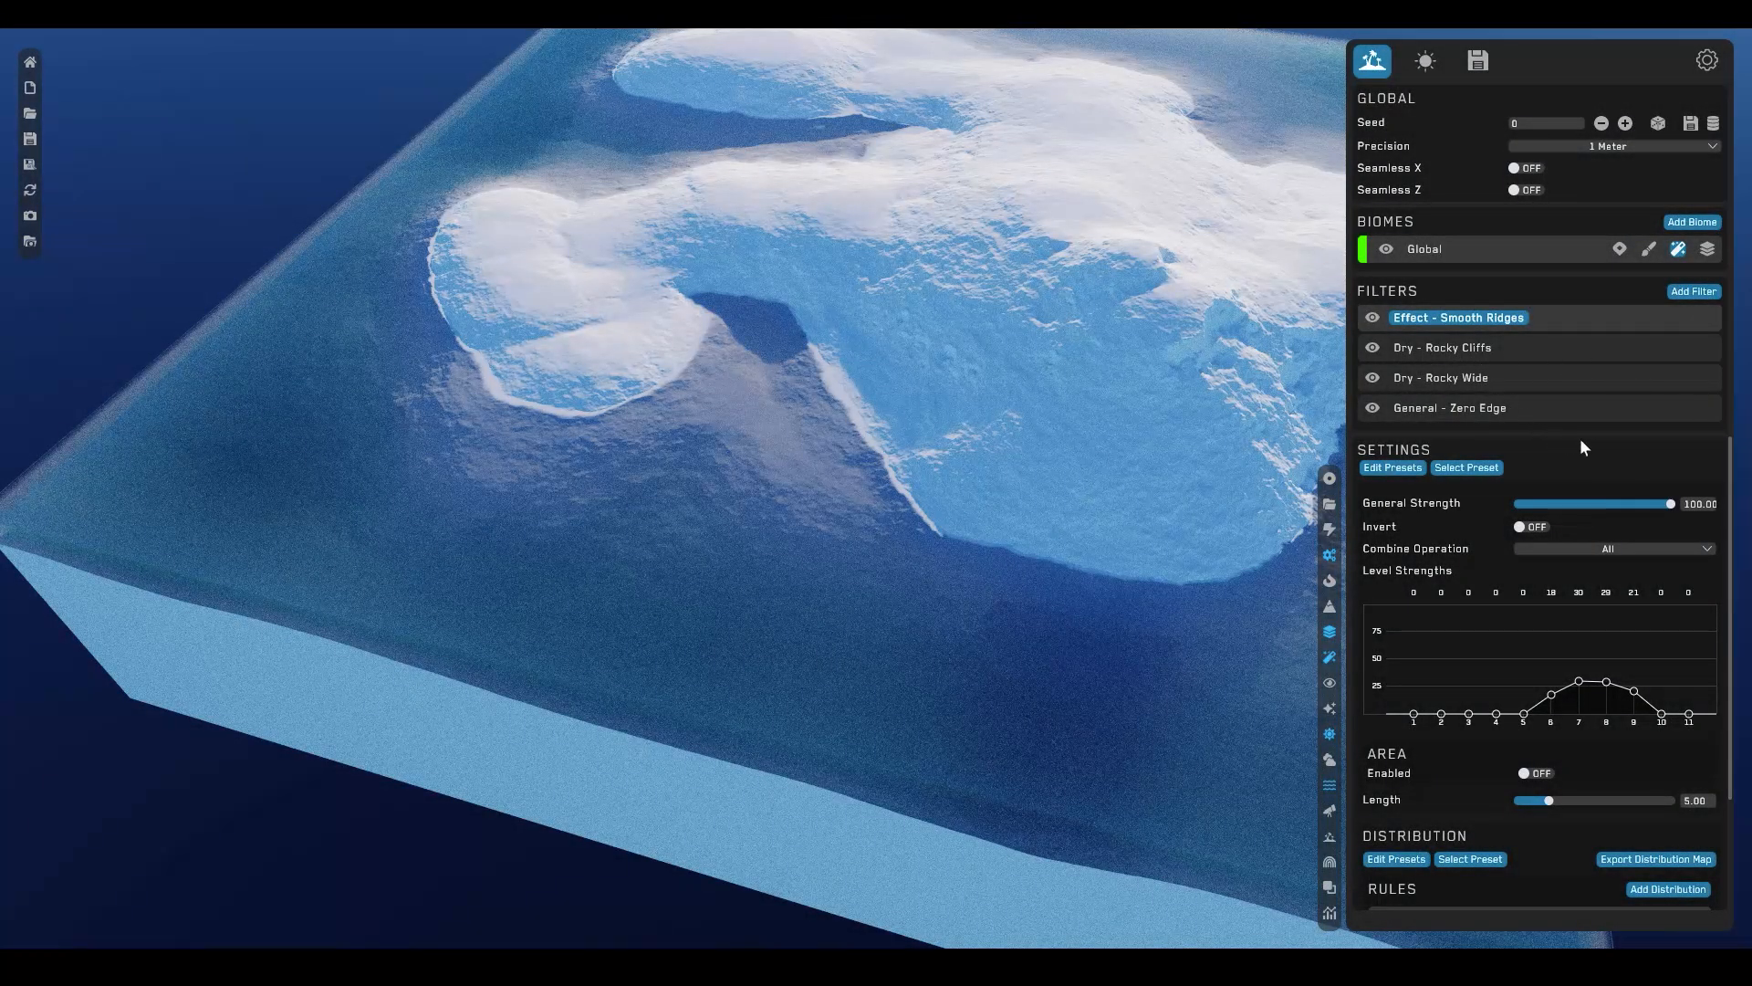
- Add a Height distribution to the Smooth Ridges filter and set the lower end of its height range to 34.76
scroll(1732, 470, "down", 3)
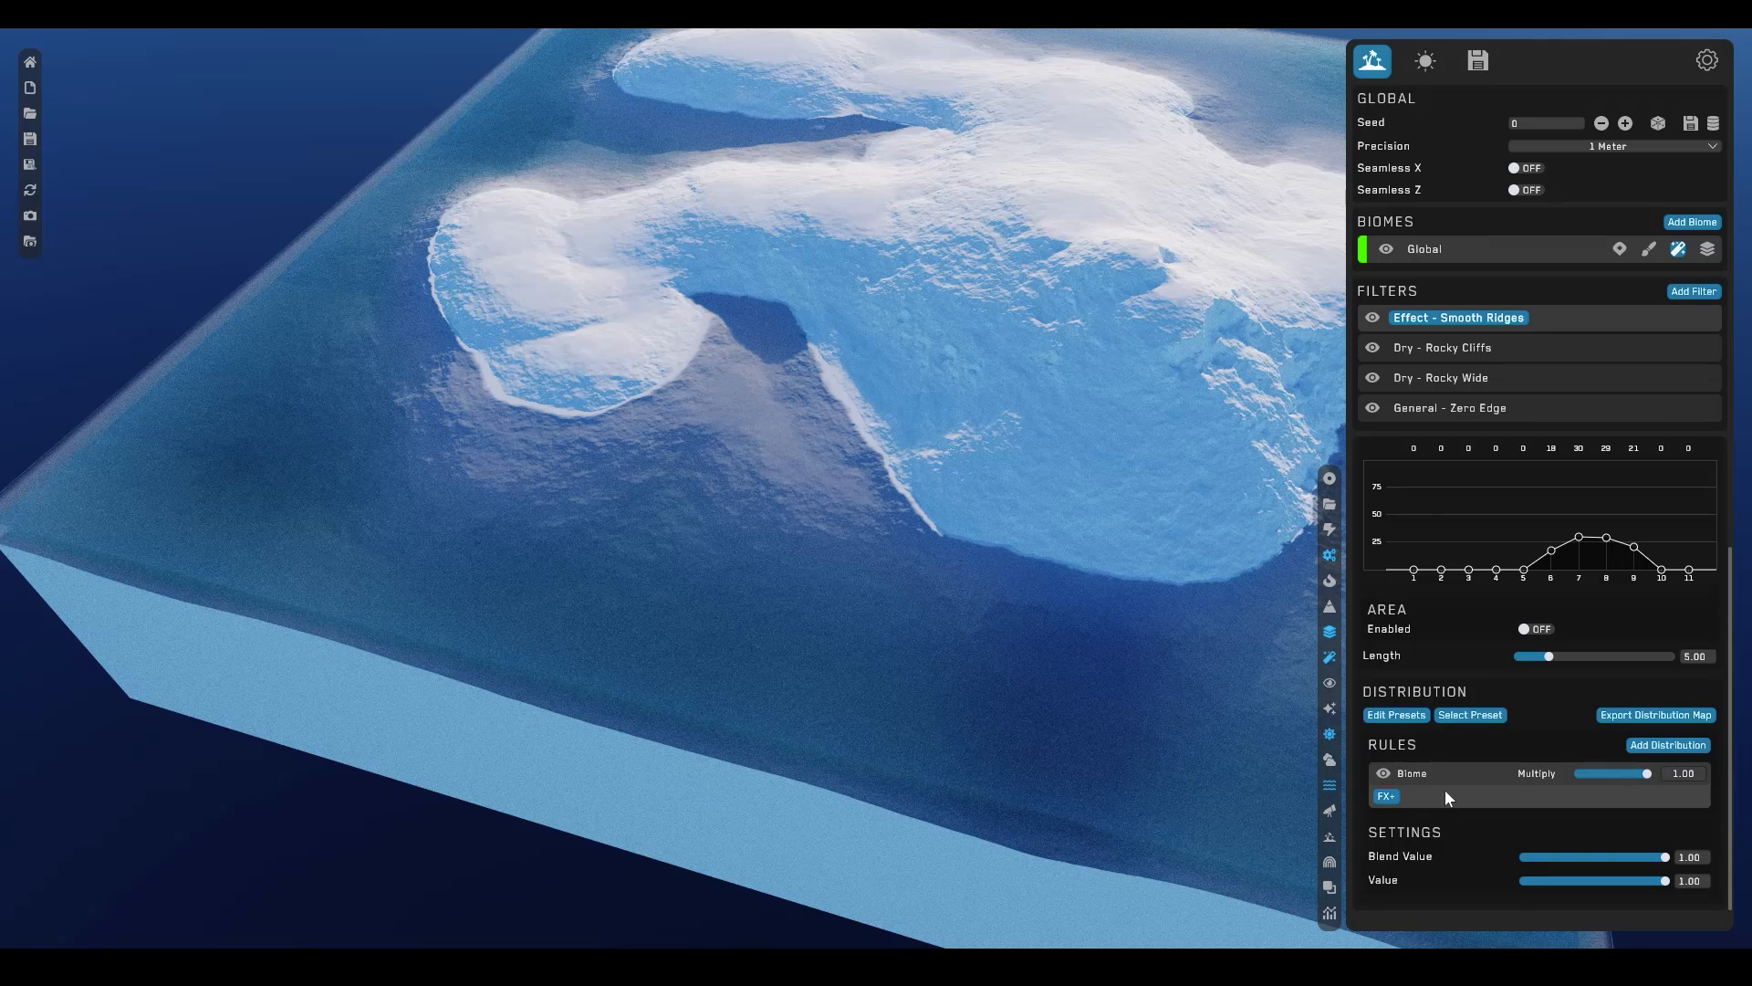
left_click(1657, 743)
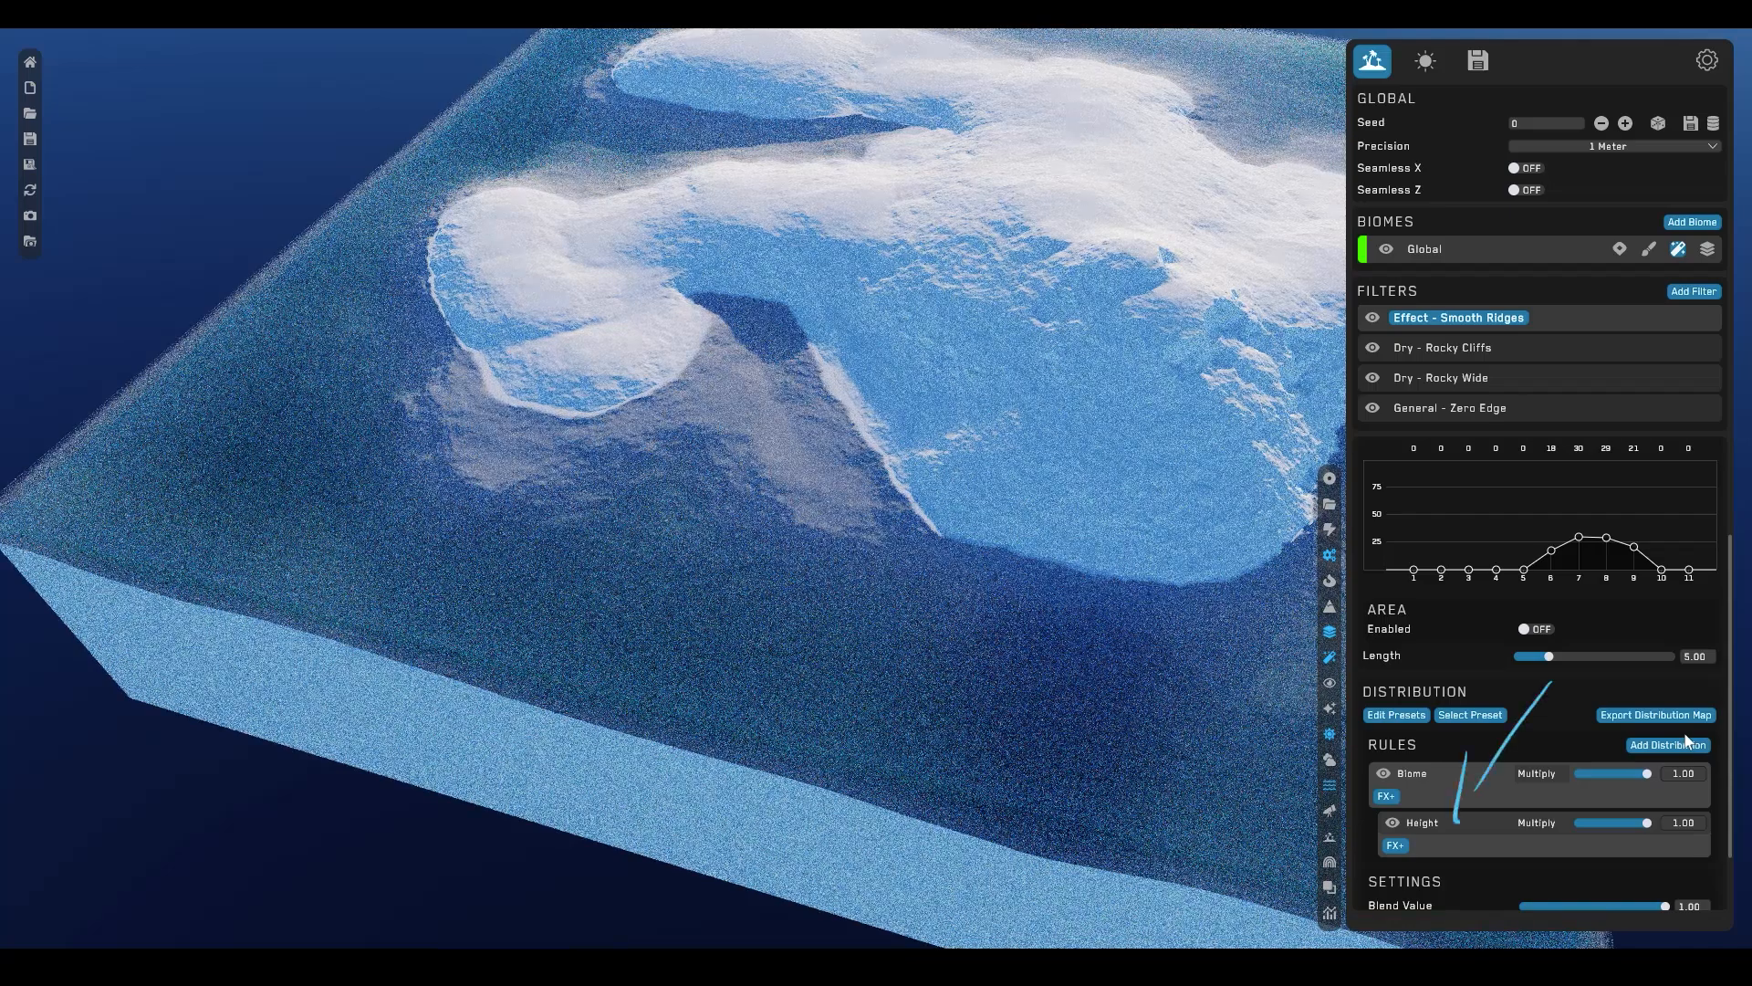
scroll(1440, 819, "down", 1)
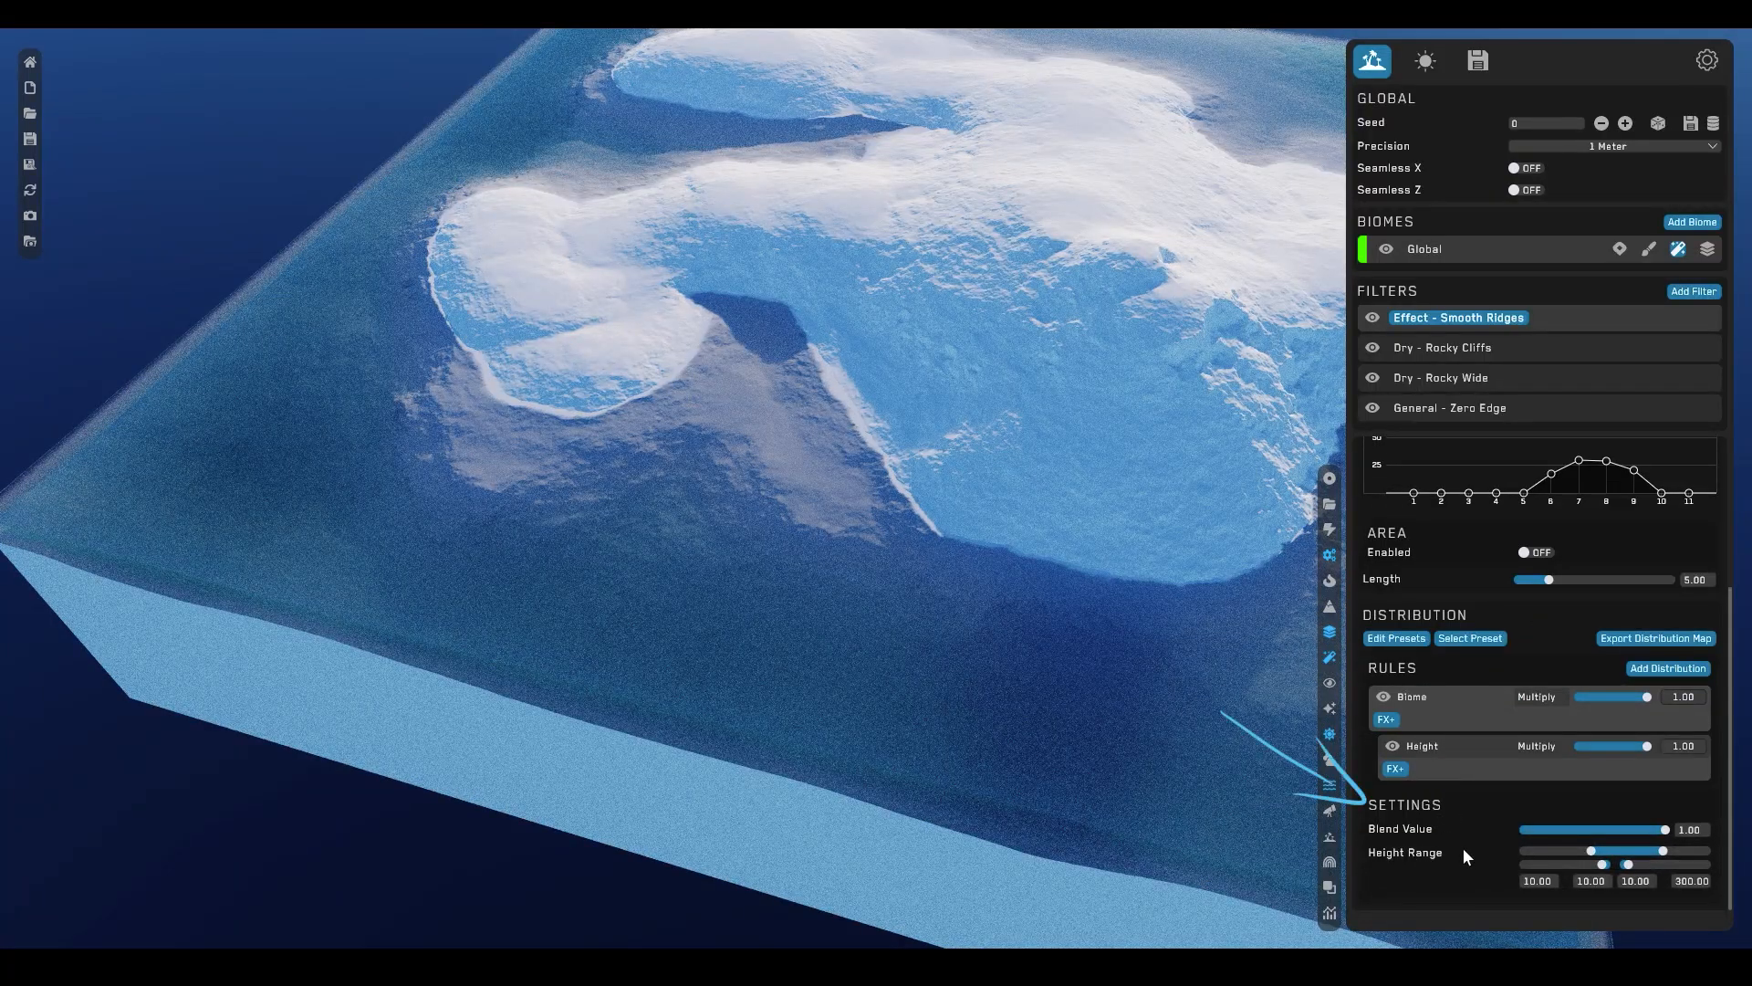
left_click_drag(1591, 850, 1597, 851)
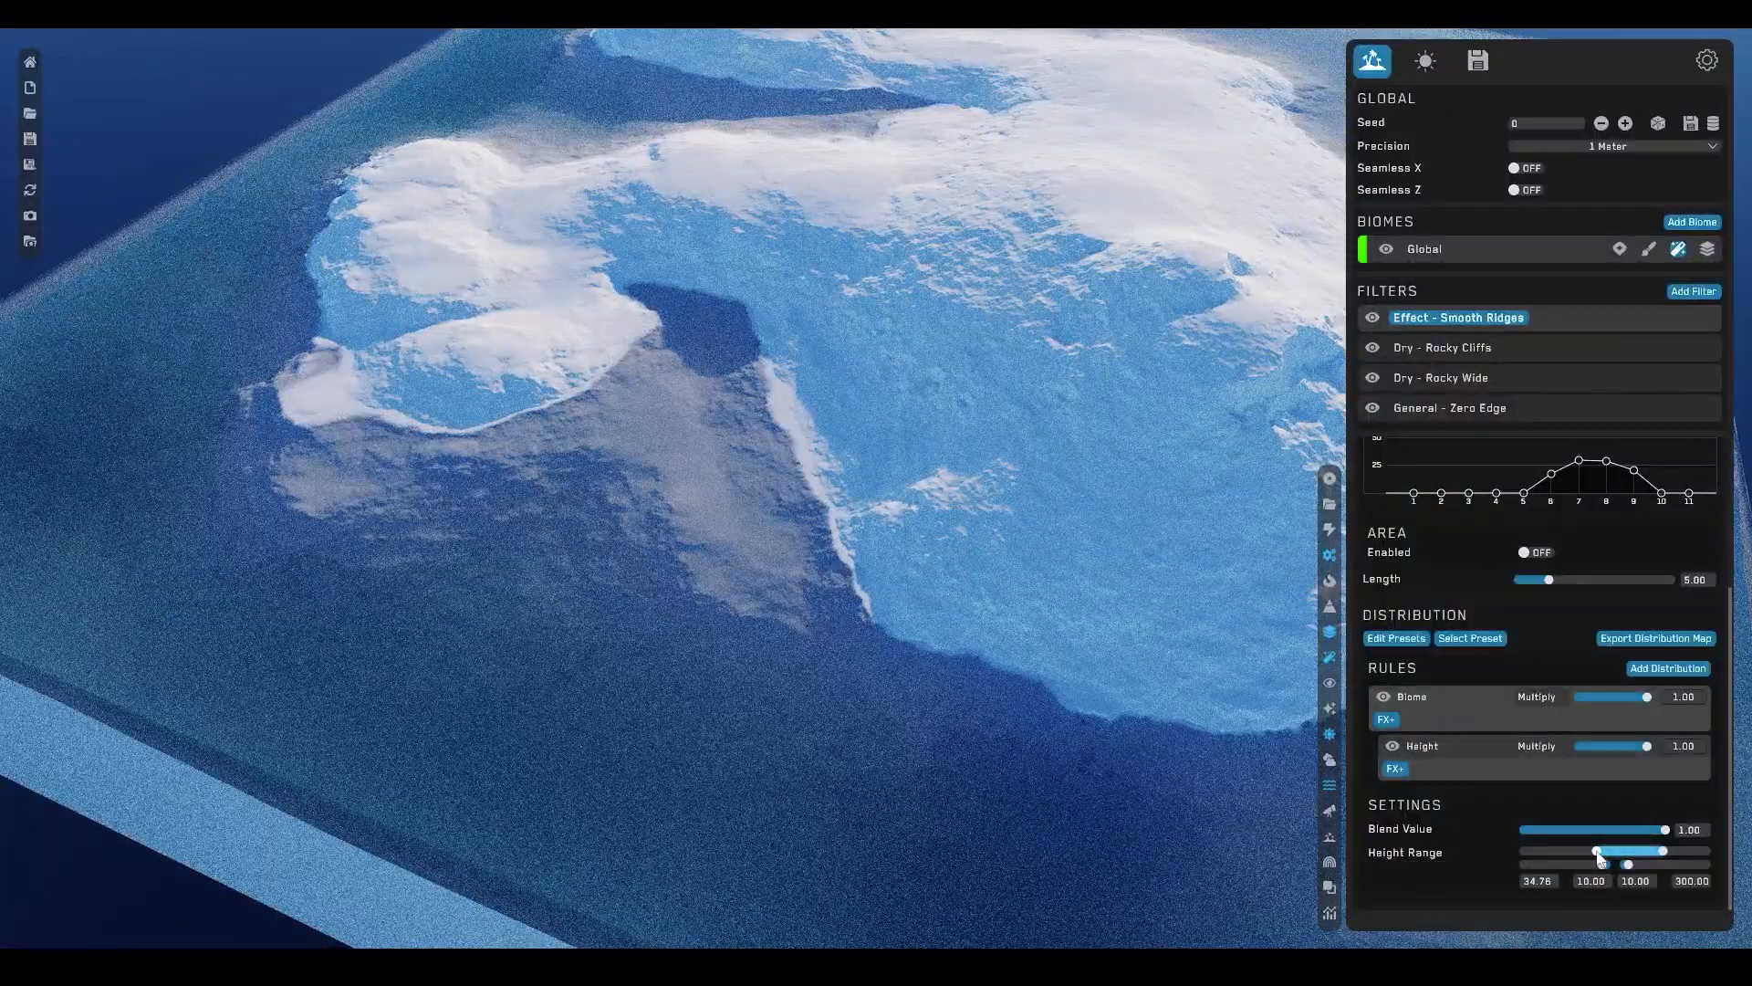
- Set the lower end of the Smooth Ridges height range to 46.57 and toggle the Height rule off and on
left_click_drag(1598, 854, 1601, 851)
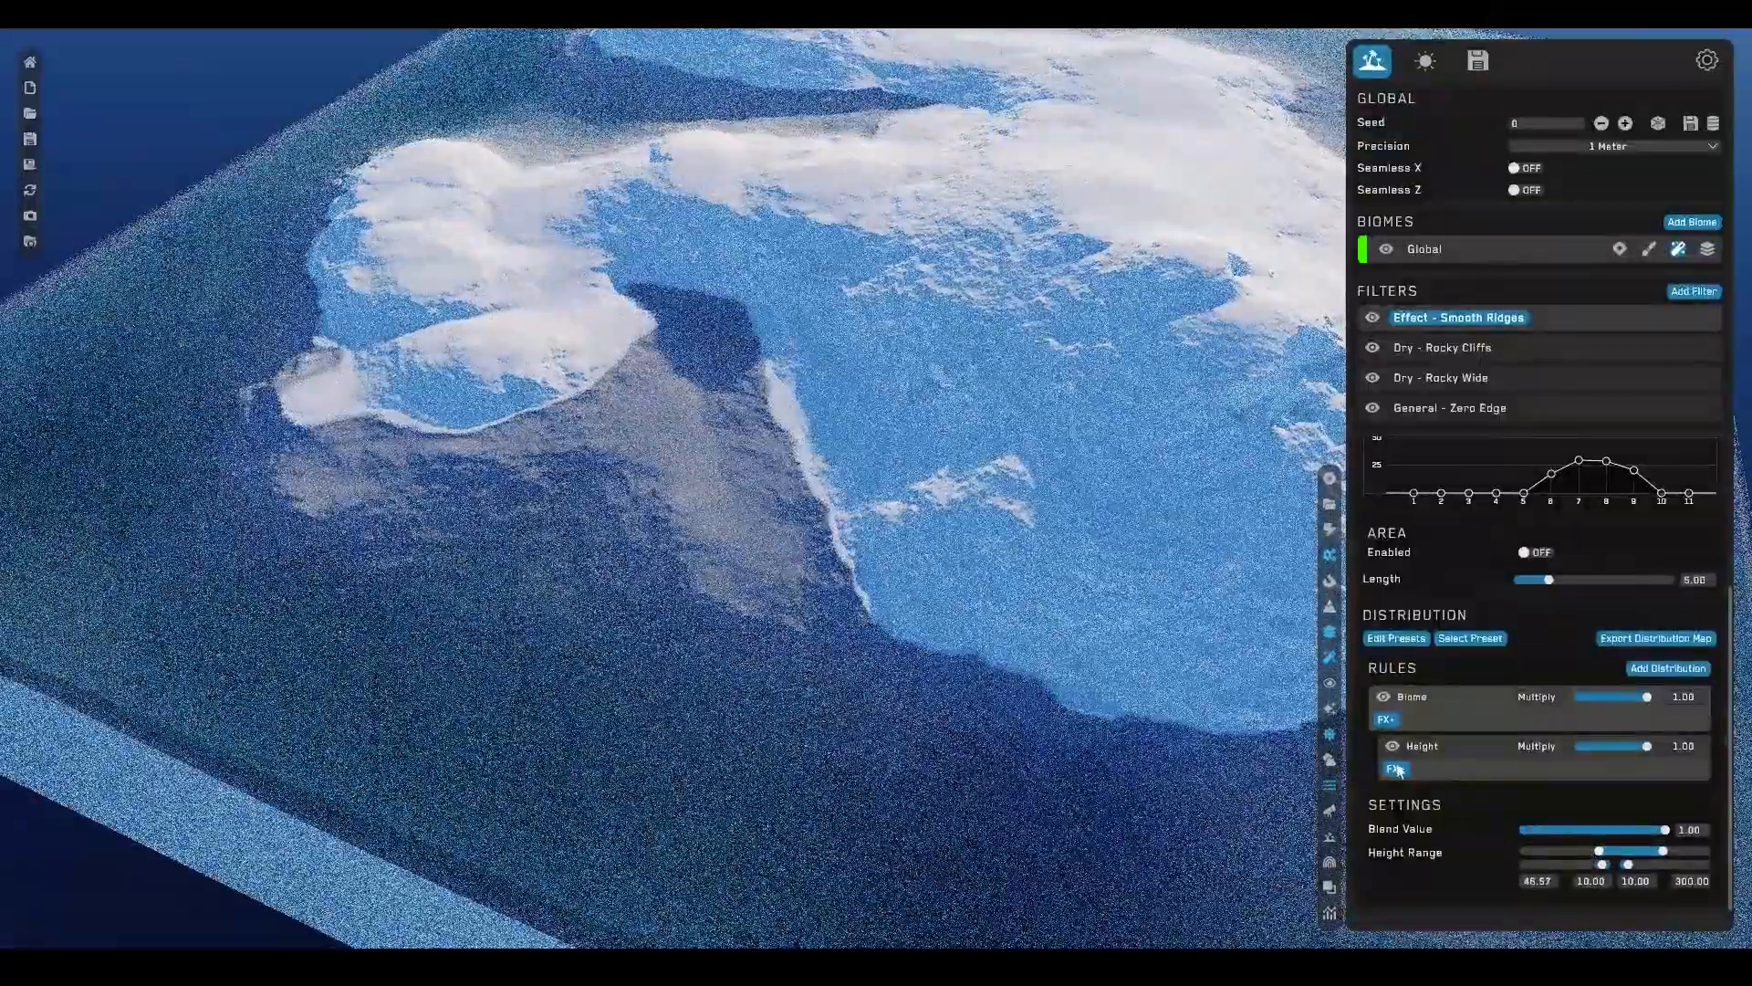
left_click(1394, 746)
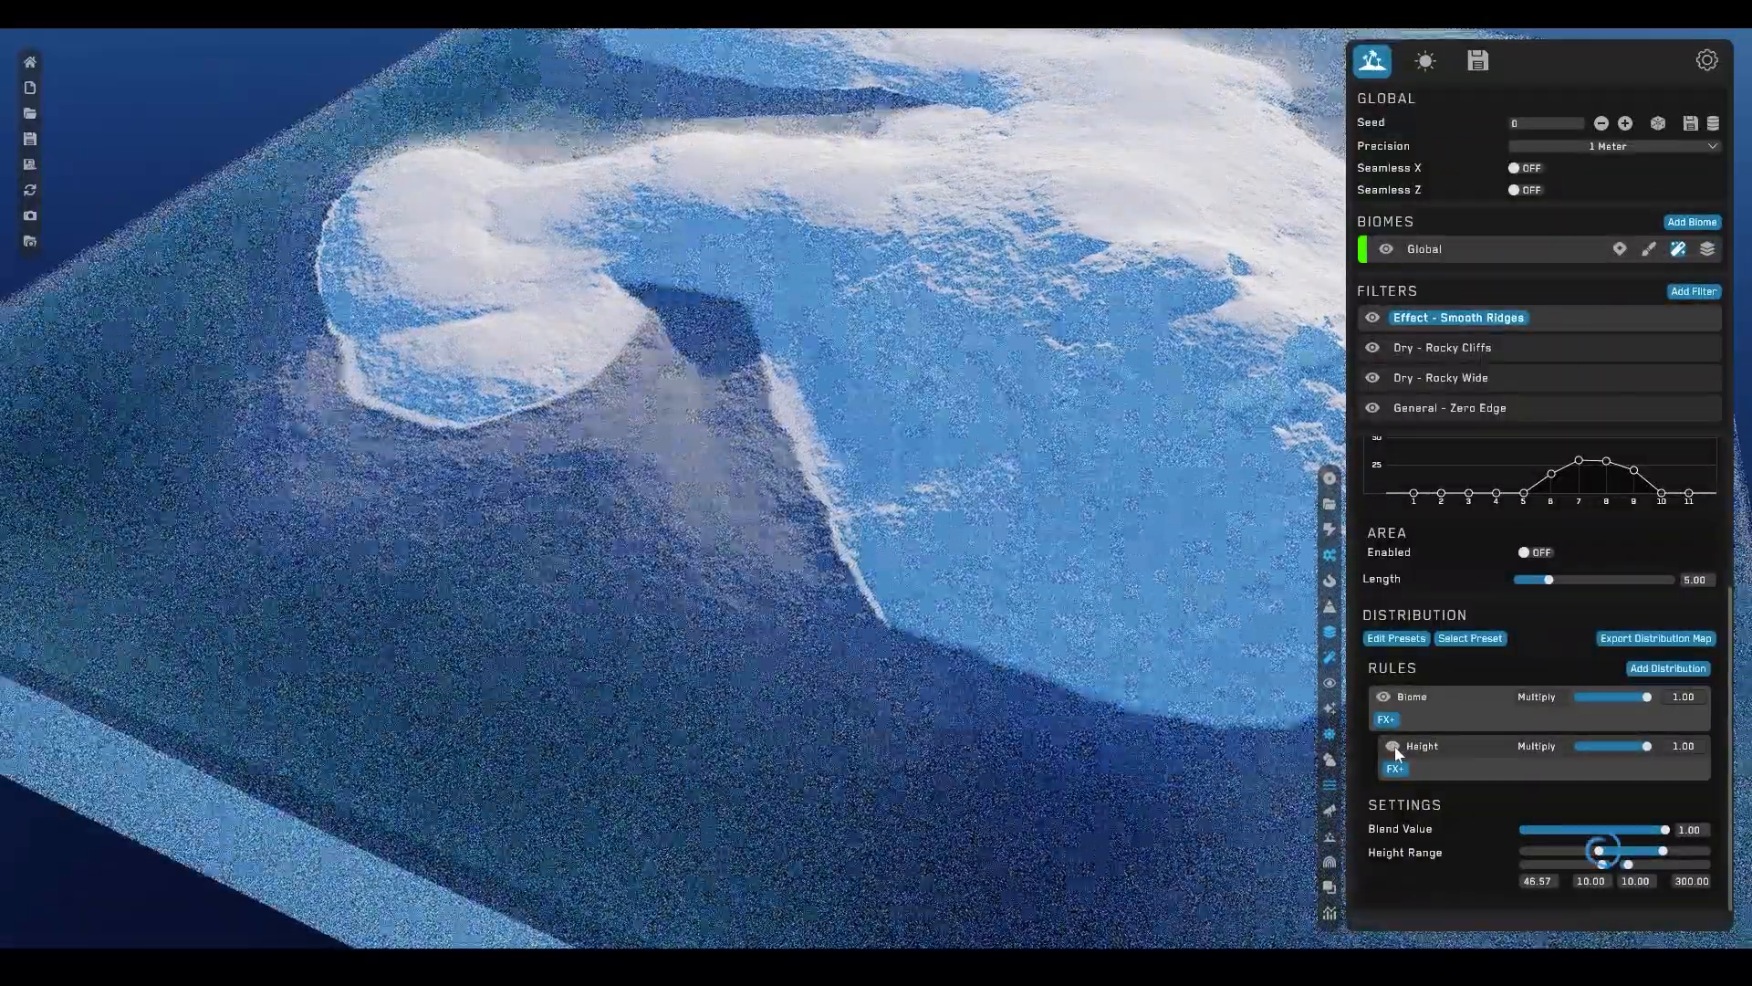
left_click(1394, 746)
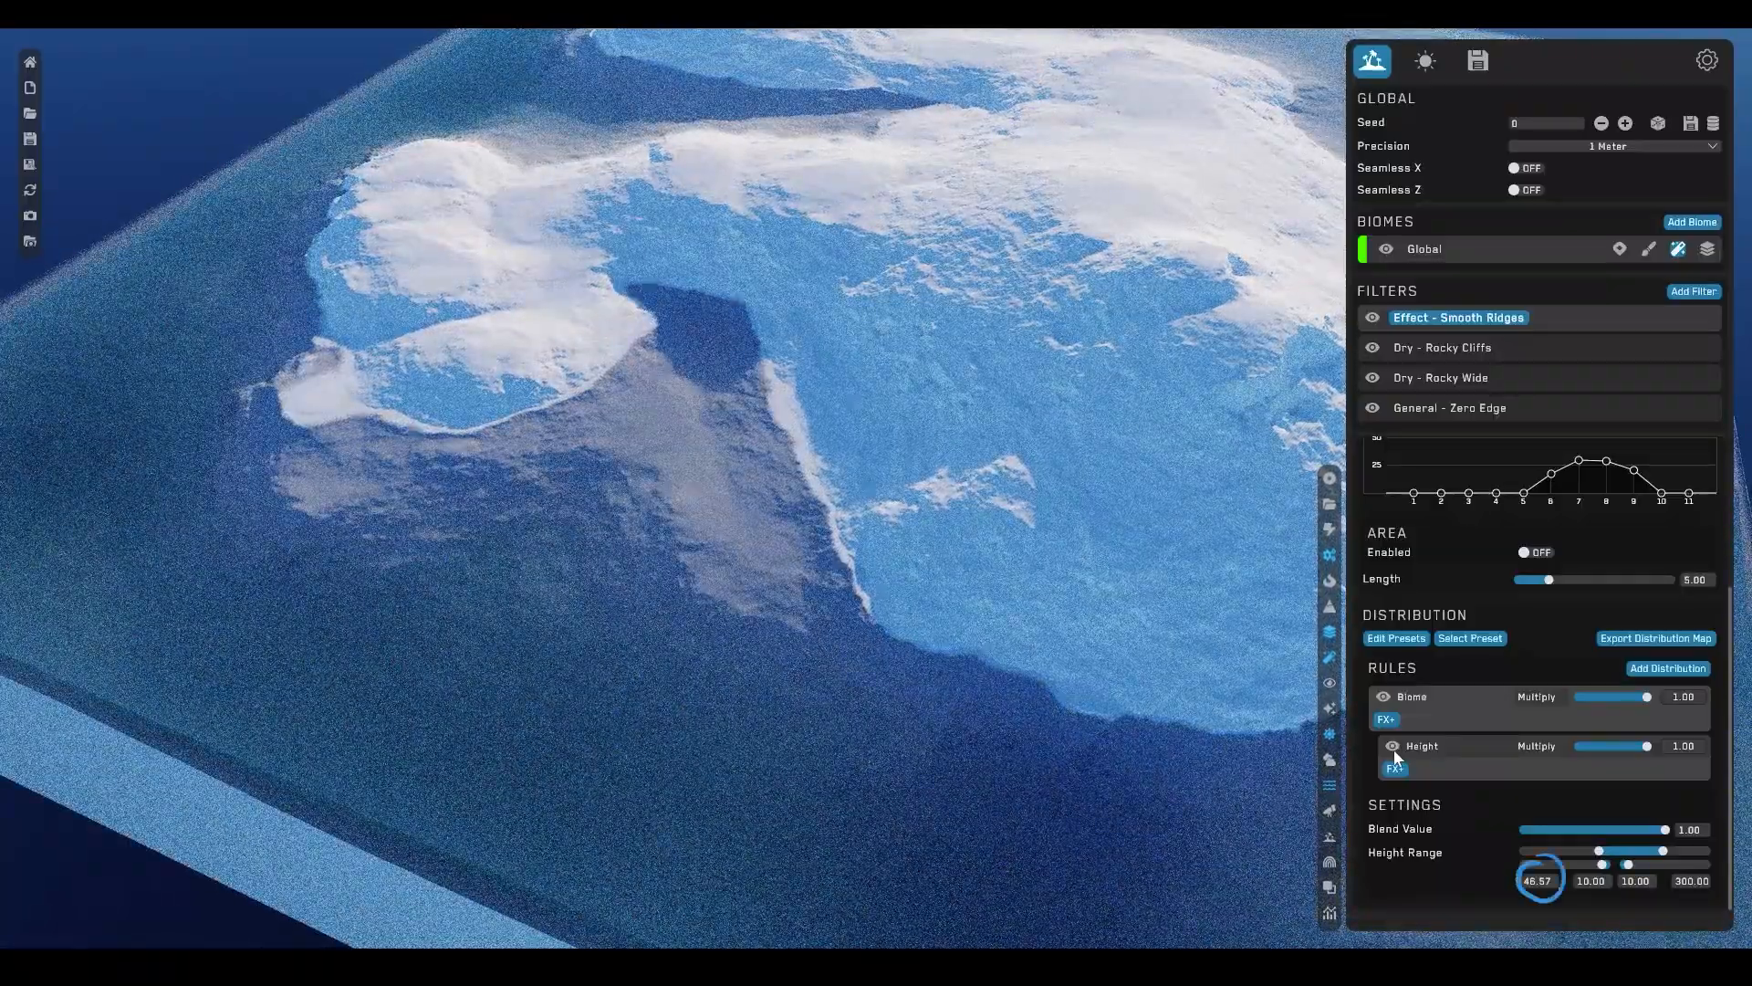
- Compare the whole island with the Smooth Ridges filter switched off and on
scroll(868, 593, "down", 5)
right_click_drag(868, 593, 896, 587)
key("w")
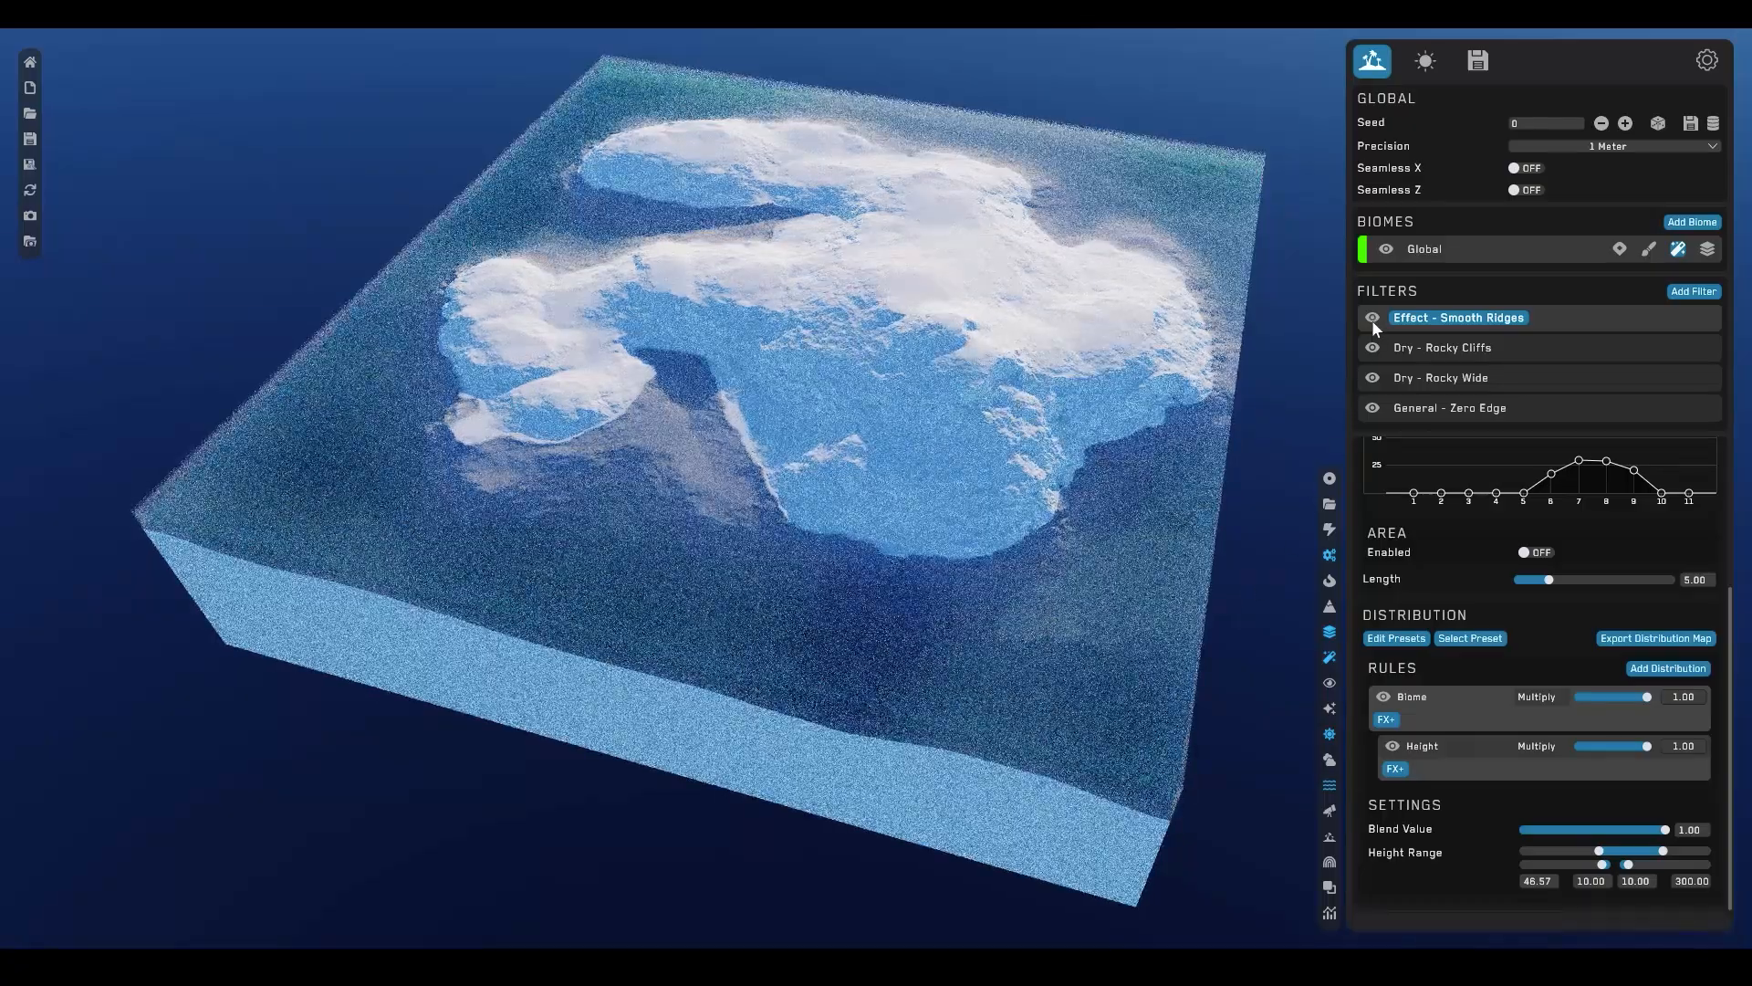
left_click(1372, 319)
left_click(1372, 320)
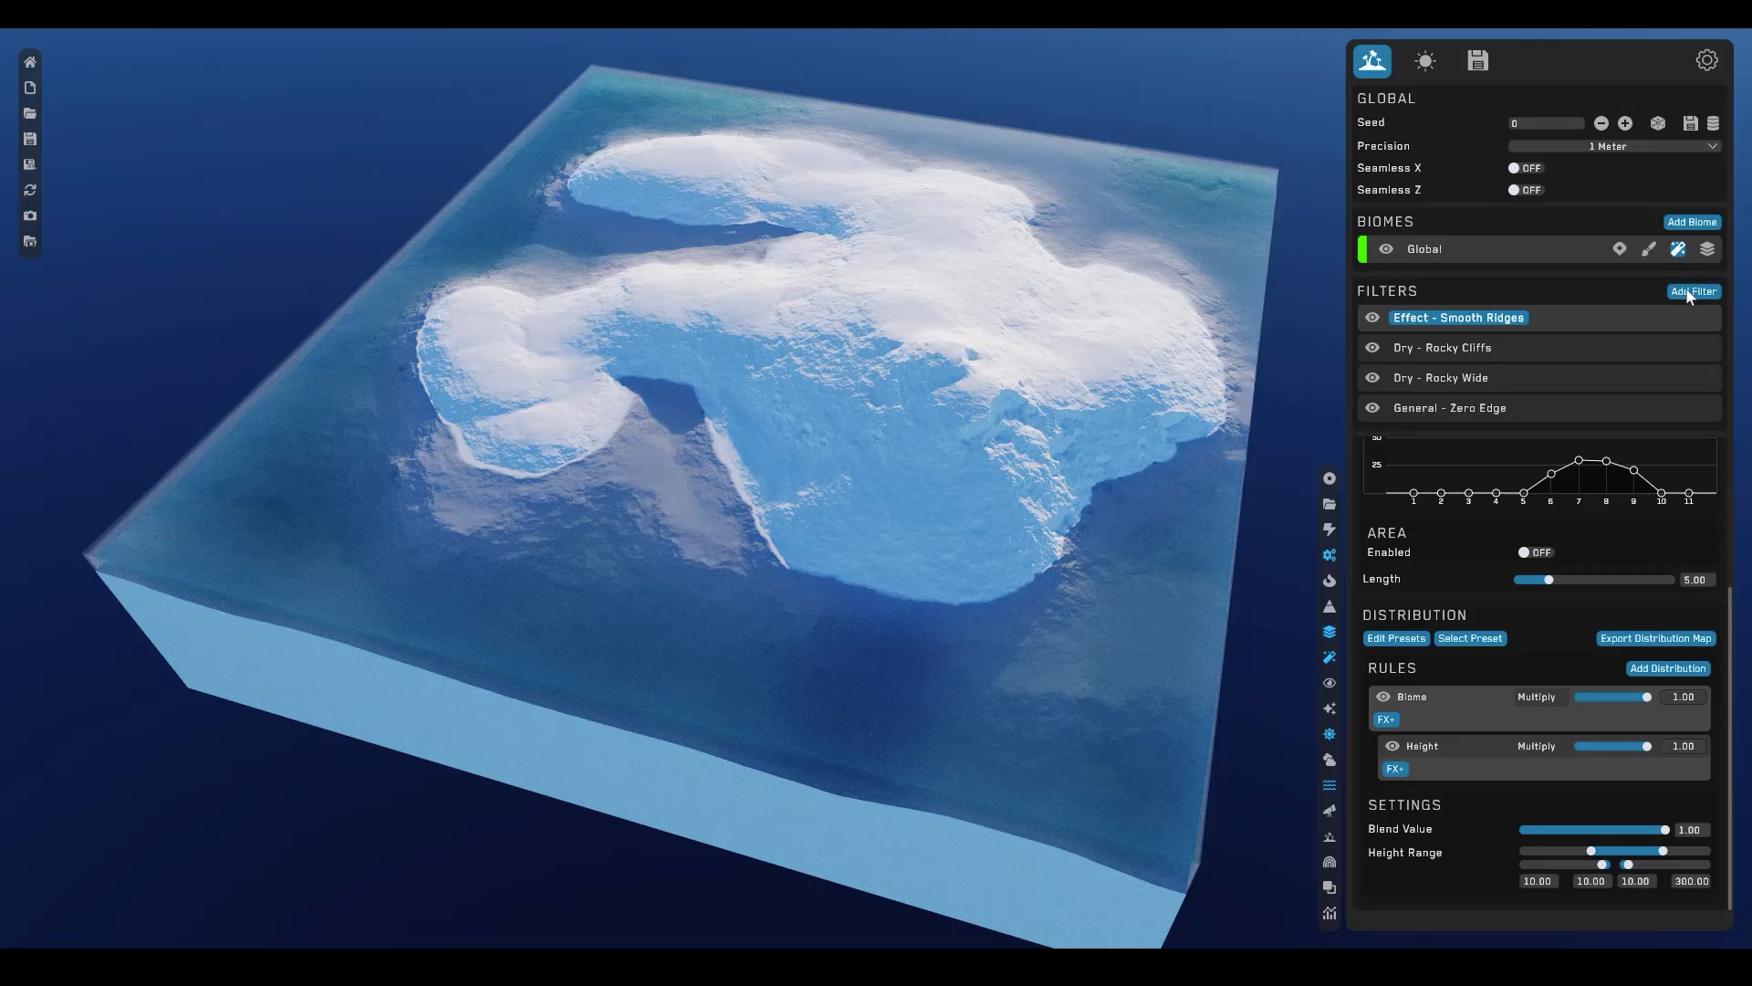
- Add an Erosion - Ridged Flows filter on top of the filter stack
left_click(1689, 292)
mouse_move(1597, 487)
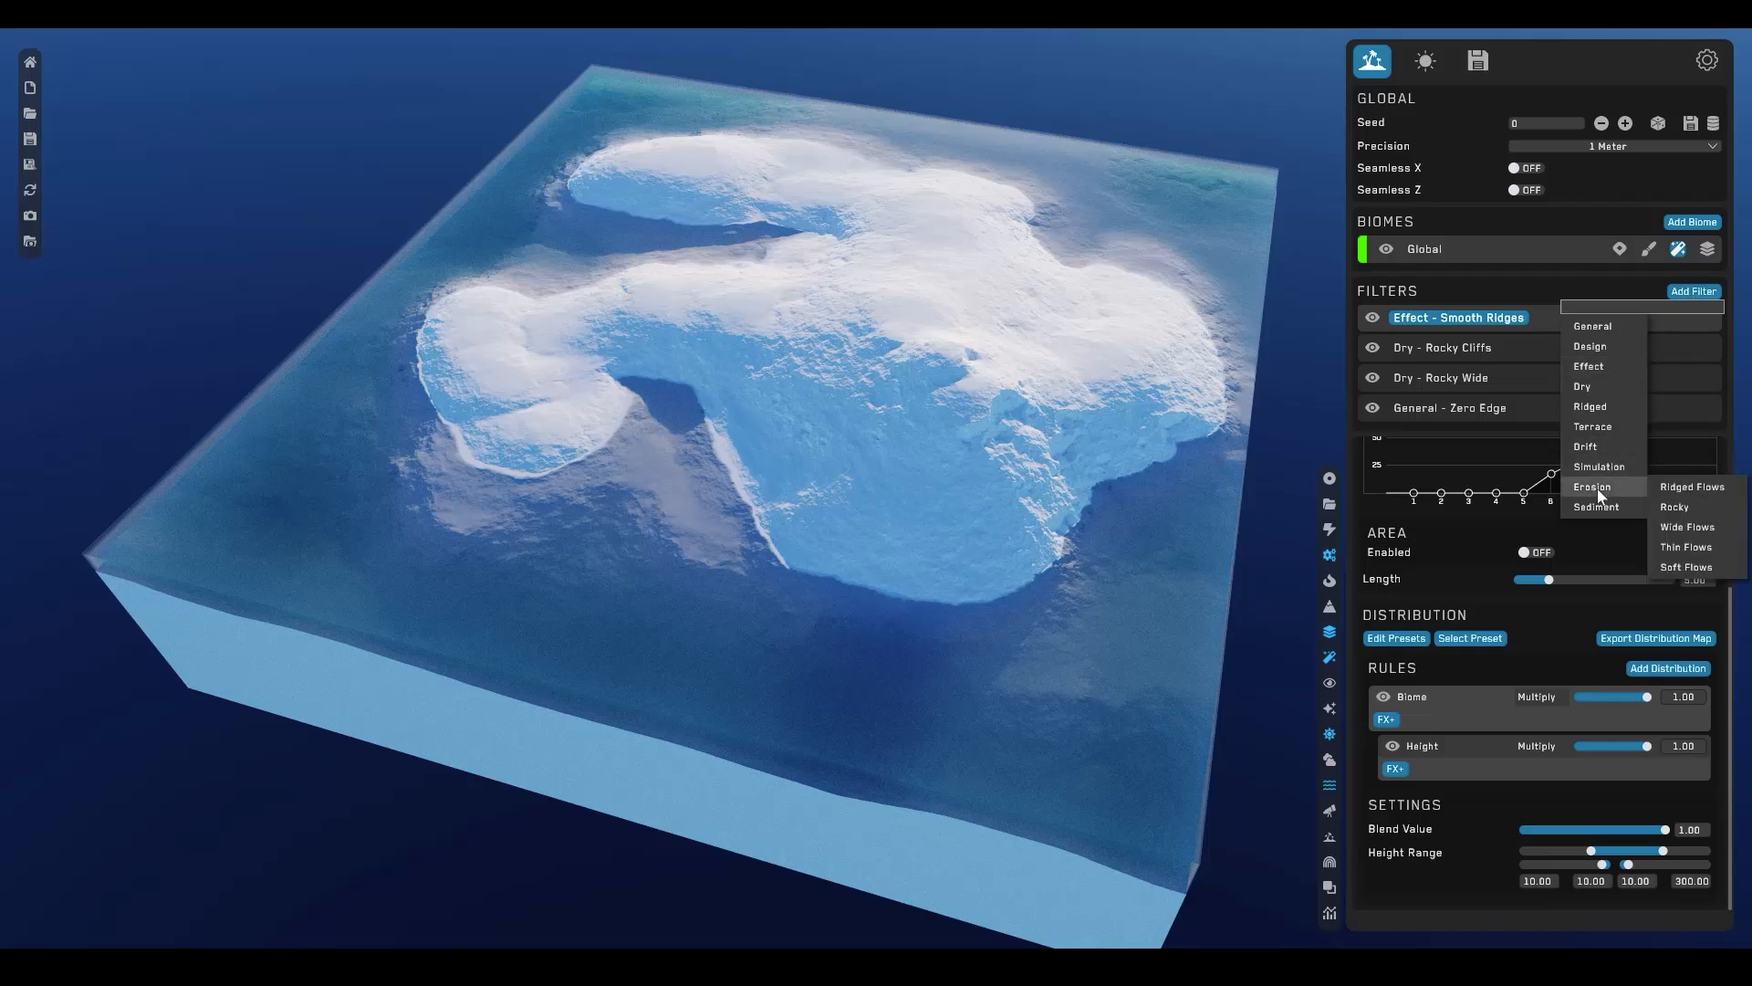
left_click(1680, 489)
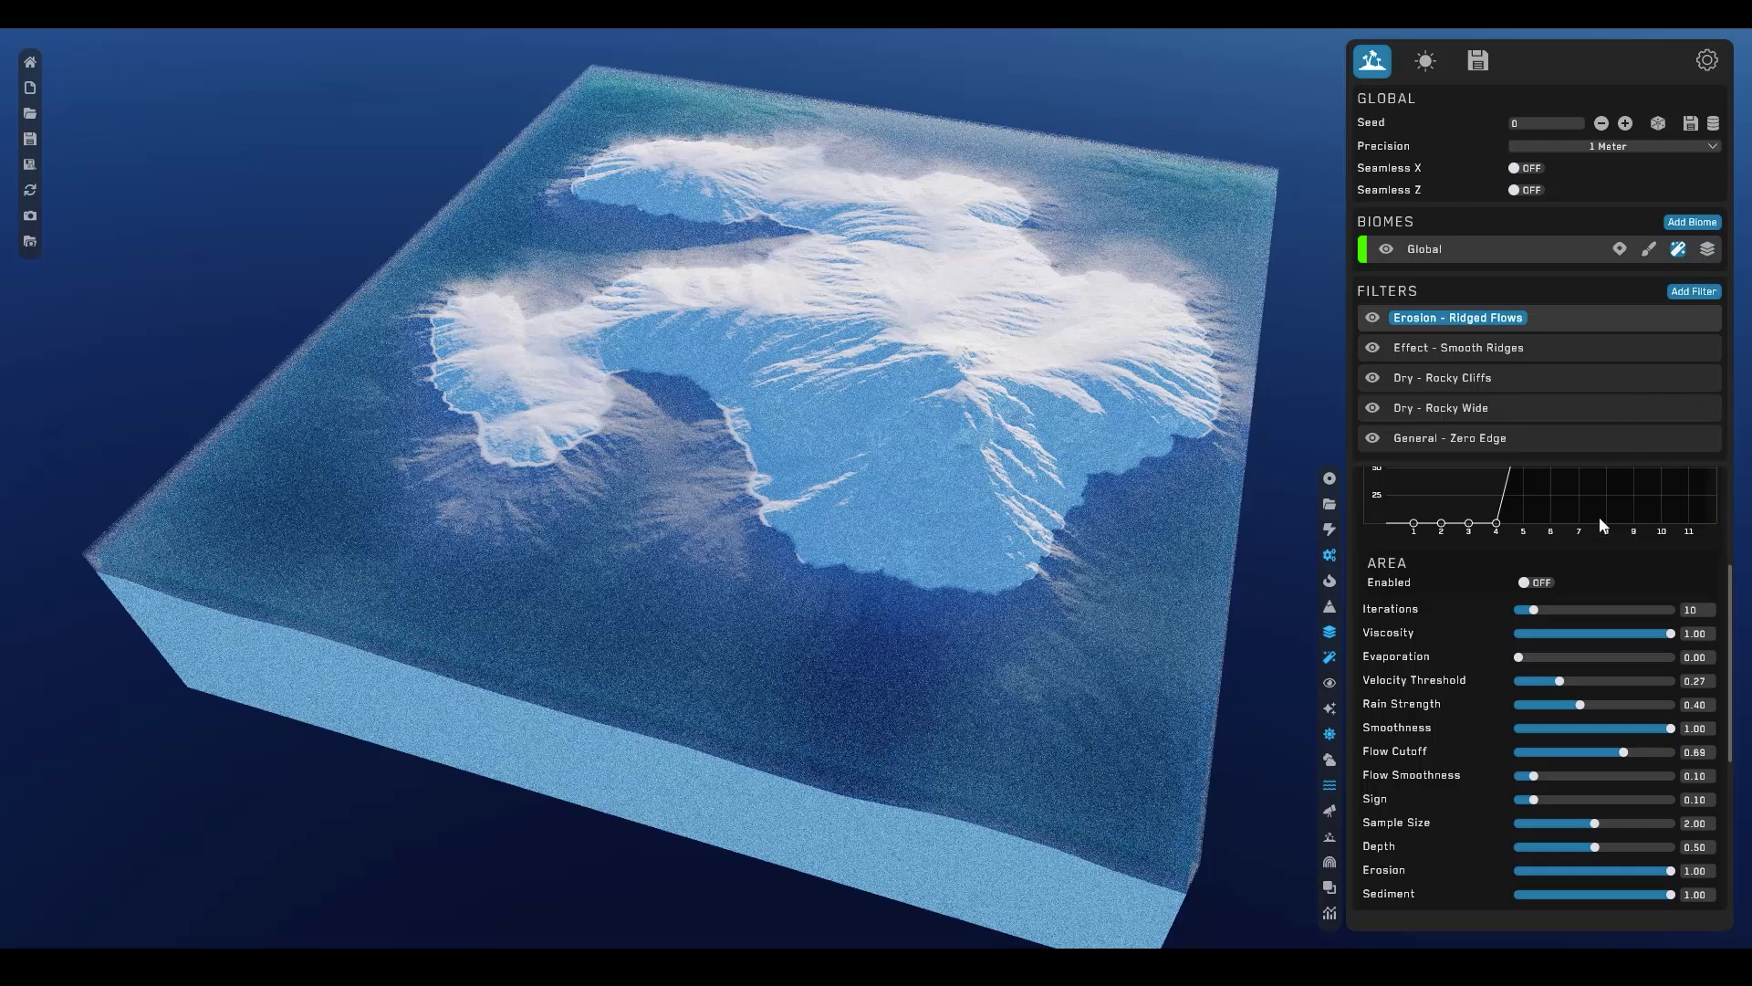
- Add a Height distribution to the Ridged Flows filter and set the lower end of its height range to 26.38
left_click_drag(1731, 584, 1743, 801)
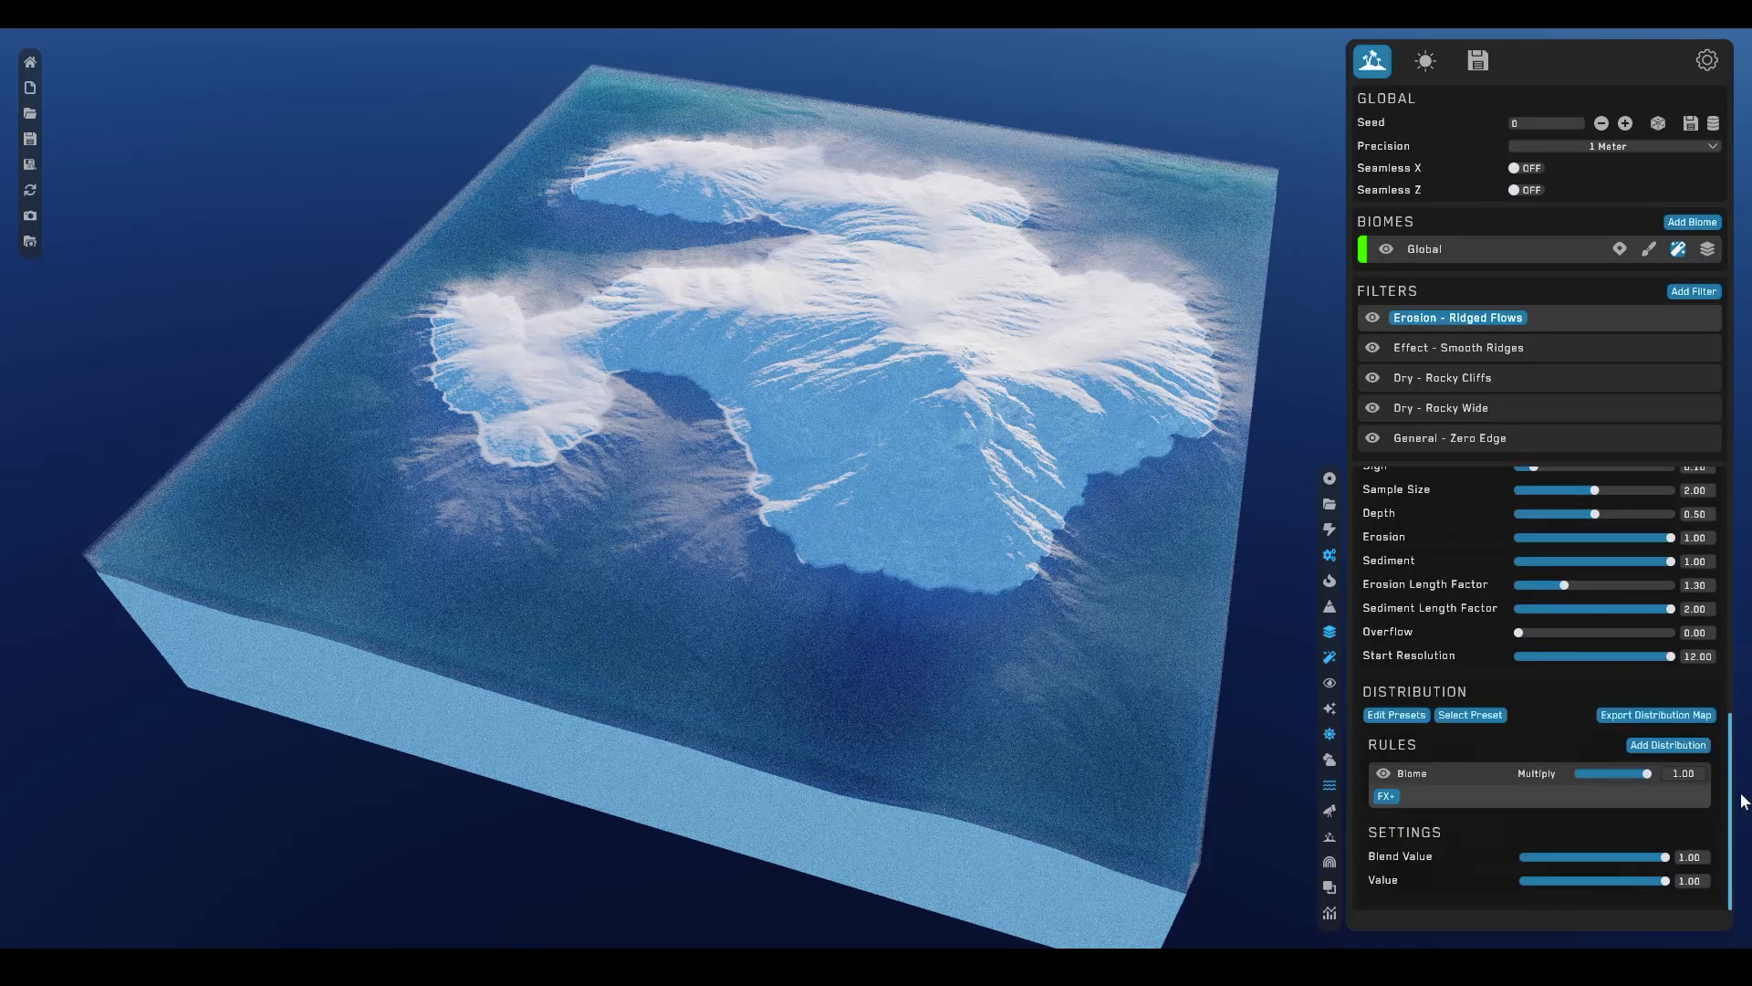
left_click(1677, 747)
left_click(1676, 733)
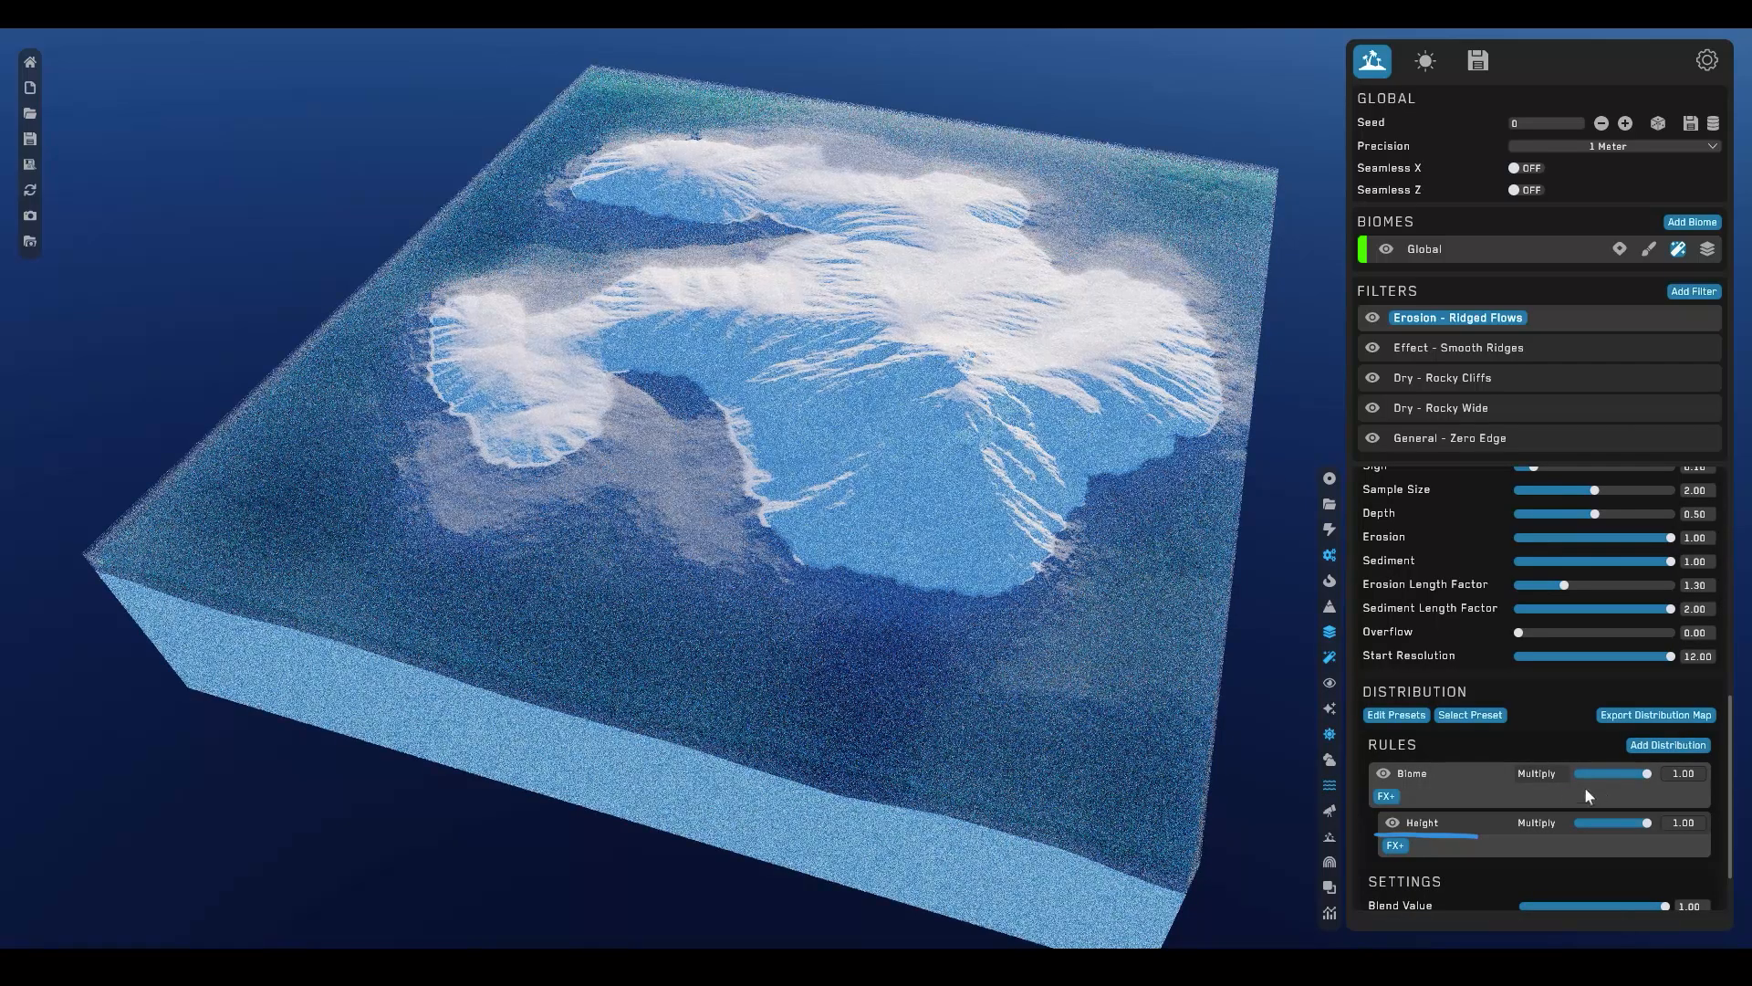
scroll(1455, 832, "down", 3)
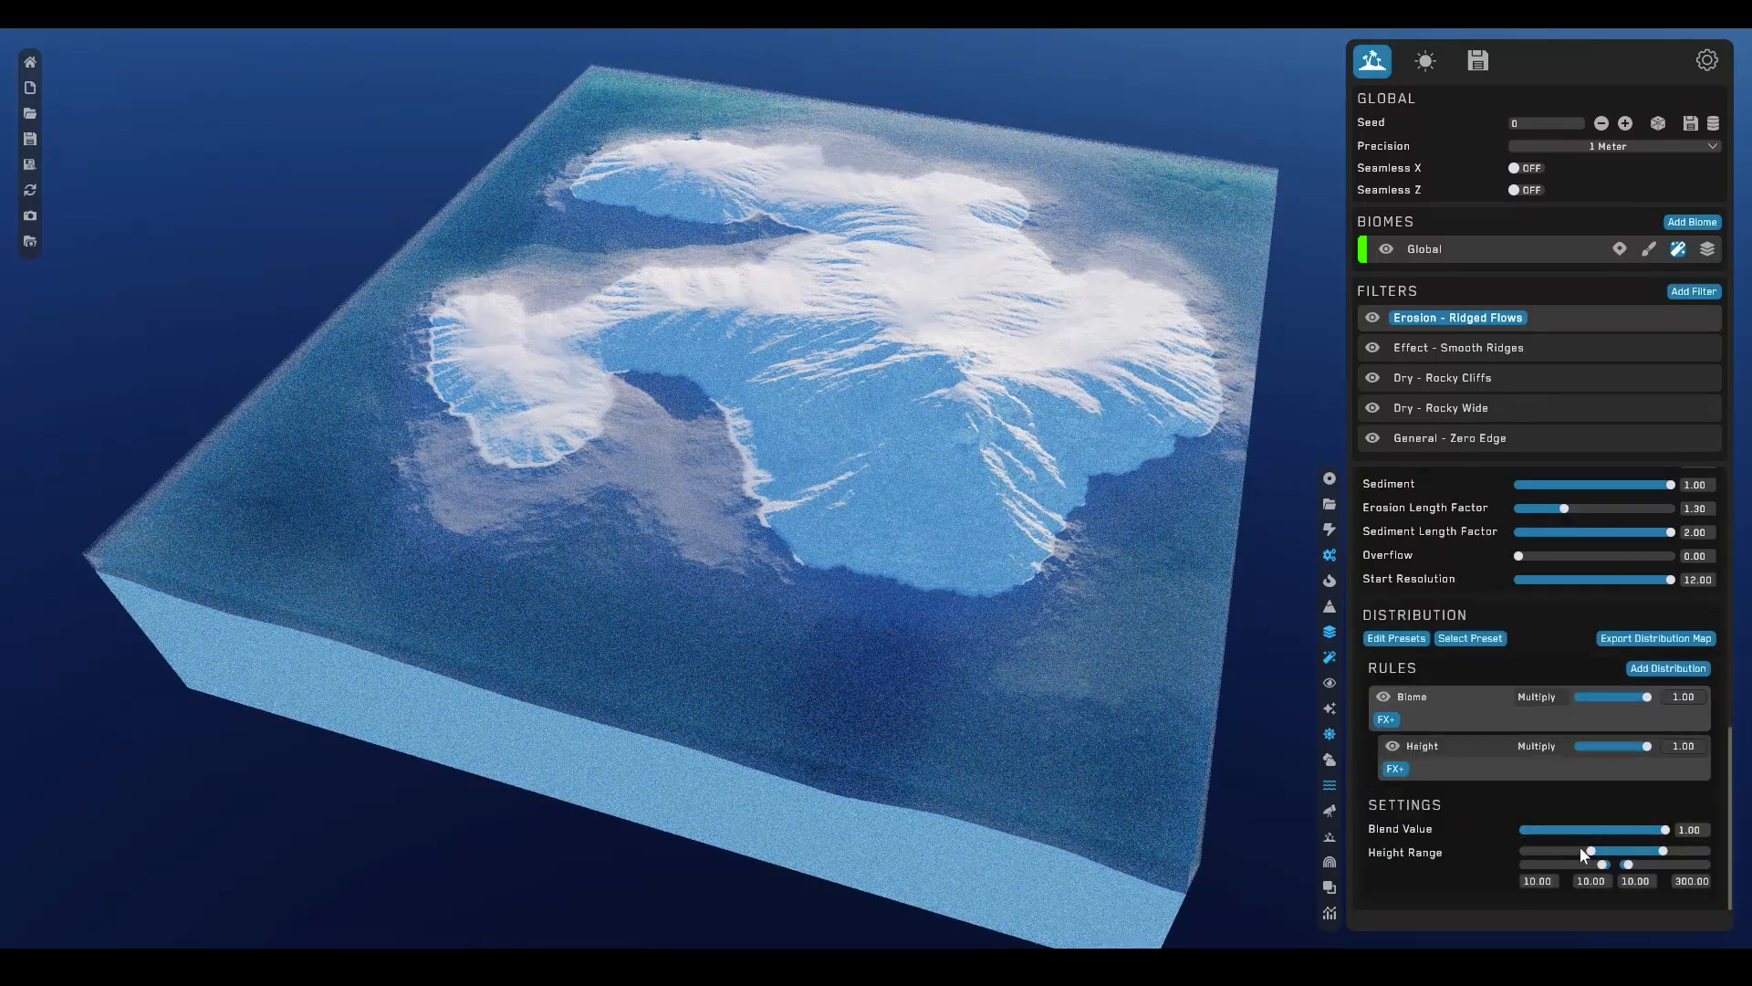
left_click_drag(1593, 852, 1595, 851)
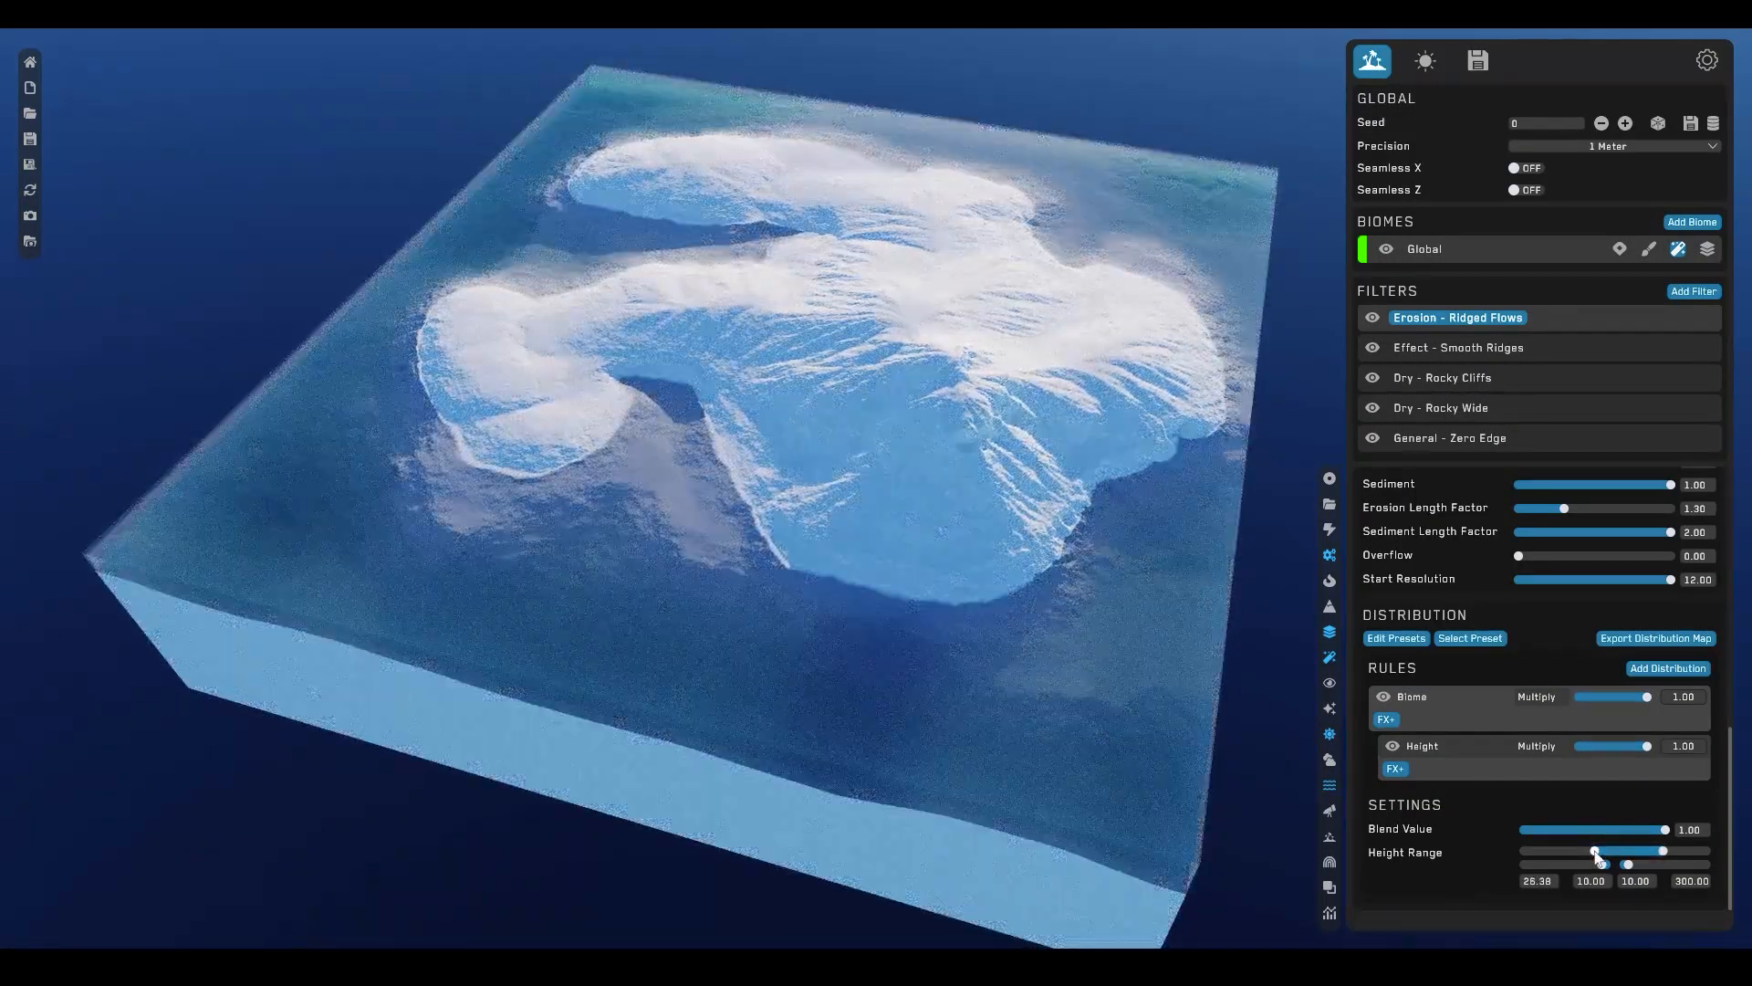
- Add a Simulation - Hydraulic filter on top of the filter stack
left_click(1706, 293)
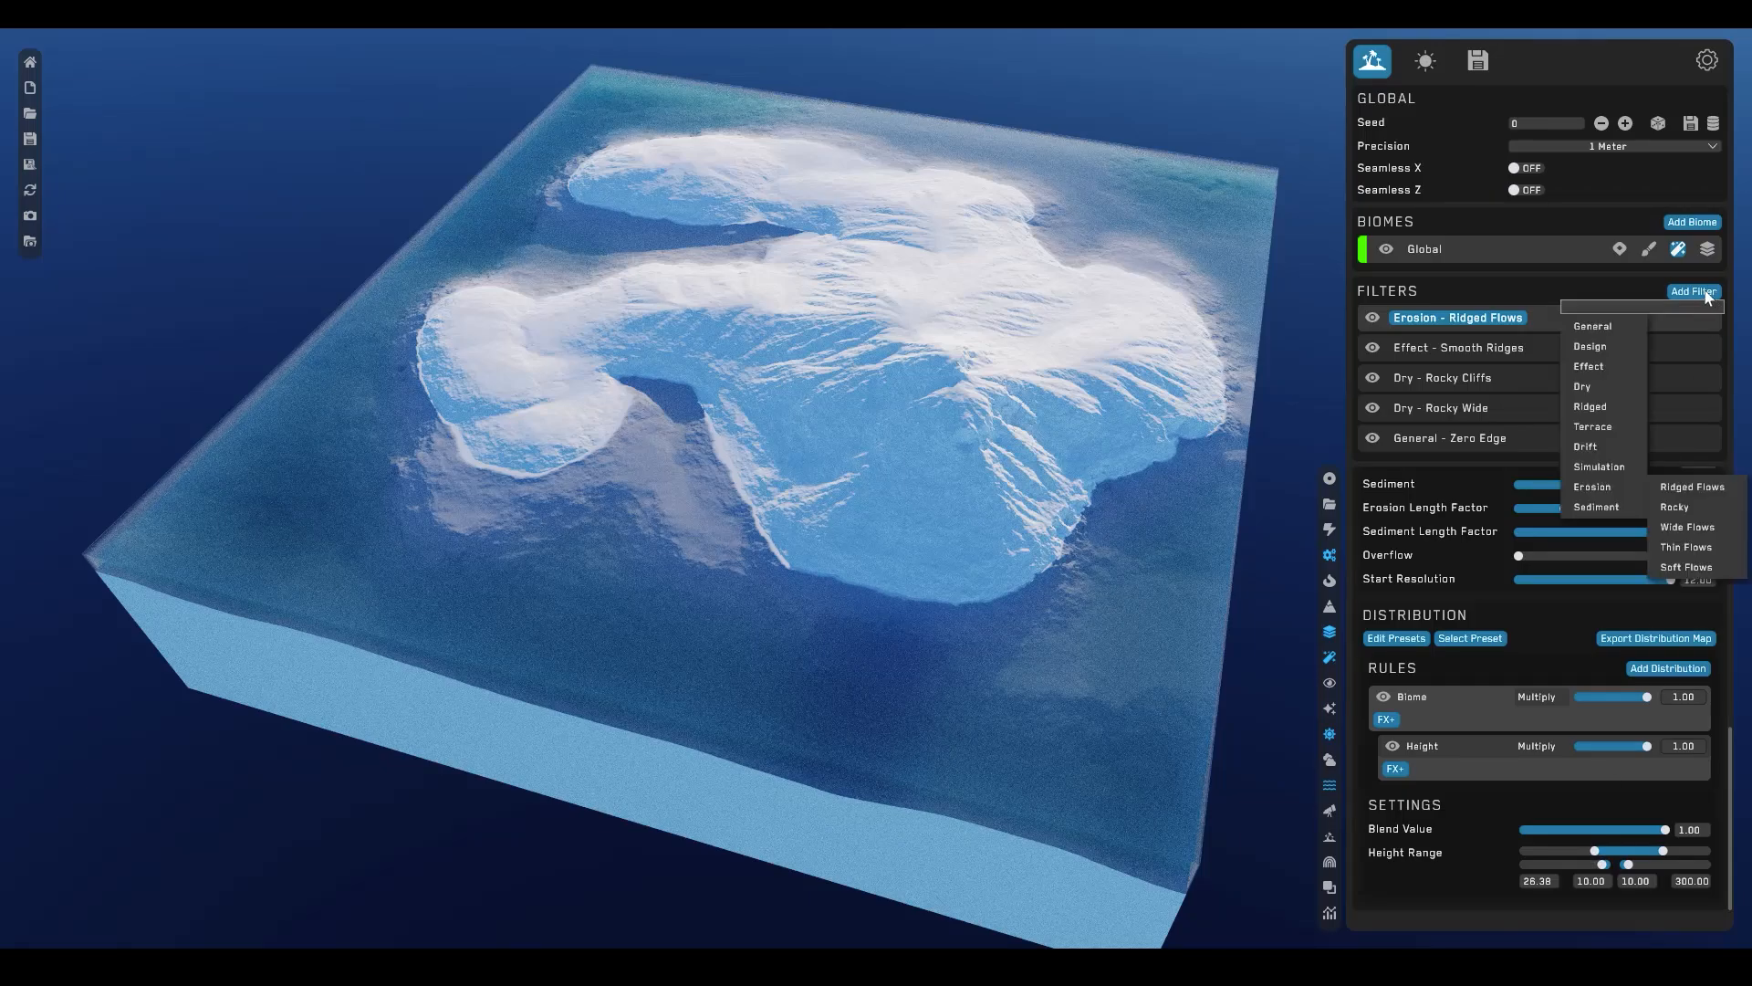
mouse_move(1612, 464)
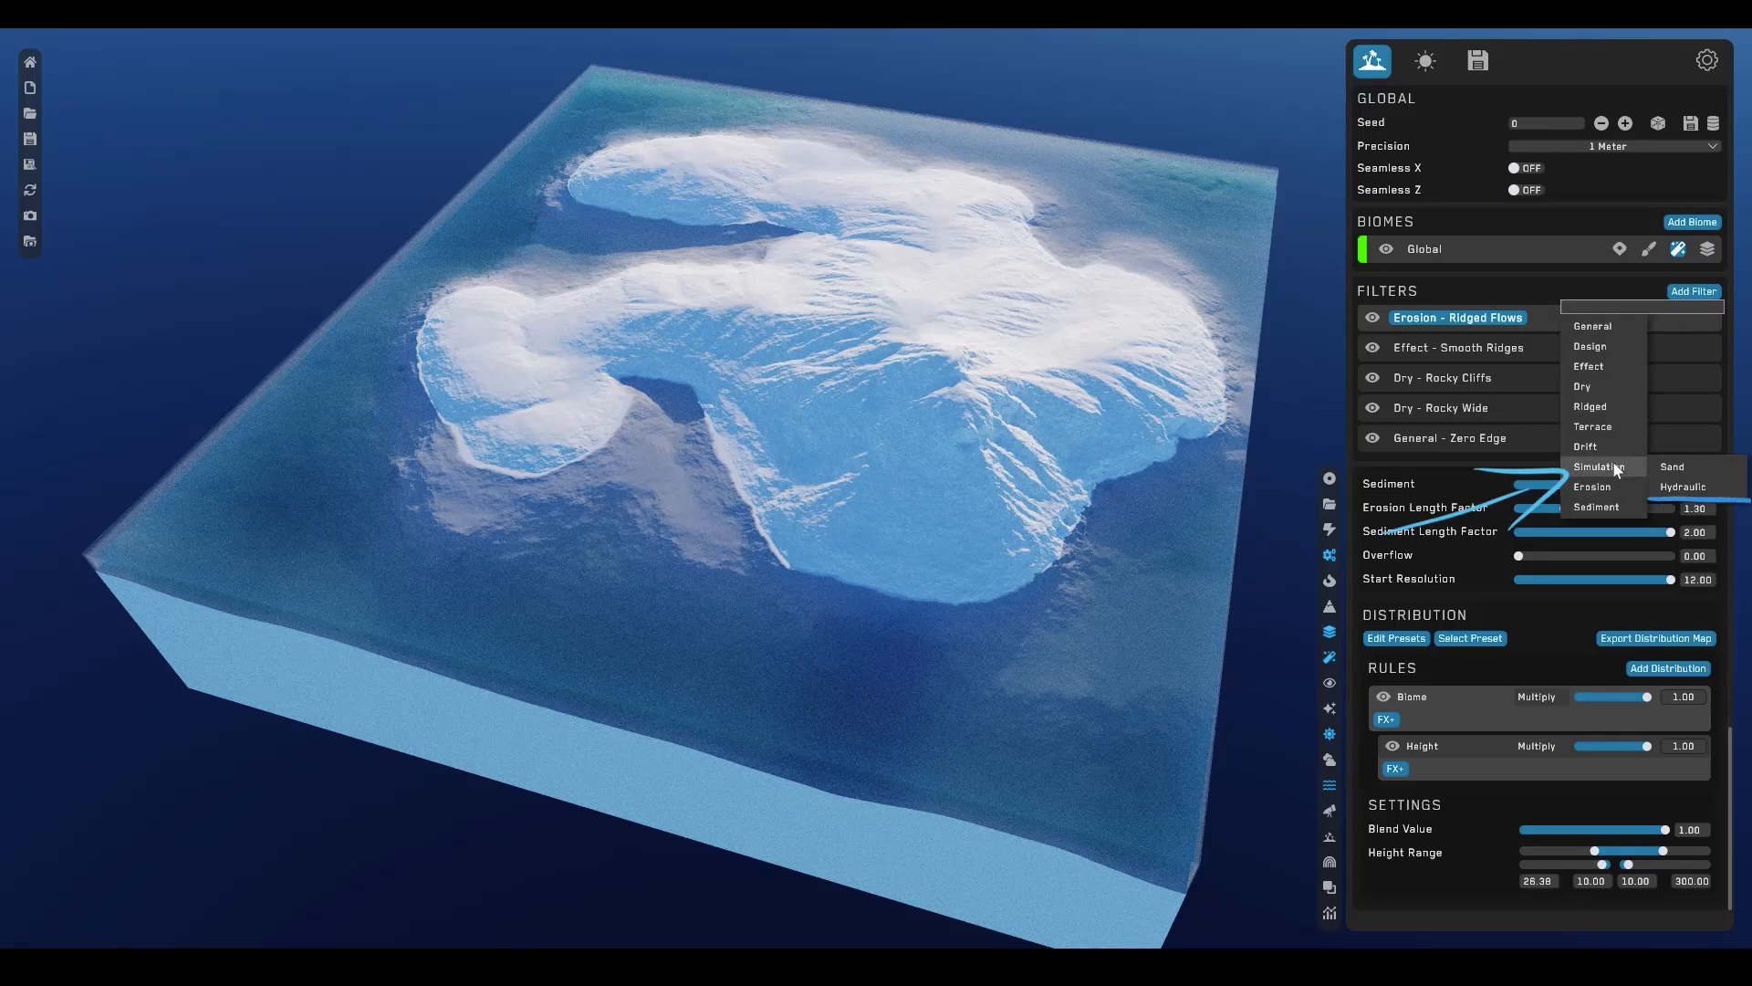
left_click(1695, 487)
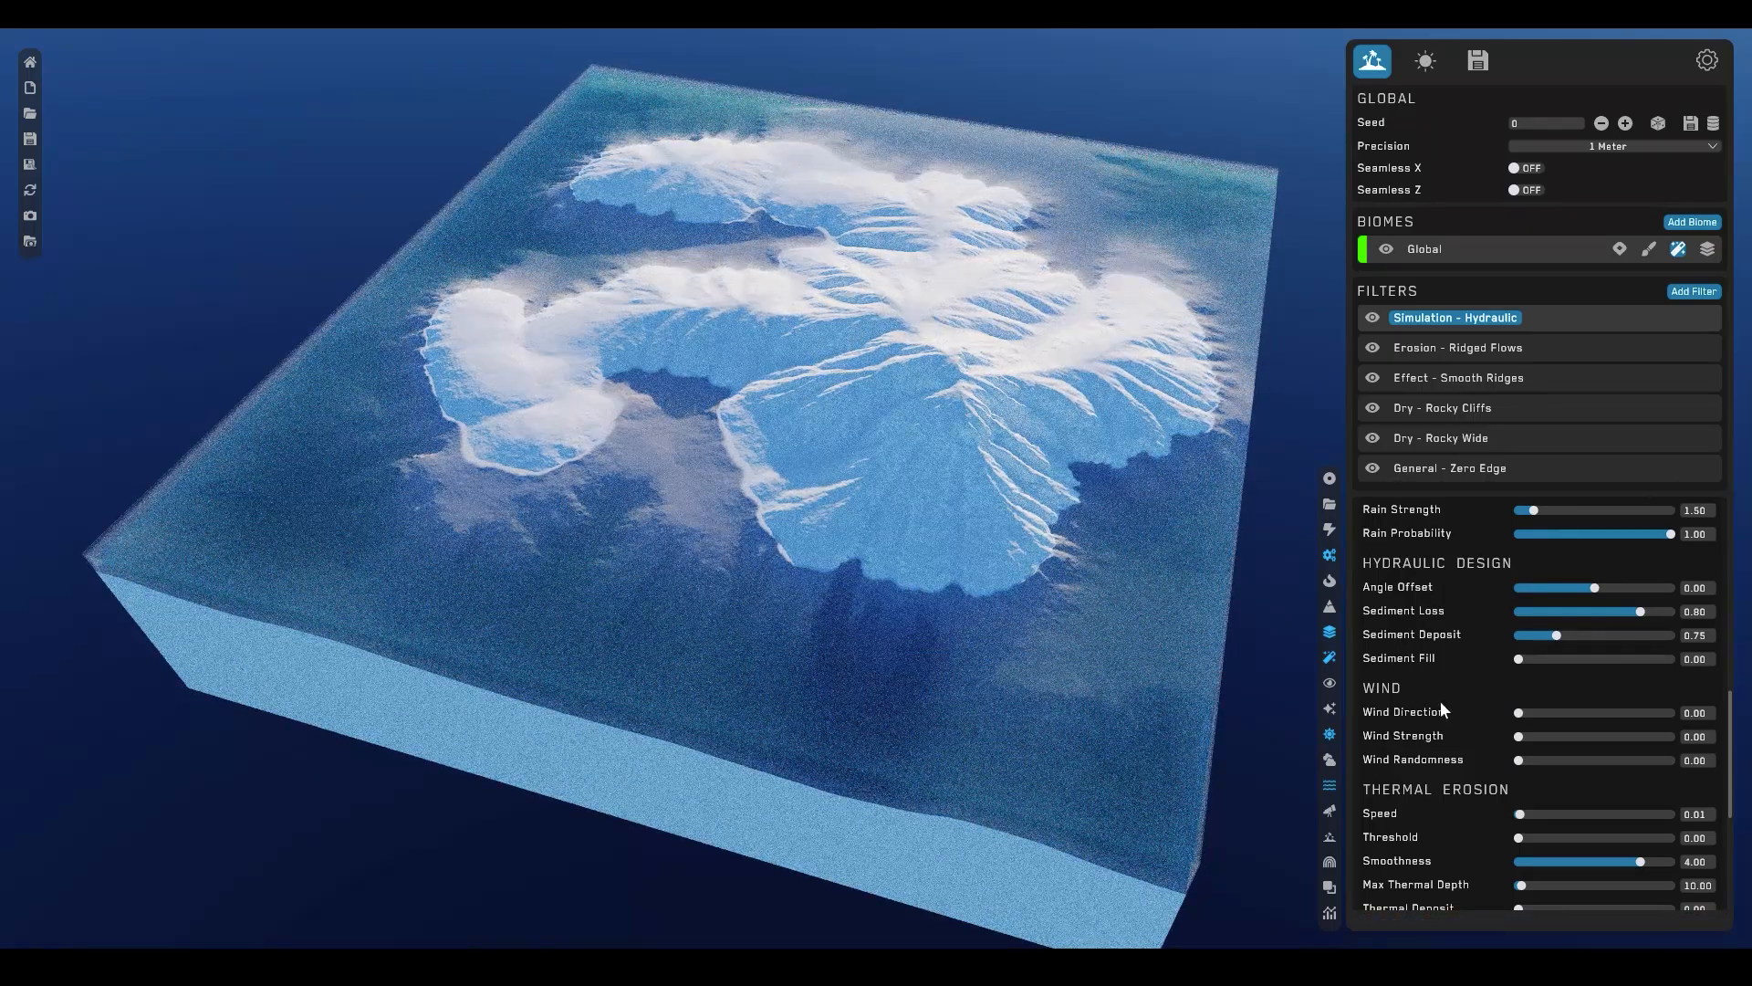
- Add a Height distribution to the Hydraulic filter, with its lower end at 62.19 and falloffs of 20.40 and 22.38
scroll(1442, 703, "down", 3)
left_click(1688, 745)
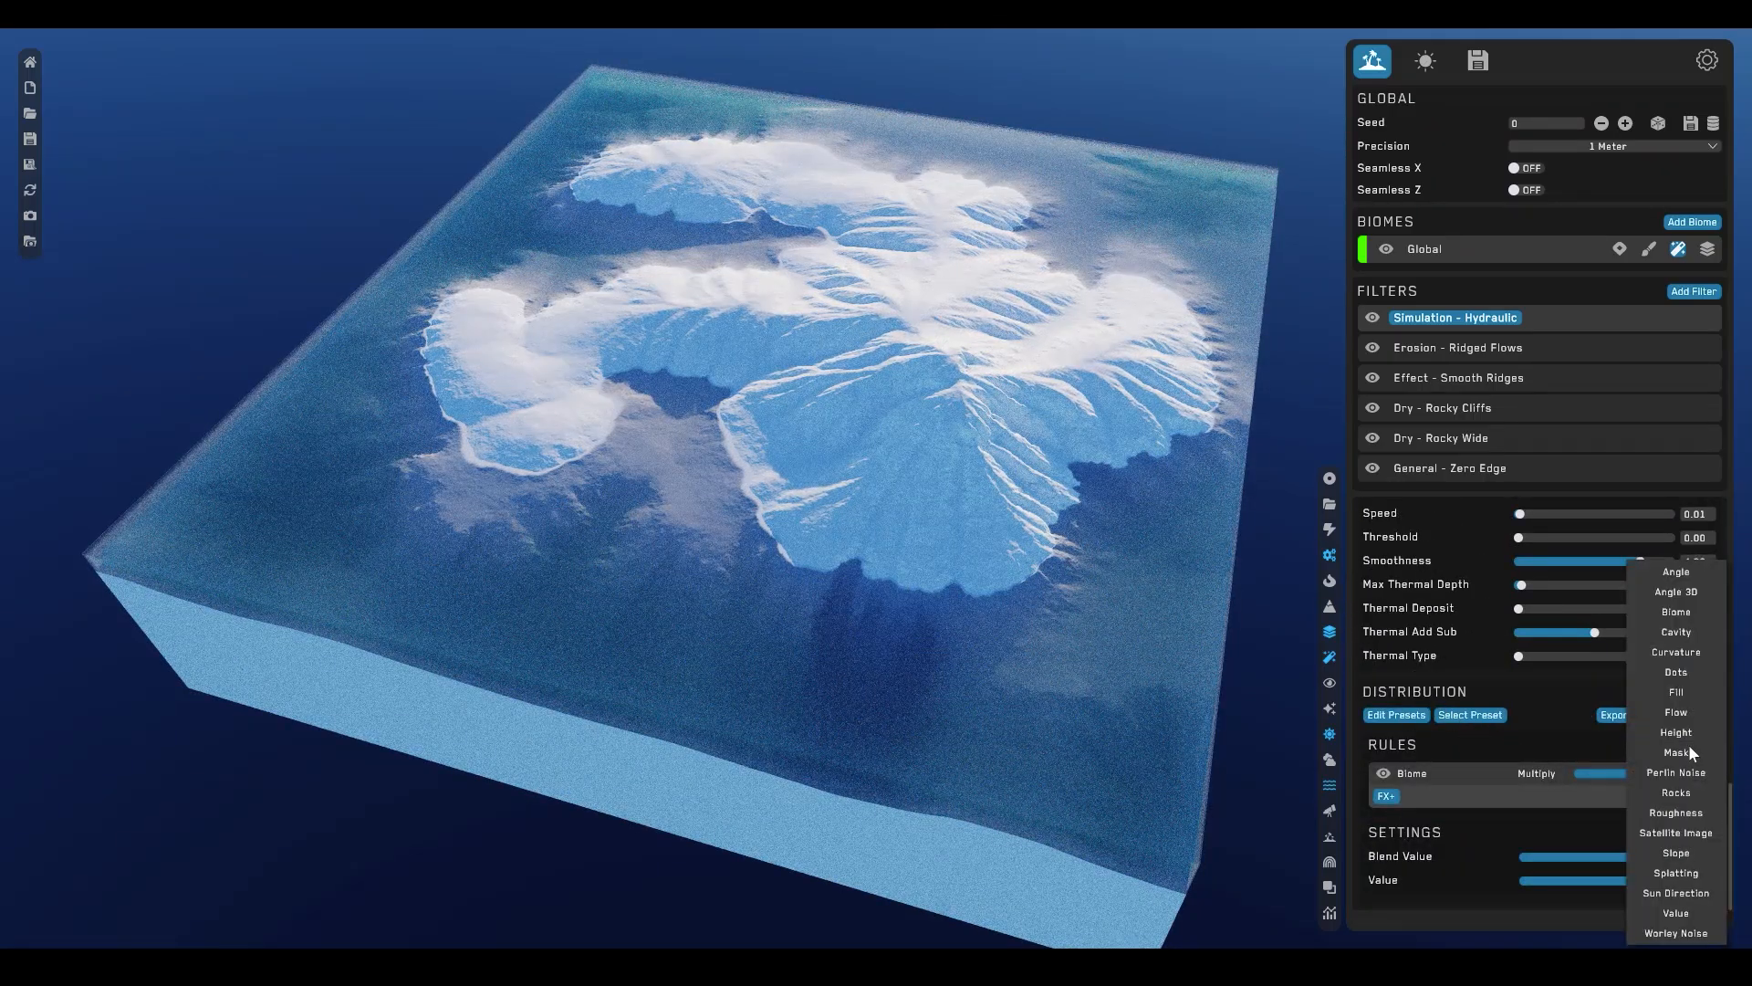
left_click(1688, 739)
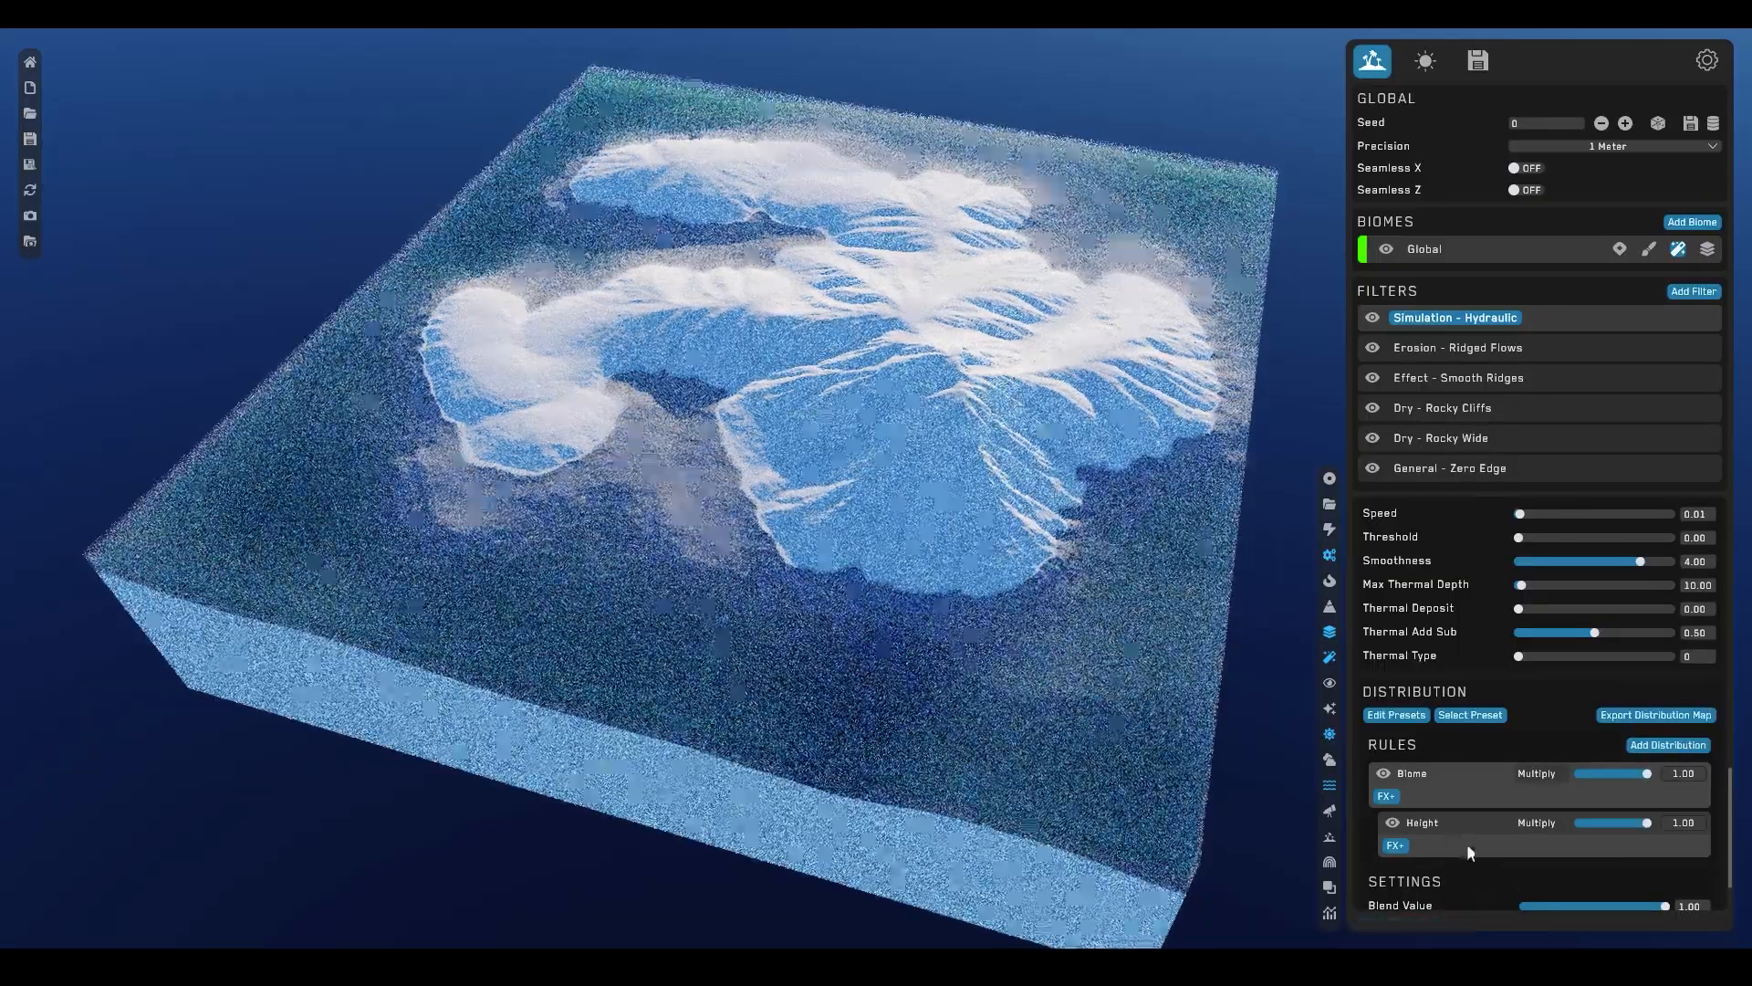
scroll(1466, 843, "down", 1)
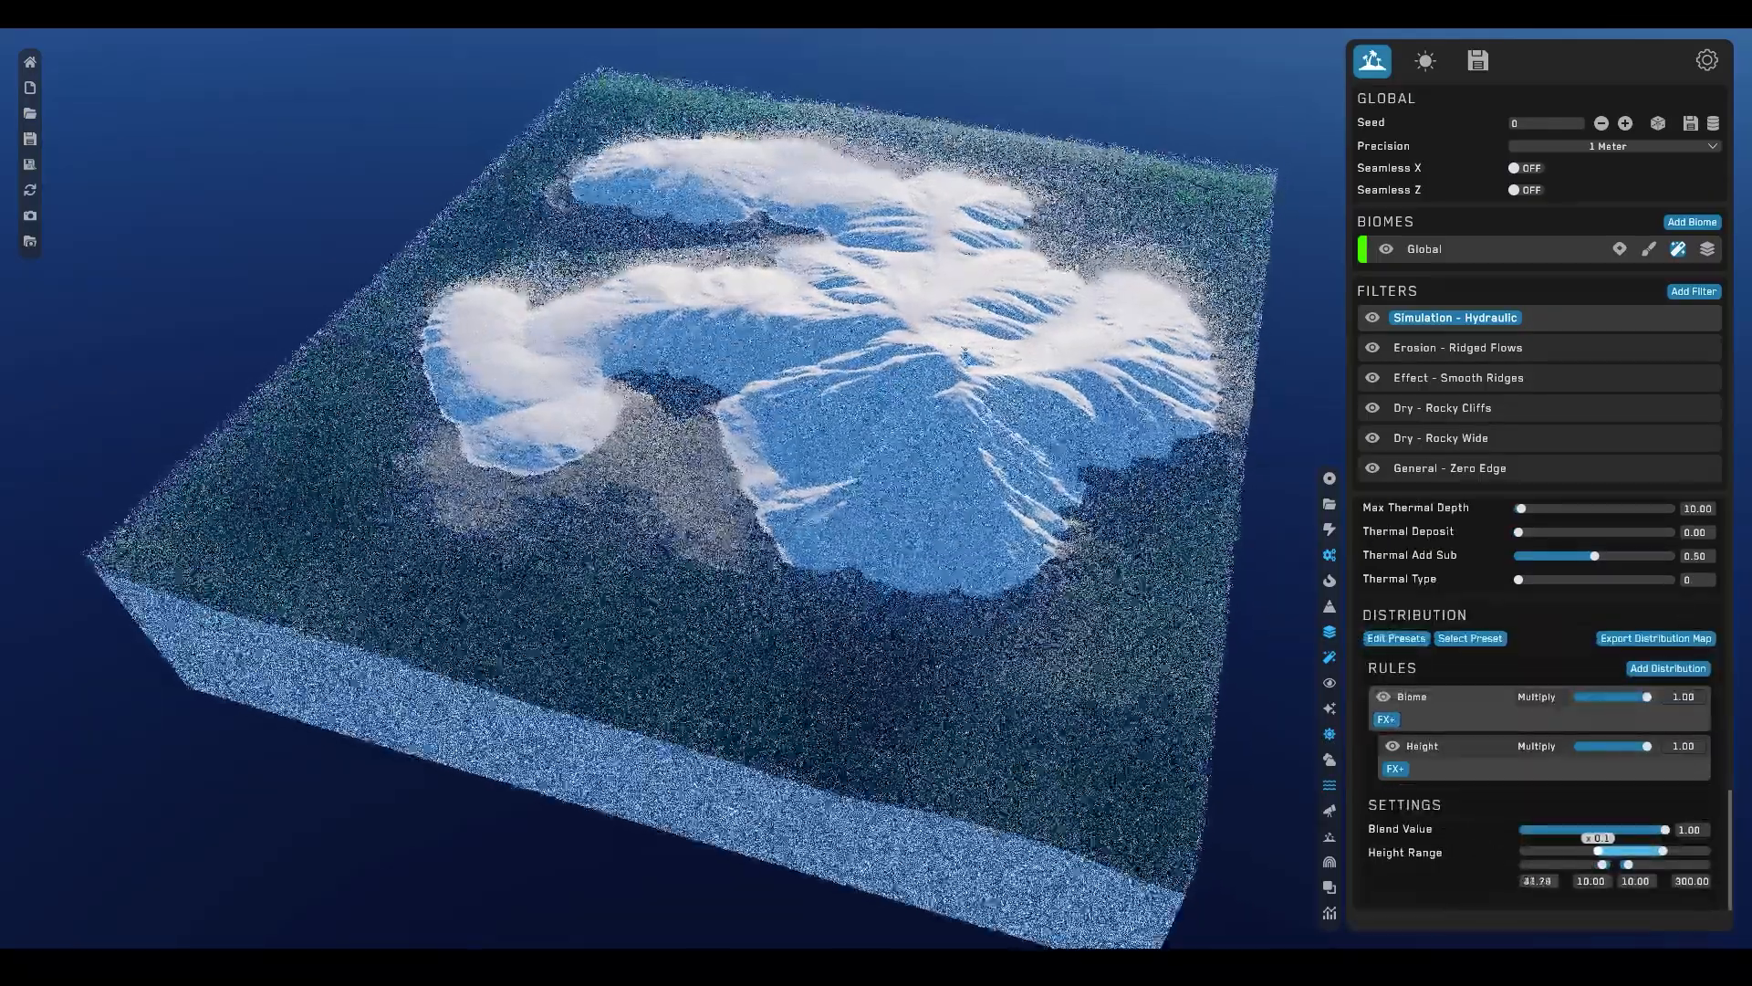
left_click_drag(1598, 851, 1599, 852)
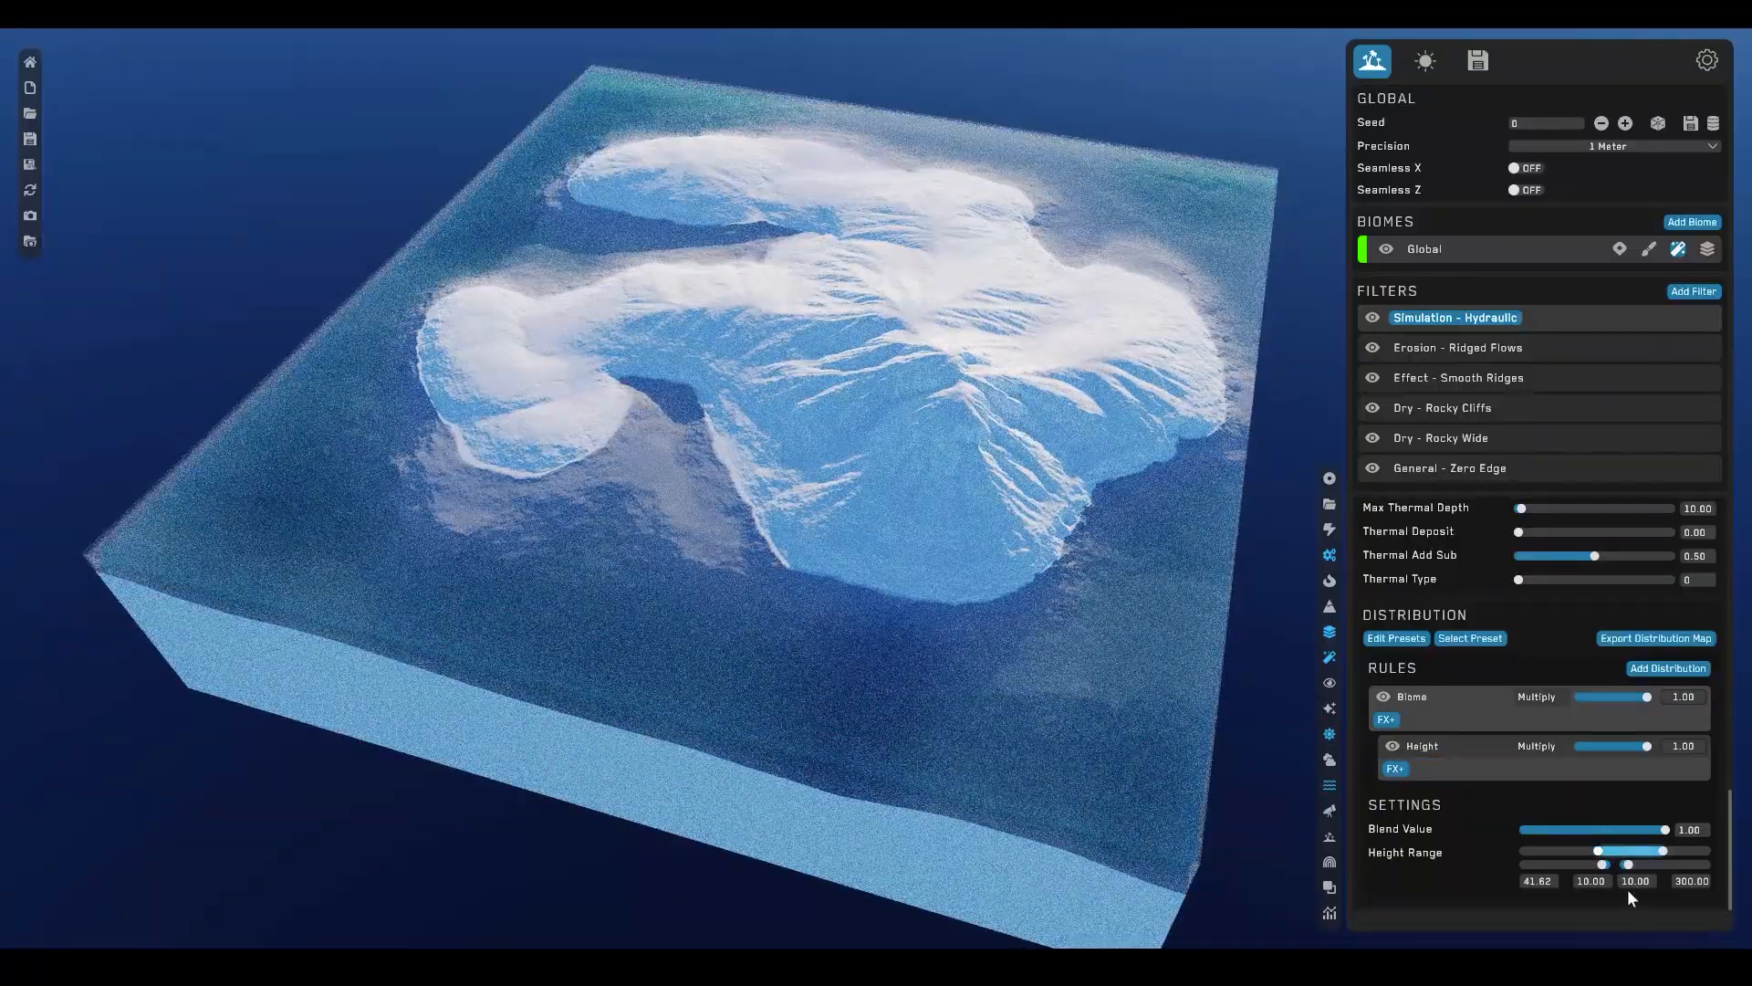
mouse_move(1632, 865)
left_mouse_down()
mouse_move(1598, 865)
mouse_move(1603, 851)
left_mouse_up()
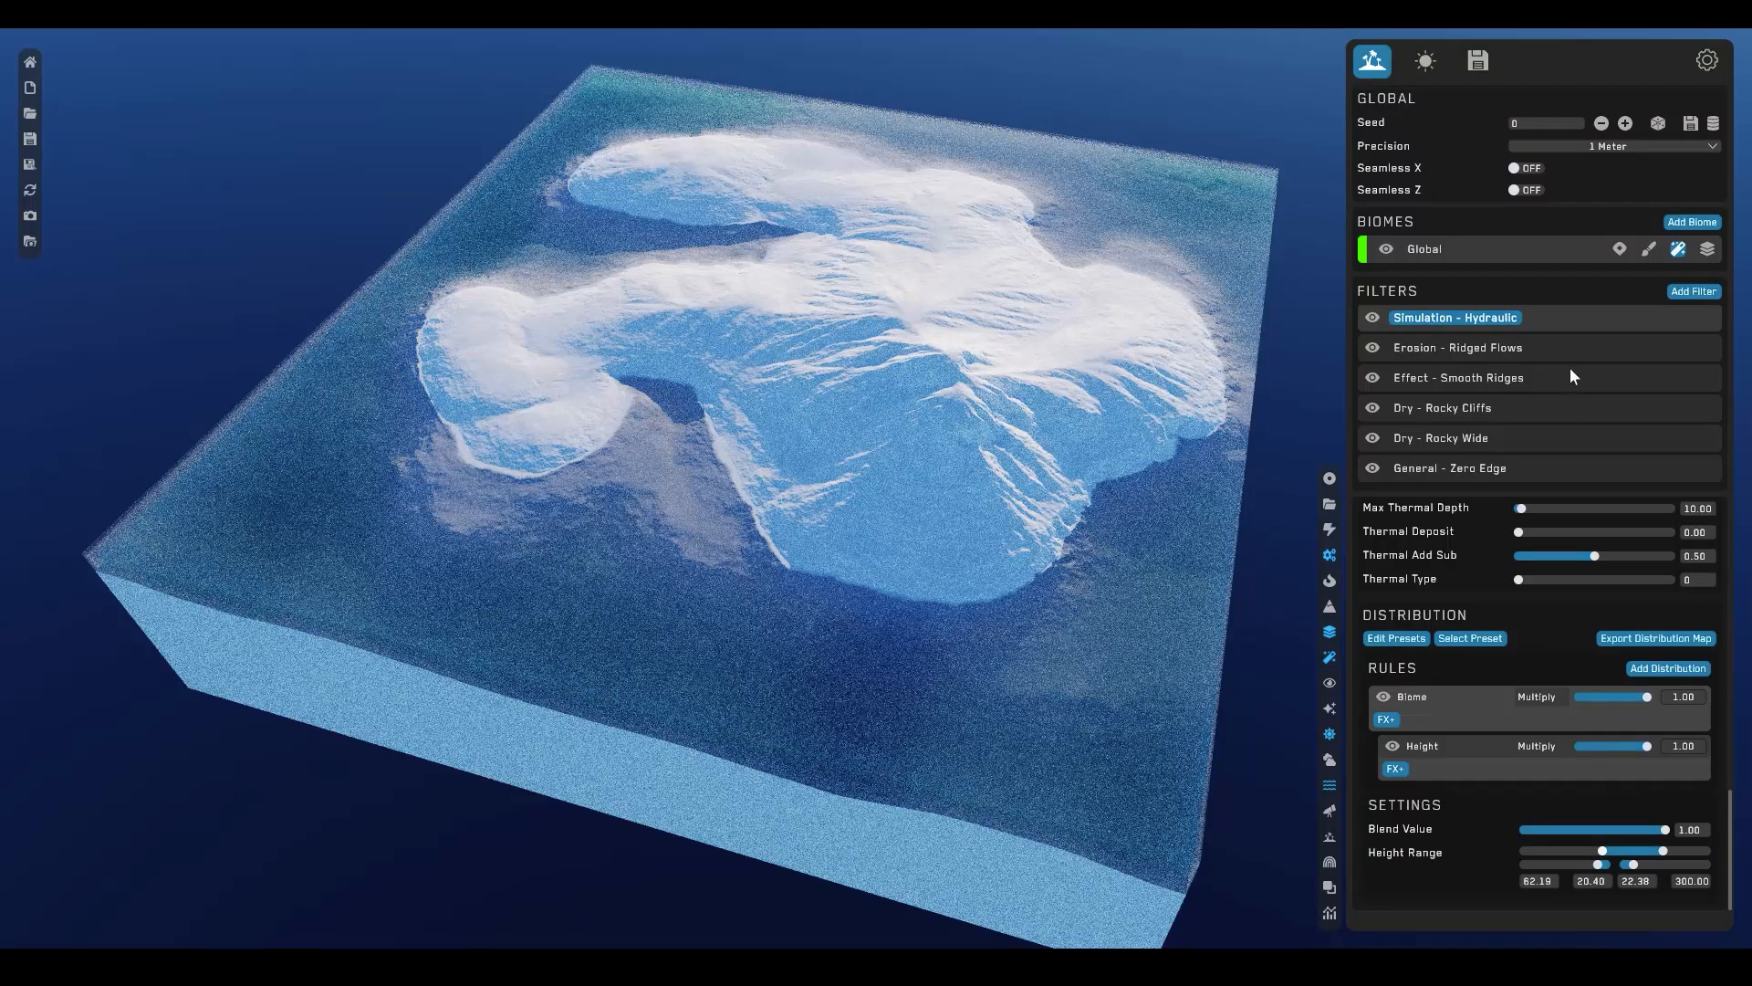
- Add a Sediment - Fill Soft filter on top of the filter stack
left_click(1698, 291)
mouse_move(1607, 507)
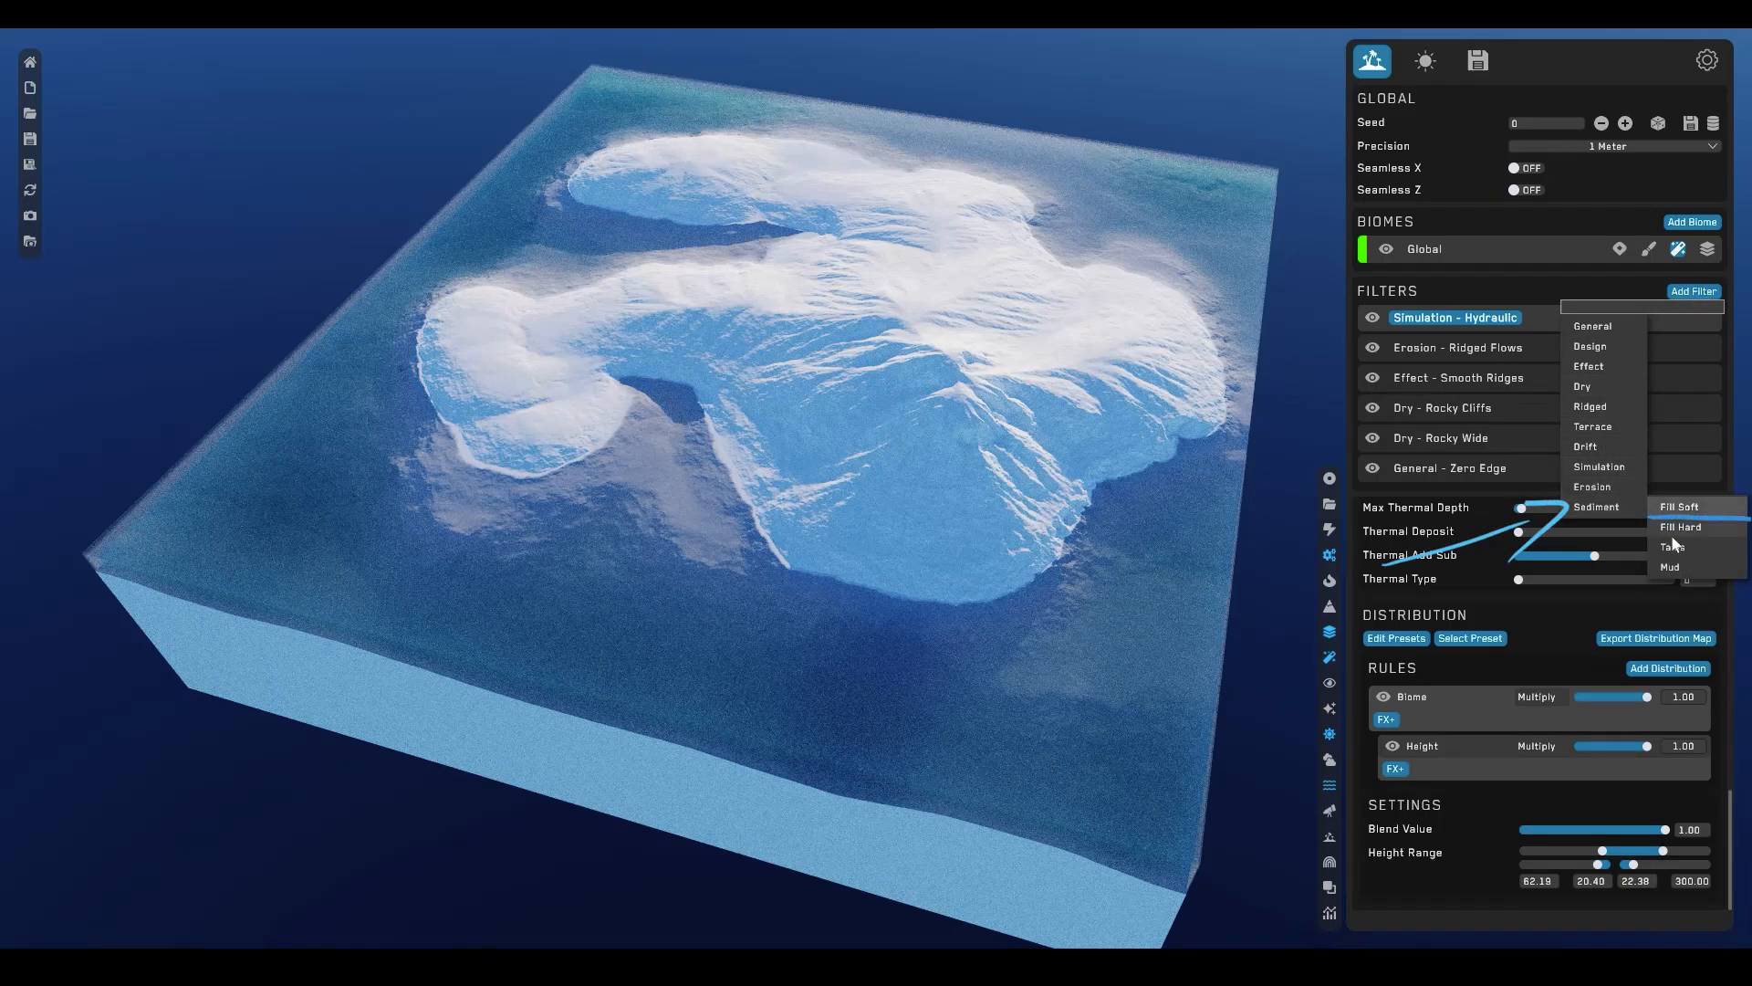
left_click(1684, 506)
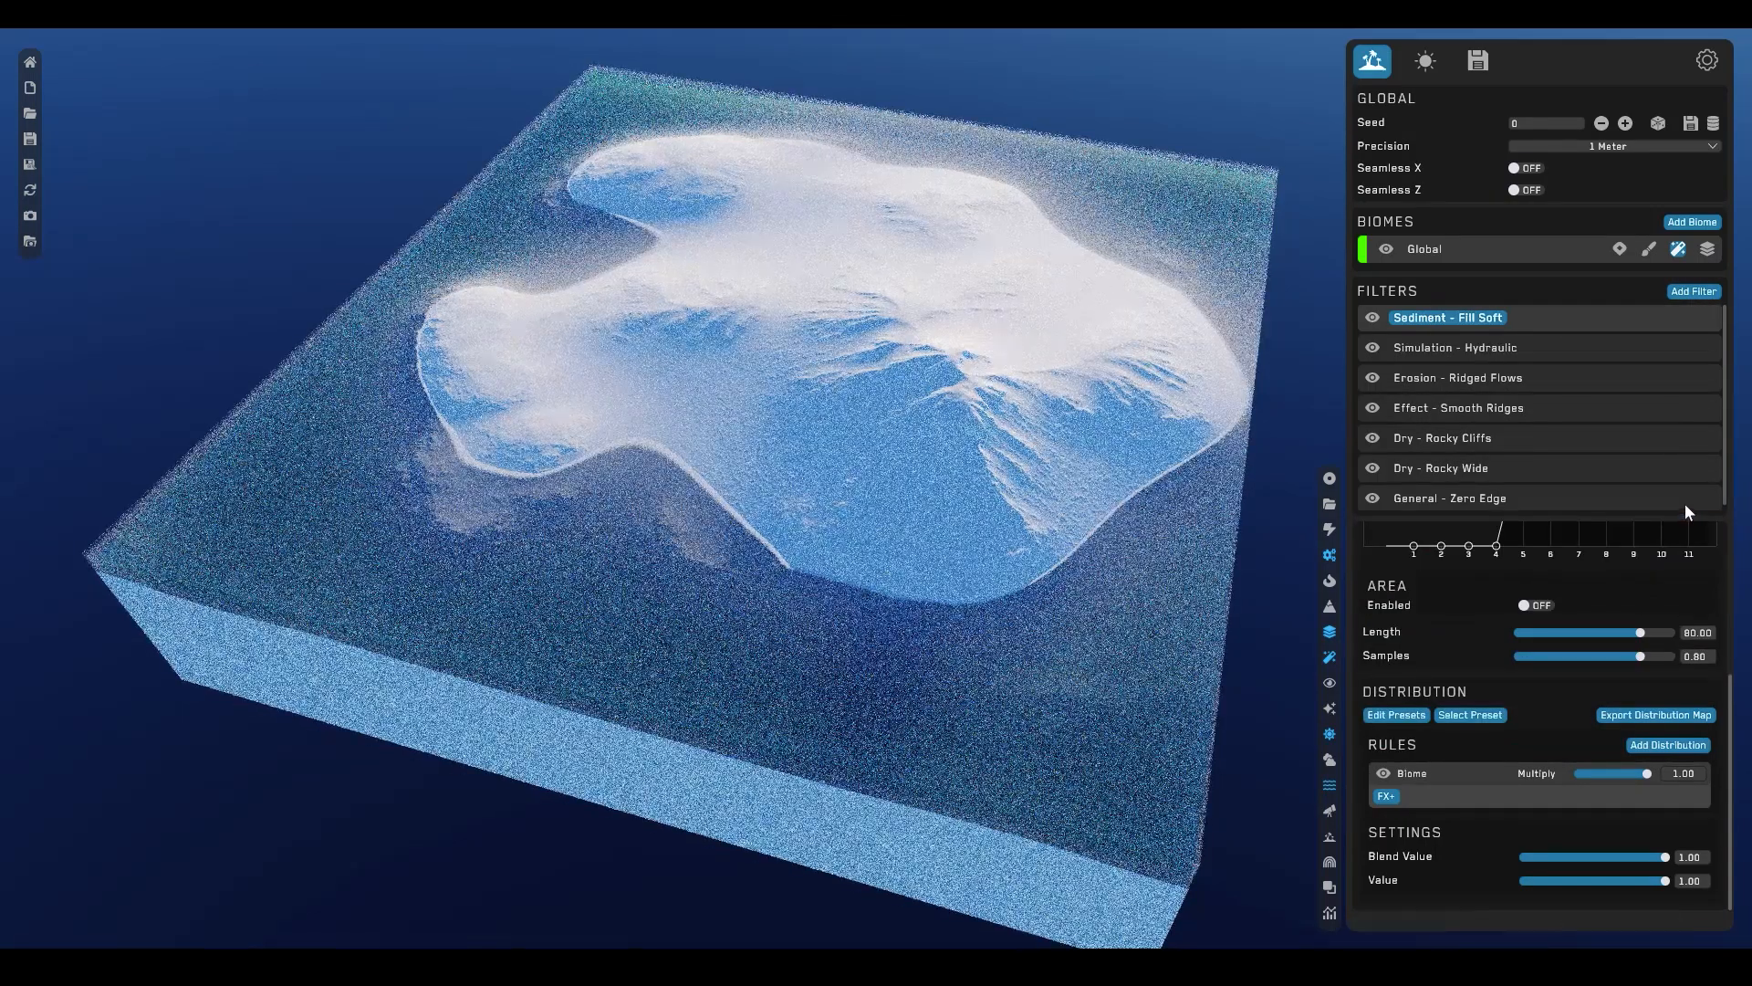
- Add a Height distribution to the Fill Soft filter and limit its height range to about -154 to 16
left_click(1668, 745)
left_click(1684, 737)
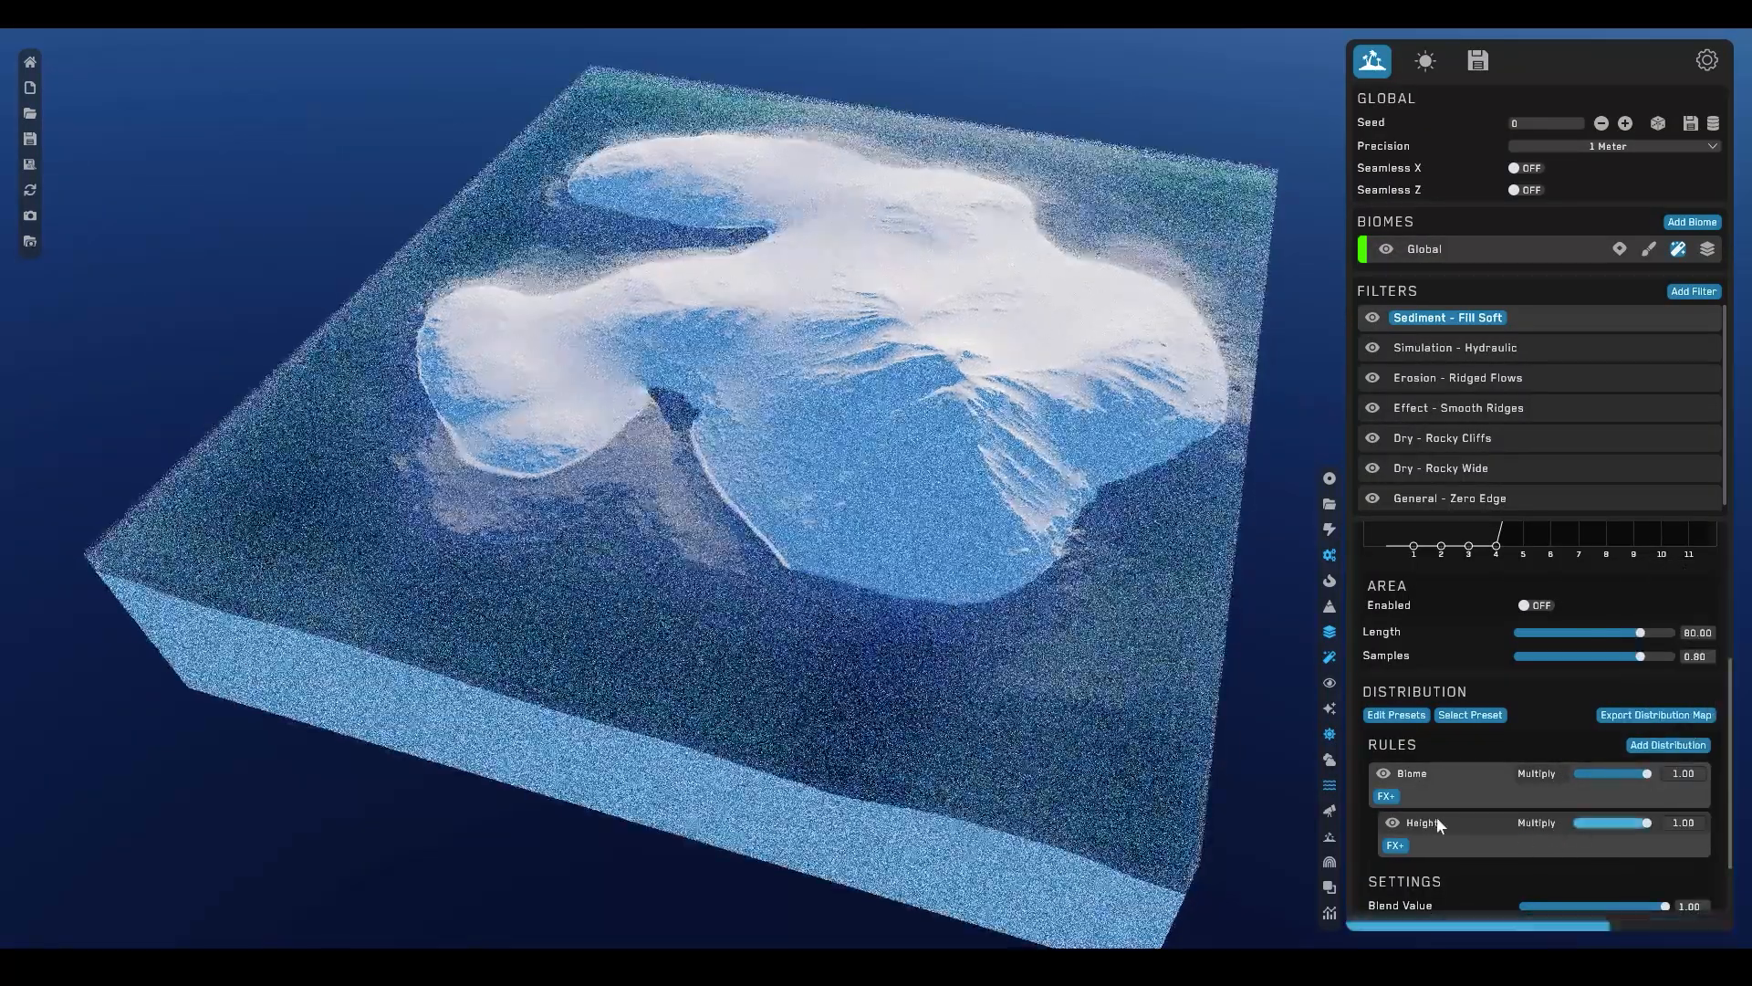
scroll(1437, 817, "down", 2)
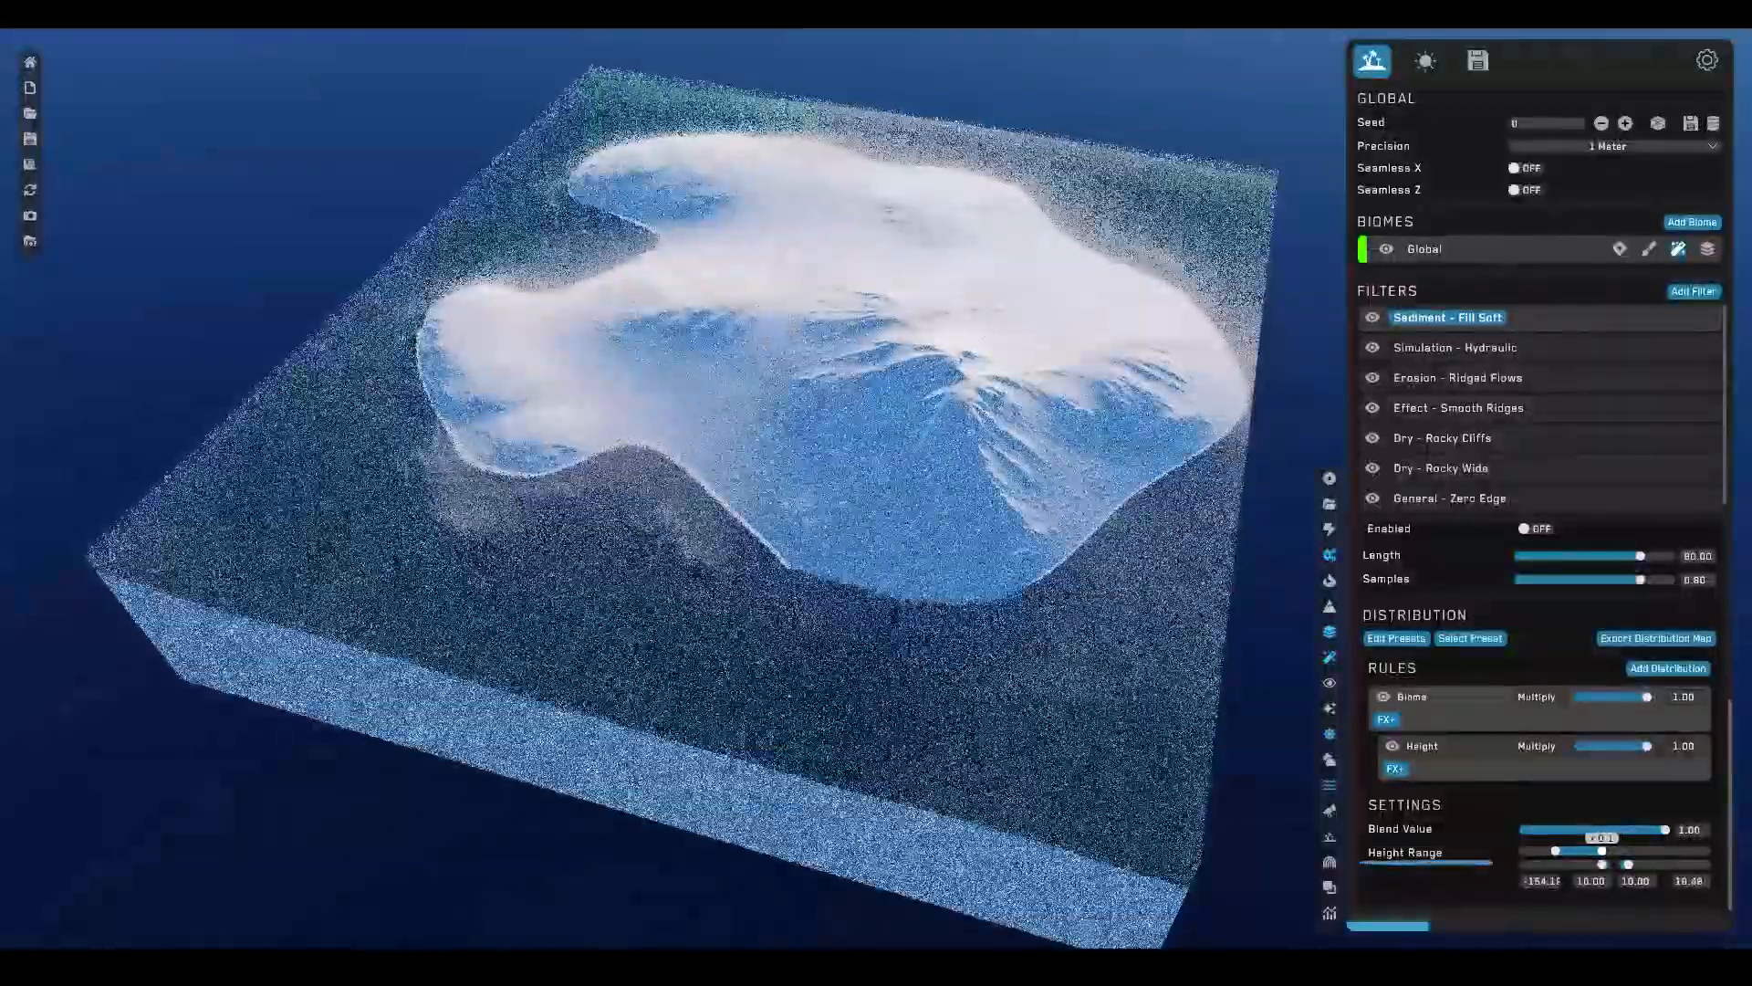
left_click_drag(1602, 851, 1600, 852)
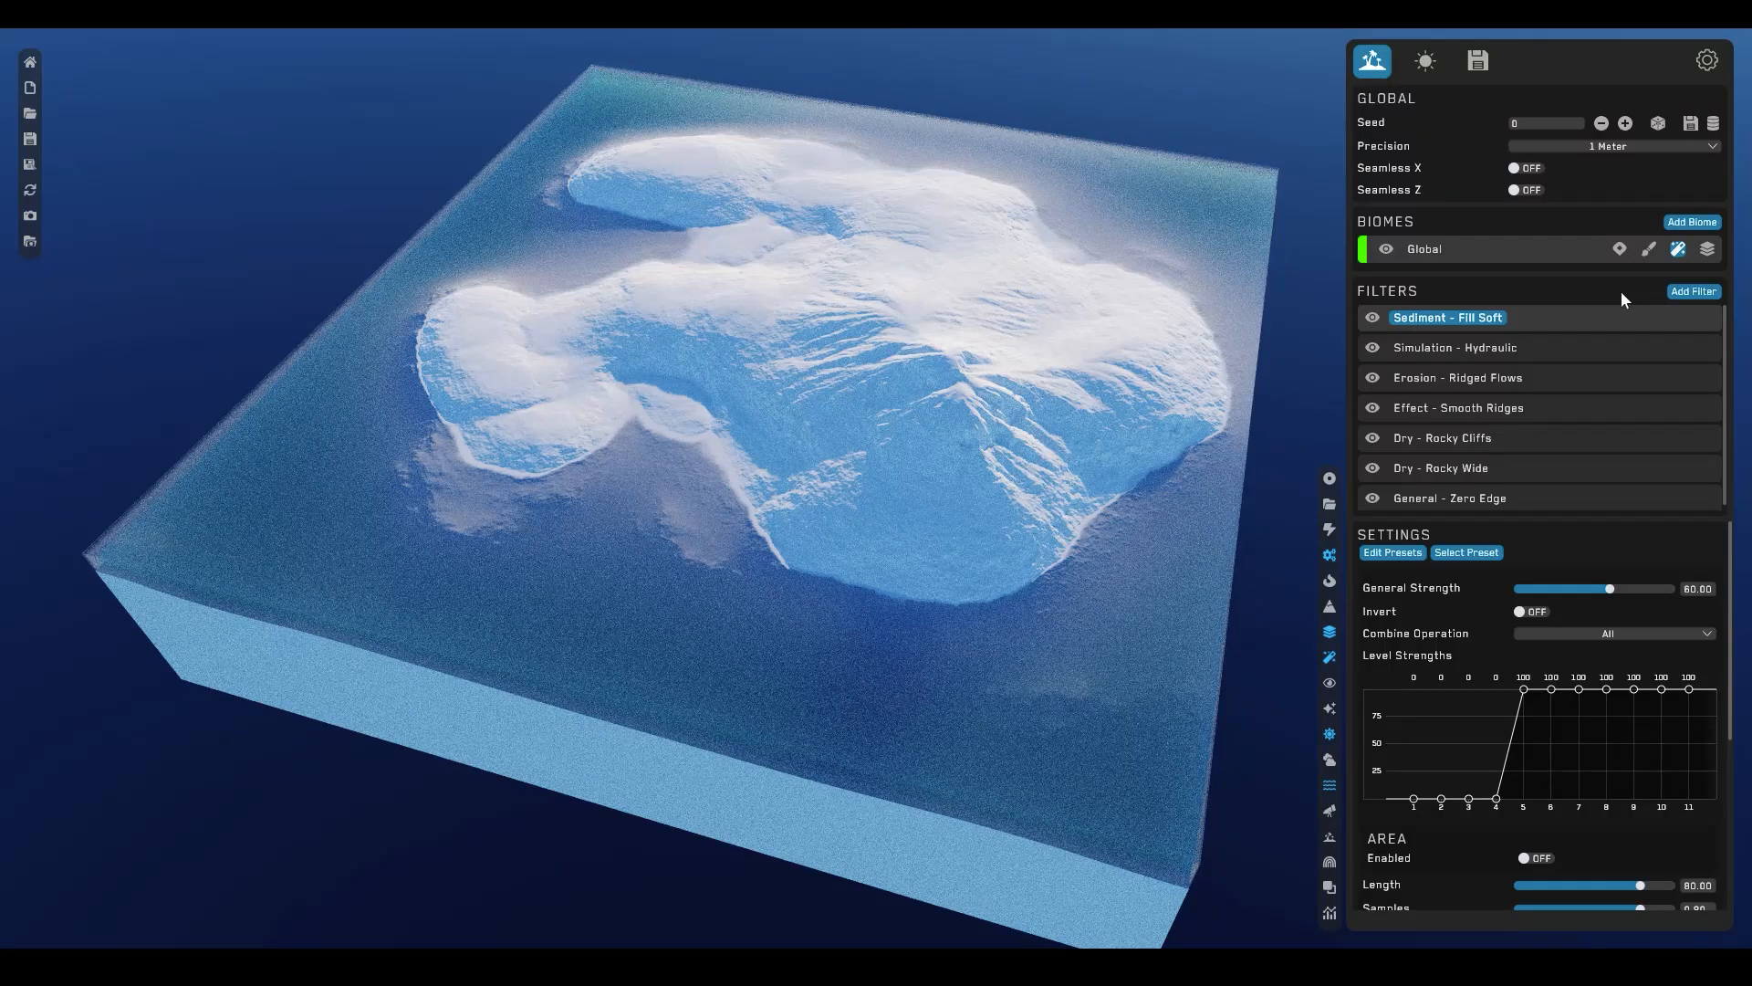
- Add an Erosion - Soft Flows filter on top of the filter stack
left_click(1682, 293)
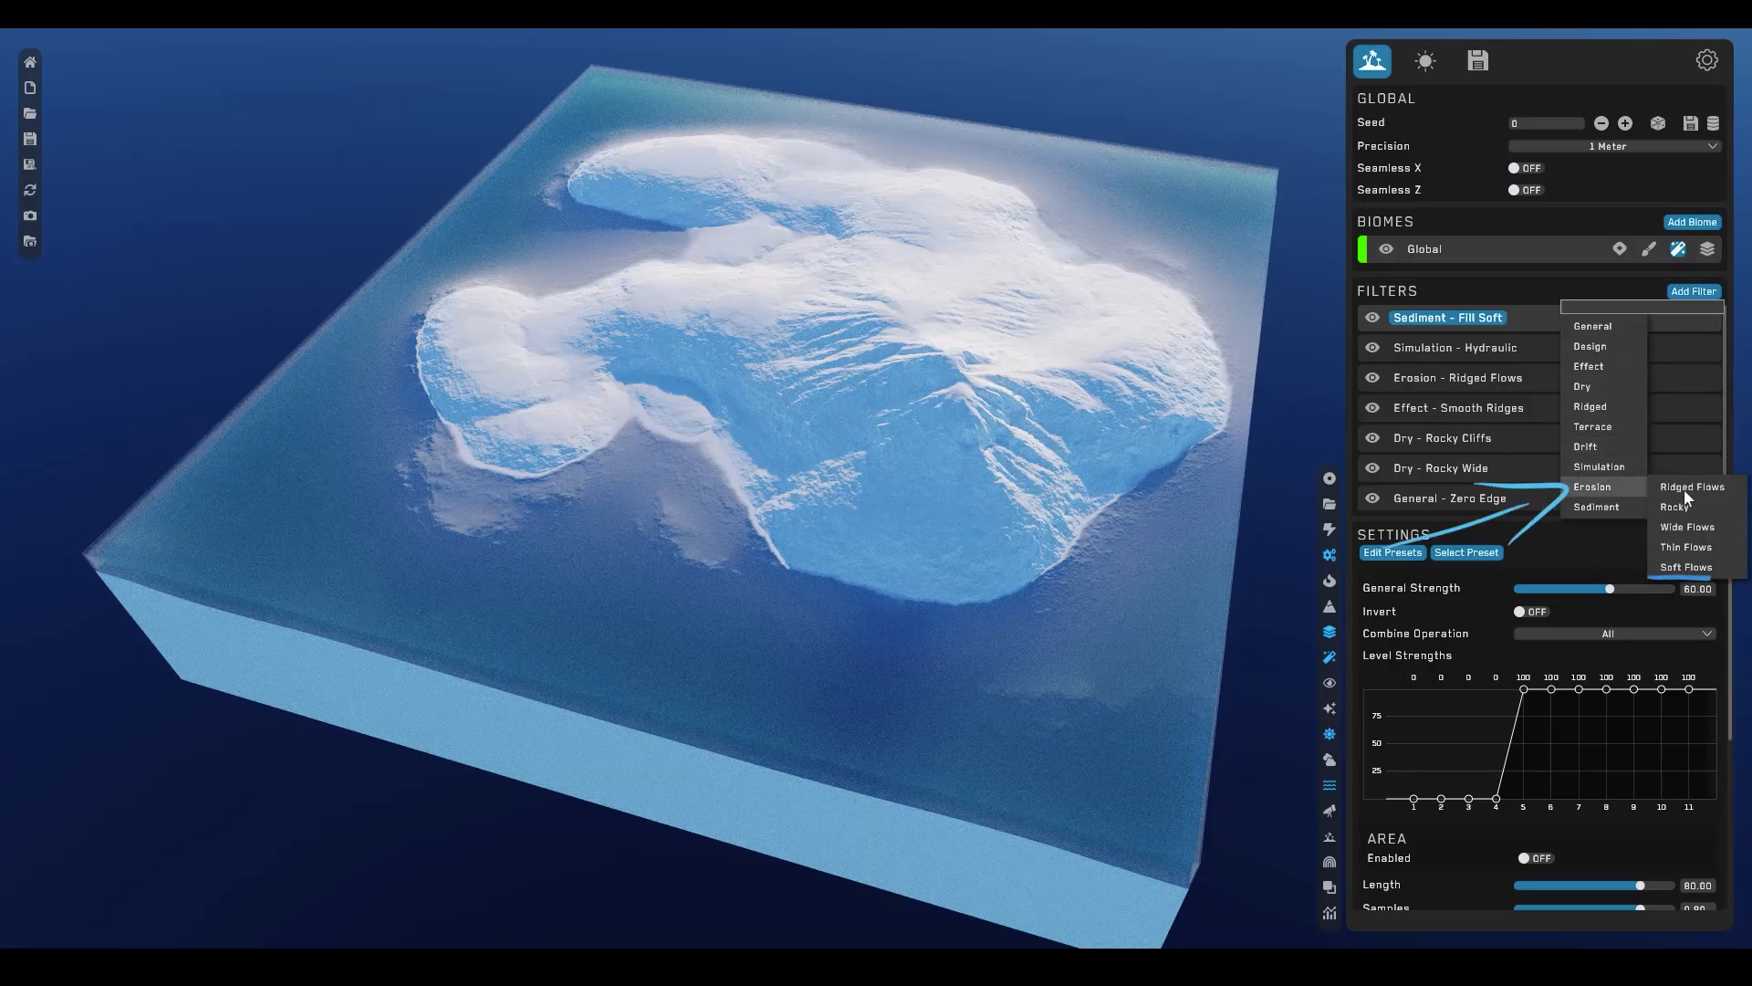
left_click(1690, 567)
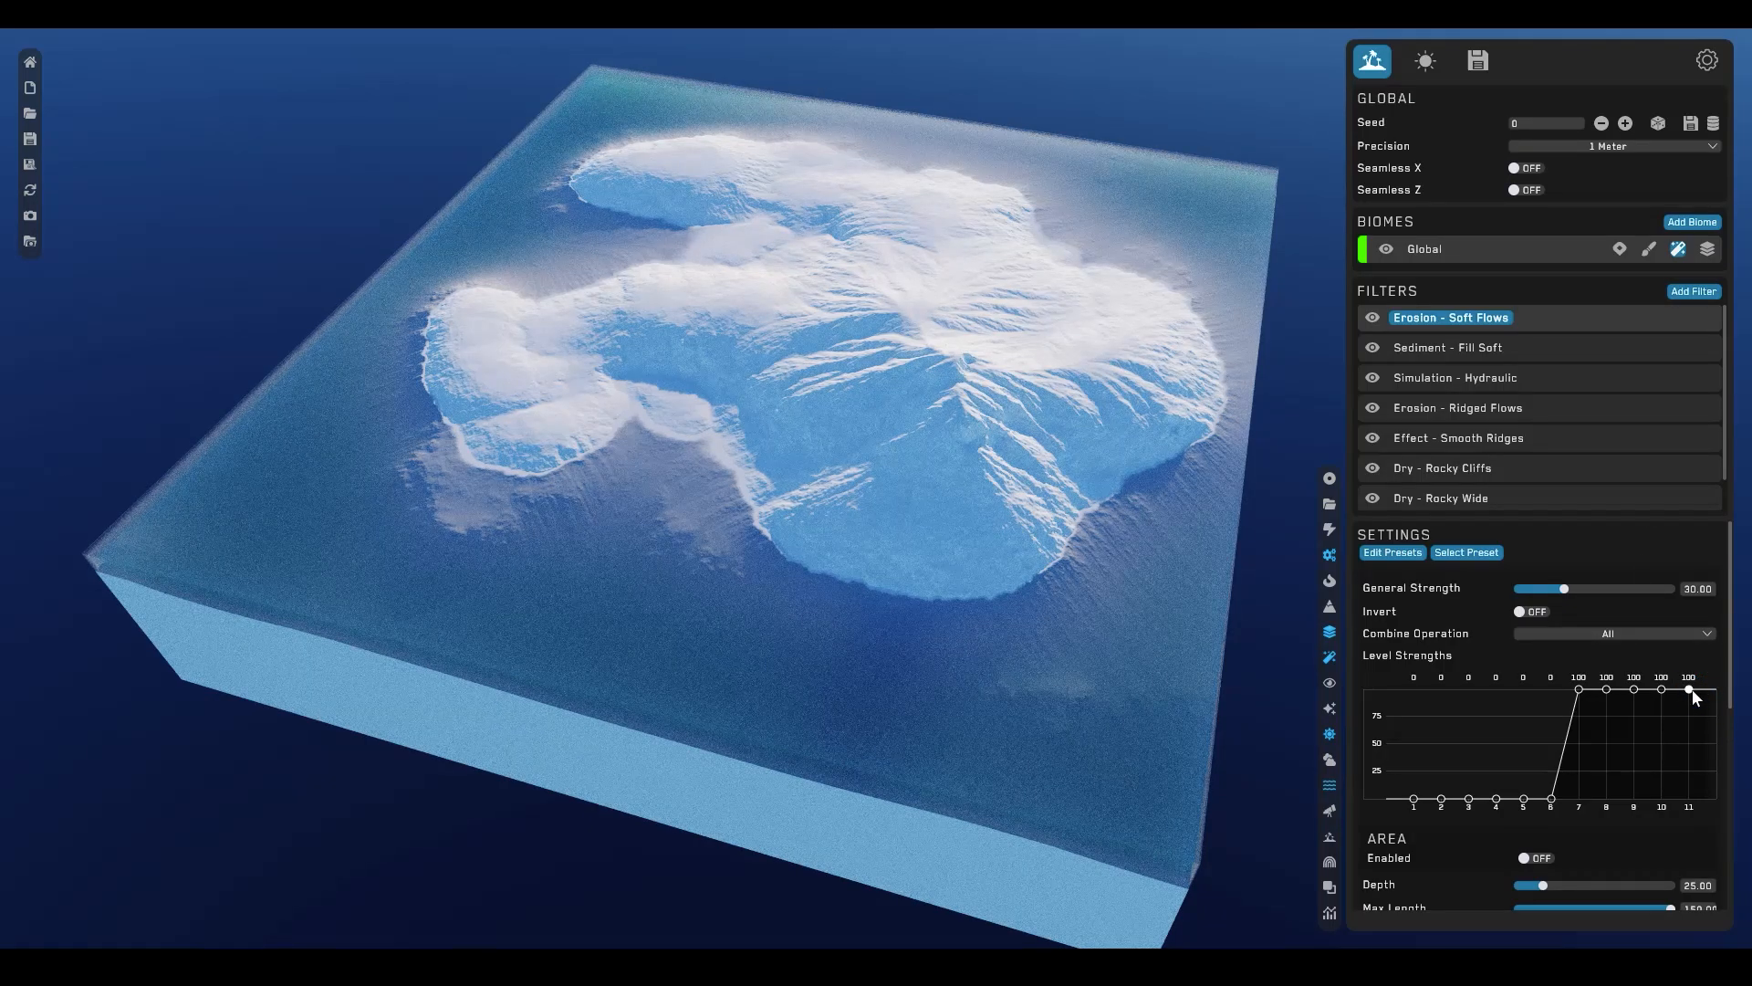
left_click(1692, 688)
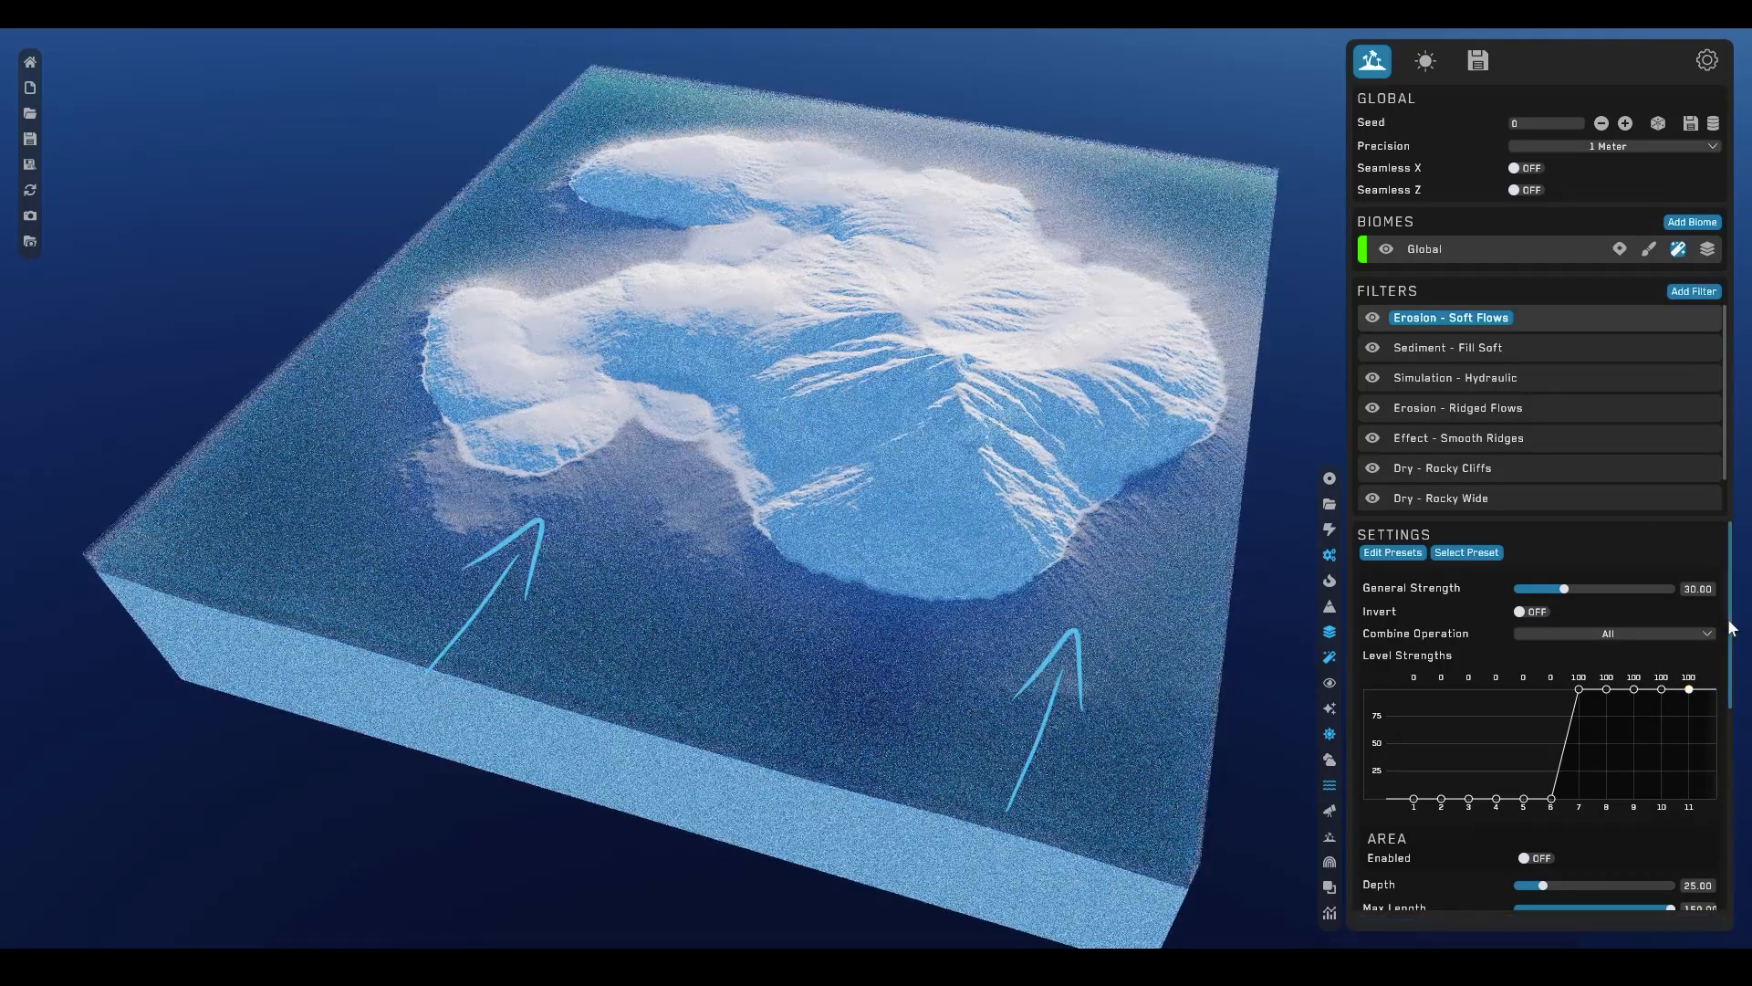
- Try limiting the Soft Flows filter with a Height distribution, and remove that rule again
scroll(1731, 627, "down", 5)
left_click(1684, 744)
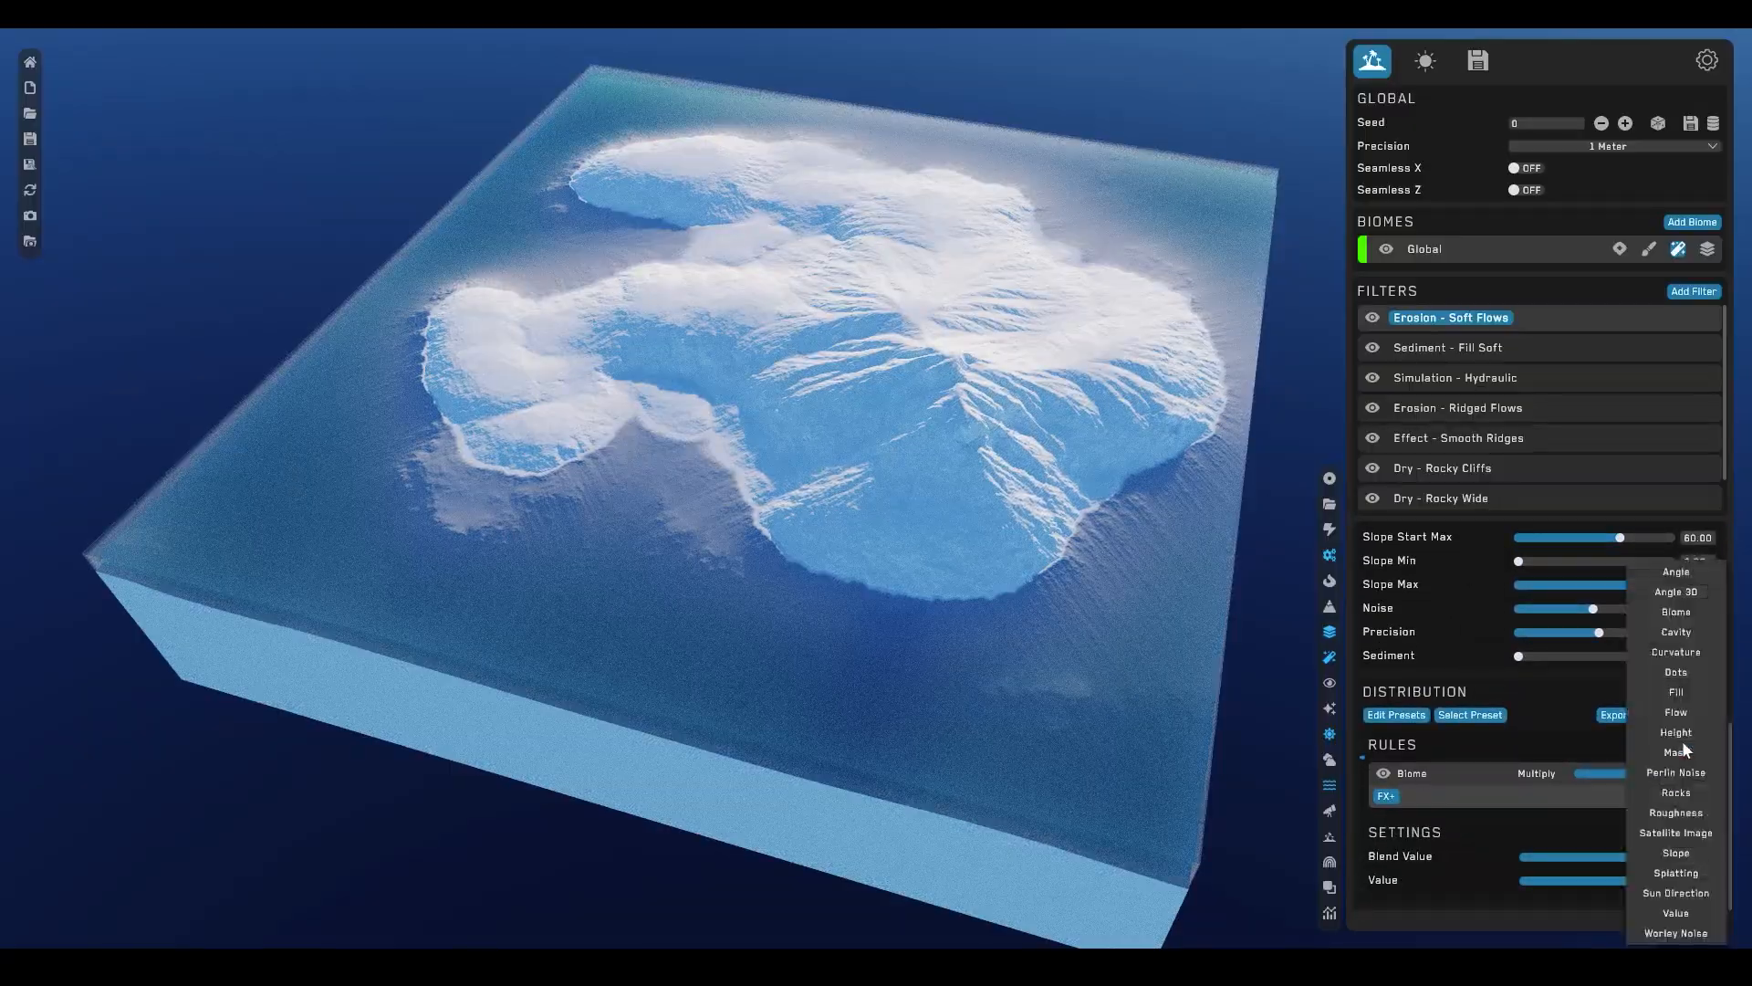
left_click(1677, 734)
scroll(1597, 849, "down", 2)
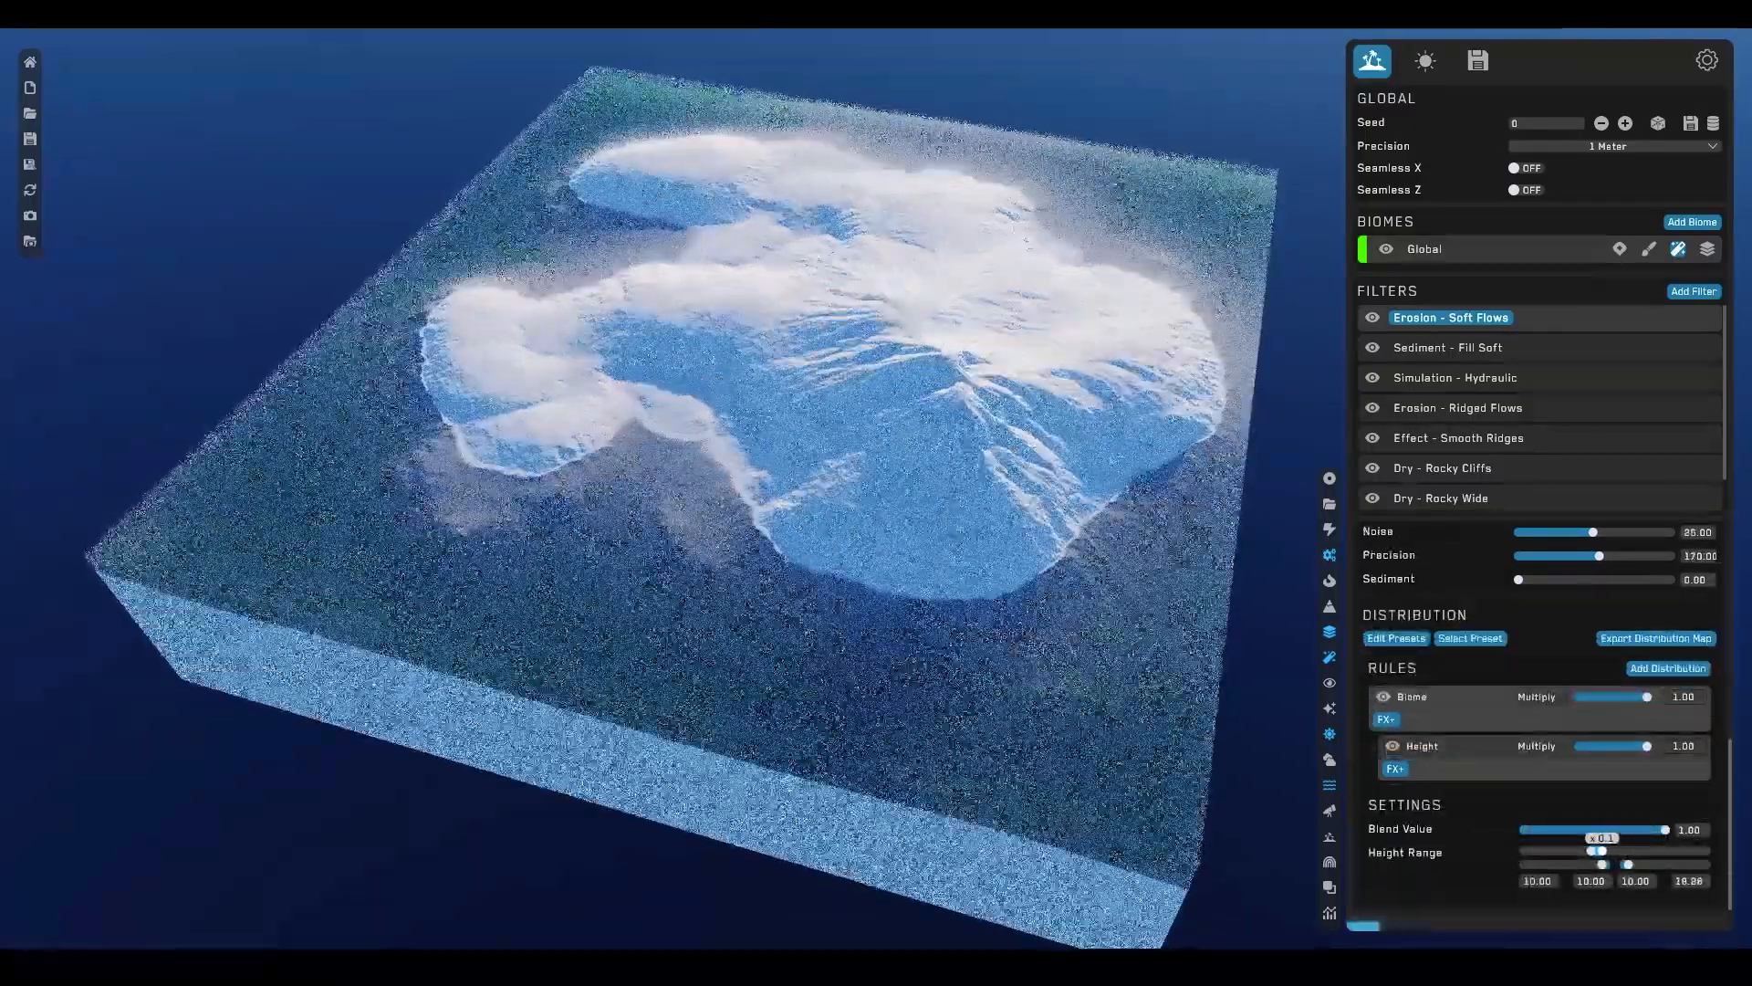
left_click_drag(1592, 850, 1567, 850)
scroll(1422, 769, "up", 1)
left_click_drag(1422, 770, 1303, 767)
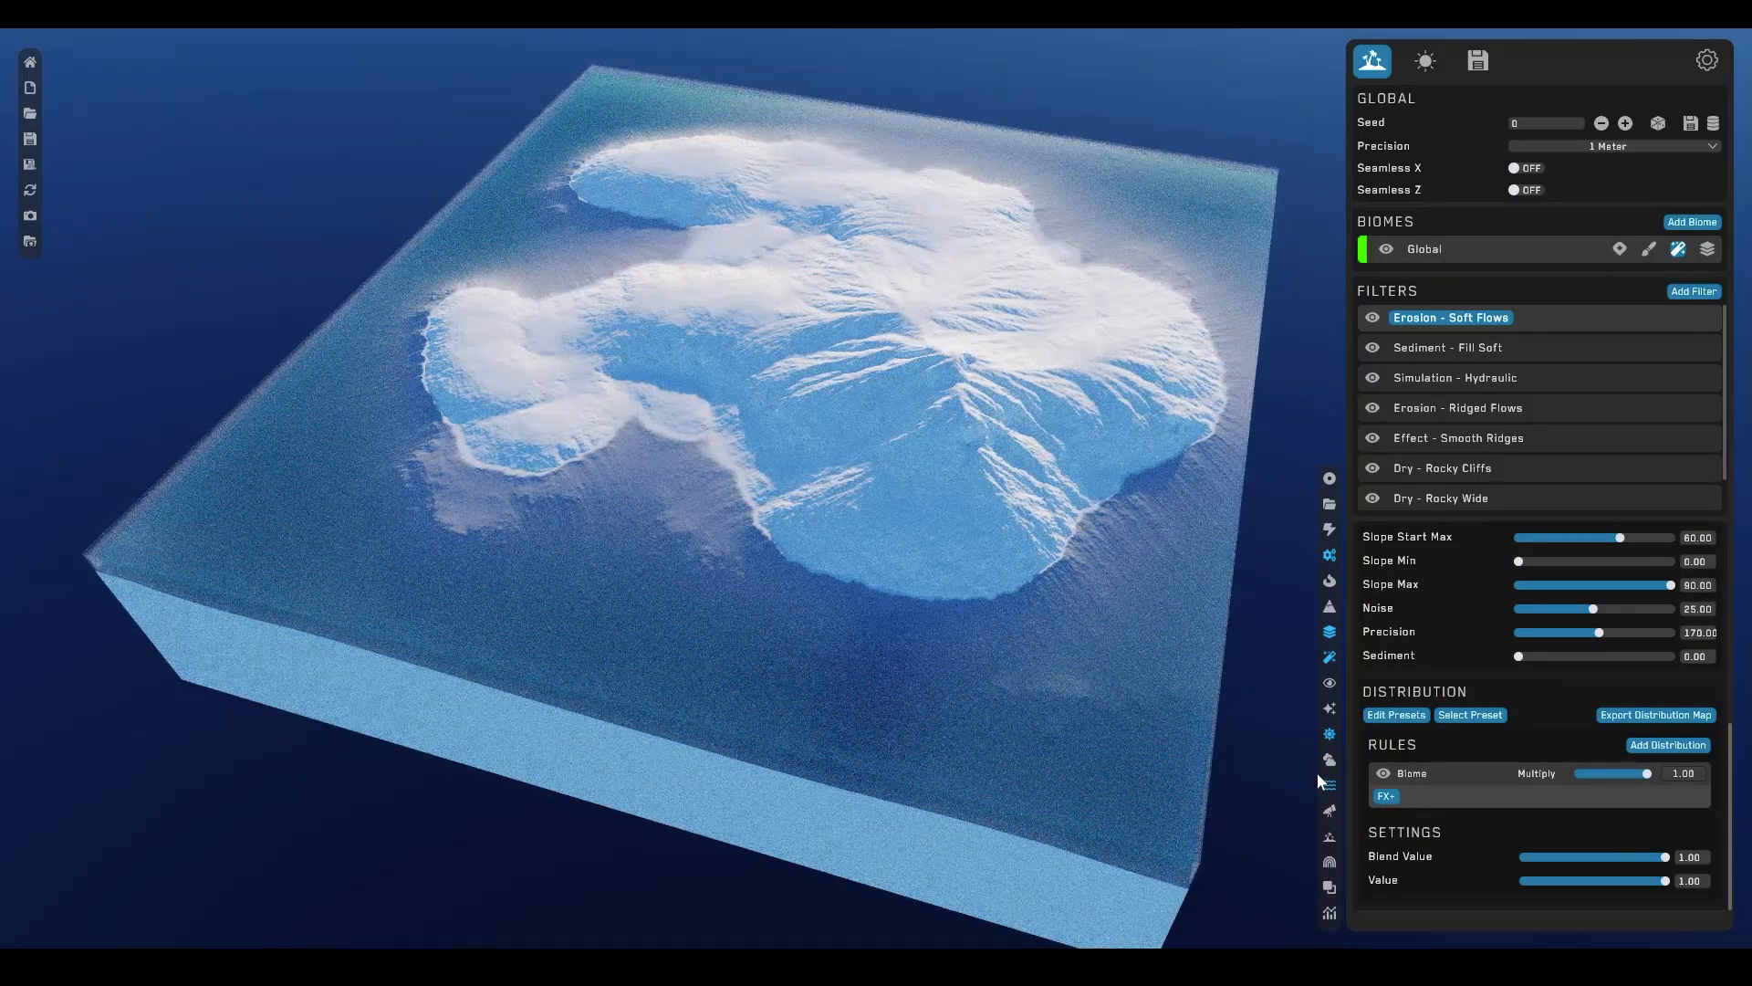
- Add a Dry - Rocky Sharp filter and a second Sediment - Fill Soft filter on top of the stack
left_click(1701, 291)
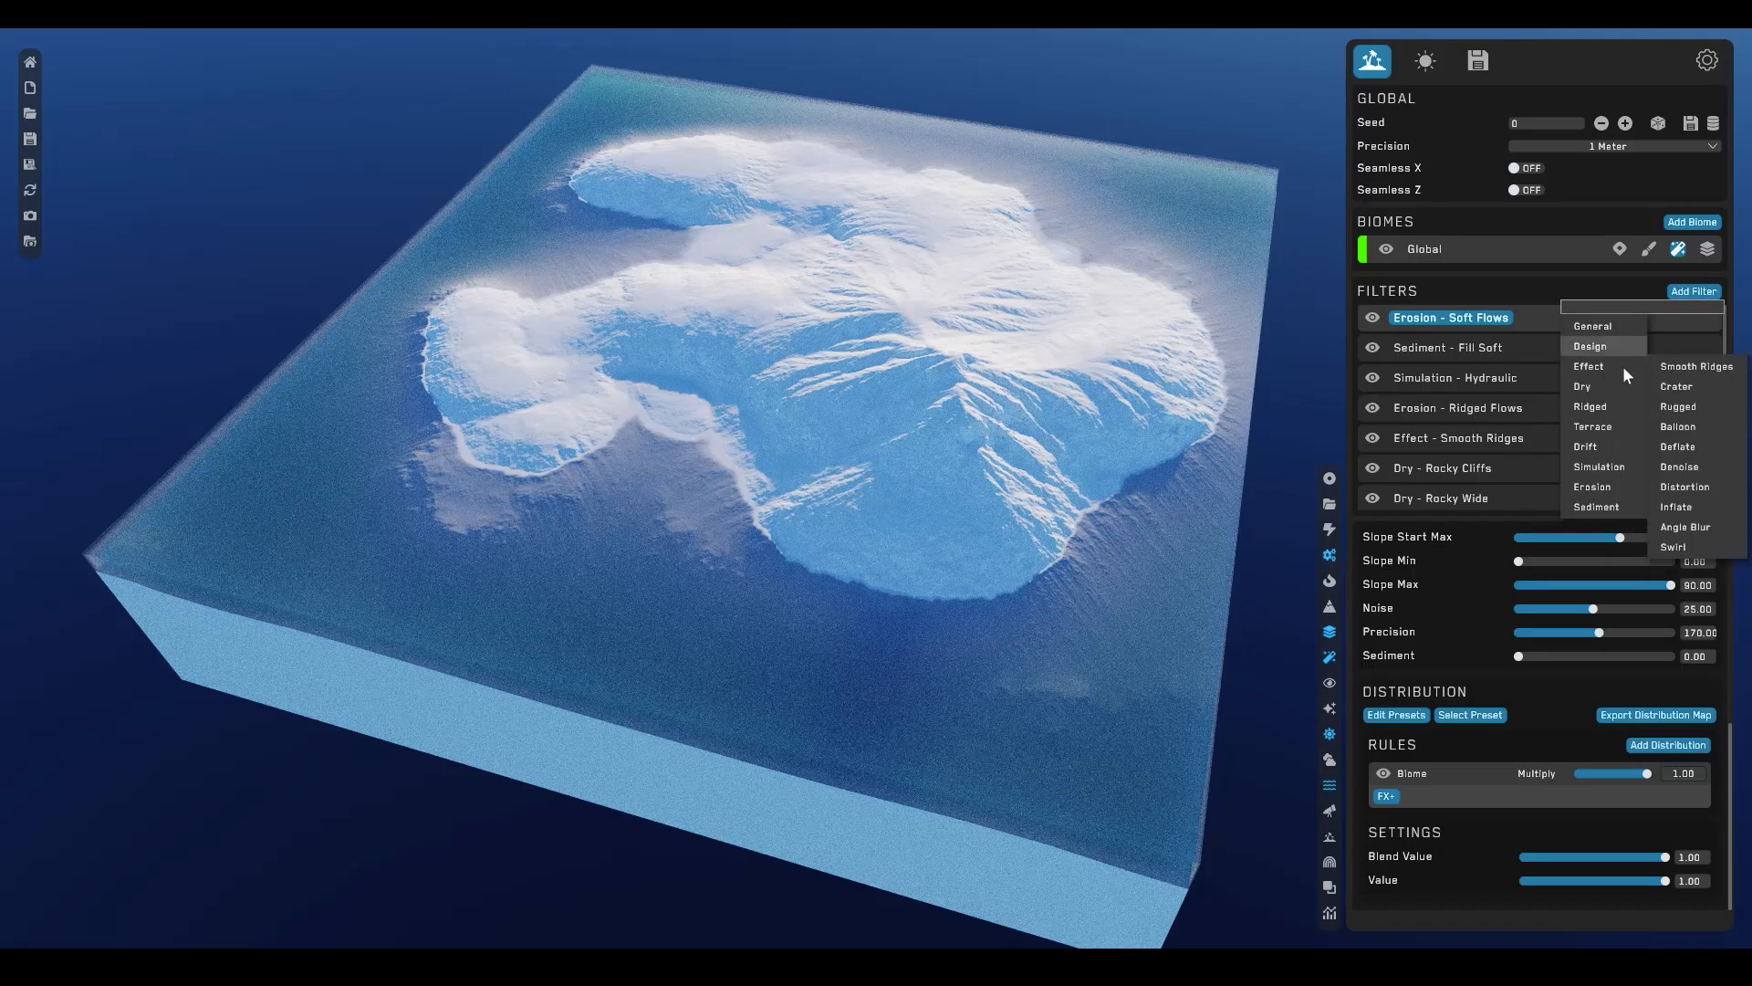
mouse_move(1604, 387)
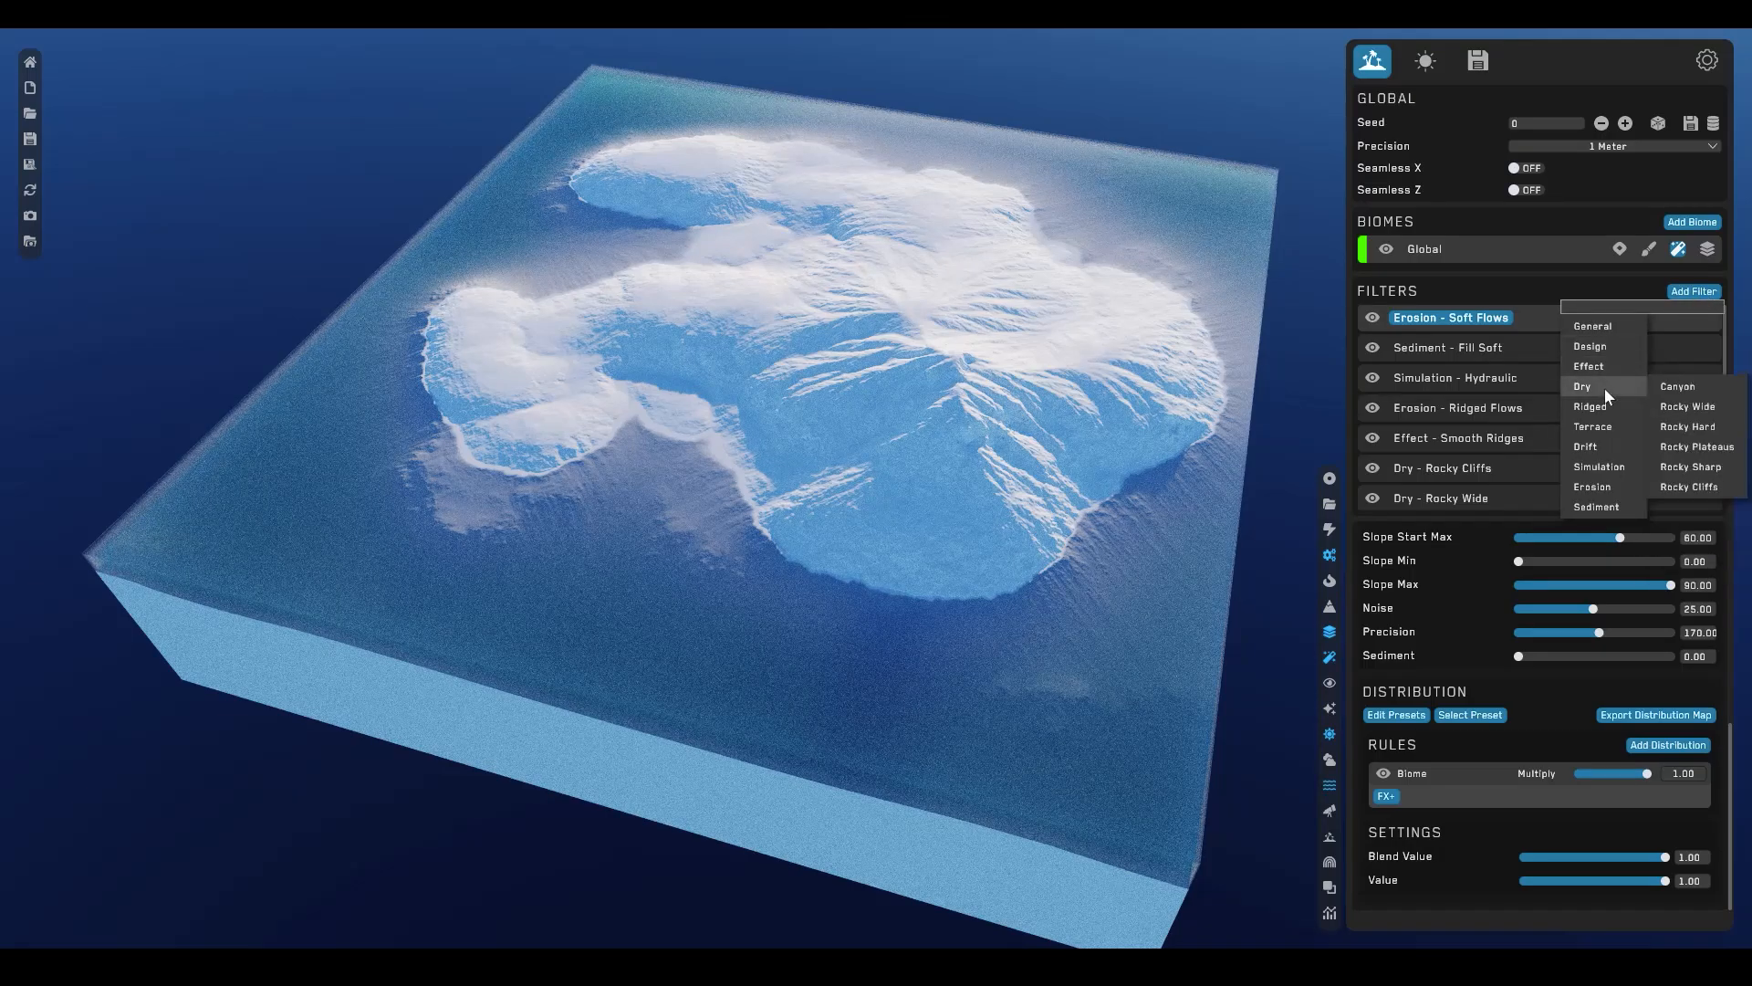
left_click(1690, 467)
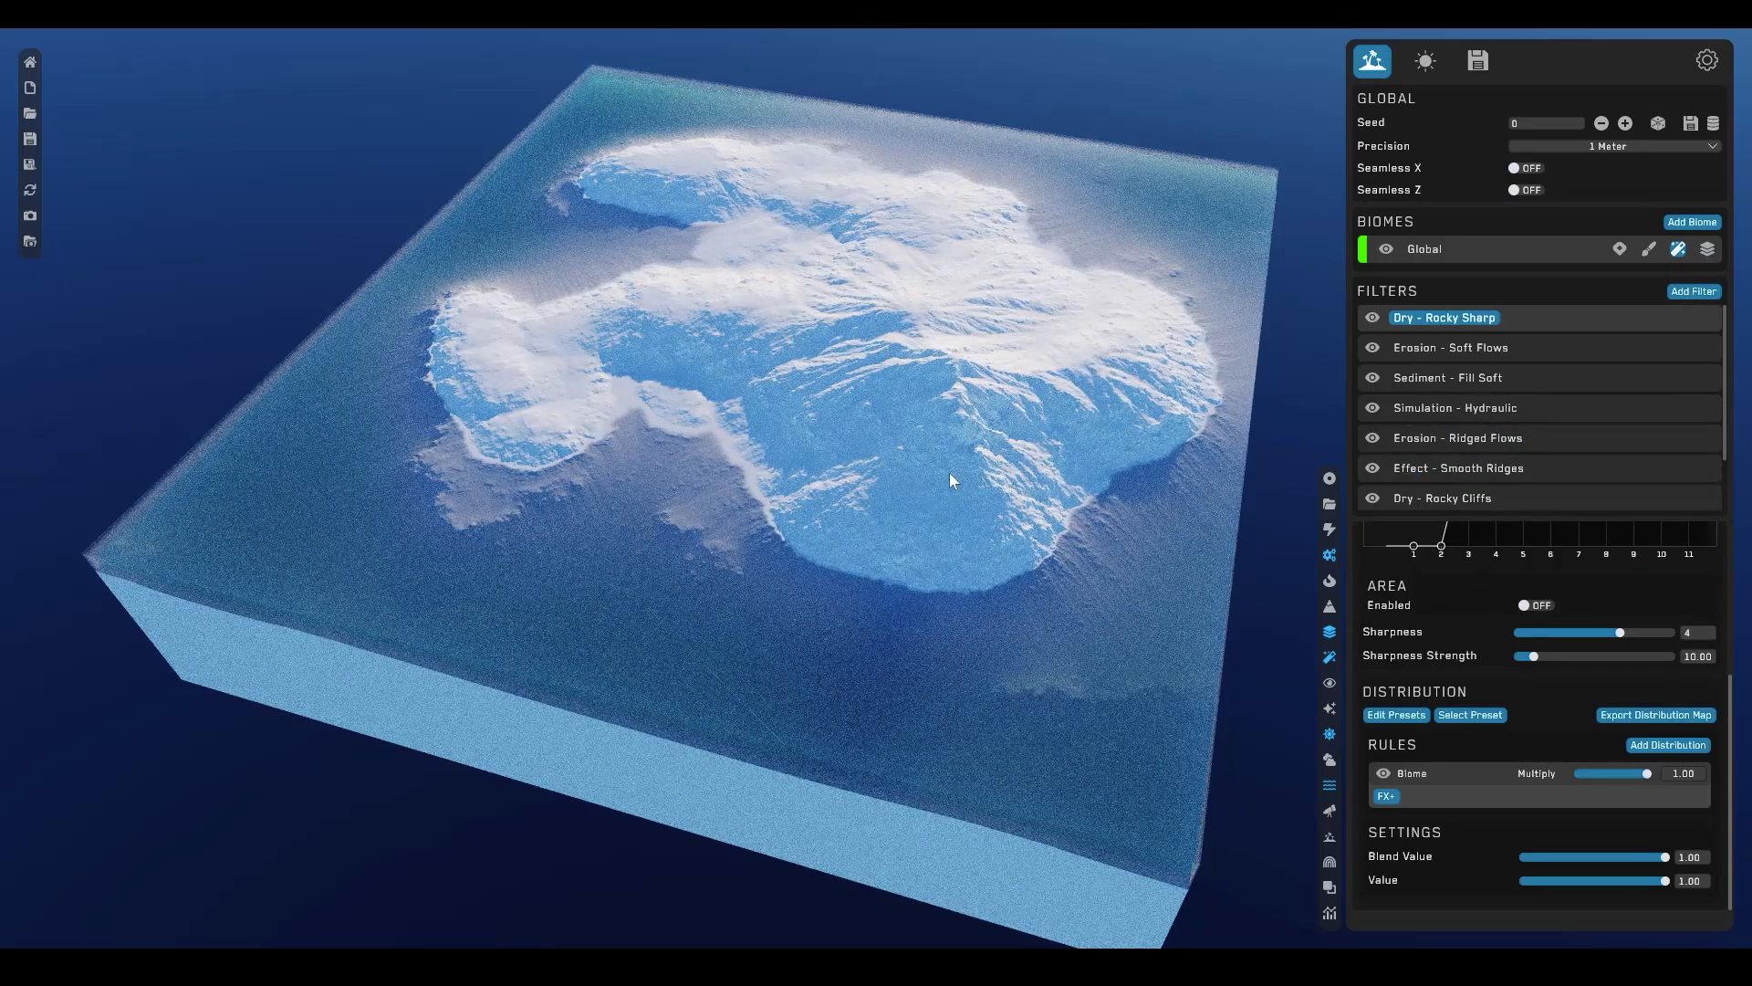
left_click(1712, 292)
mouse_move(1629, 501)
left_click(1683, 504)
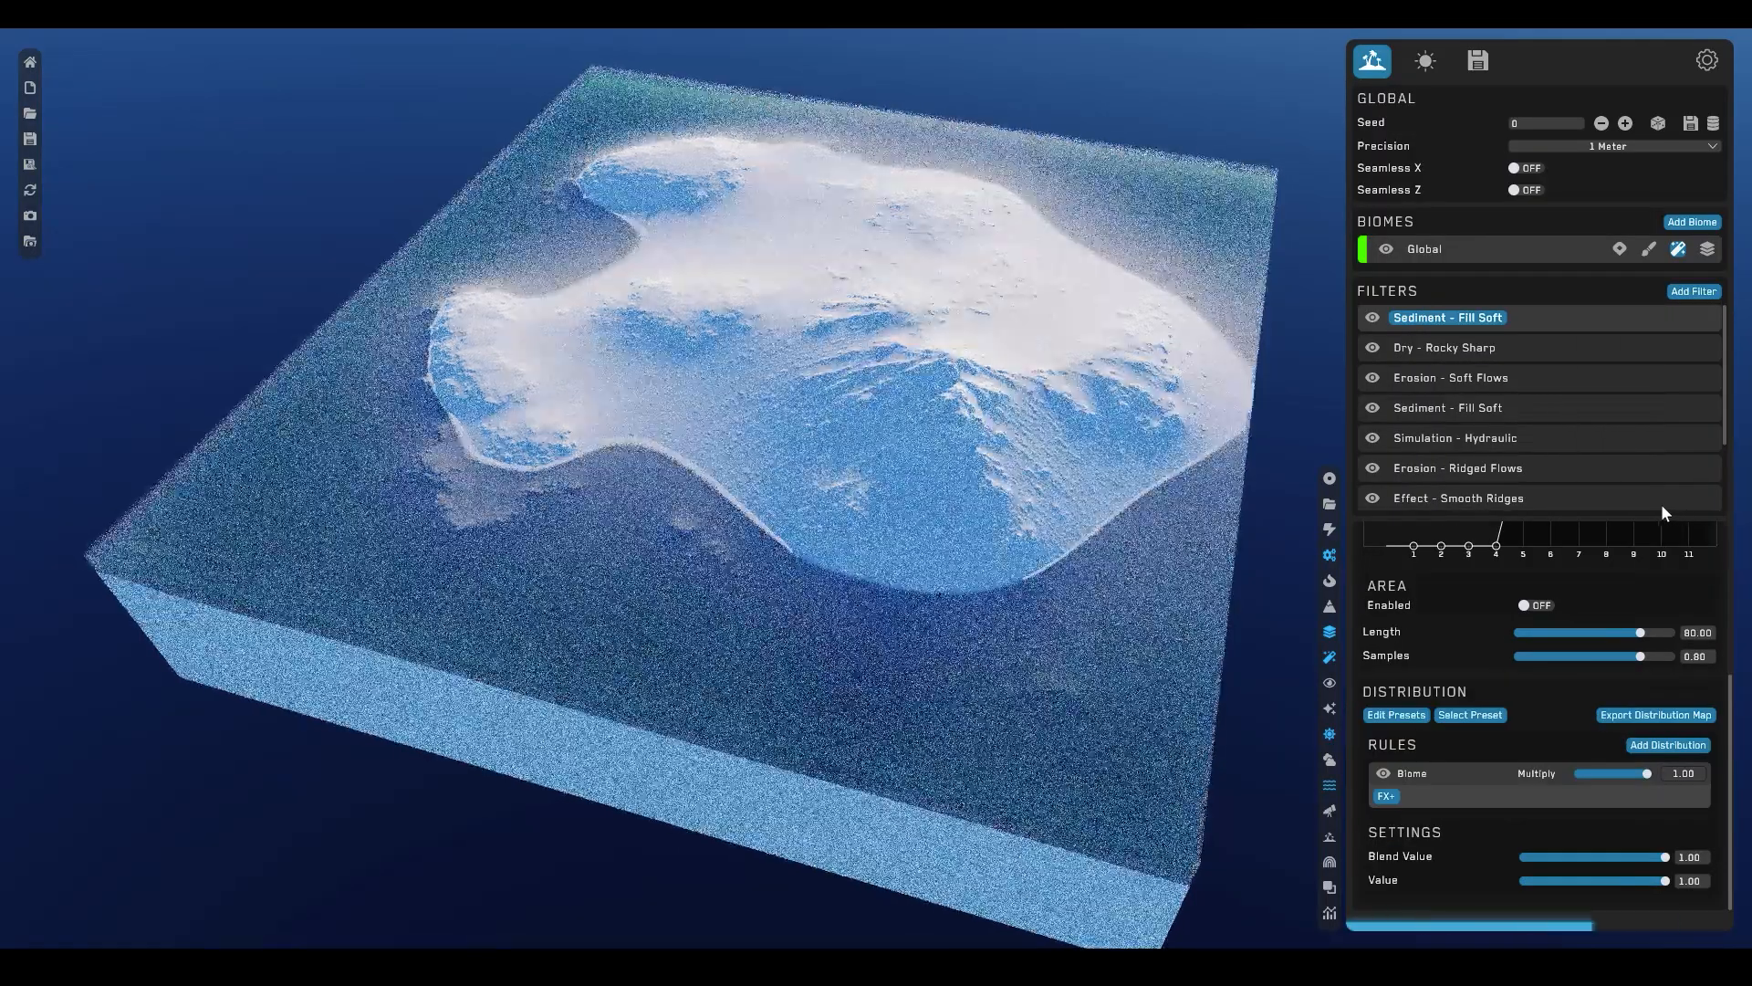
scroll(1639, 628, "up", 5)
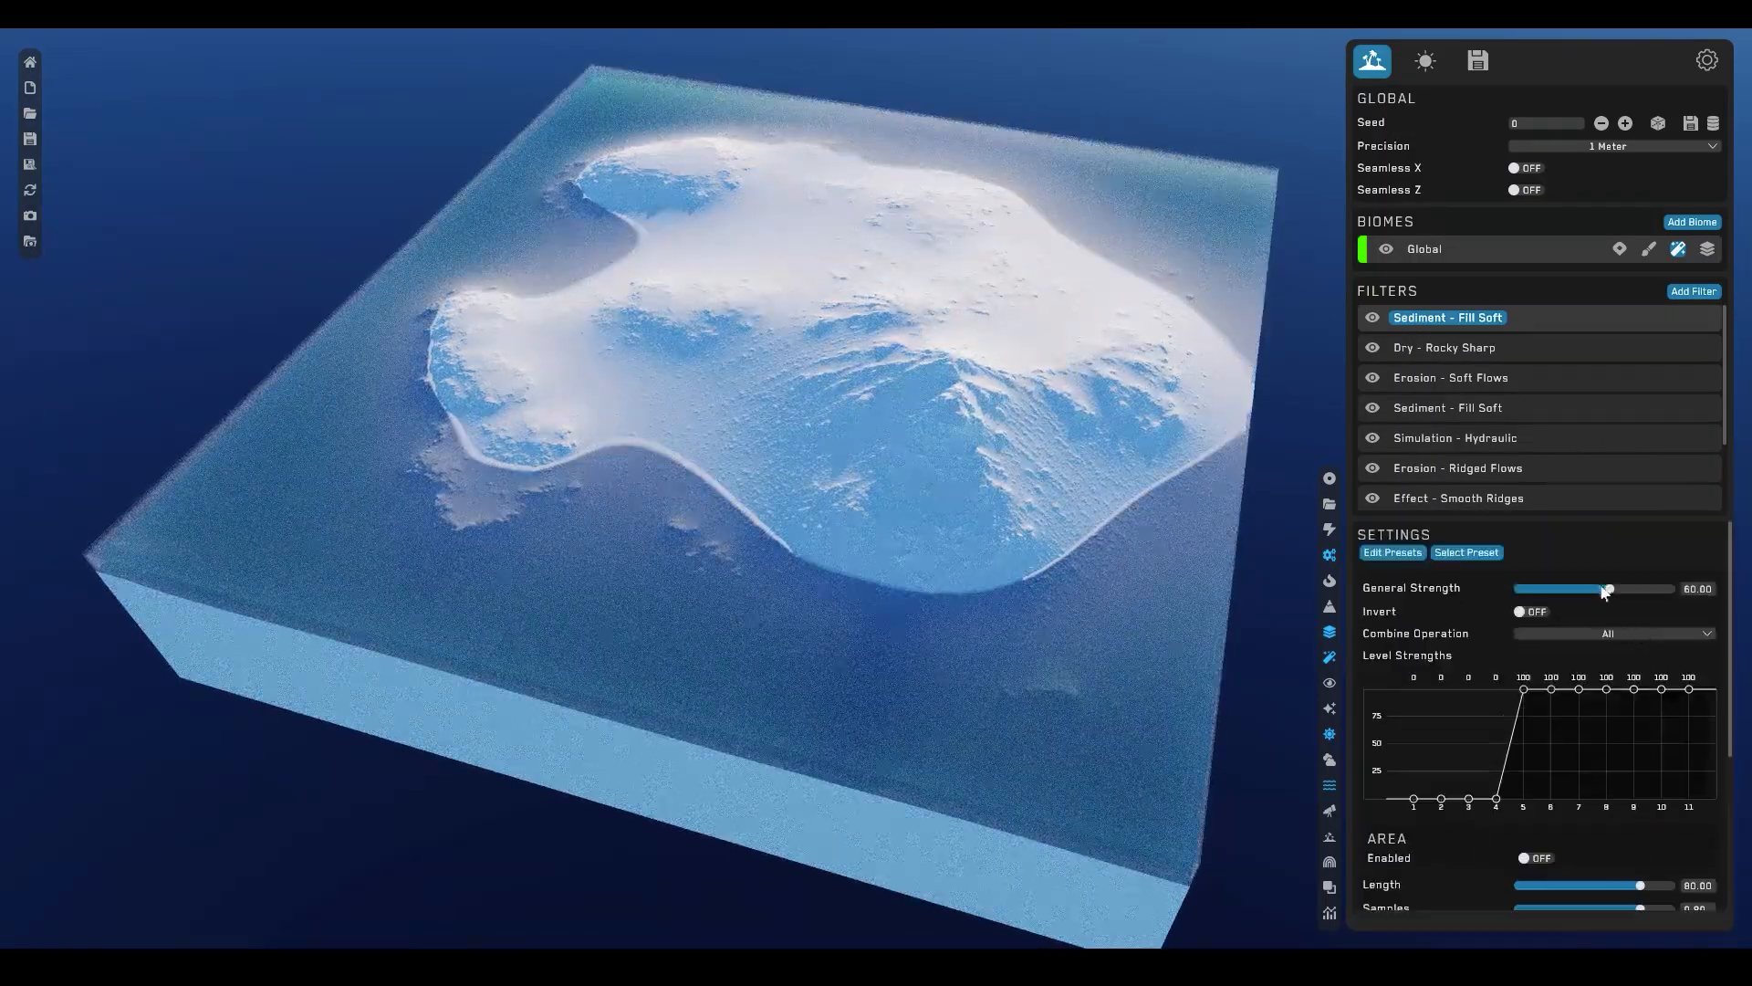
- Lower the general strength of the topmost Sediment - Fill Soft filter
left_click_drag(1606, 590, 1530, 590)
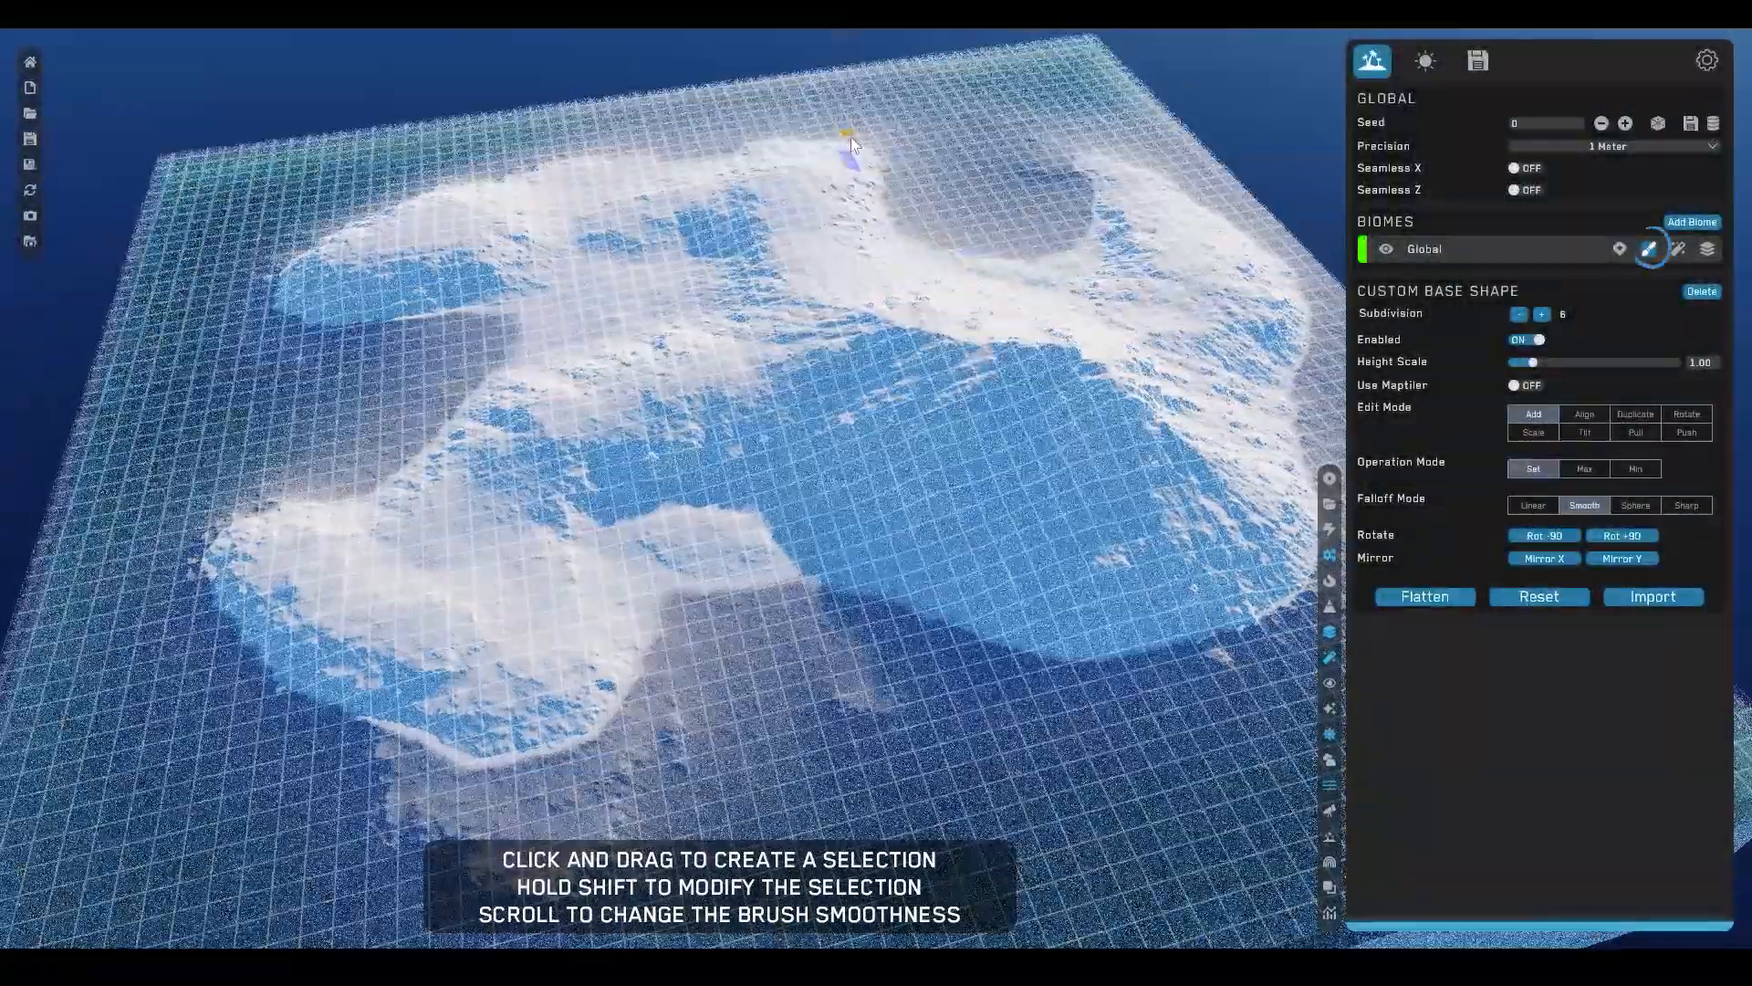
- Sculpt the Global biome's custom base shape around the island's bays and coast, and switch the falloff mode to Sharp
left_click_drag(606, 297, 621, 333)
left_click_drag(644, 603, 618, 609)
left_click_drag(619, 610, 616, 651)
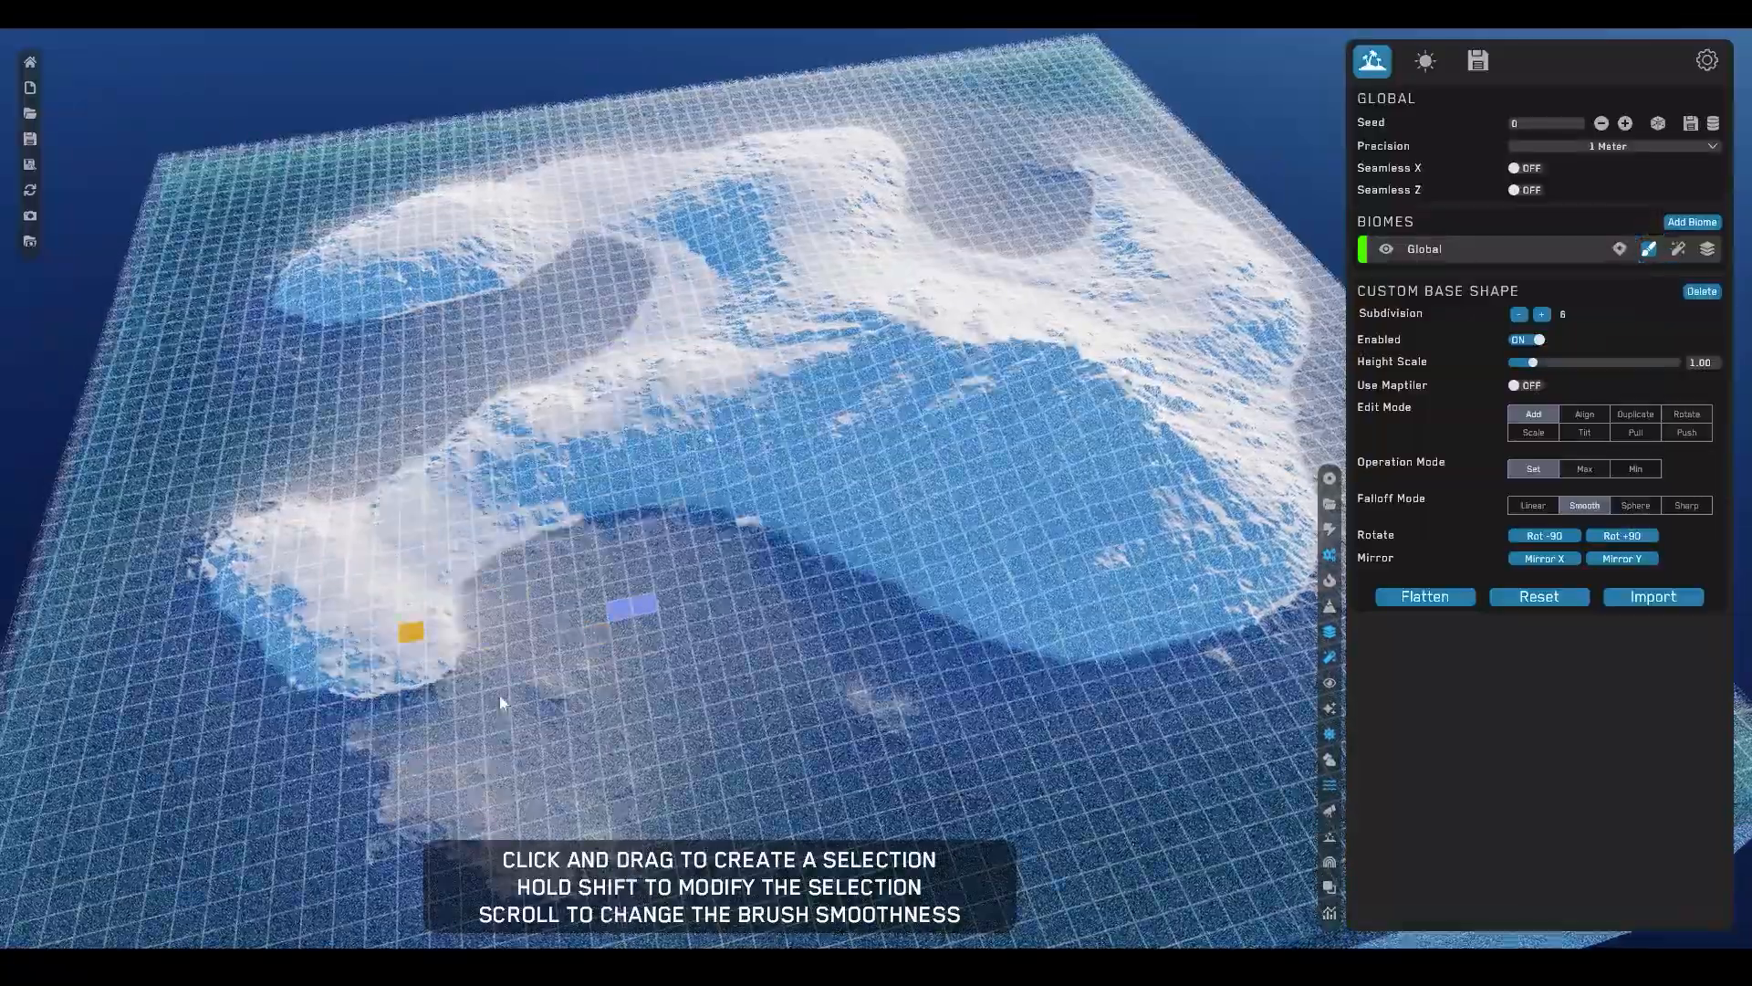
left_click(556, 672)
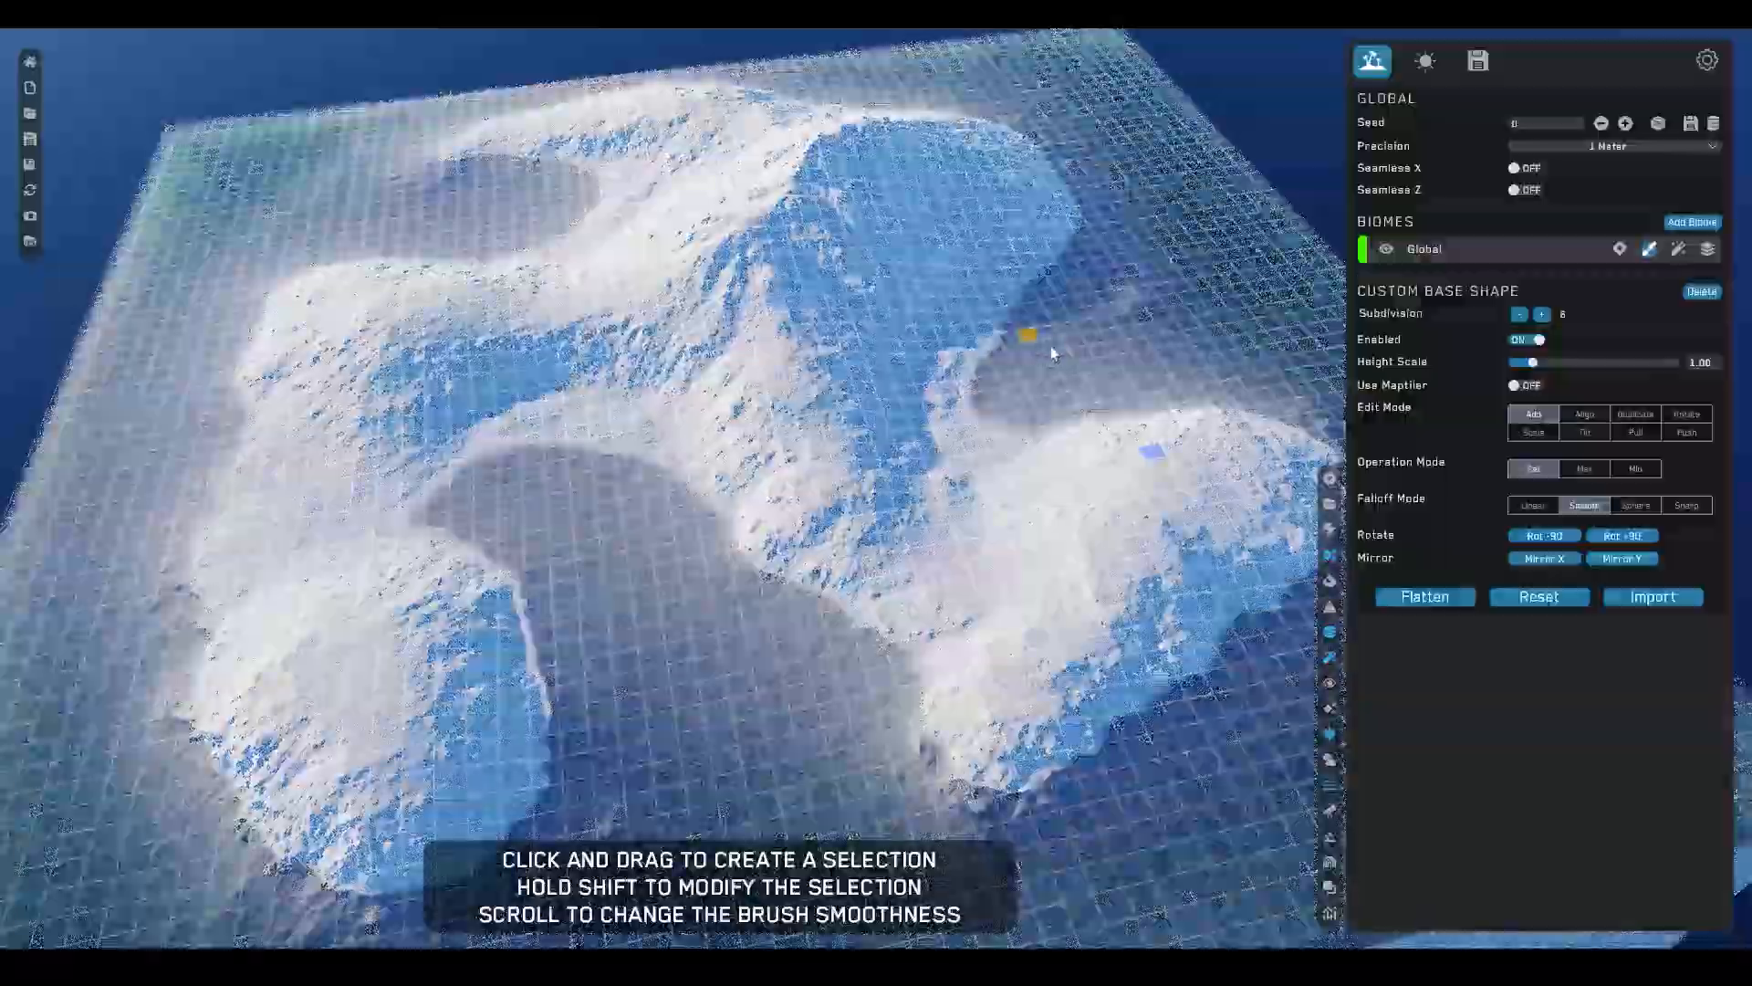
left_click(1686, 505)
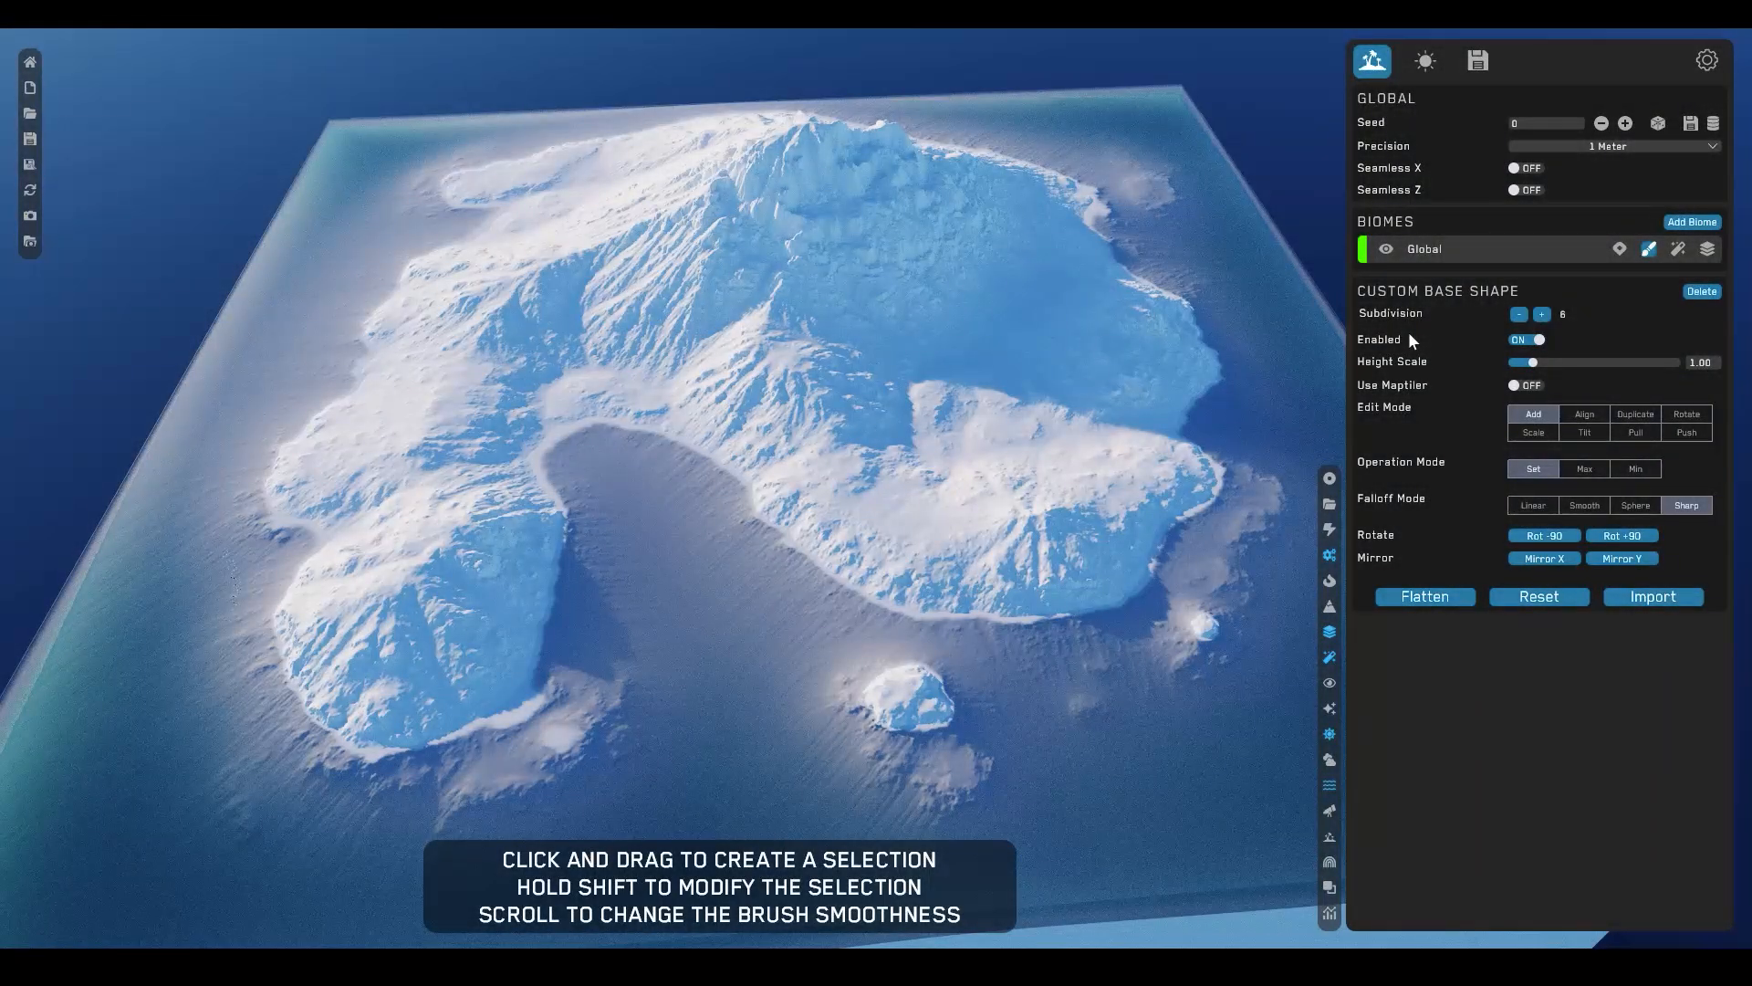
left_click(1677, 250)
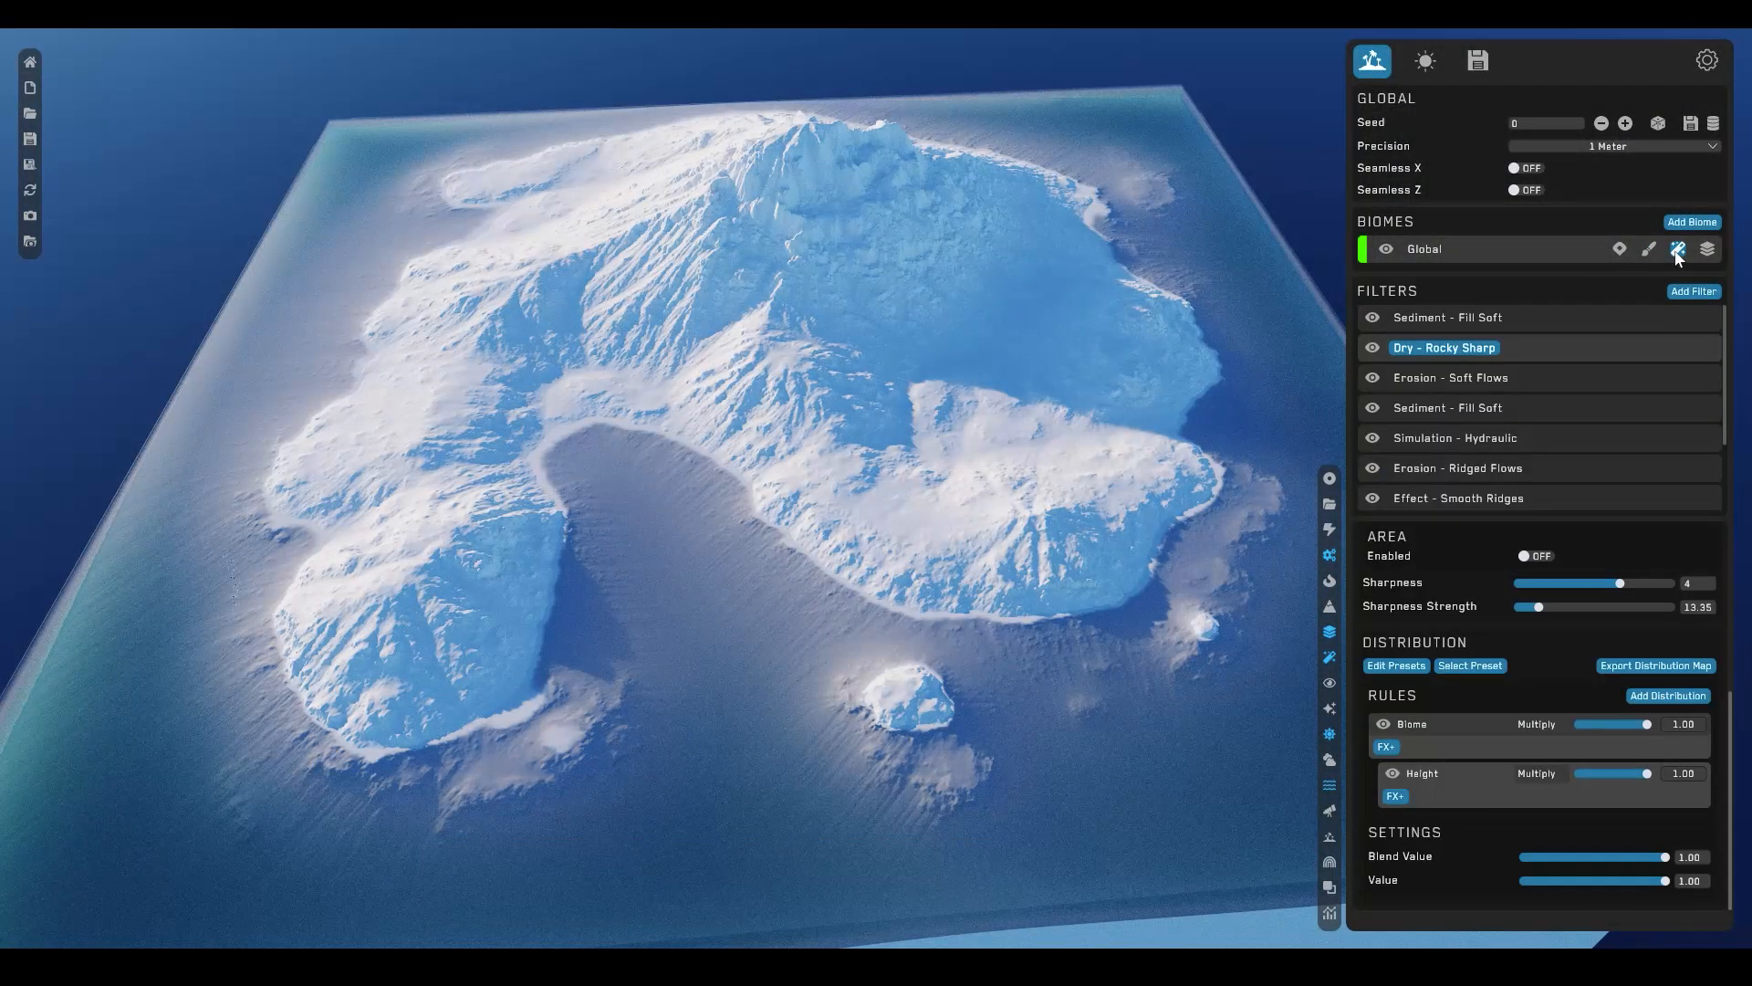
left_click(1649, 250)
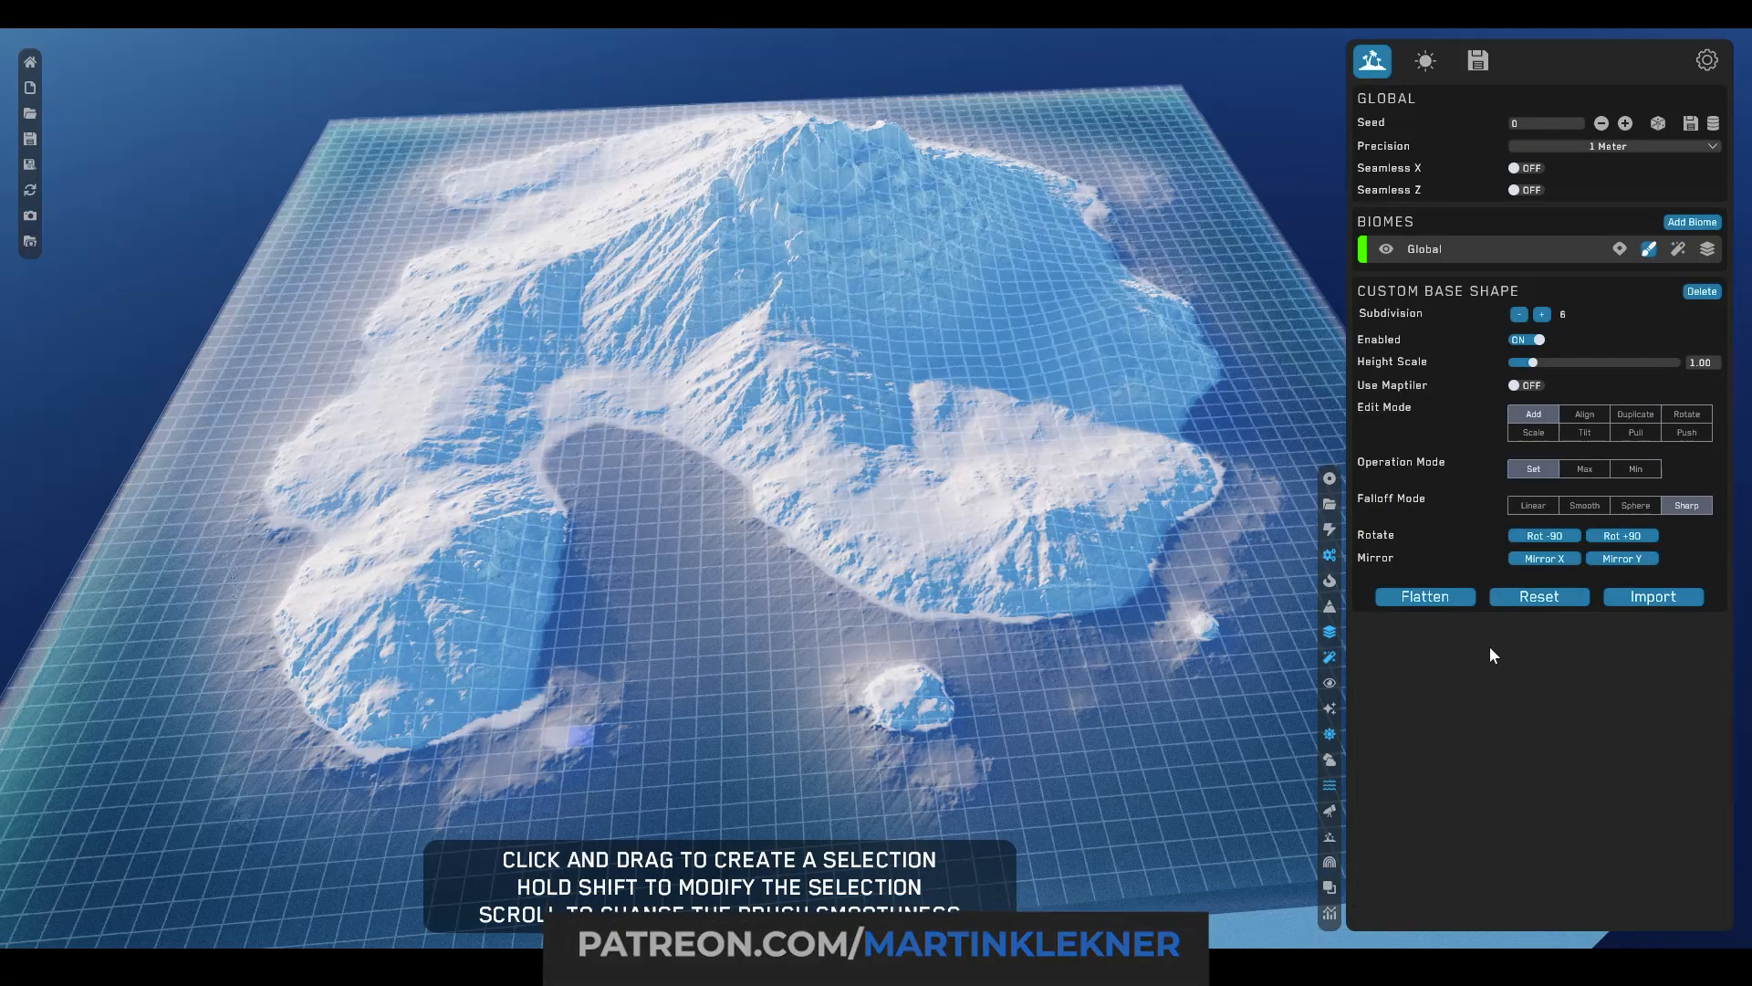
left_click(1447, 243)
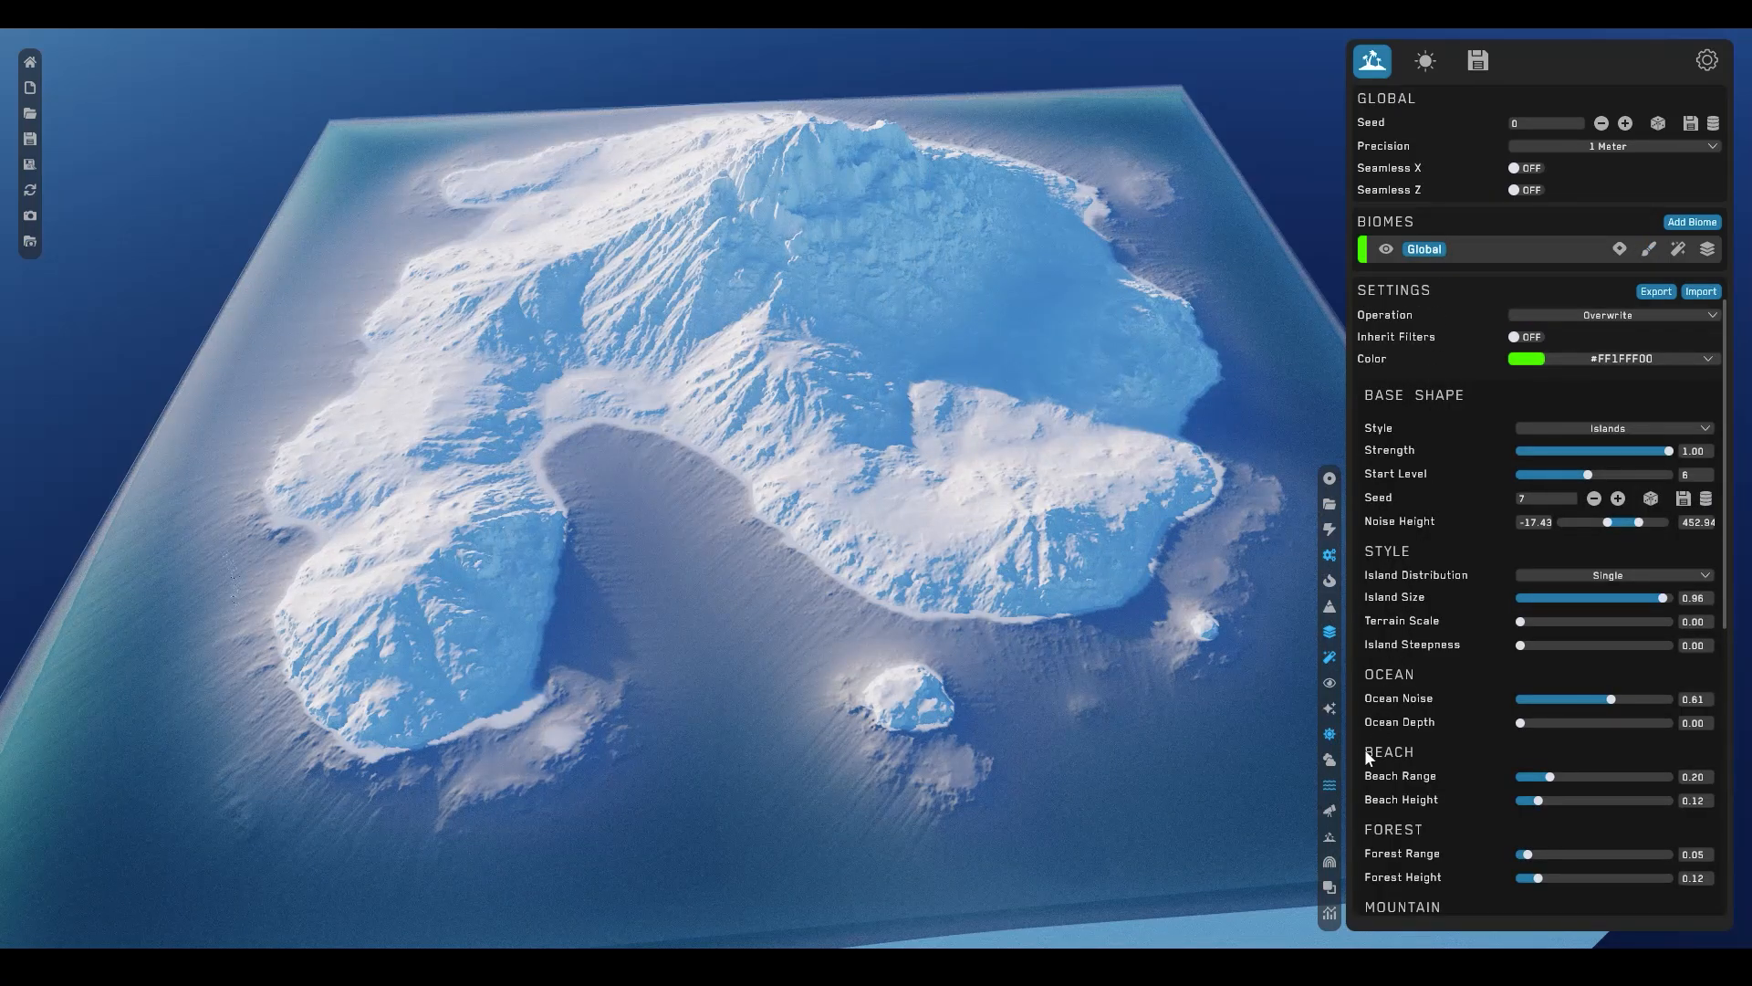
- Turn on the clouds and adjust them to a coverage of 0.68, Offset X of -0.49 and Offset Z of -1.26
left_click(1330, 760)
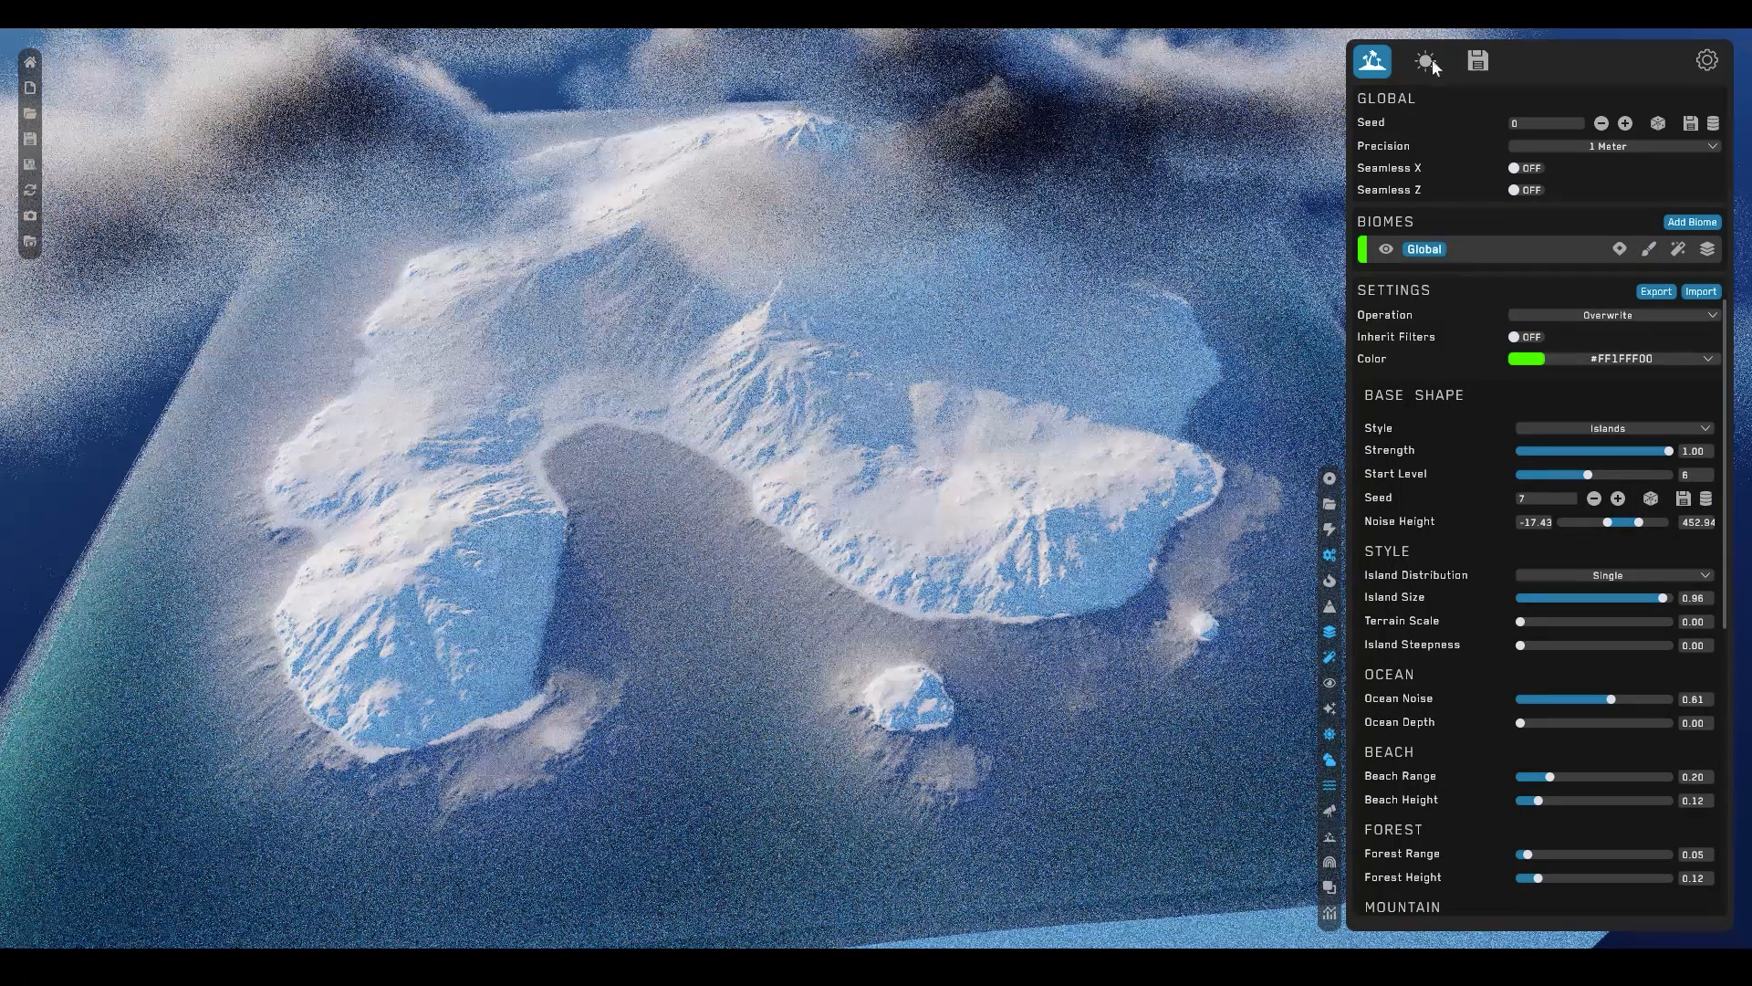
left_click_drag(1620, 370, 1629, 418)
scroll(1513, 224, "up", 5)
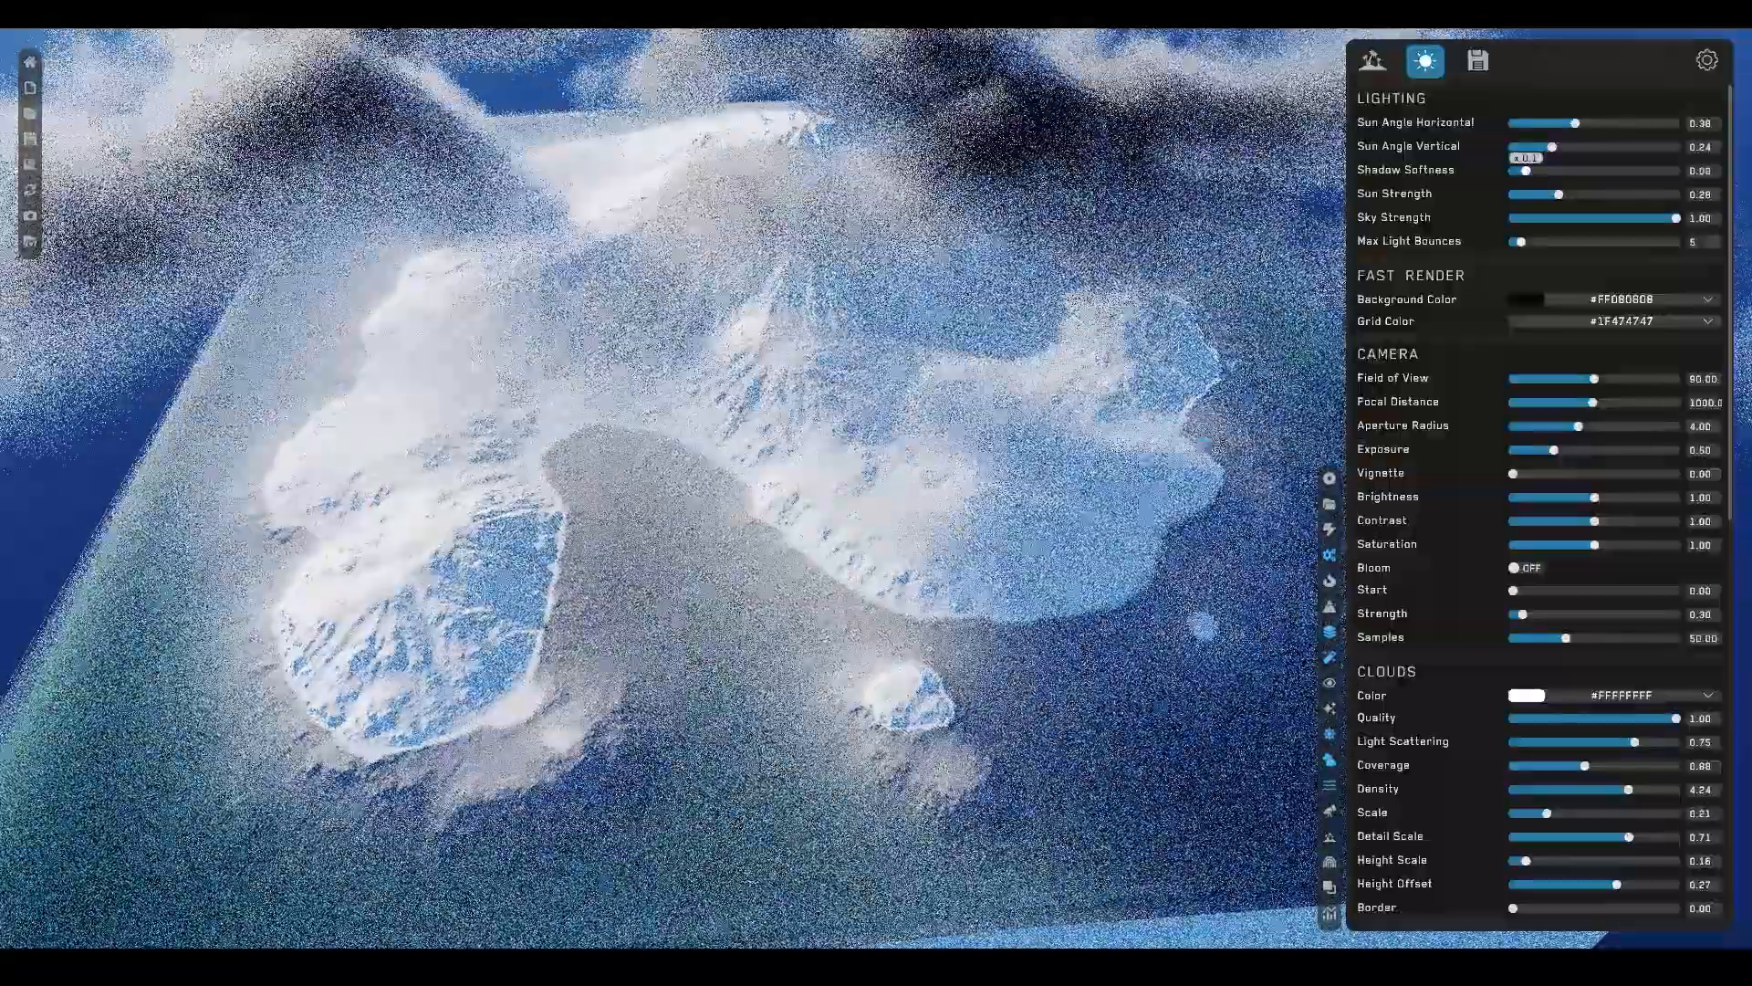
scroll(1405, 356, "down", 5)
scroll(1402, 380, "down", 5)
scroll(1405, 409, "up", 3)
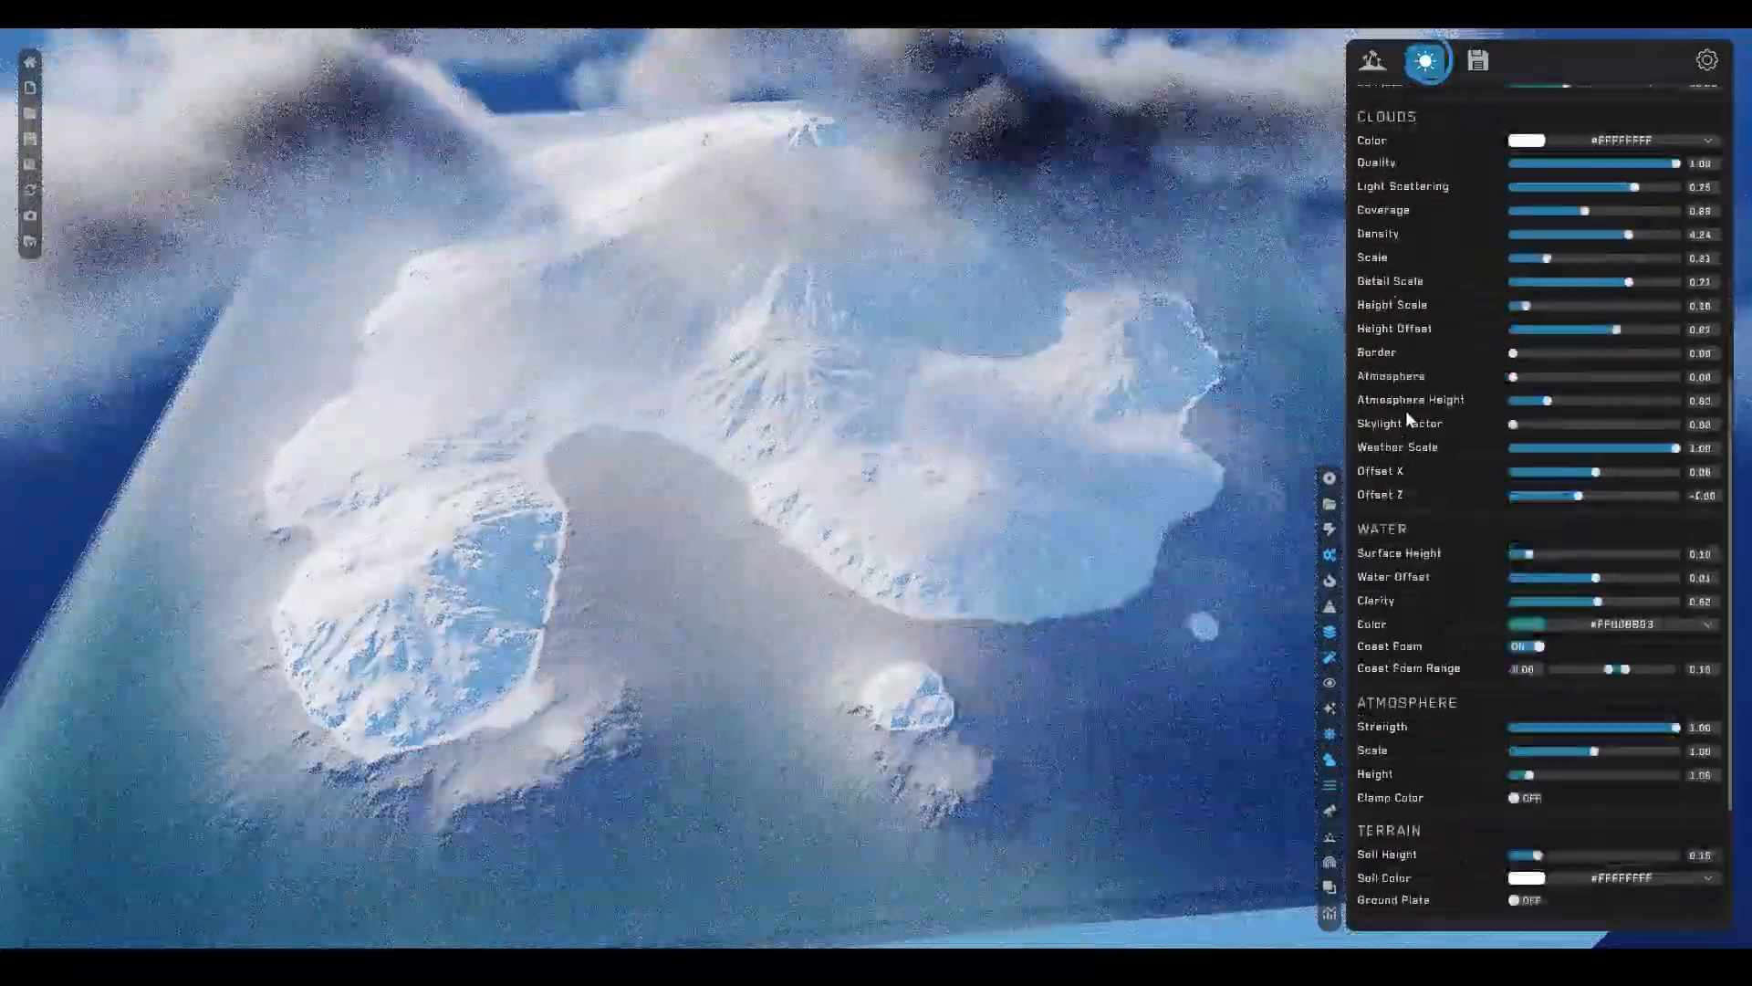
scroll(1405, 409, "up", 1)
left_click_drag(1578, 550, 1576, 551)
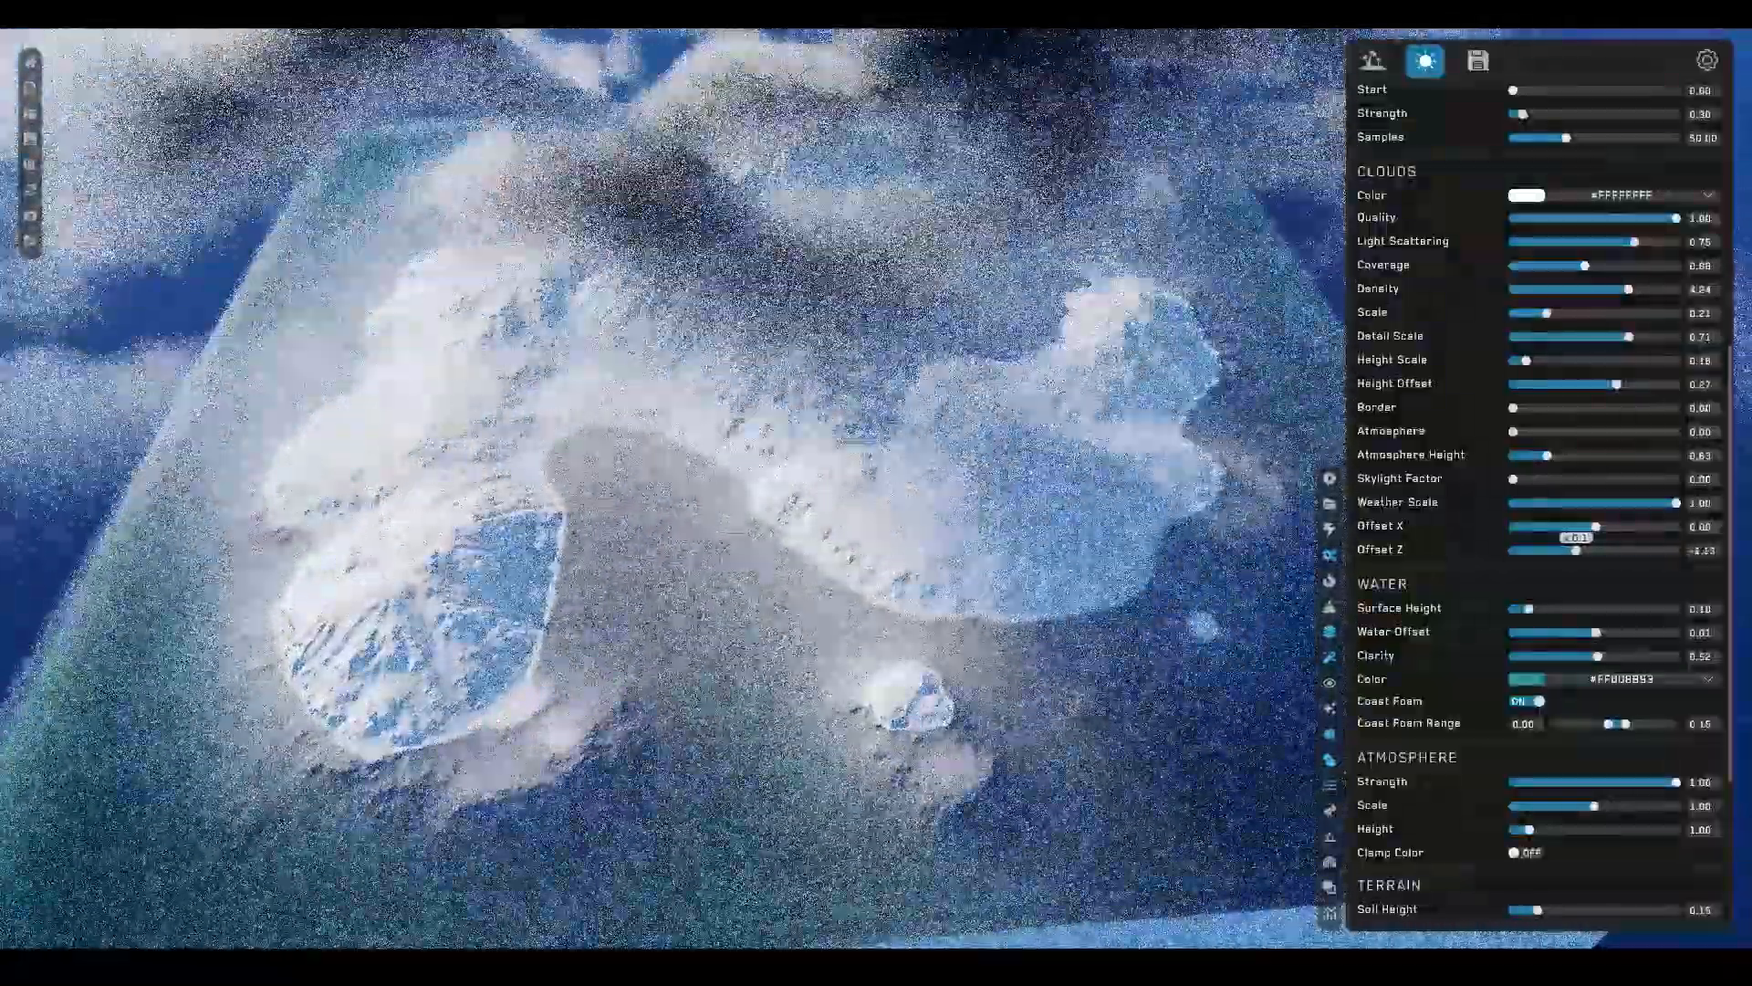
left_click_drag(1601, 266, 1569, 264)
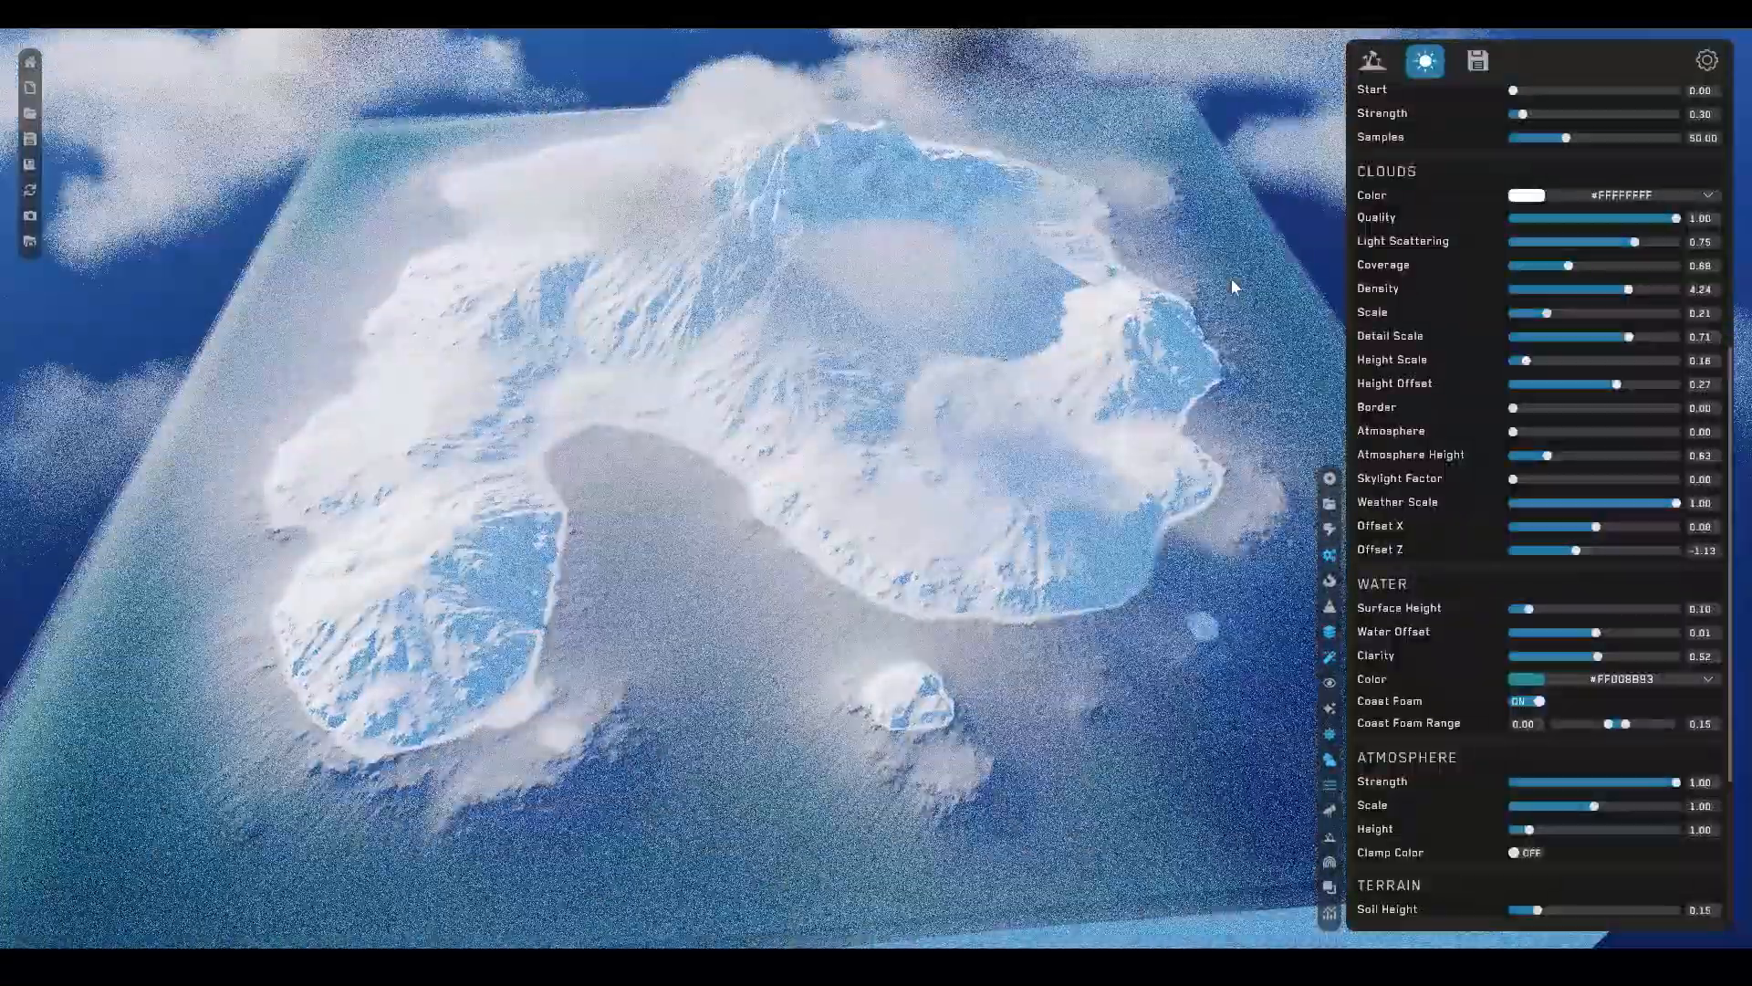
left_click_drag(1596, 527, 1574, 550)
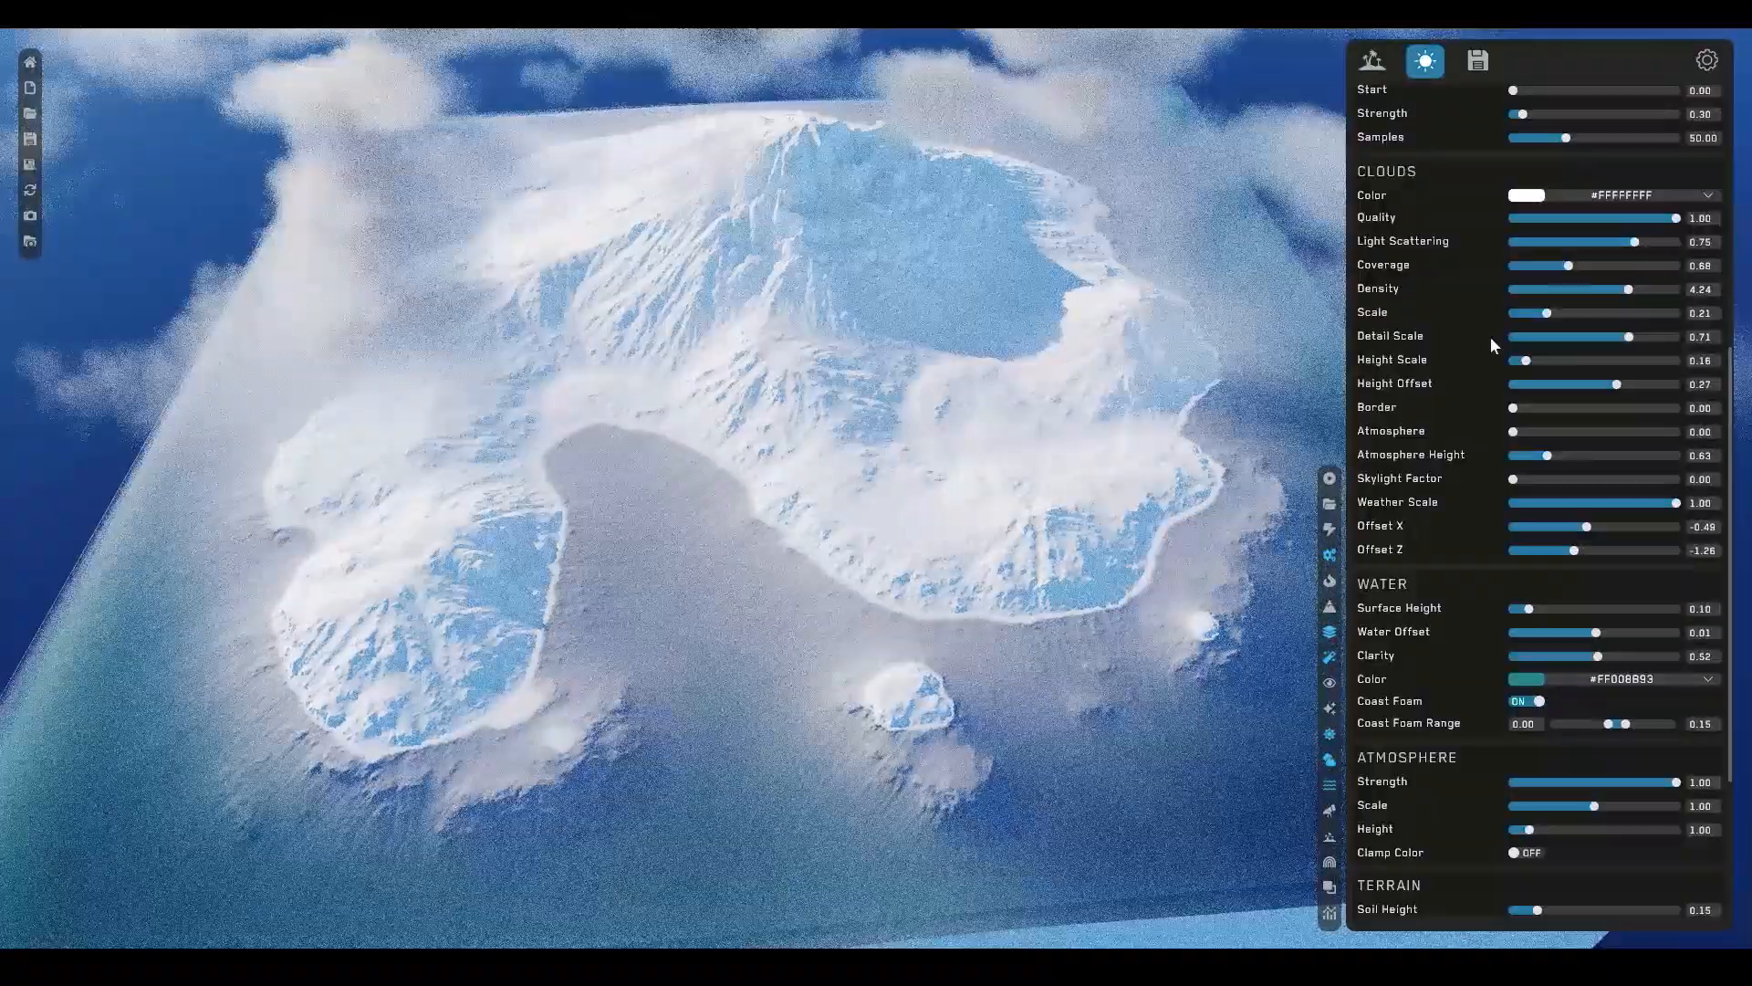
- Adjust the horizontal sun angle to change the direction of the light on the island
scroll(1442, 290, "up", 1)
scroll(1440, 284, "up", 6)
mouse_move(1568, 124)
left_mouse_down()
mouse_move(1616, 123)
mouse_move(1556, 124)
mouse_move(1576, 123)
left_mouse_up()
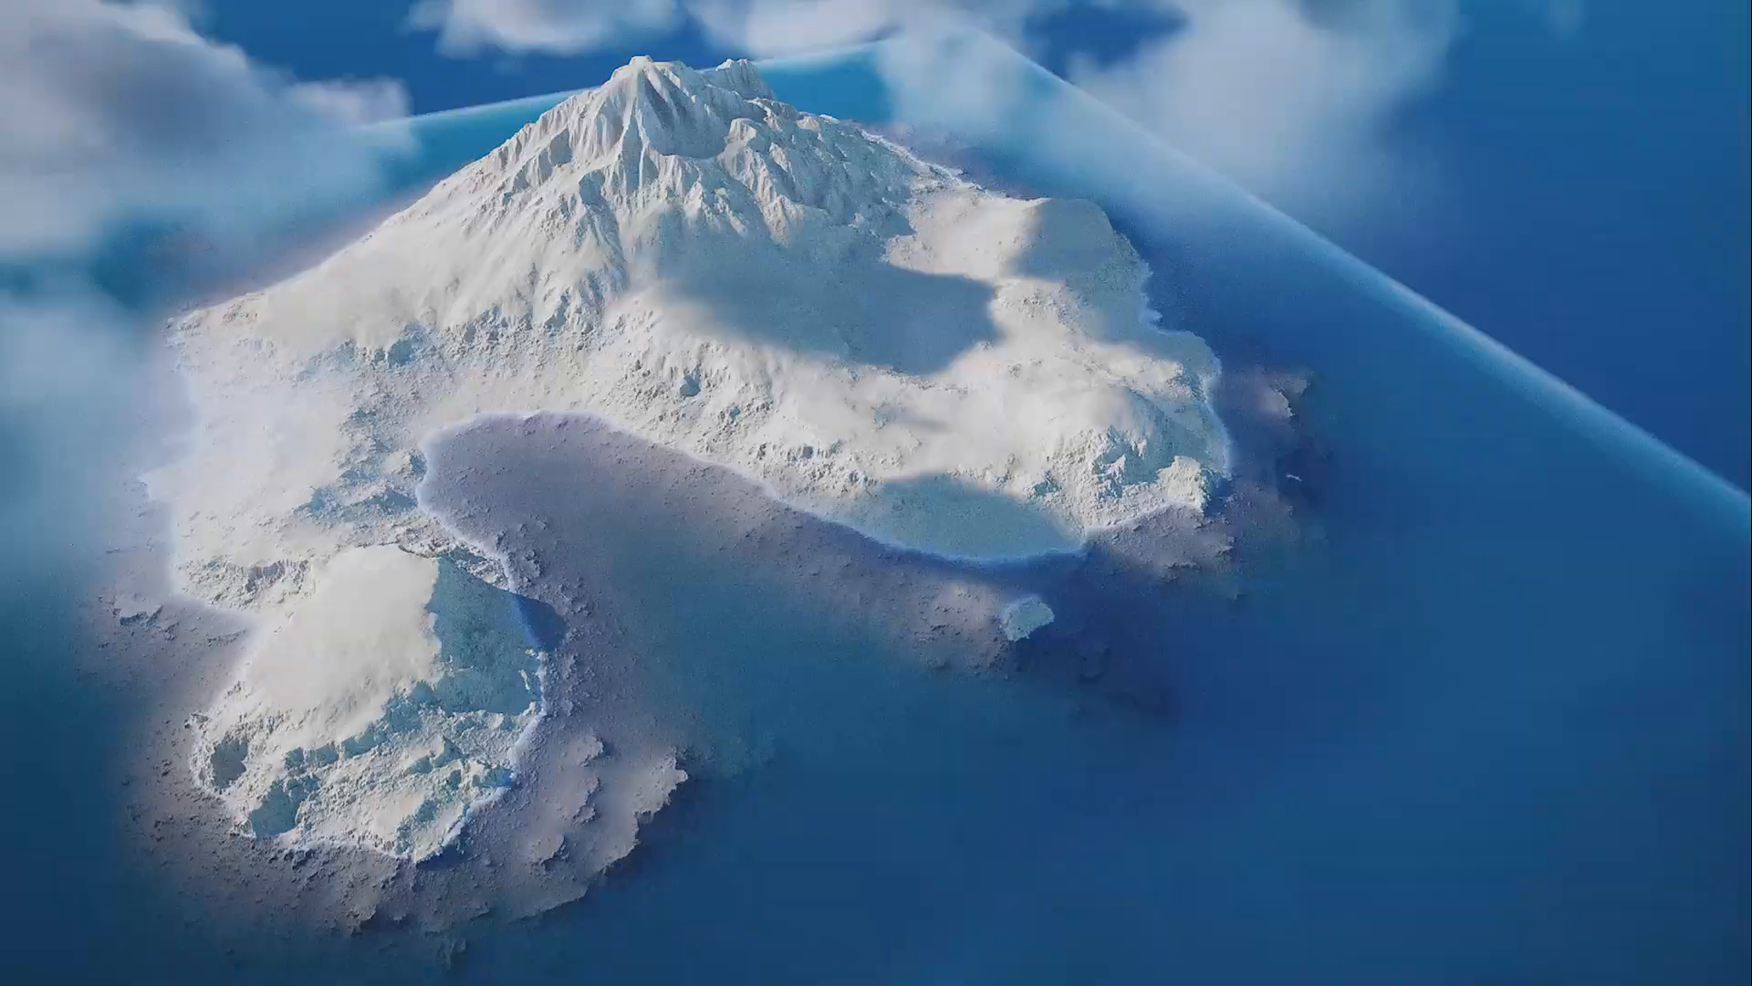